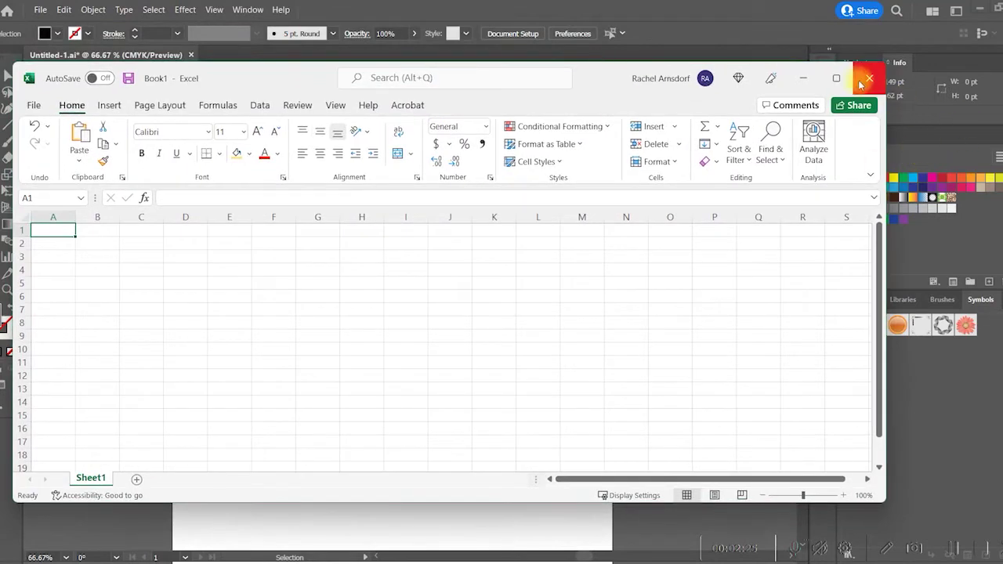
Maximize the blank Book1 workbook window
{"action": "left_click", "coordinate": [835, 78]}
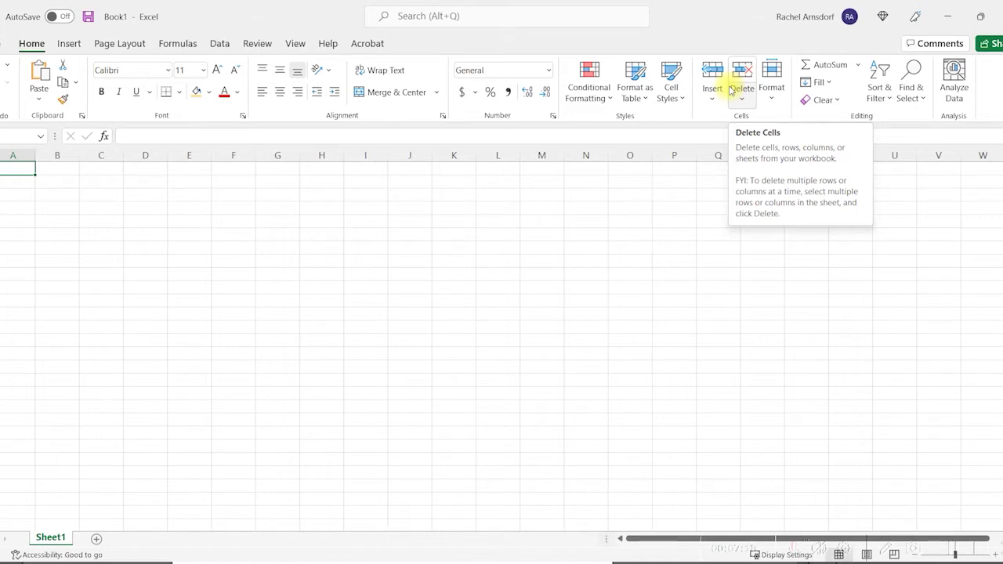
{"action": "left_click", "coordinate": [139, 272]}
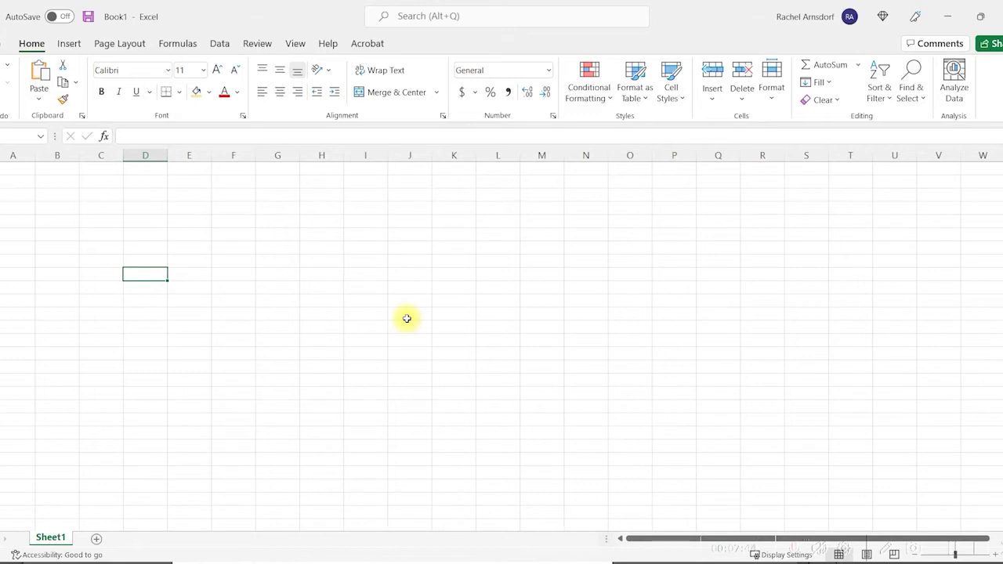
{"action": "left_click", "coordinate": [193, 233]}
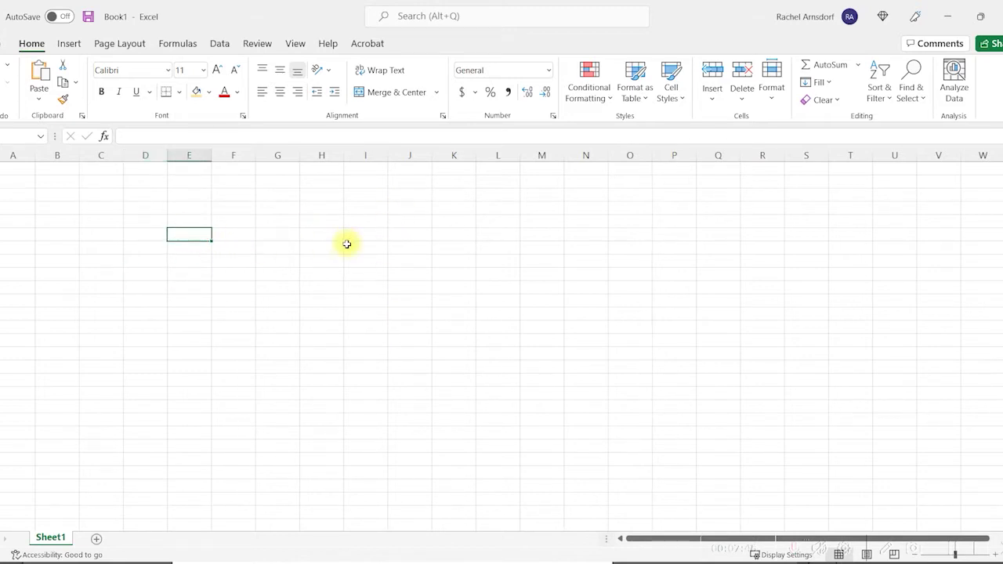
{"action": "mouse_move", "coordinate": [65, 206]}
{"action": "left_mouse_down"}
{"action": "mouse_move", "coordinate": [251, 311]}
{"action": "mouse_move", "coordinate": [339, 385]}
{"action": "mouse_move", "coordinate": [374, 429]}
{"action": "mouse_move", "coordinate": [396, 414]}
{"action": "left_mouse_up"}
{"action": "left_click", "coordinate": [281, 325]}
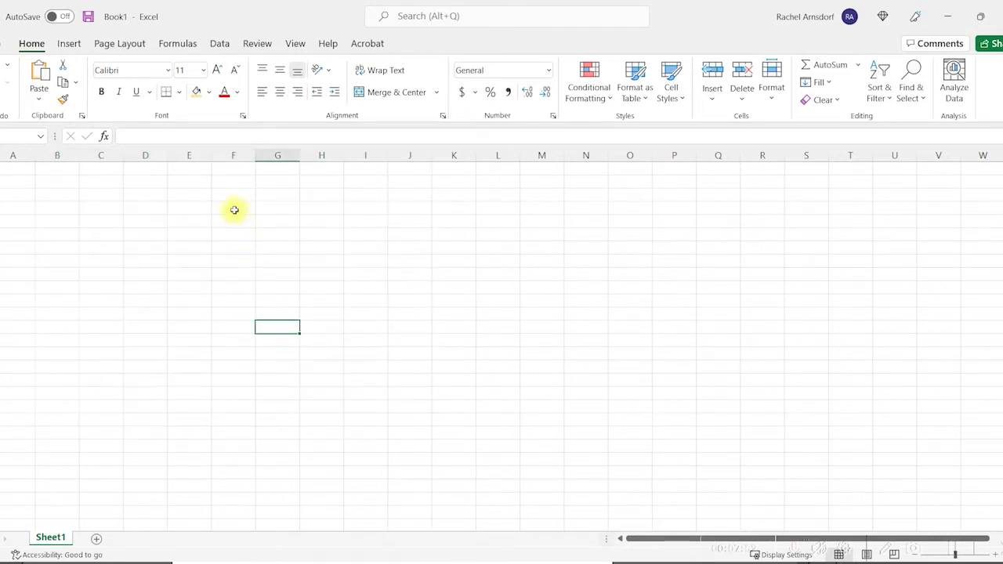
Fill the column F cells from row 4 down to row 23 with the lightest blue theme color
{"action": "left_click_drag", "start_coordinate": [234, 207], "coordinate": [249, 462]}
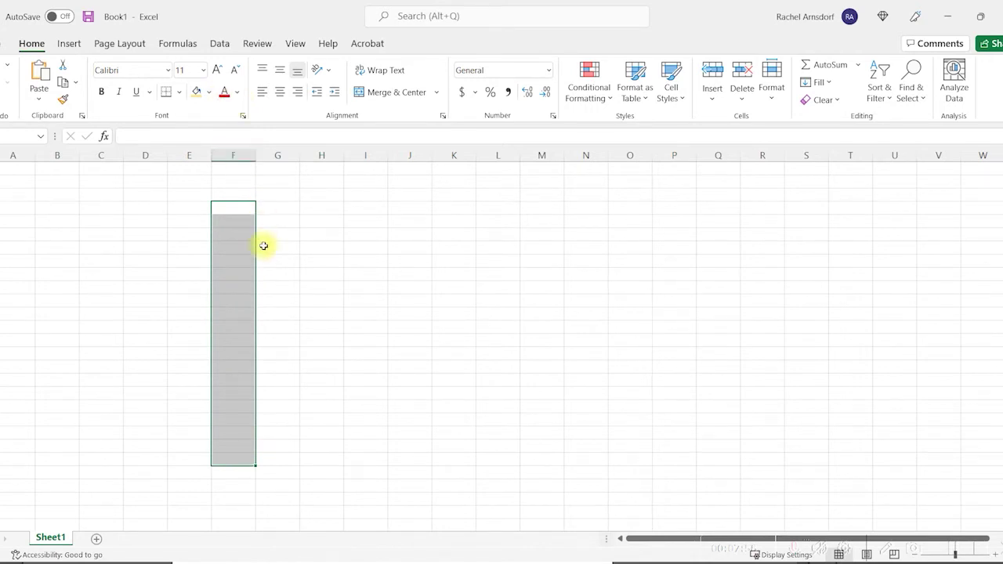
{"action": "left_click", "coordinate": [209, 92]}
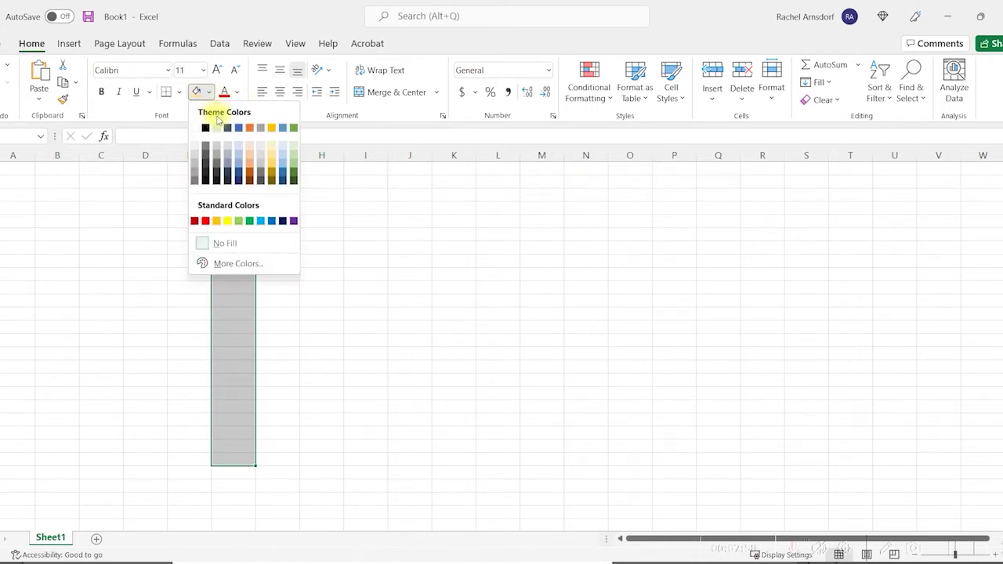
{"action": "left_click", "coordinate": [282, 146]}
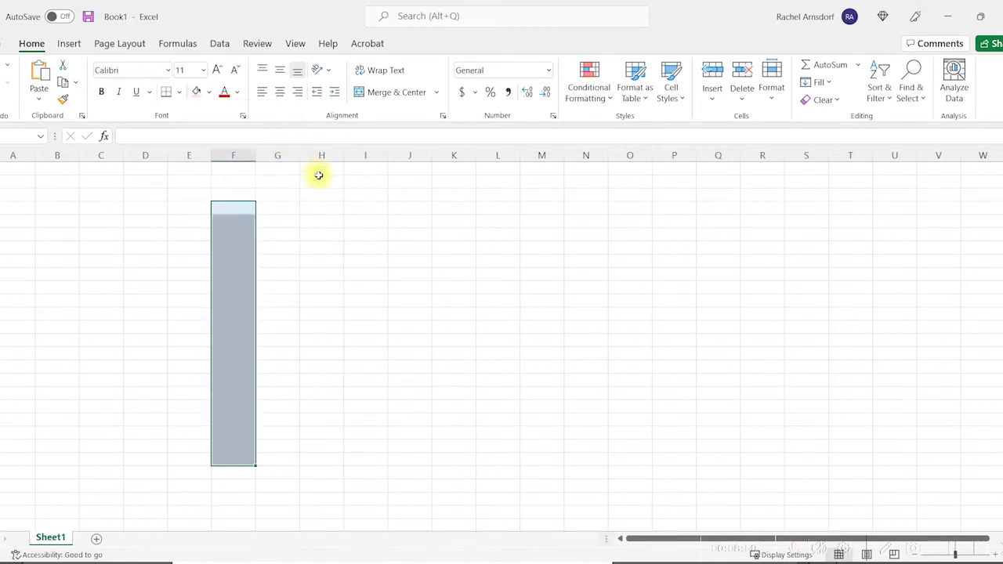
{"action": "left_click", "coordinate": [318, 196]}
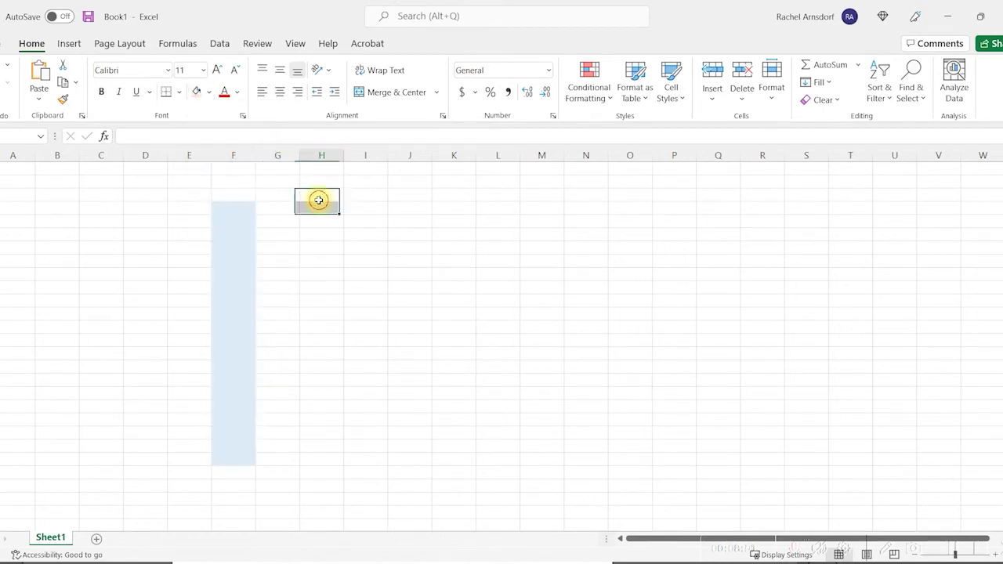
{"action": "left_click", "coordinate": [951, 548]}
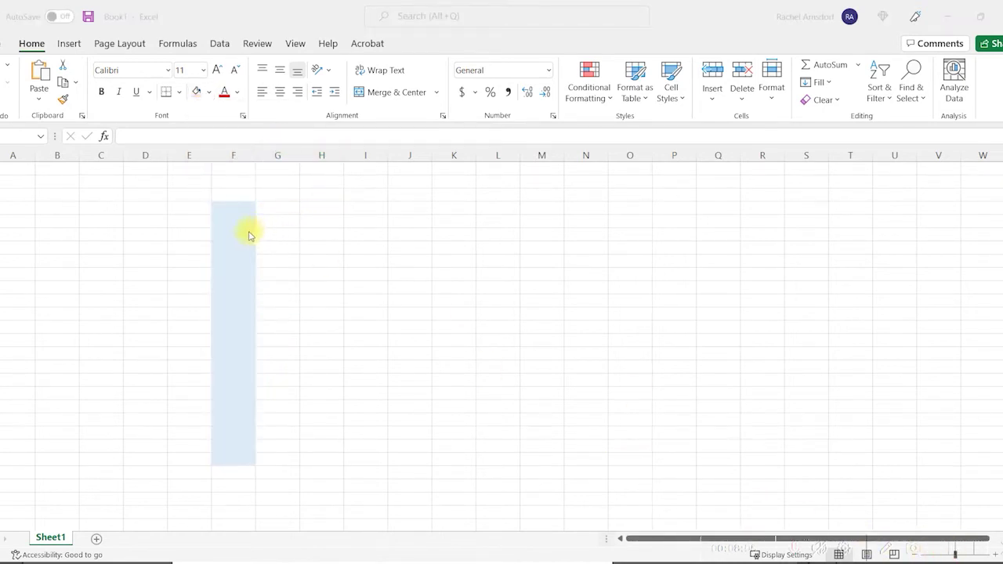
Enter Medium as the size heading in the top cell of the blue-filled column
{"action": "left_click", "coordinate": [230, 207]}
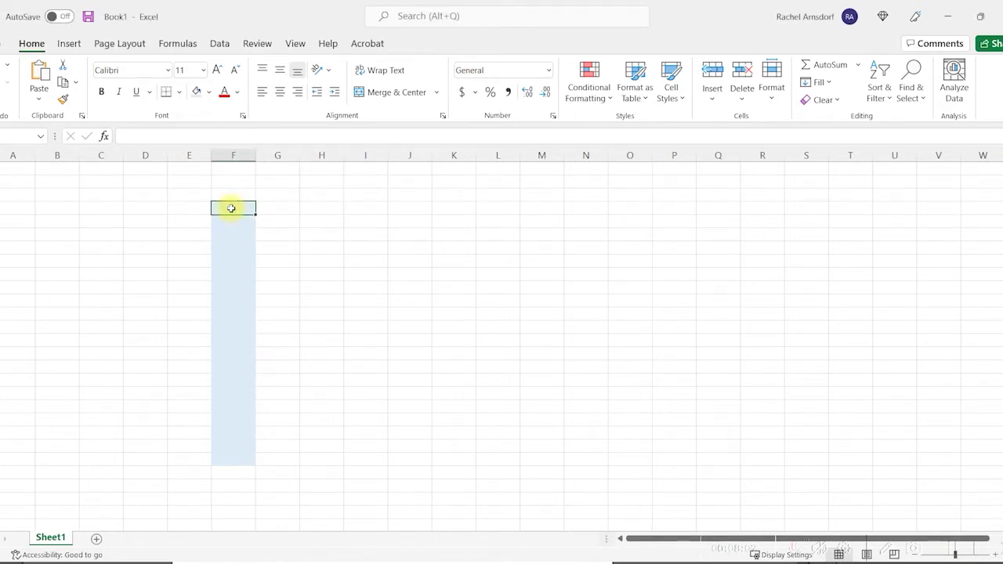
{"action": "type", "text": "mnd"}
{"action": "key", "text": "BackSpace"}
{"action": "key", "text": "BackSpace"}
{"action": "key", "text": "BackSpace"}
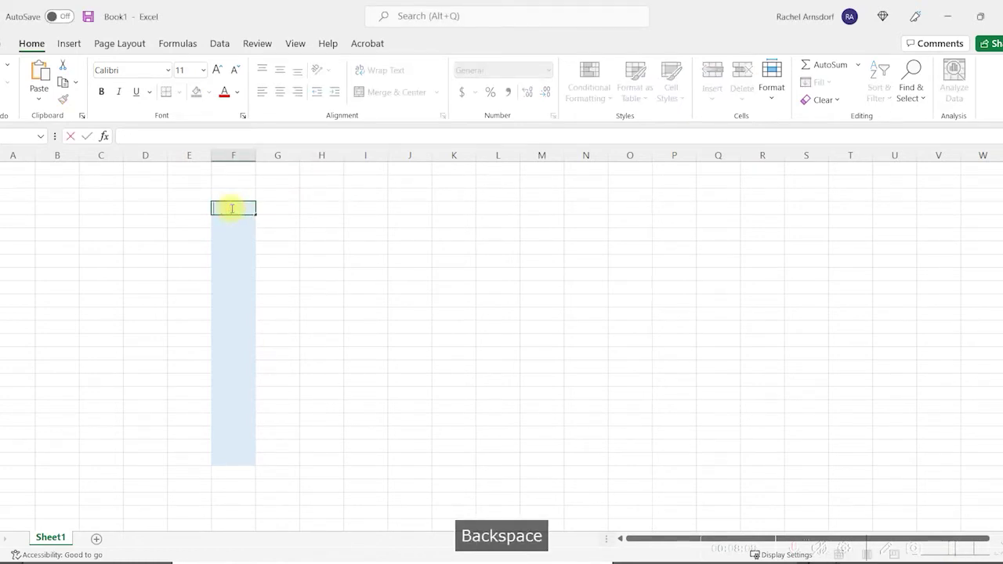
{"action": "type", "text": "Medium"}
{"action": "key", "text": "Return"}
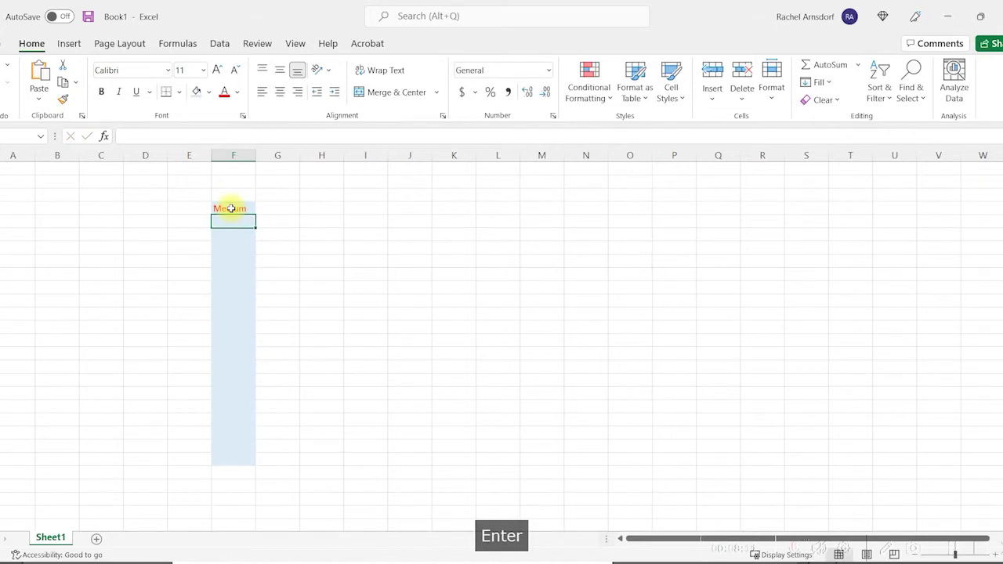
Enter the larger size headings Large, XL and XXL in the row of Medium, in columns G to I
{"action": "key", "text": "Up"}
{"action": "key", "text": "Right"}
{"action": "type", "text": "Large"}
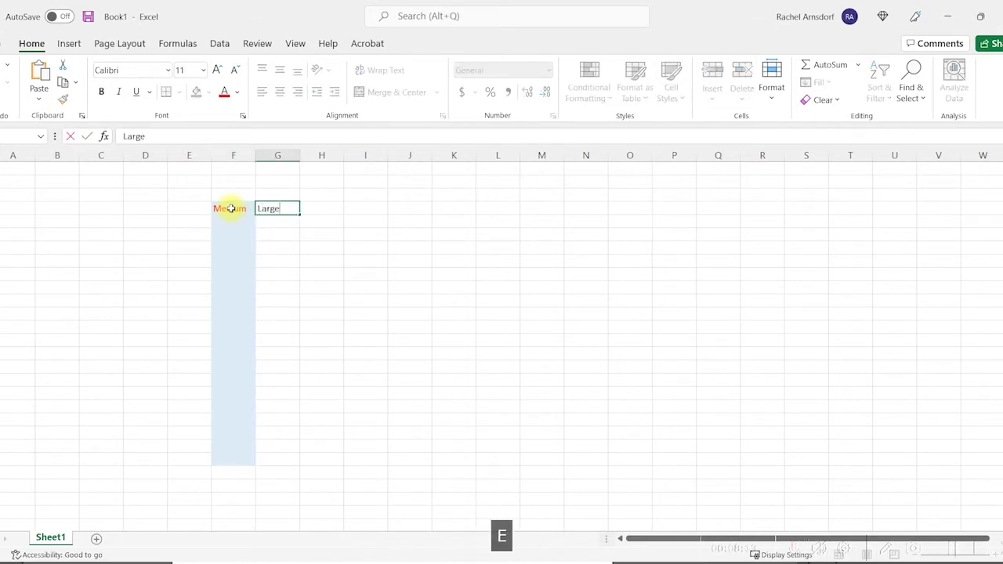
{"action": "key", "text": "Right"}
{"action": "type", "text": "XL"}
{"action": "key", "text": "Right"}
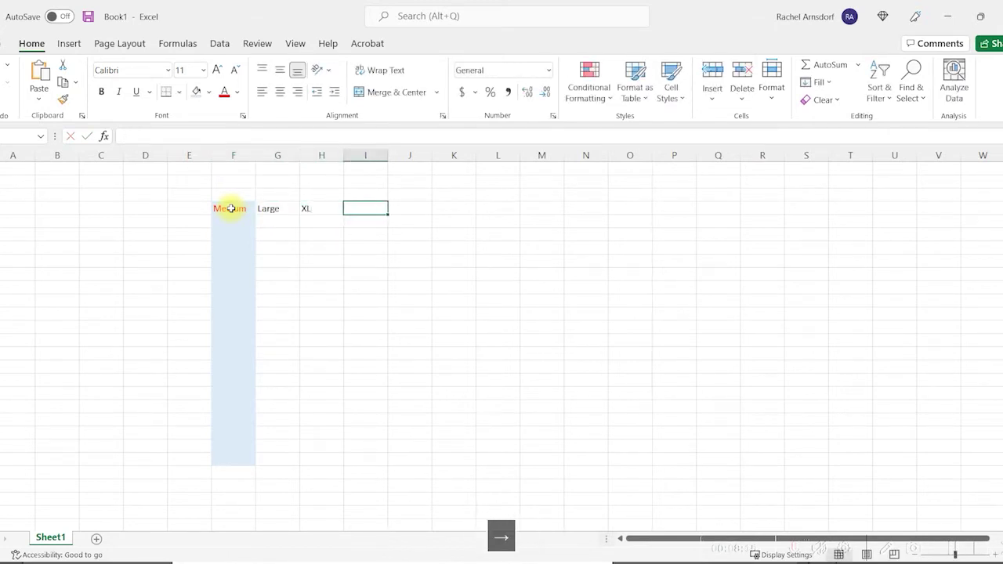
{"action": "type", "text": "XXL"}
Enter the smaller size headings Small, XS and XXS in the row of Medium, in columns E, D and C
{"action": "key", "text": "Left"}
{"action": "key", "text": "Left"}
{"action": "key", "text": "Left"}
{"action": "key", "text": "Left"}
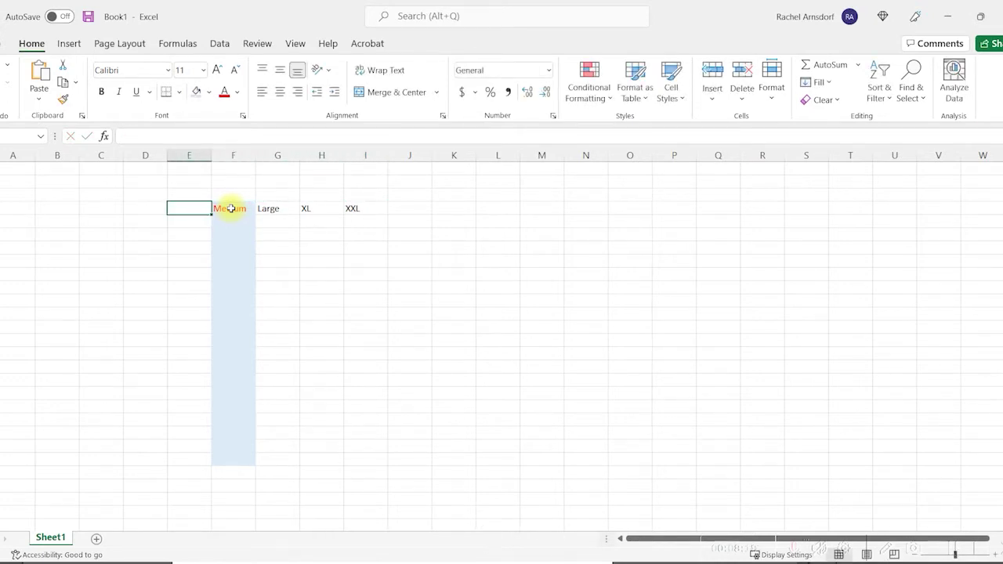
{"action": "type", "text": "Small"}
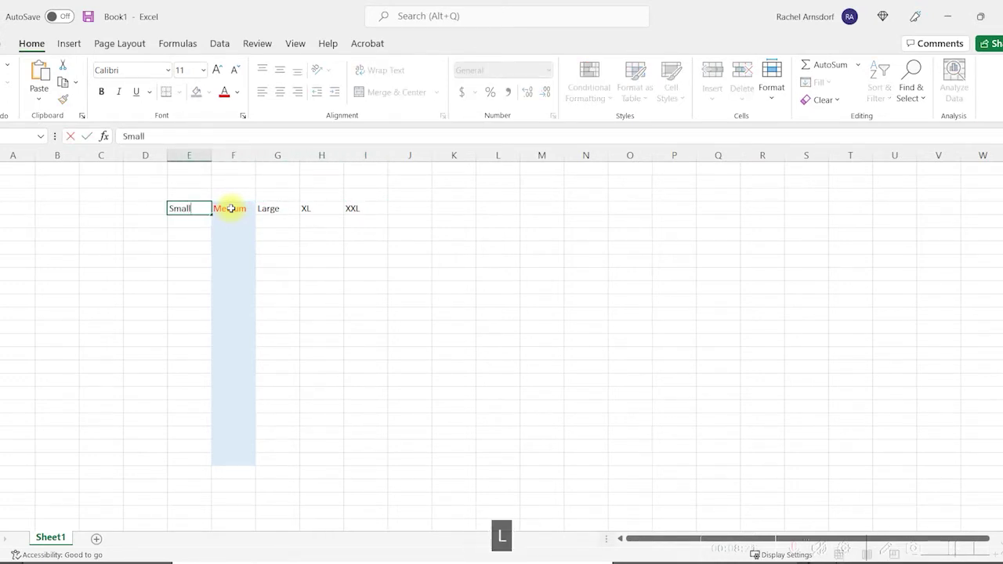
{"action": "key", "text": "Left"}
{"action": "type", "text": "XS"}
{"action": "key", "text": "Left"}
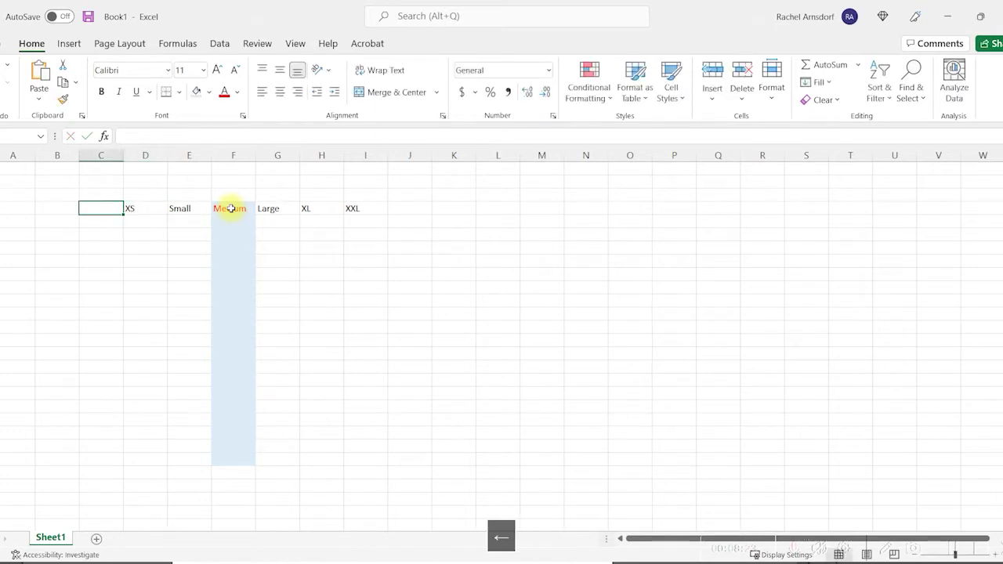
{"action": "type", "text": "XXS"}
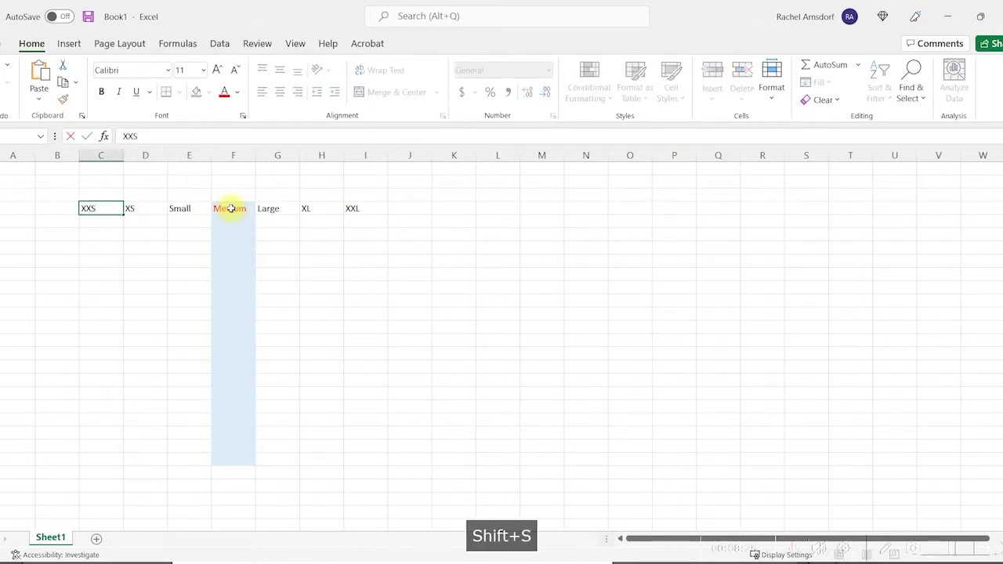
{"action": "left_click", "coordinate": [224, 262]}
Try to enter 8-10 in the cell directly above the Medium heading
{"action": "left_click", "coordinate": [234, 194]}
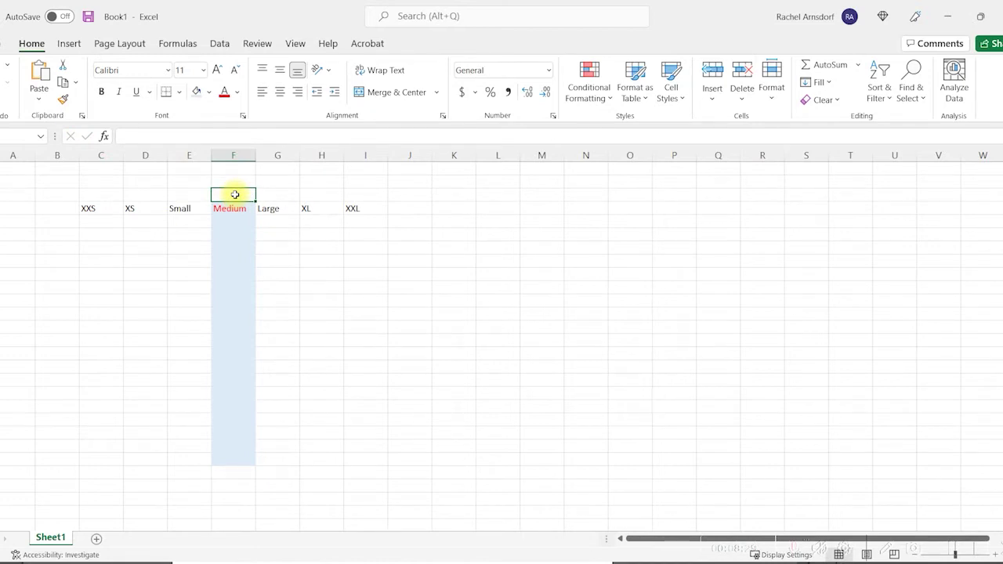
{"action": "type", "text": "8-10"}
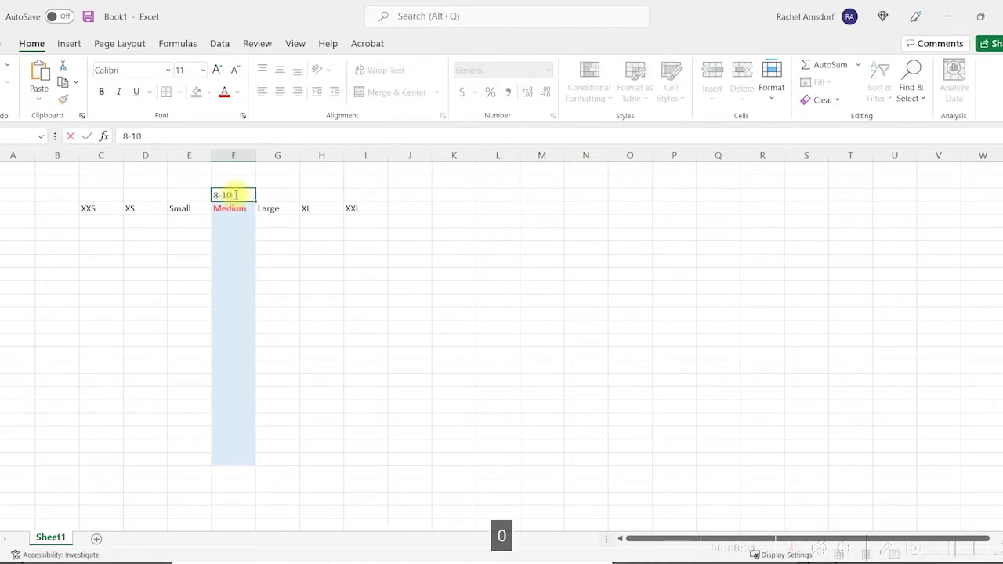
{"action": "key", "text": "Left"}
{"action": "left_click", "coordinate": [234, 194]}
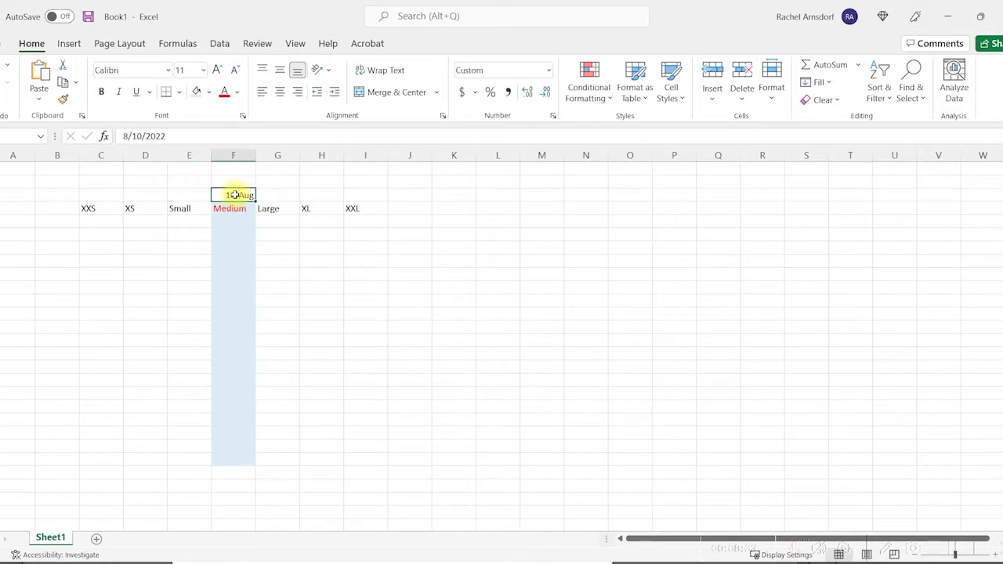
{"action": "key", "text": "ctrl+s"}
{"action": "left_click", "coordinate": [626, 398]}
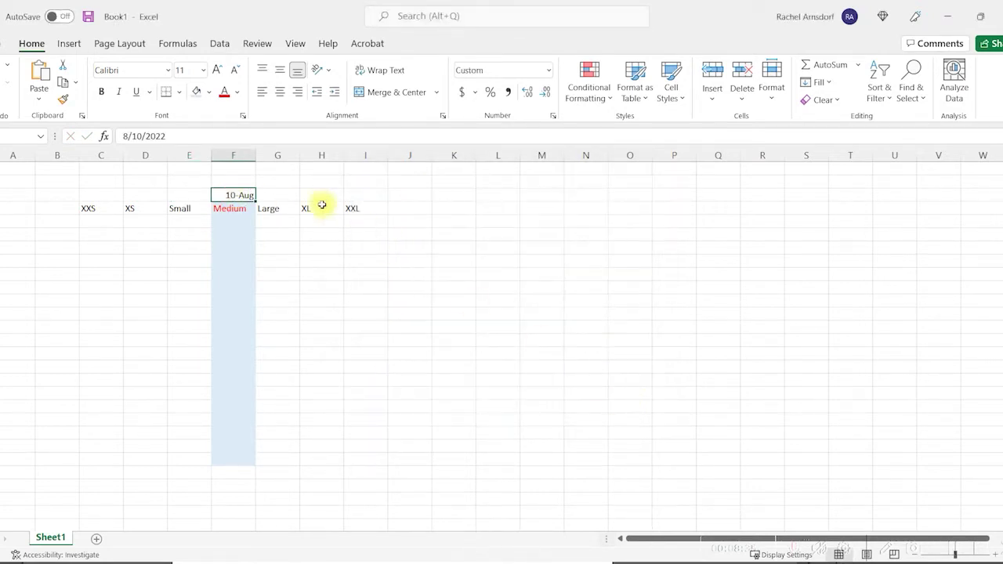
Replace the entry above the Medium heading with the text size 8-10
{"action": "key", "text": "BackSpace"}
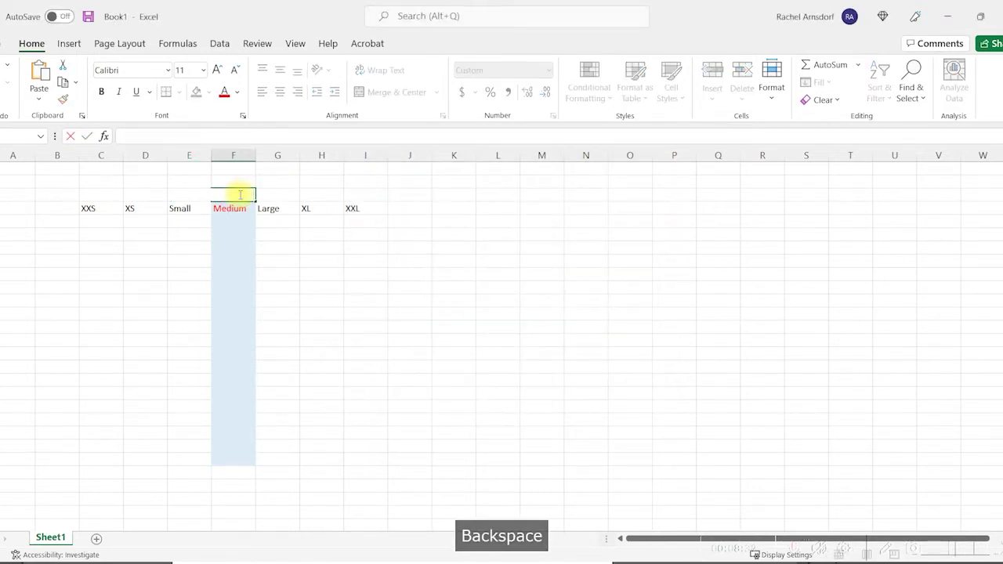
{"action": "type", "text": "size 8-10"}
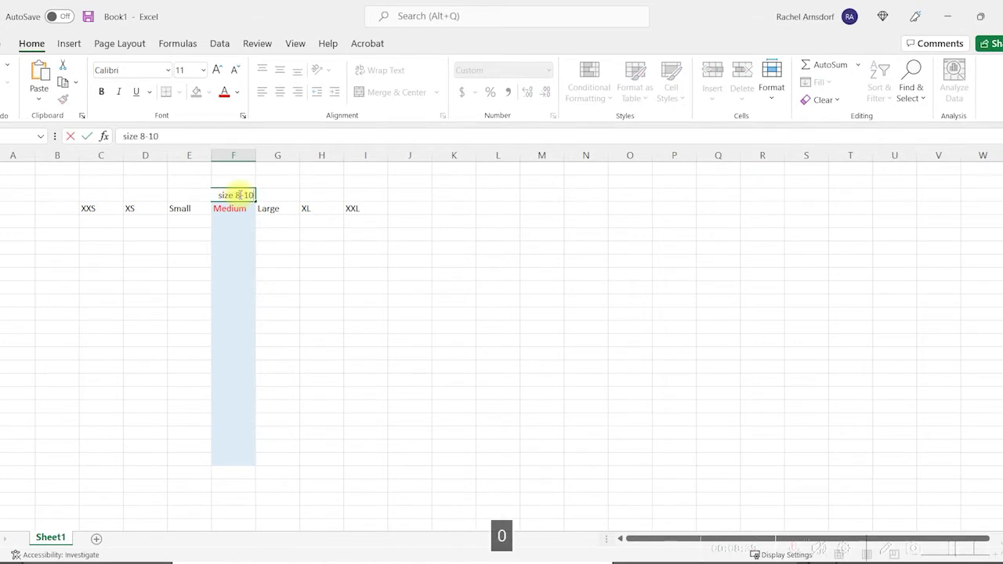
{"action": "key", "text": "Left"}
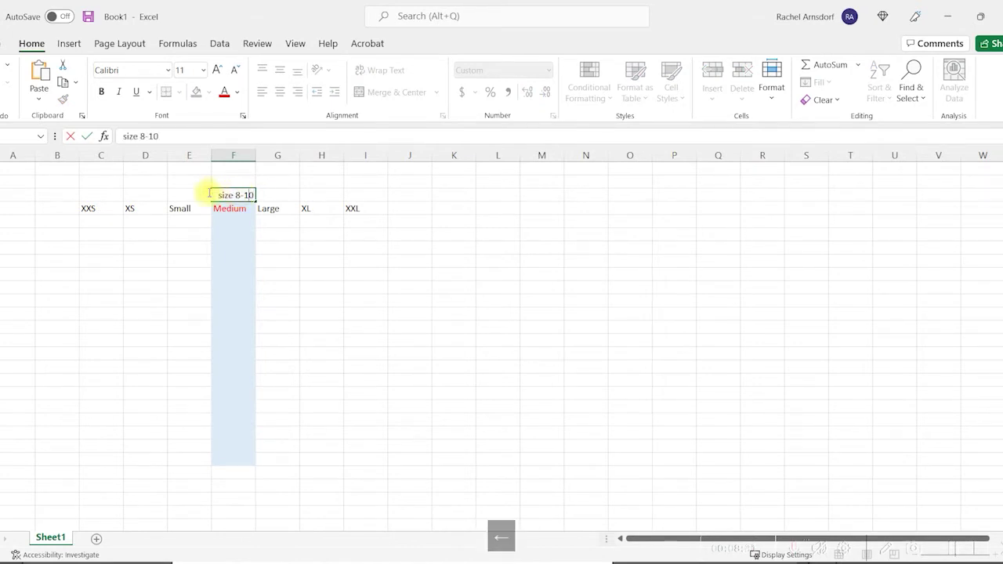
Enter size 12-14 above Large, size 16-18 above XL and size 20-22 above XXL
{"action": "left_click", "coordinate": [290, 192]}
{"action": "type", "text": "size 12-14"}
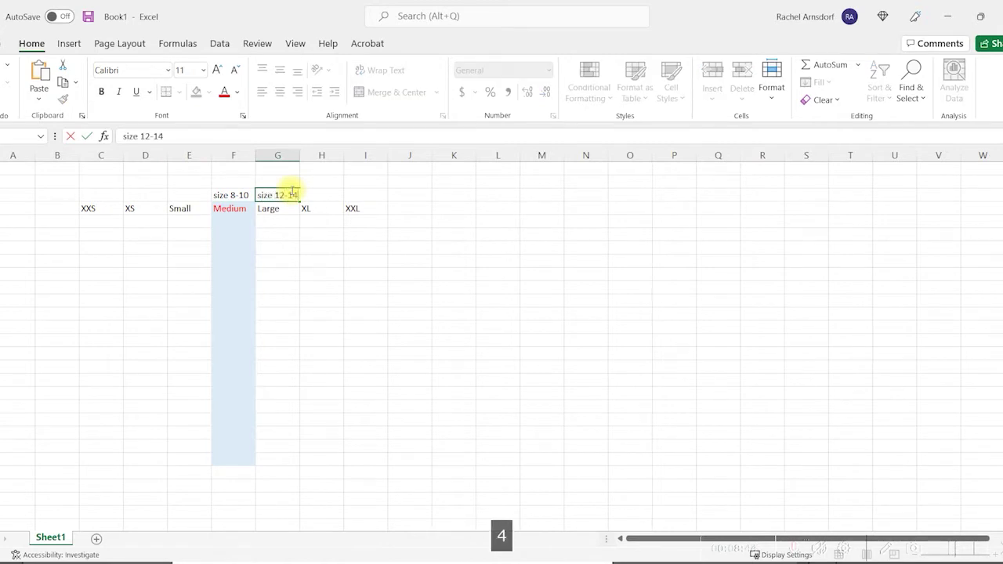
{"action": "key", "text": "Tab"}
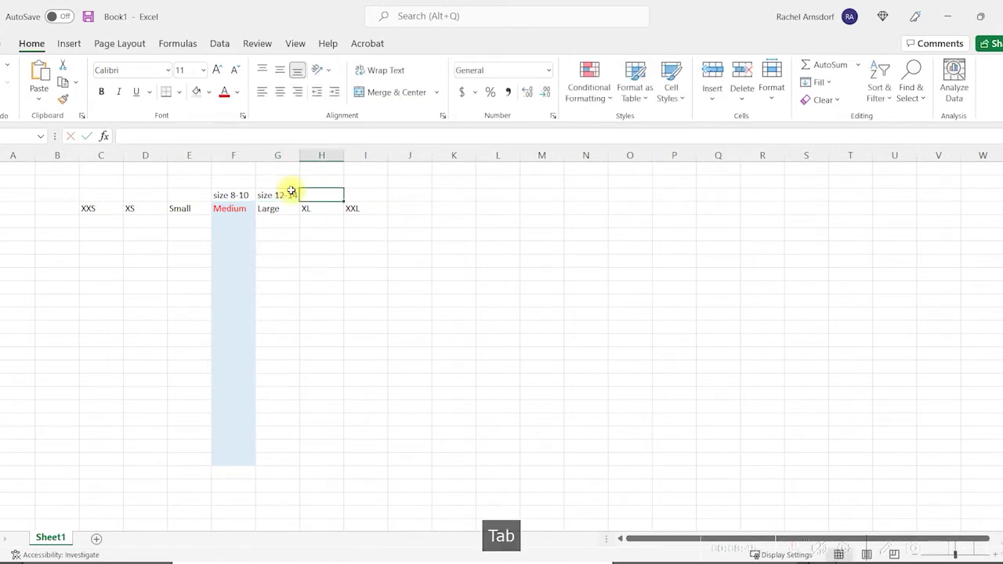
{"action": "type", "text": "size 16-"}
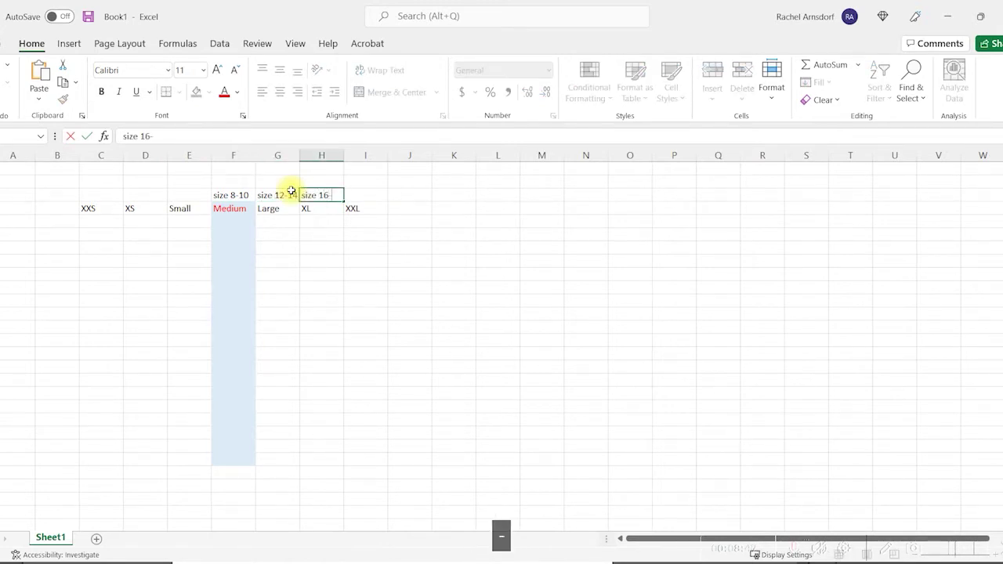
{"action": "type", "text": "18"}
{"action": "key", "text": "Tab"}
{"action": "type", "text": "sizE"}
{"action": "key", "text": "BackSpace"}
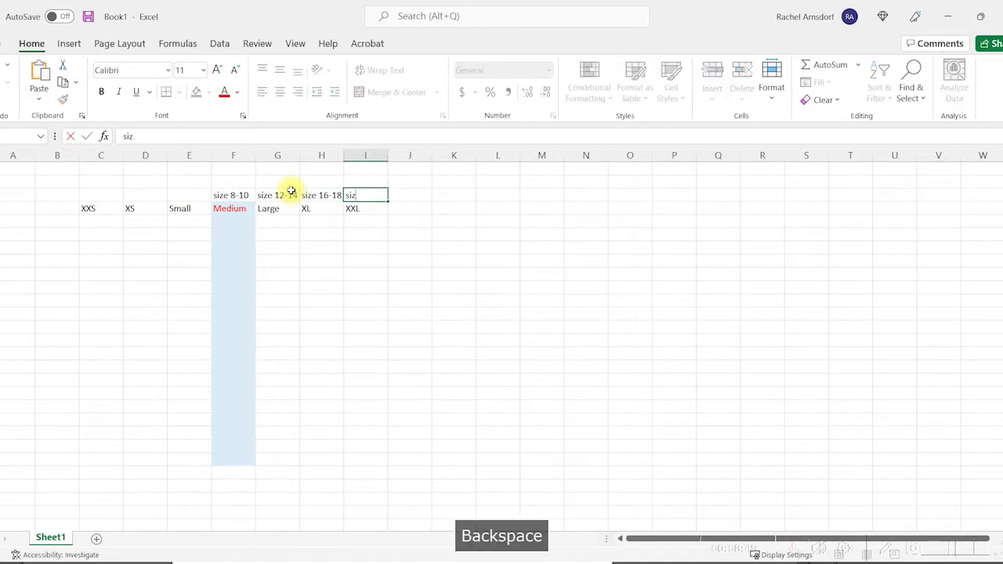
{"action": "type", "text": "e 20-"}
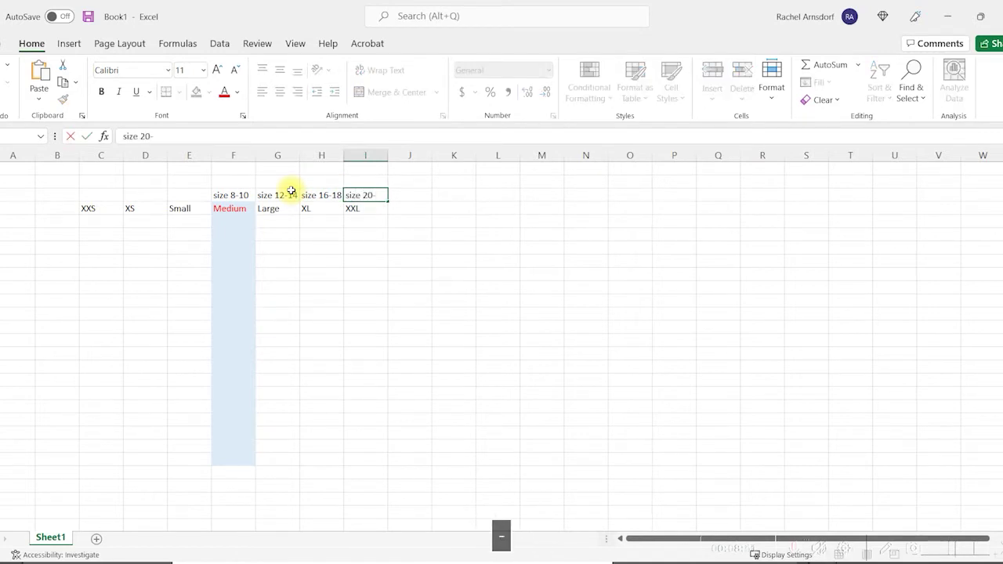
{"action": "type", "text": "22"}
Enter size 4-6 above the Small heading and size 0-2 above the XS heading
{"action": "key", "text": "Left"}
{"action": "key", "text": "Left"}
{"action": "key", "text": "Left"}
{"action": "key", "text": "Left"}
{"action": "key", "text": "Left"}
{"action": "key", "text": "Right"}
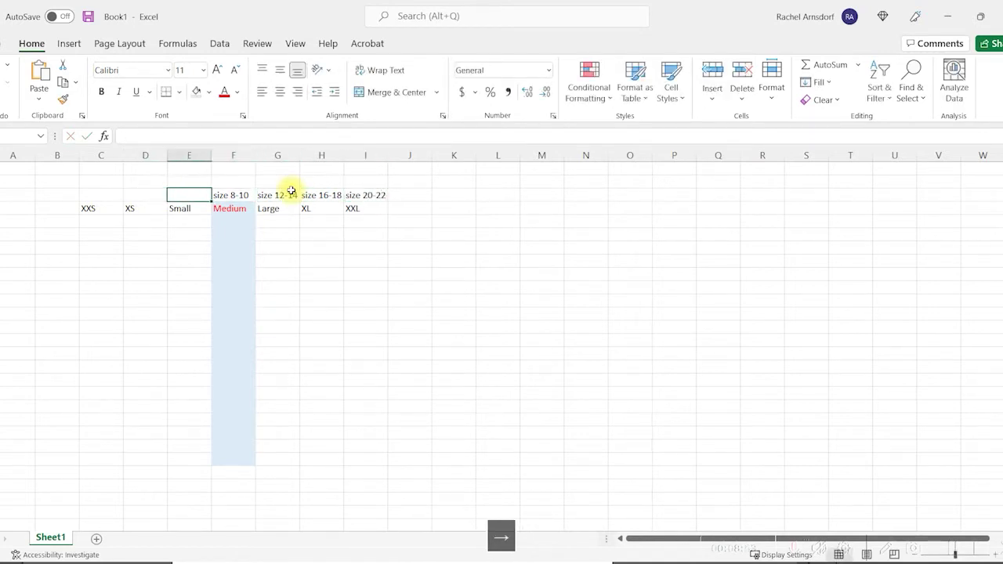
{"action": "type", "text": "size "}
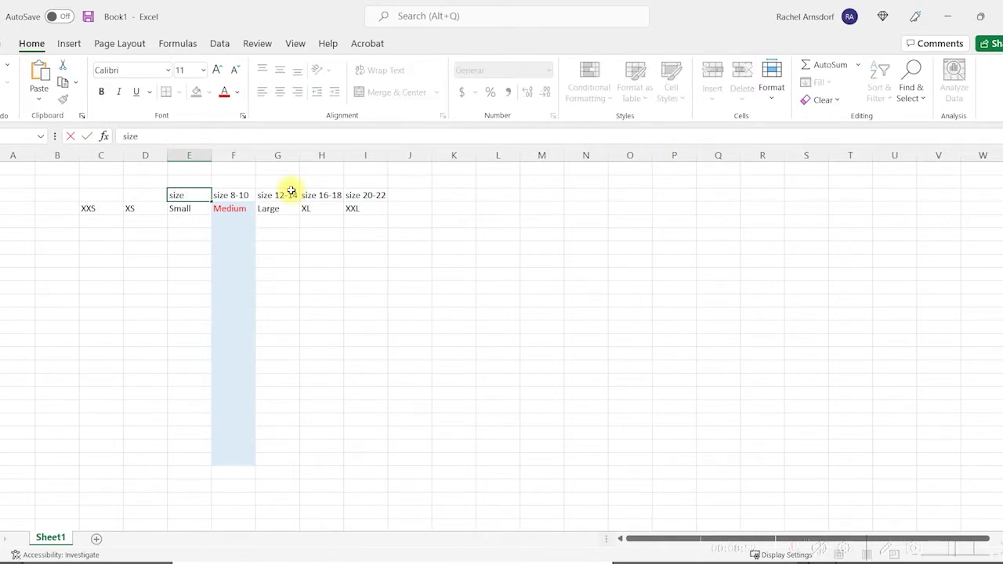
{"action": "type", "text": "4-6"}
{"action": "key", "text": "Left"}
{"action": "type", "text": "si"}
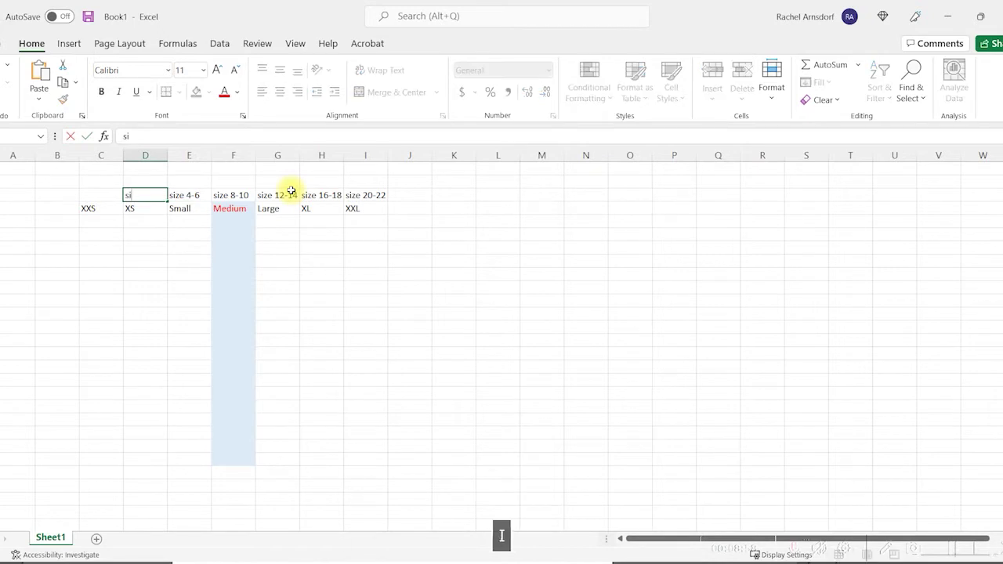
{"action": "type", "text": "ze 0-2"}
{"action": "key", "text": "Left"}
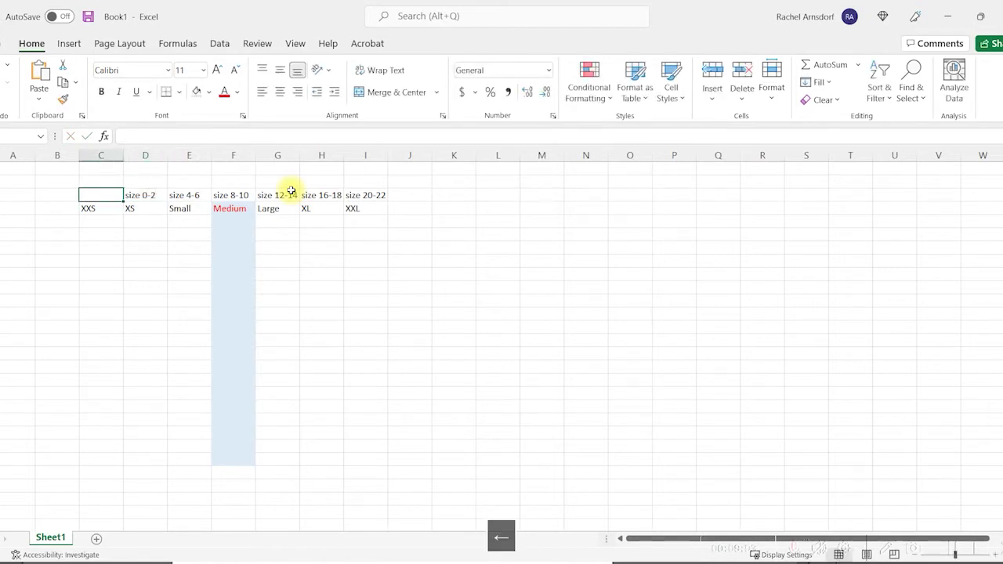
Enter Size 00 in the cell directly above the XXS heading
{"action": "type", "text": "Sz"}
{"action": "key", "text": "BackSpace"}
{"action": "type", "text": "iz"}
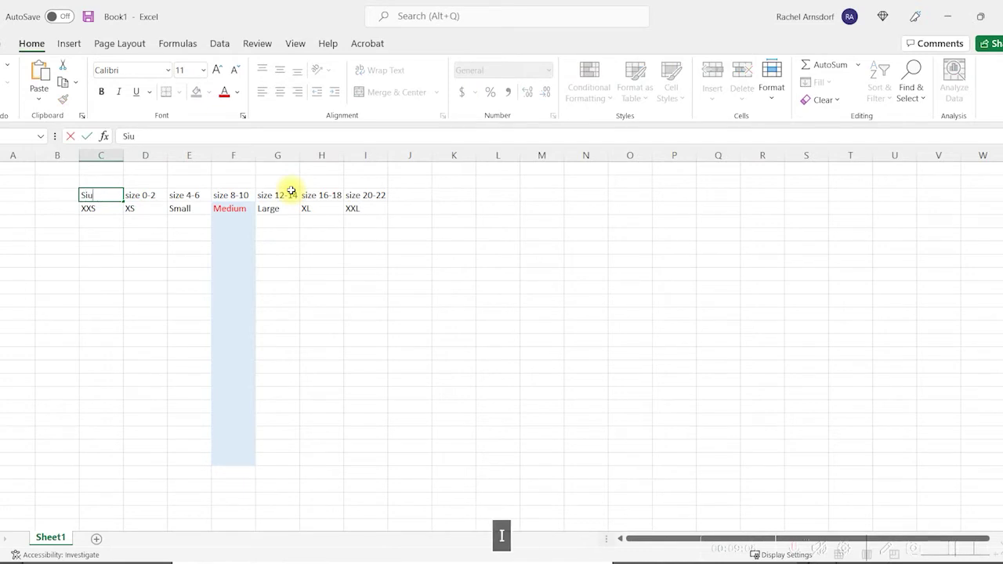
{"action": "type", "text": "e 00"}
{"action": "key", "text": "Return"}
{"action": "left_click", "coordinate": [363, 284]}
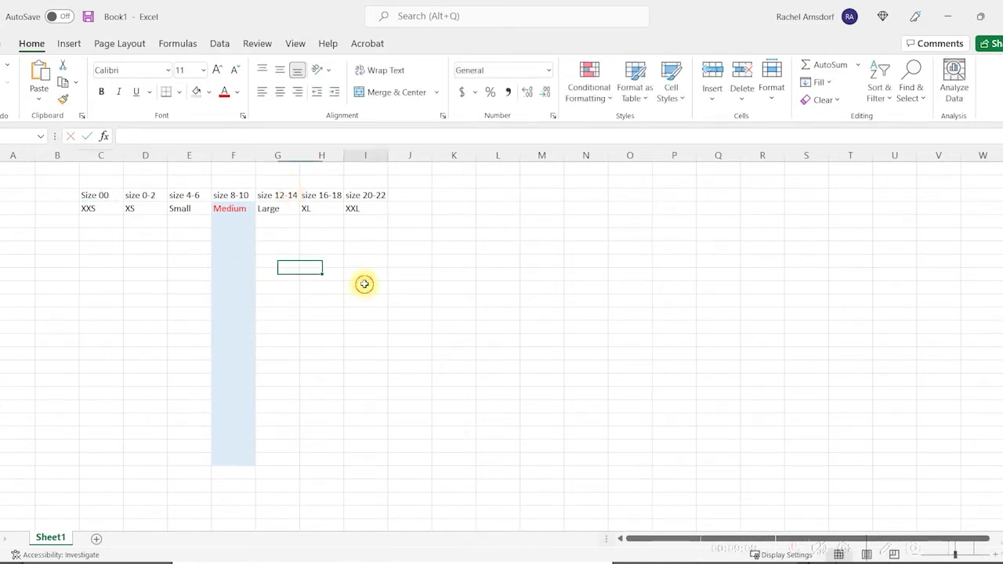
Change the size range above XXS to Size 000-00 and widen column C to fit the text
{"action": "double_click", "coordinate": [101, 195]}
{"action": "type", "text": "-"}
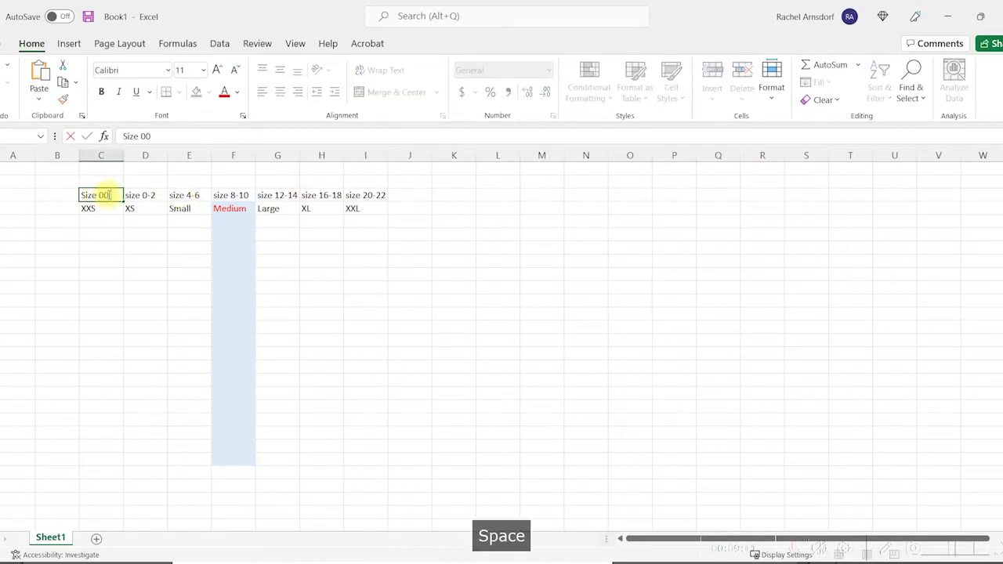
{"action": "key", "text": "BackSpace"}
{"action": "key", "text": "BackSpace"}
{"action": "type", "text": "0-000"}
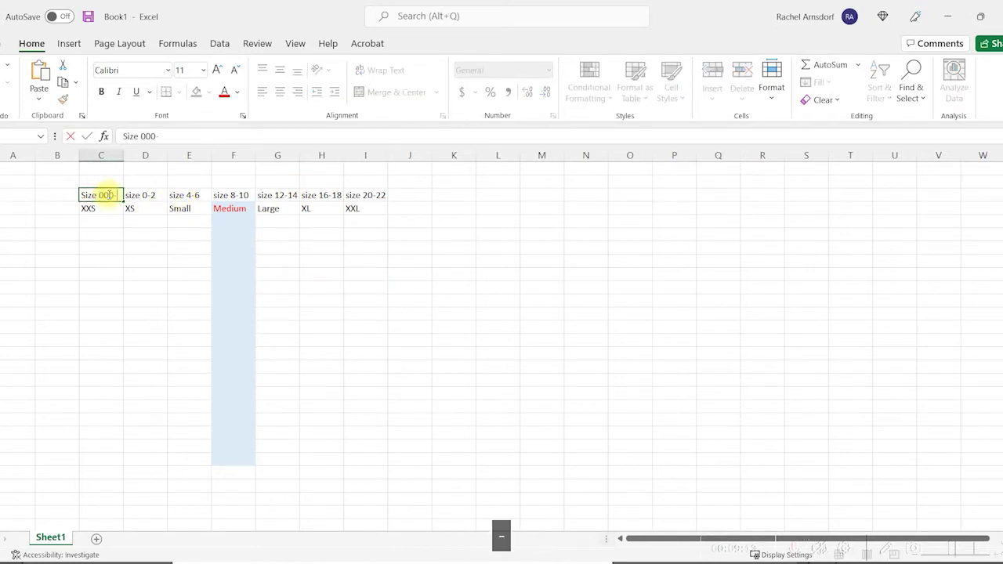
{"action": "left_click", "coordinate": [262, 266]}
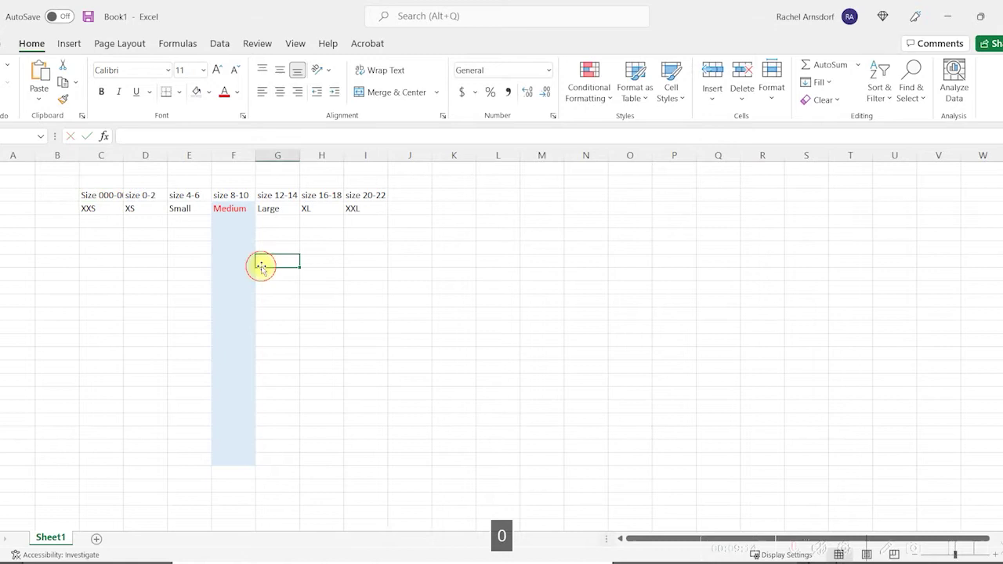
{"action": "left_click", "coordinate": [97, 195]}
{"action": "key", "text": "BackSpace"}
{"action": "left_click", "coordinate": [271, 259]}
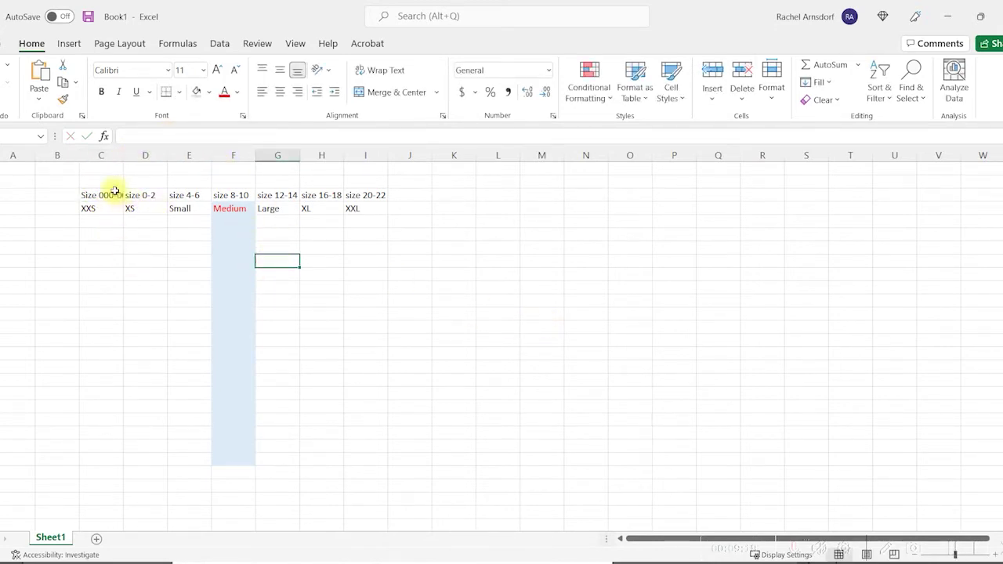
{"action": "left_click_drag", "start_coordinate": [123, 156], "coordinate": [135, 155]}
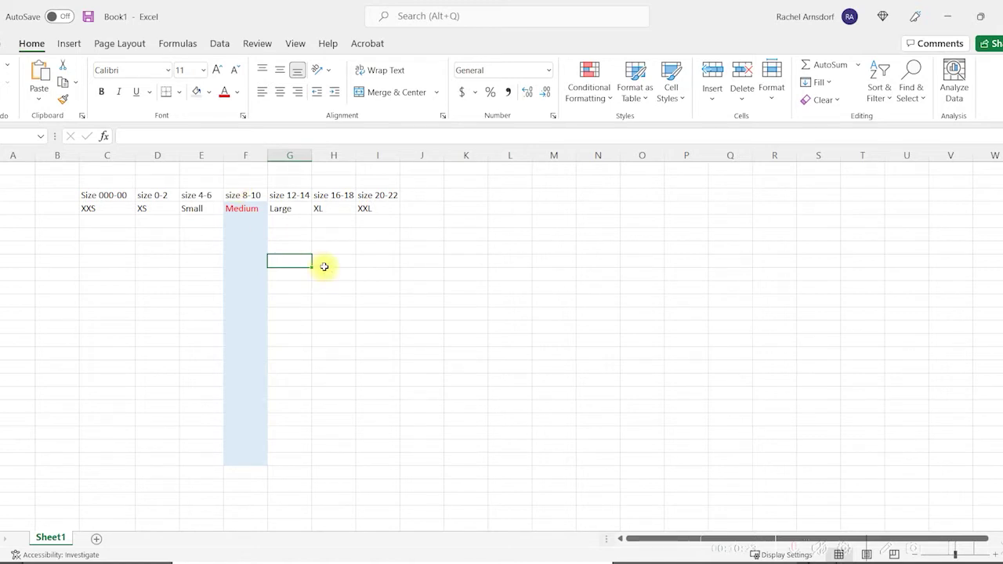
Reduce the workbook window and move it beside the T-shirt sketch so that both are in view
{"action": "left_click", "coordinate": [248, 222]}
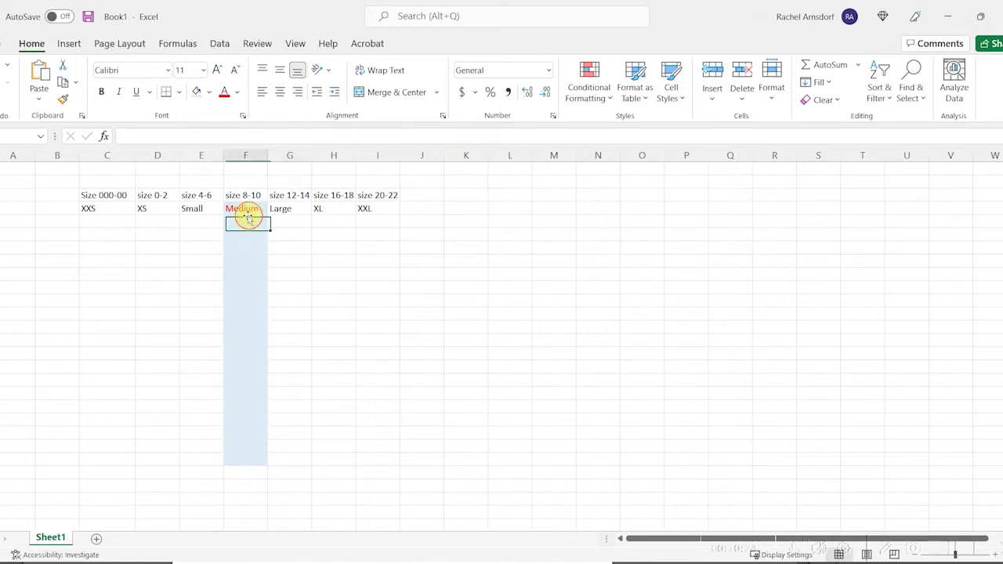
{"action": "left_click_drag", "start_coordinate": [728, 11], "coordinate": [761, 117]}
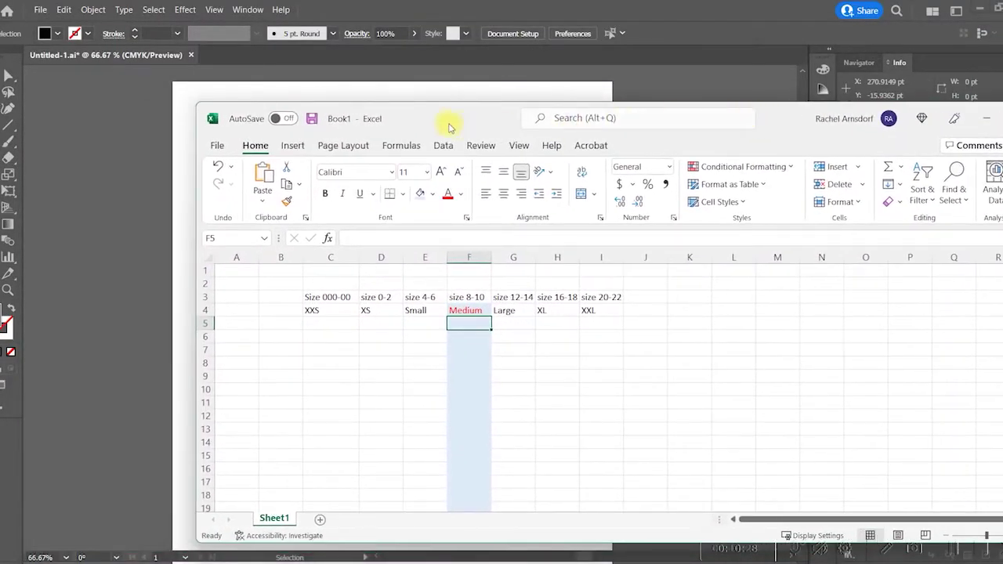
{"action": "left_click_drag", "start_coordinate": [433, 119], "coordinate": [745, 114]}
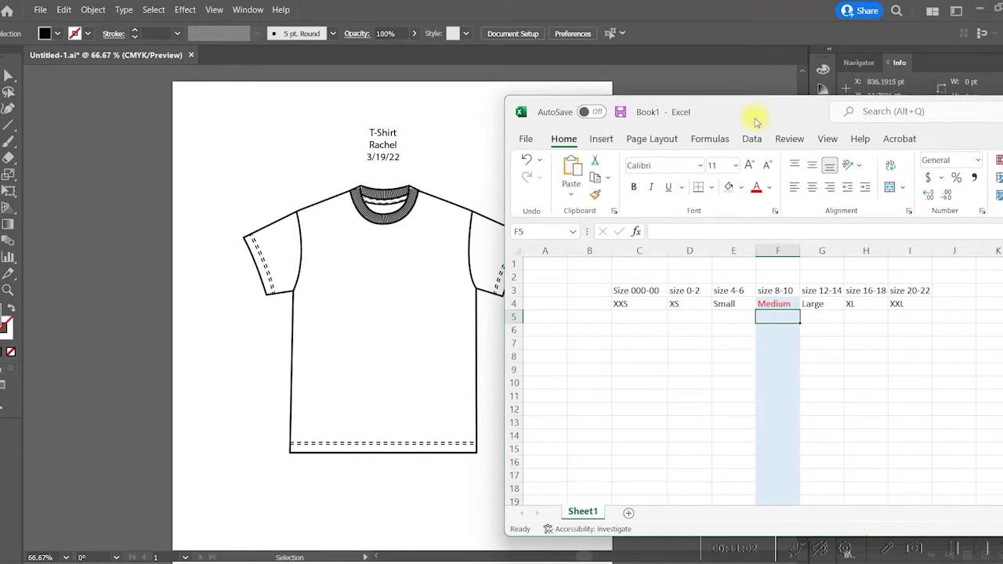
{"action": "left_click_drag", "start_coordinate": [755, 122], "coordinate": [695, 88]}
Widen column B and enter the heading POM: in cell B4, beside the XXS heading
{"action": "left_click", "coordinate": [564, 295]}
{"action": "left_click_drag", "start_coordinate": [552, 218], "coordinate": [683, 215]}
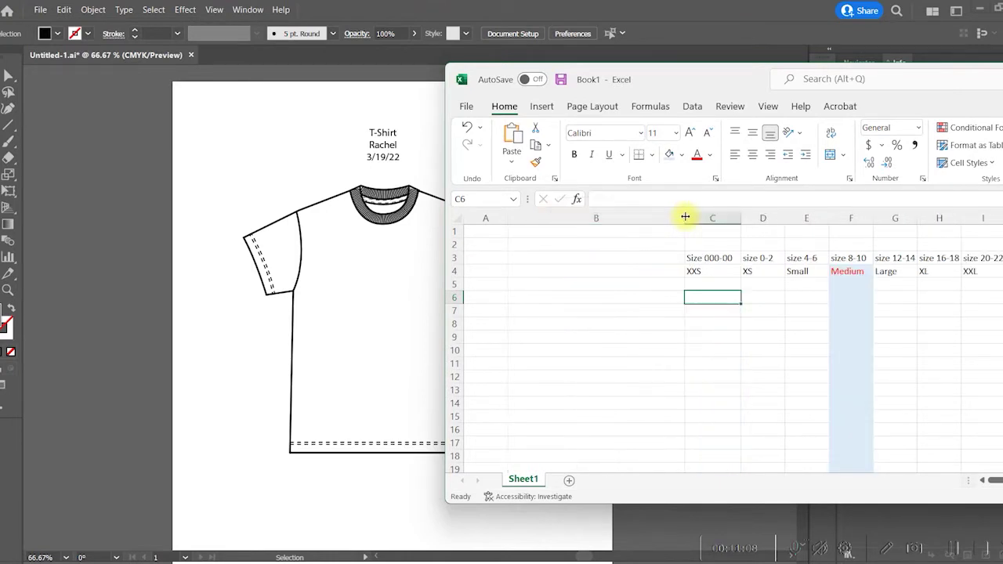
{"action": "left_click", "coordinate": [622, 280]}
{"action": "left_click", "coordinate": [621, 269]}
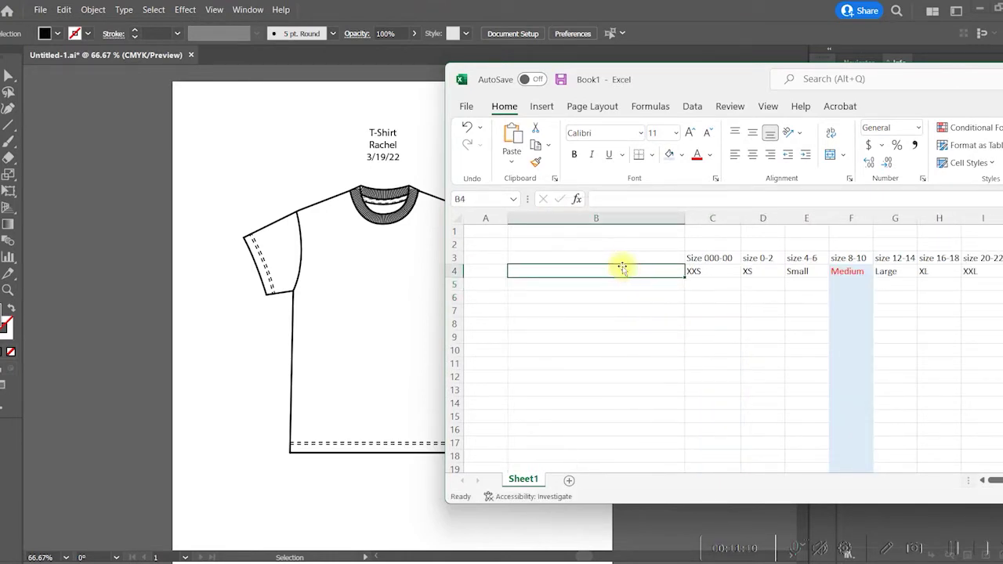
{"action": "type", "text": "POM:"}
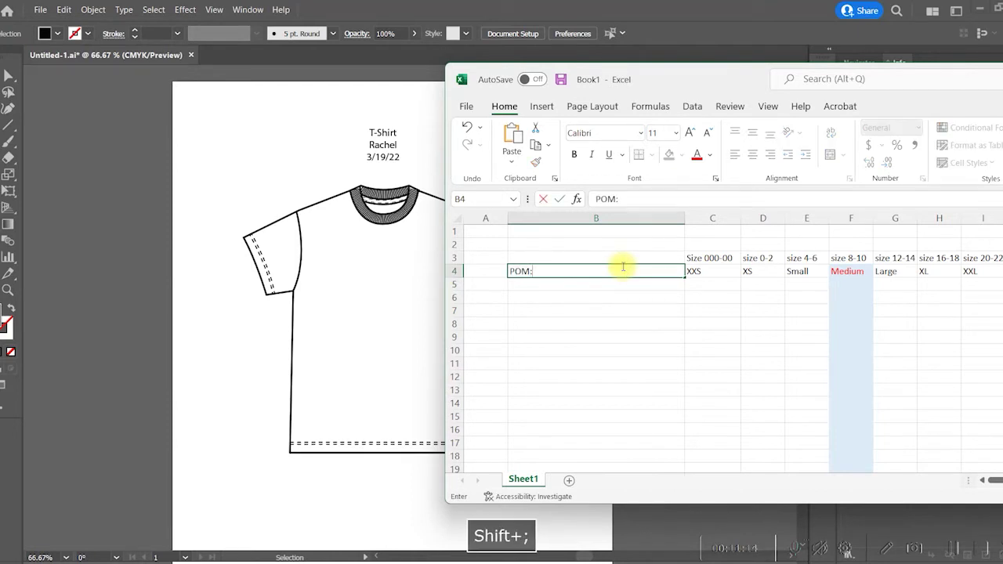
{"action": "key", "text": "Down"}
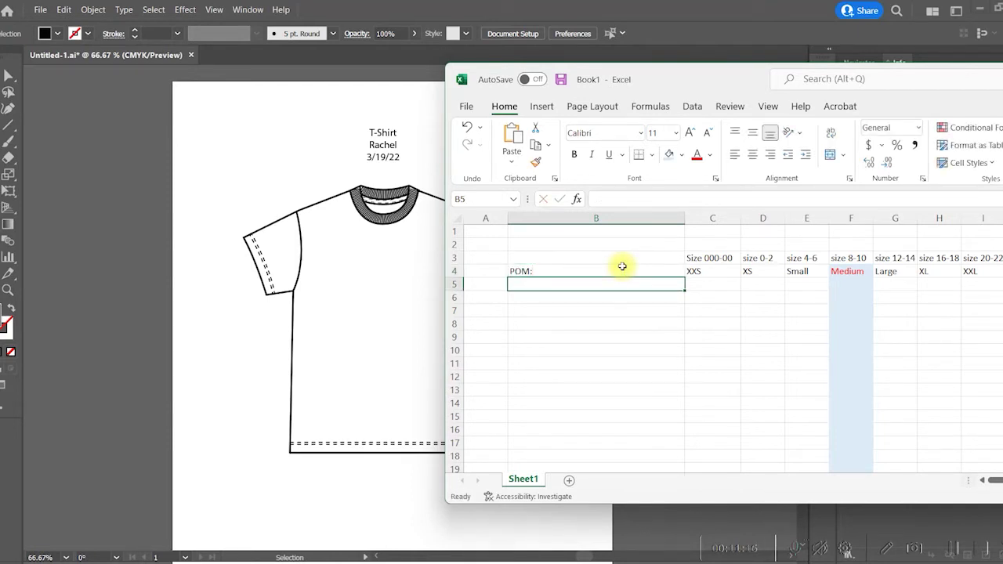
Enter the measurement label HPS length to hem in cell B5, below POM:
{"action": "type", "text": "HPS length "}
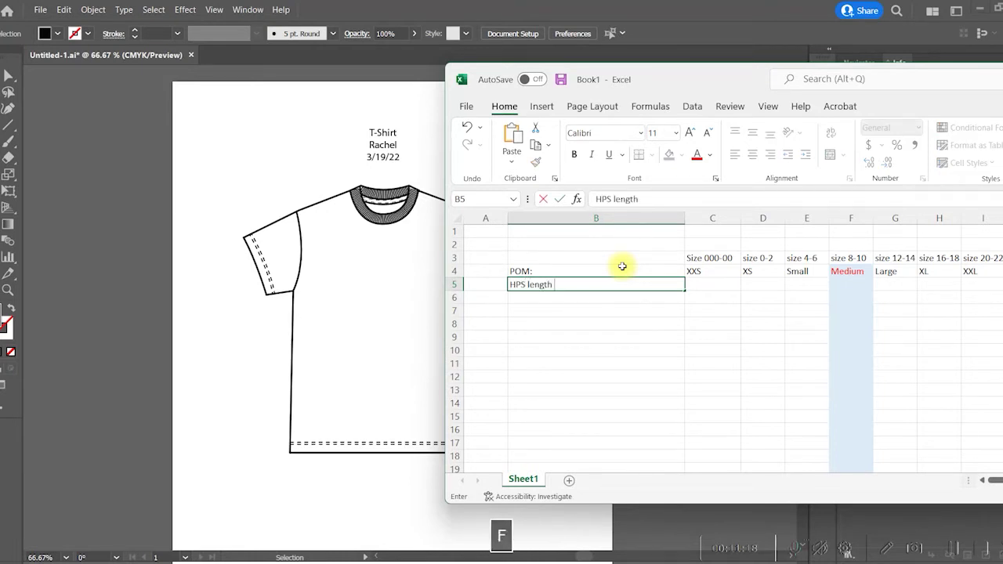
{"action": "type", "text": "from S"}
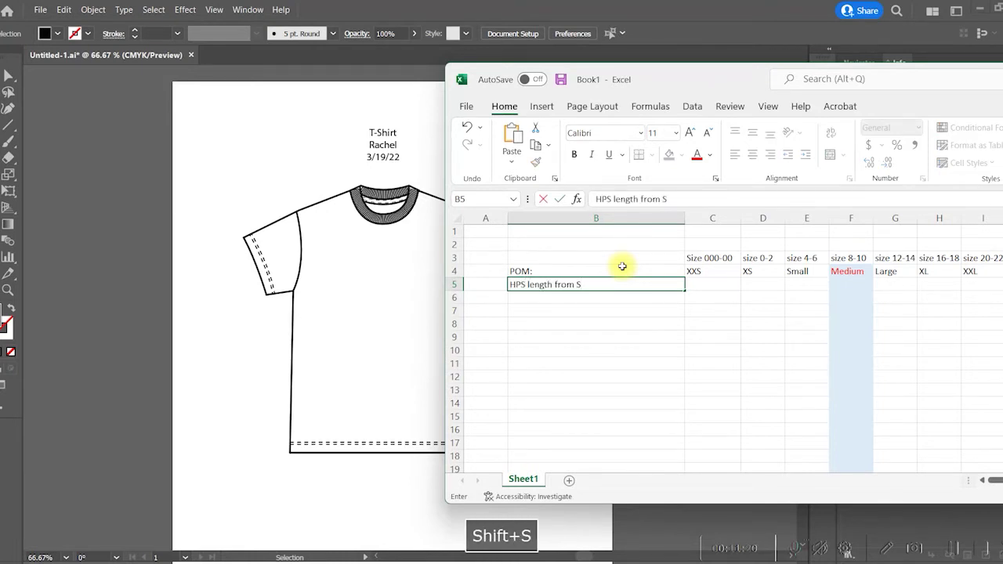
{"action": "key", "text": "BackSpace"}
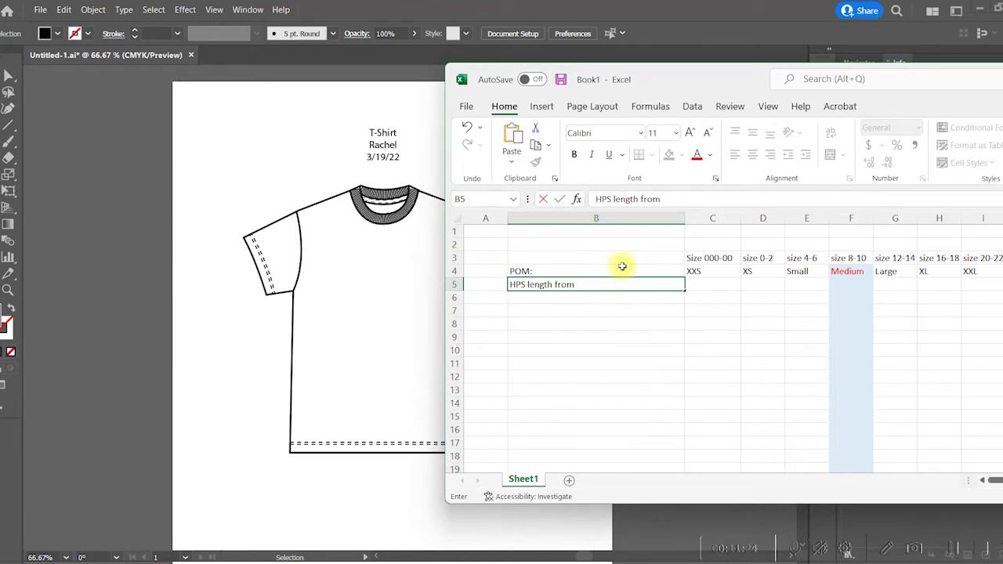
{"action": "key", "text": "BackSpace"}
{"action": "key", "text": "BackSpace"}
{"action": "key", "text": "BackSpace"}
{"action": "key", "text": "BackSpace"}
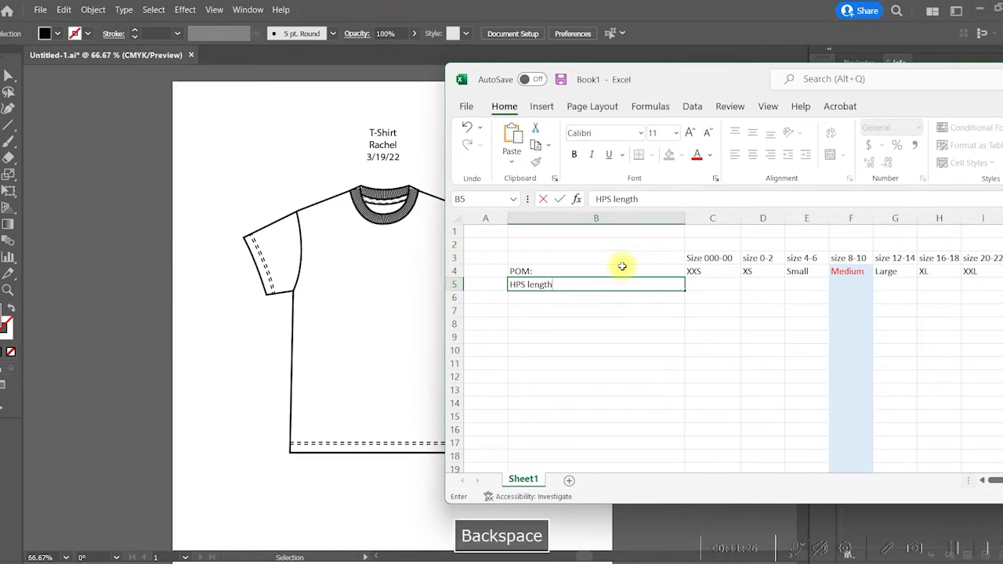
{"action": "type", "text": "to hem"}
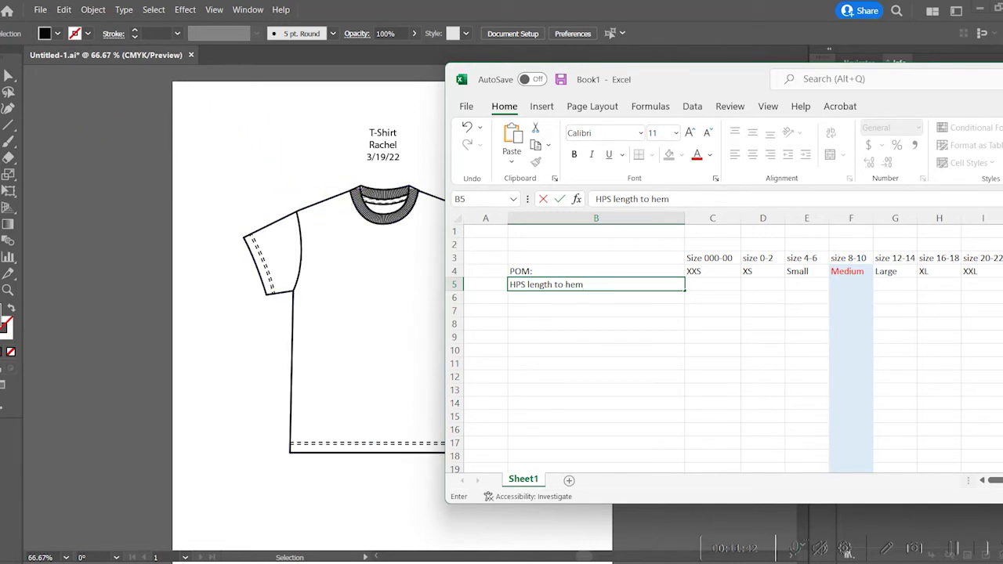
In Illustrator, draw a trial black line along the T-shirt's left shoulder between armhole and neckline, and delete it
{"action": "left_click", "coordinate": [6, 124]}
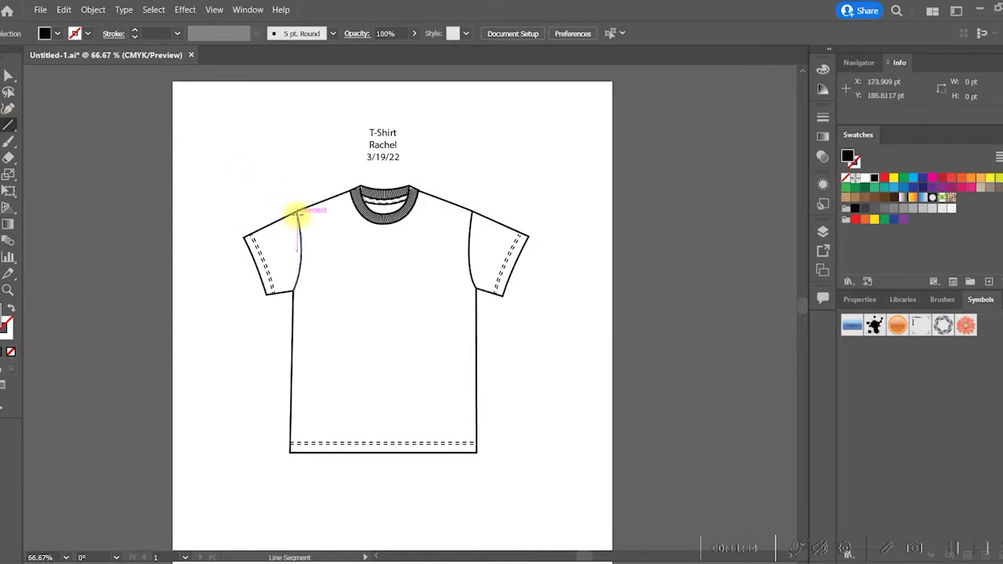
{"action": "left_click_drag", "start_coordinate": [298, 213], "coordinate": [350, 192]}
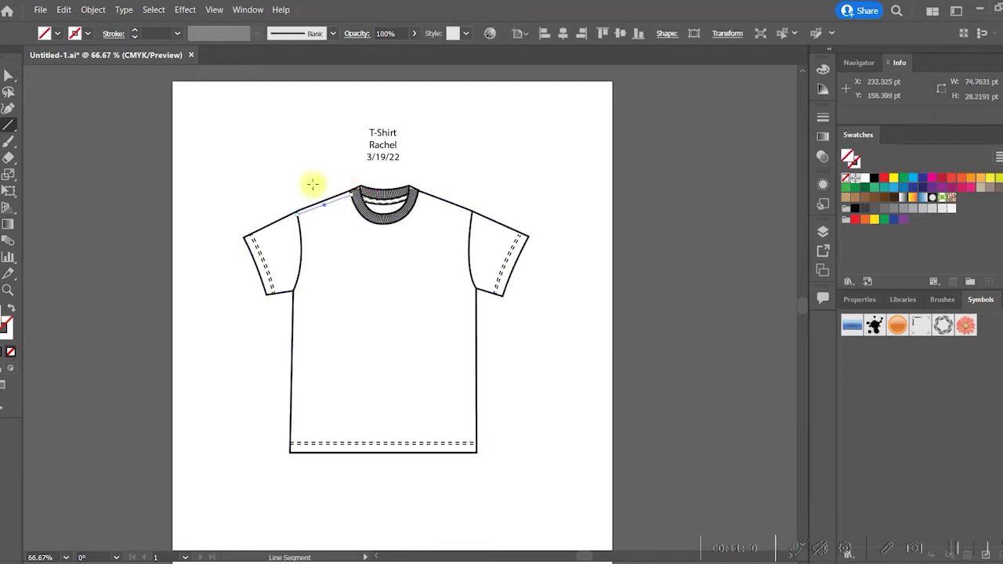
{"action": "key", "text": "d"}
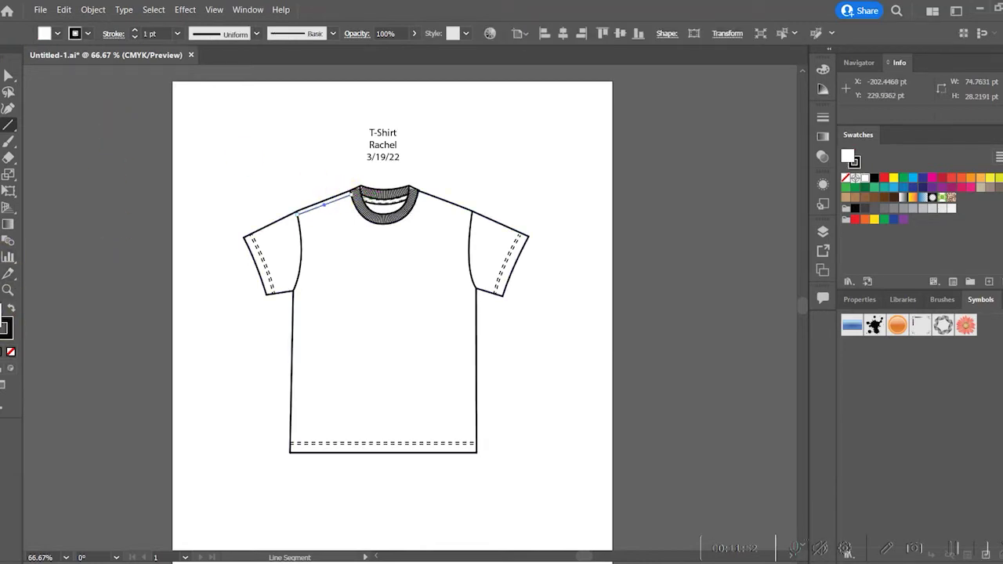
{"action": "key", "text": "v"}
{"action": "left_click", "coordinate": [286, 131]}
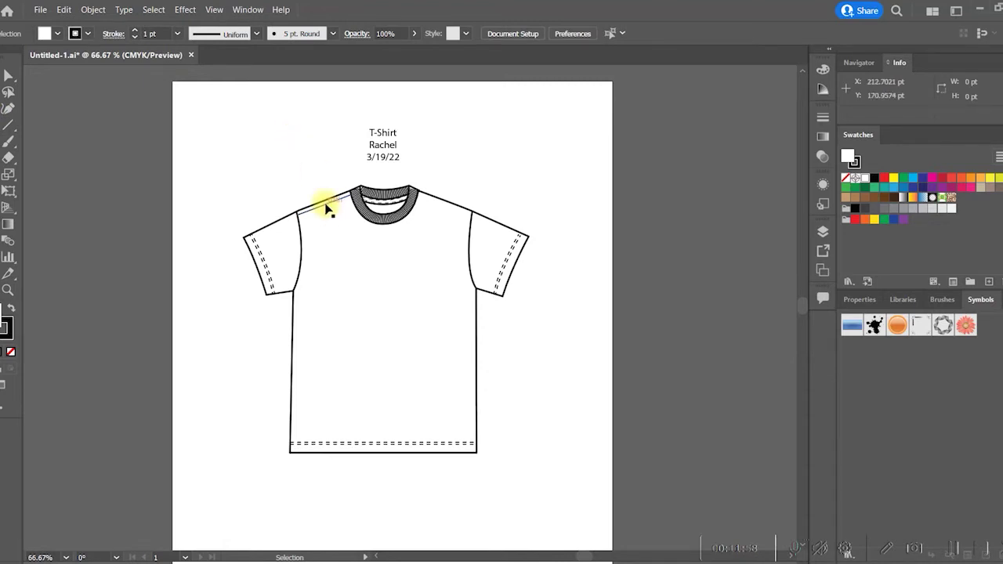
{"action": "left_click_drag", "start_coordinate": [328, 207], "coordinate": [235, 206]}
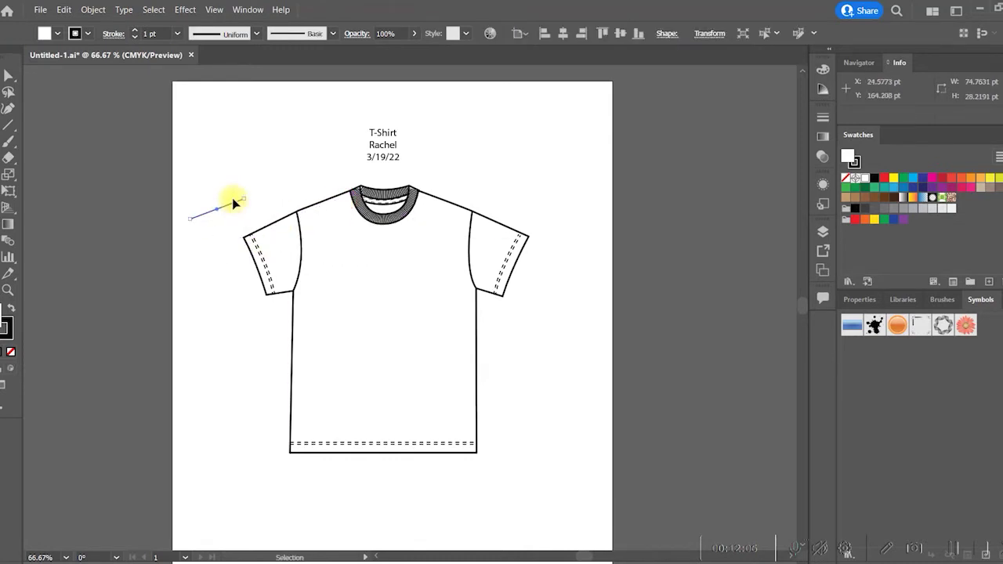
{"action": "key", "text": "Delete"}
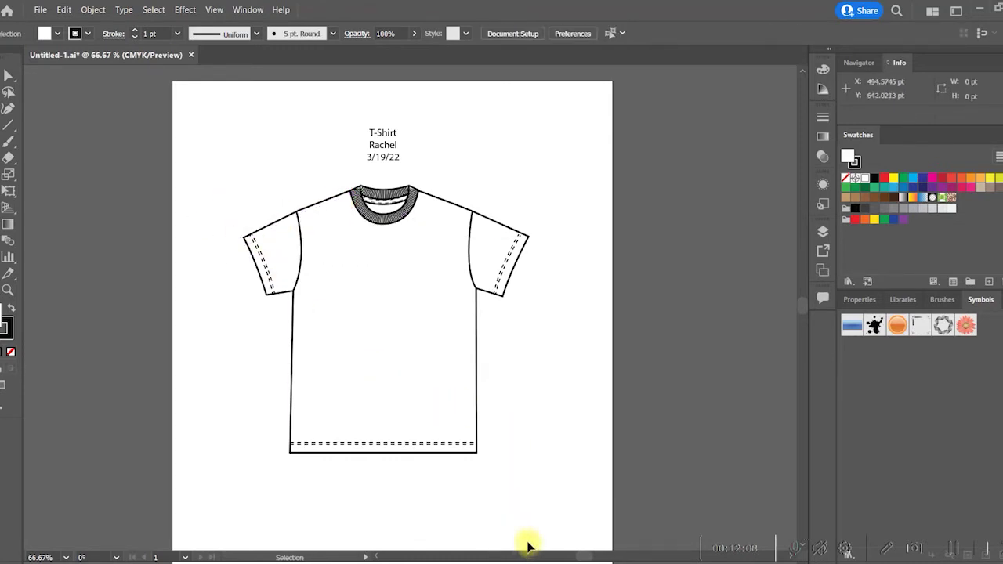
Return to the Excel workbook and enter 24 as the Medium value for HPS length to hem
{"action": "left_click", "coordinate": [955, 546]}
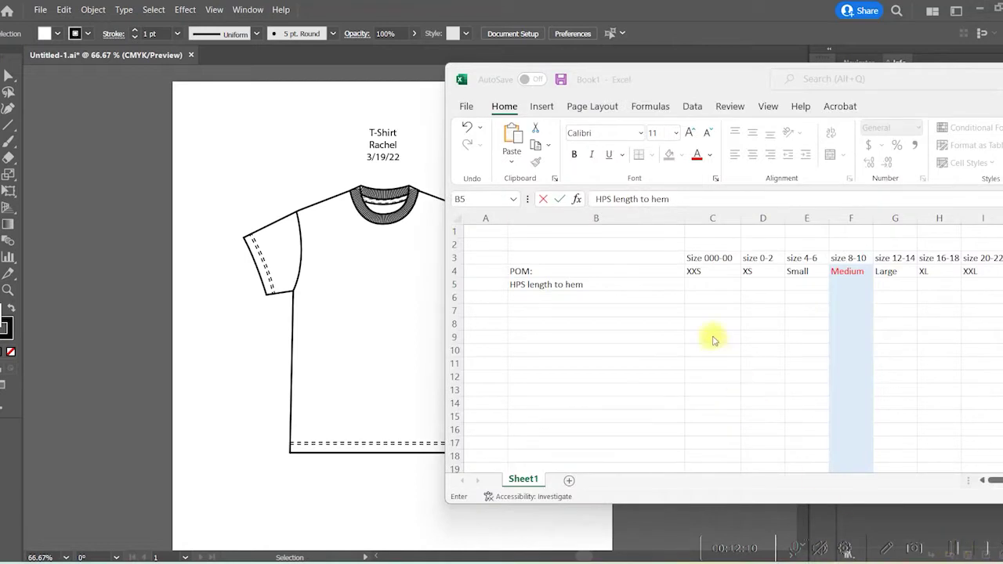
{"action": "left_click", "coordinate": [850, 284]}
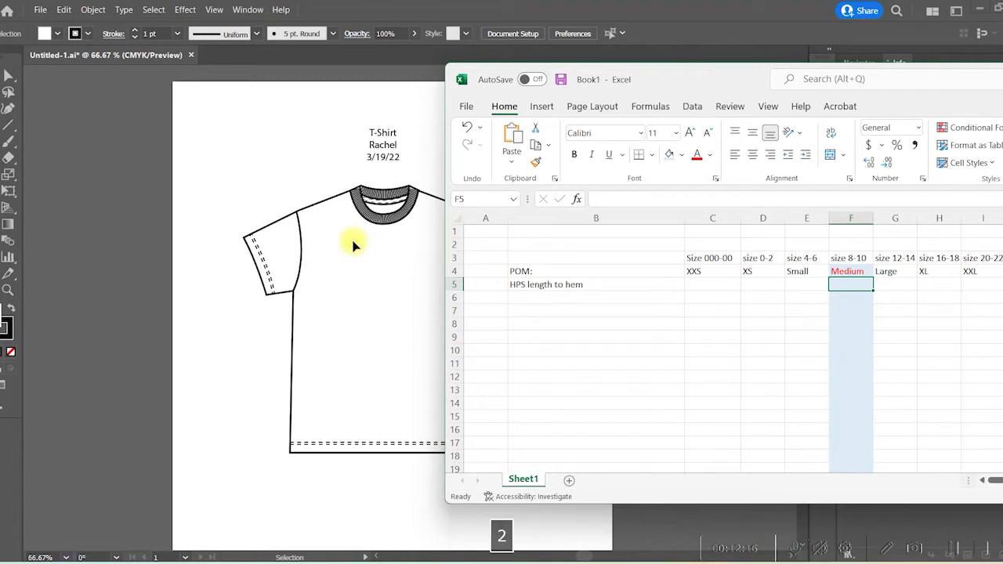
{"action": "type", "text": "24"}
{"action": "left_click", "coordinate": [850, 333]}
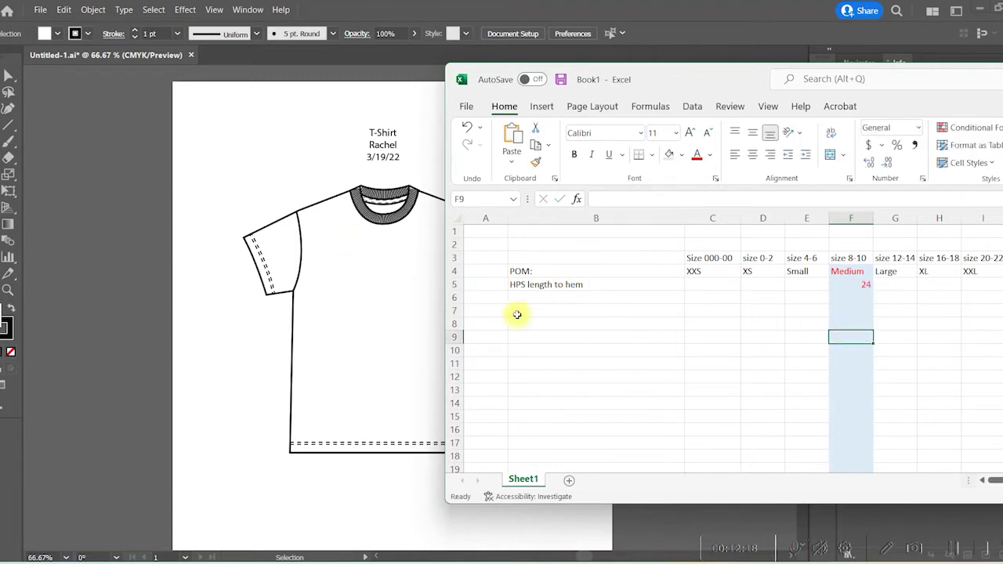
Enter the measurement labels Chest in B6 and Sweep in B7, below HPS length to hem
{"action": "left_click", "coordinate": [535, 299]}
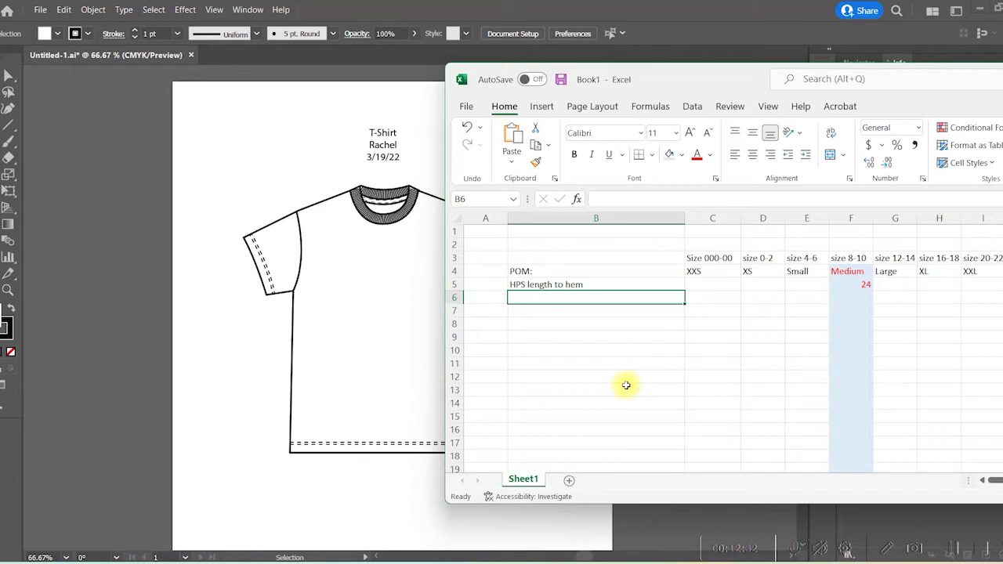
{"action": "type", "text": "Chest"}
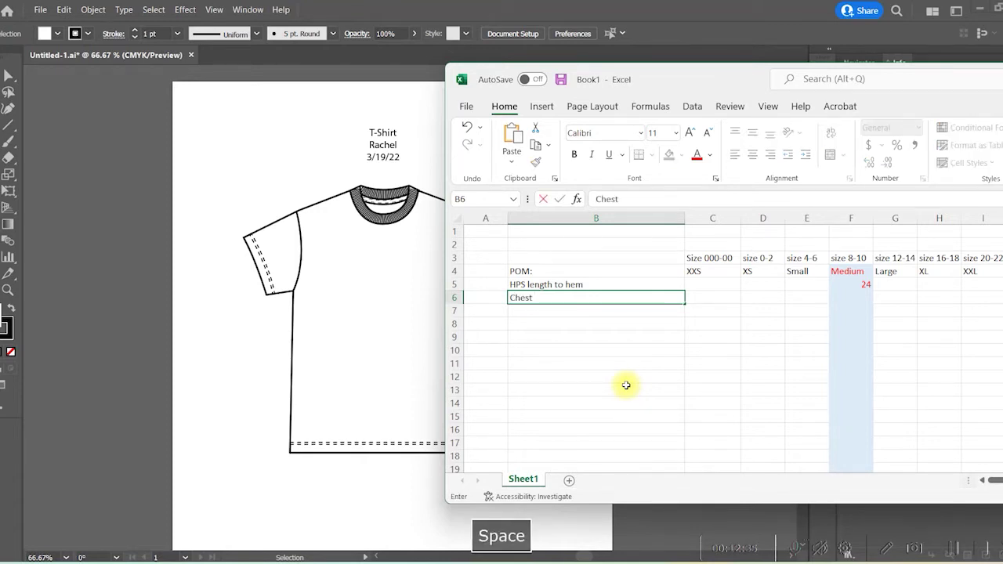
{"action": "key", "text": "Return"}
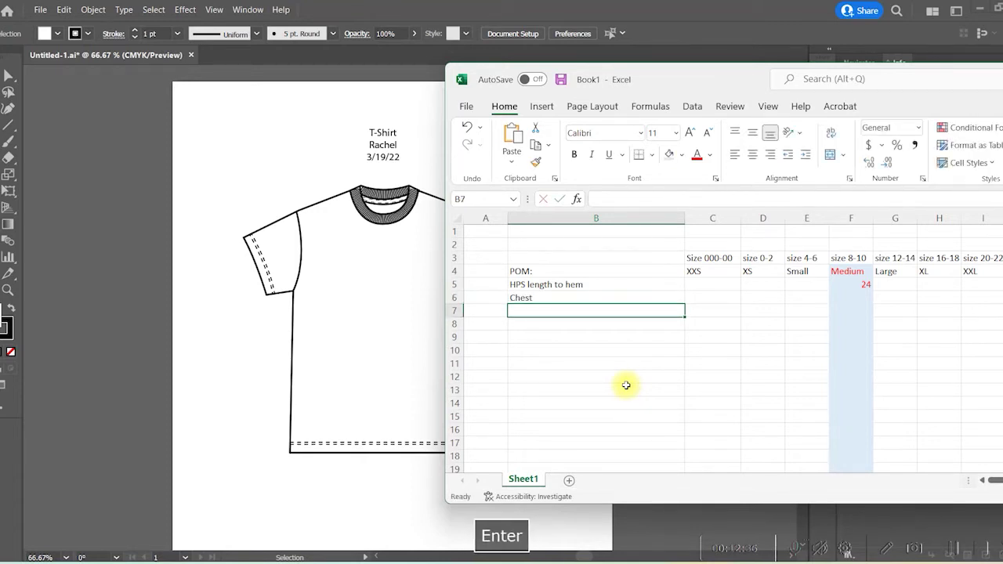
{"action": "type", "text": "Sweep"}
{"action": "key", "text": "Up"}
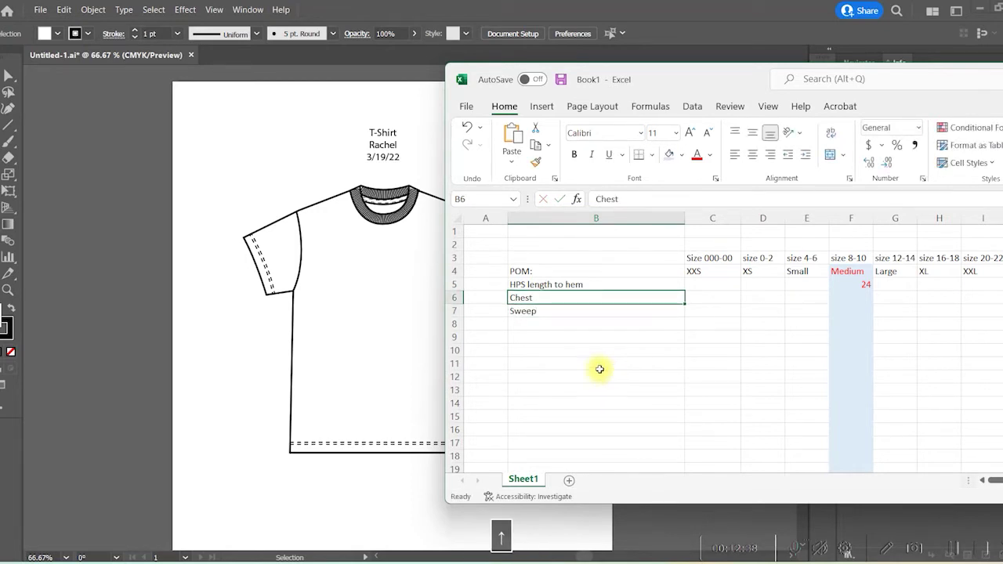
Extend the Chest label in cell B6 to read Chest @ 1" down from underarm
{"action": "left_click", "coordinate": [537, 323]}
{"action": "left_click", "coordinate": [541, 307]}
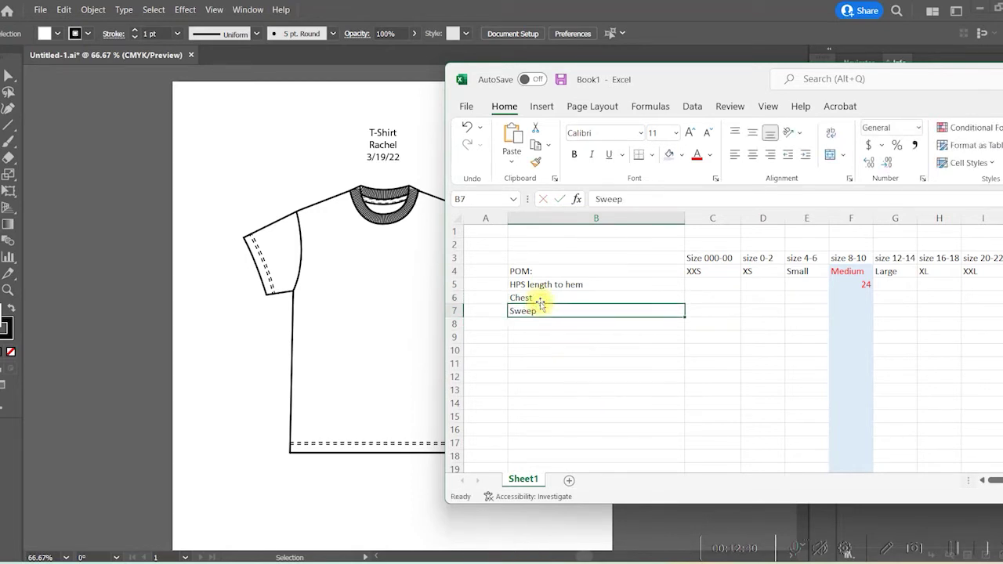
{"action": "left_click", "coordinate": [540, 301]}
{"action": "double_click", "coordinate": [539, 300]}
{"action": "type", "text": "@ 1"}
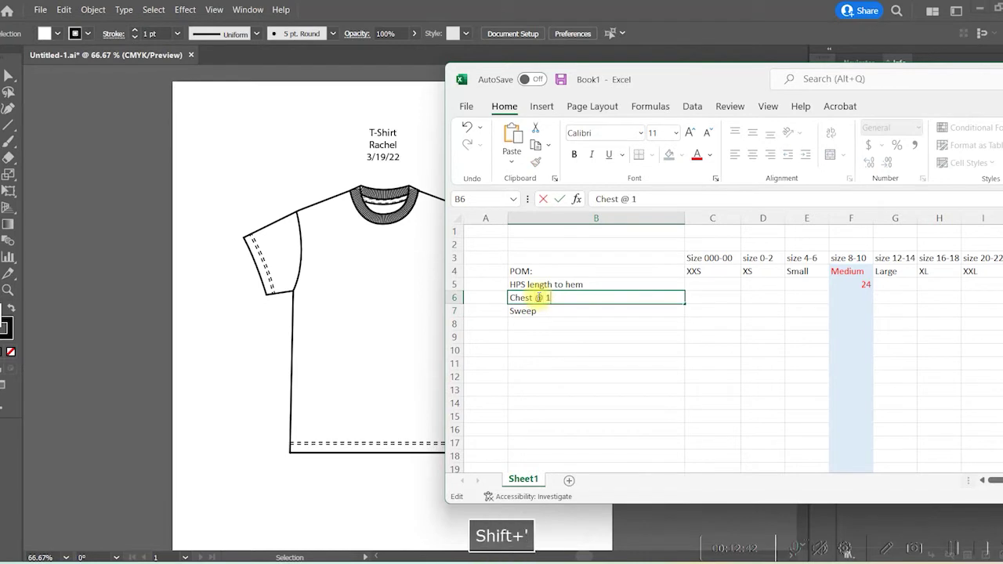
{"action": "type", "text": "\" down from une"}
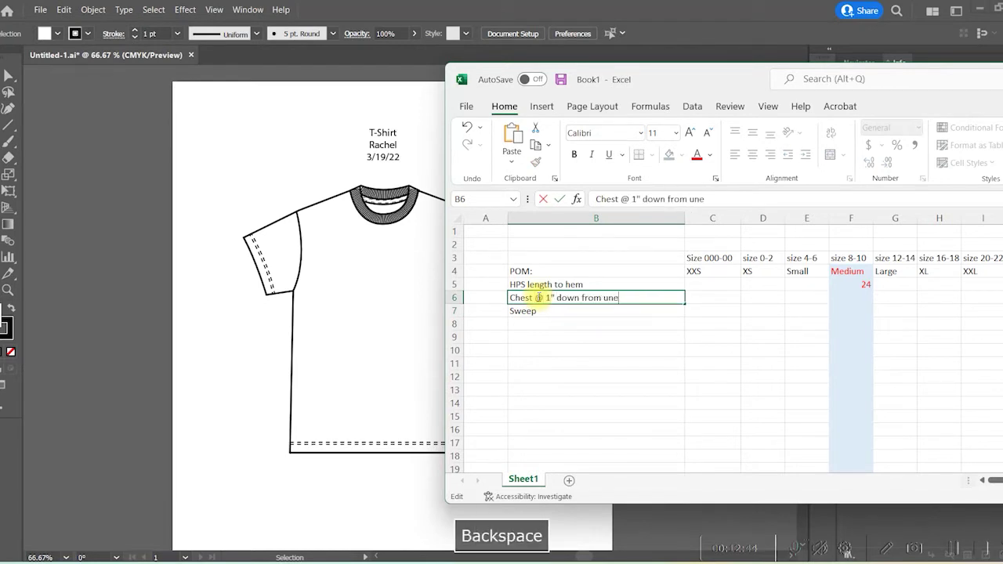
{"action": "key", "text": "BackSpace"}
{"action": "type", "text": "derarm"}
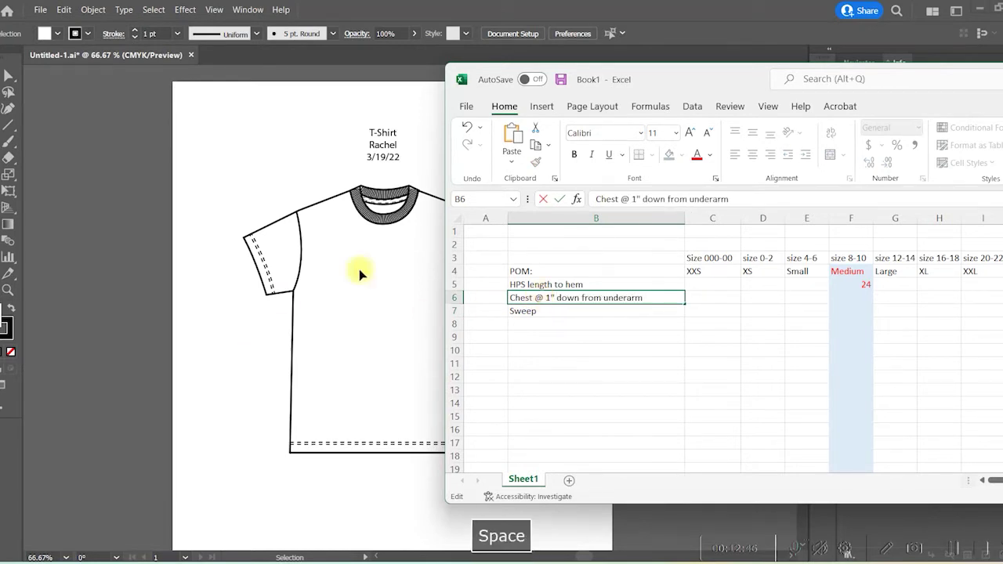
{"action": "key", "text": "Return"}
{"action": "left_click", "coordinate": [608, 349]}
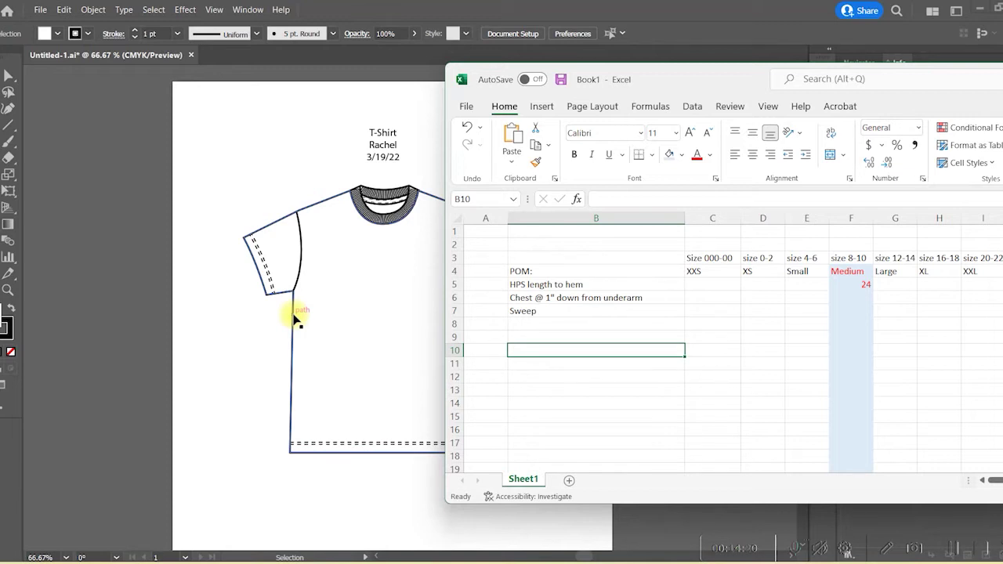
Extend the Sweep label in cell B7 to read Sweep @ bottom opening meas straight
{"action": "left_click", "coordinate": [521, 323]}
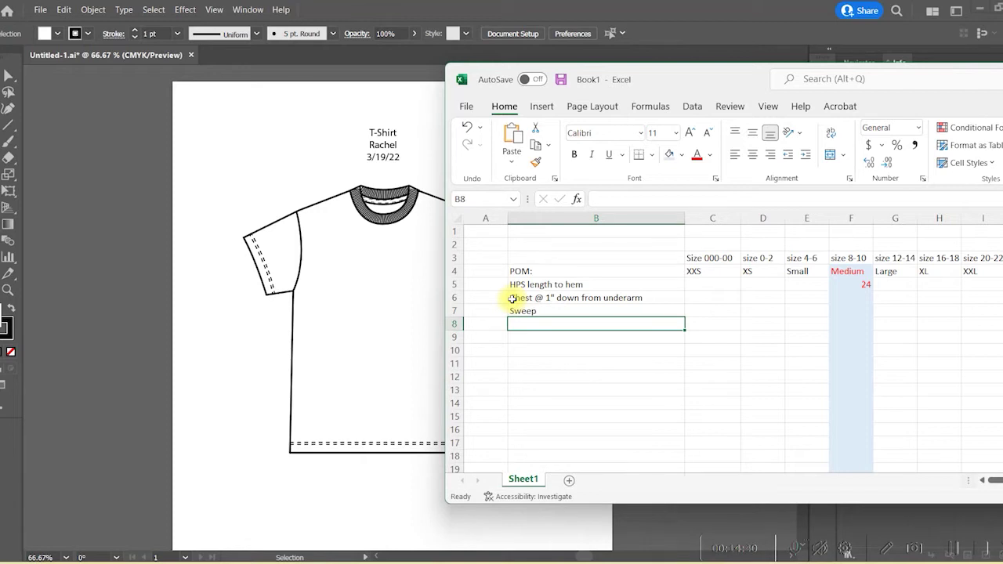
{"action": "double_click", "coordinate": [563, 309]}
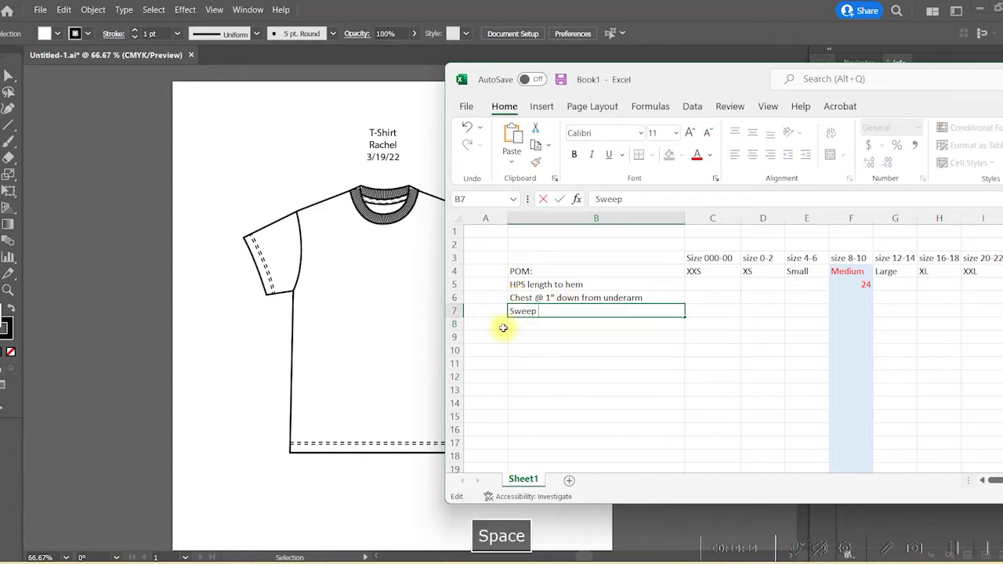
{"action": "type", "text": "m"}
{"action": "key", "text": "BackSpace"}
{"action": "type", "text": "@ bot"}
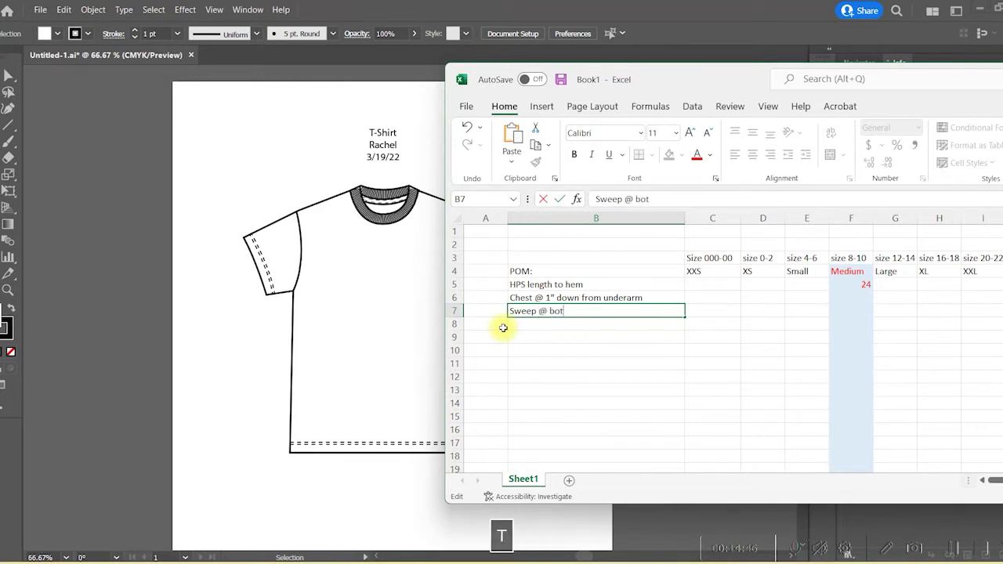
{"action": "type", "text": "tom opening m"}
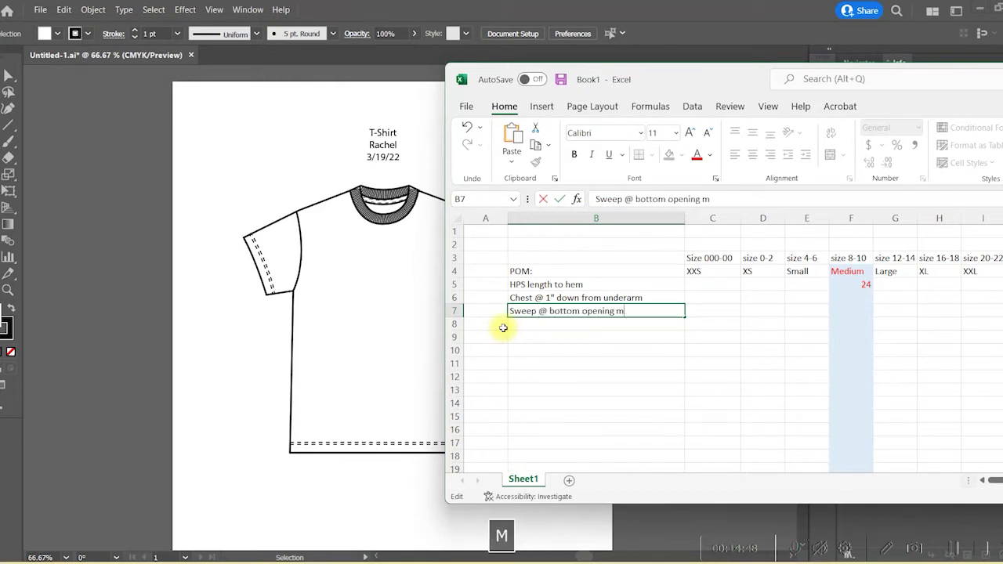
{"action": "type", "text": "eas straight"}
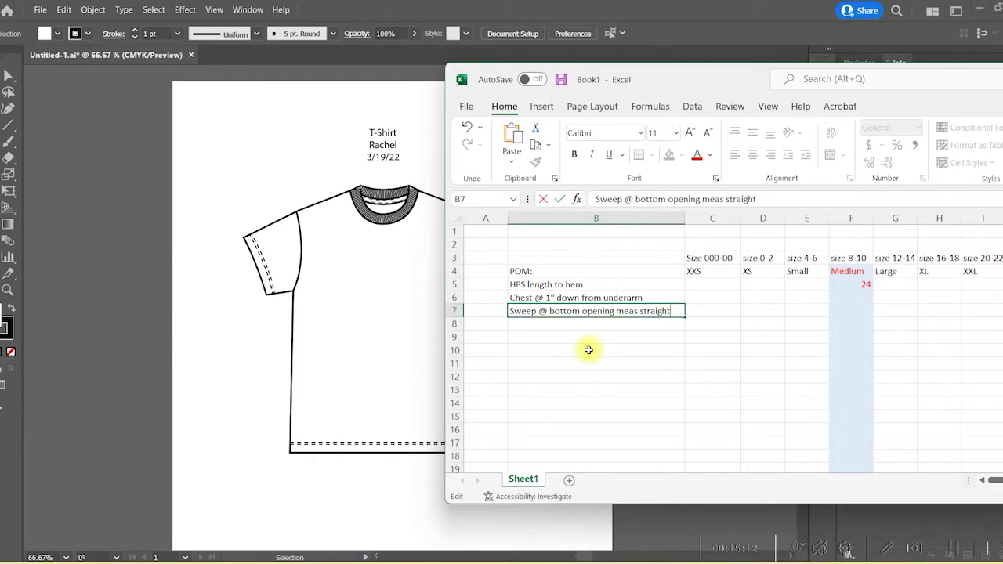
{"action": "key", "text": "Return"}
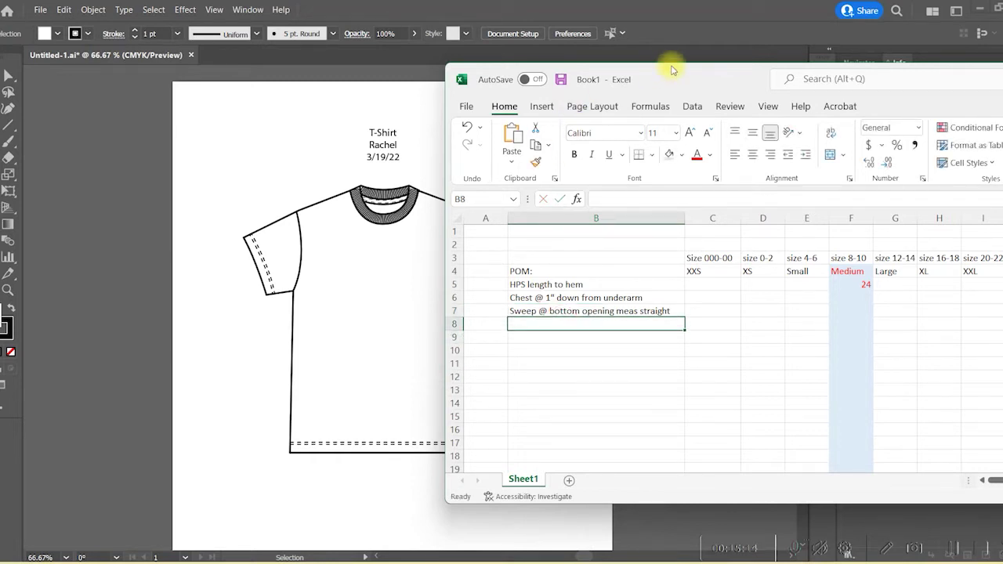
Move the workbook window aside to uncover the T-shirt sketch and enter (sweep along curve- for internal use only) in B8
{"action": "left_click_drag", "start_coordinate": [671, 71], "coordinate": [748, 74]}
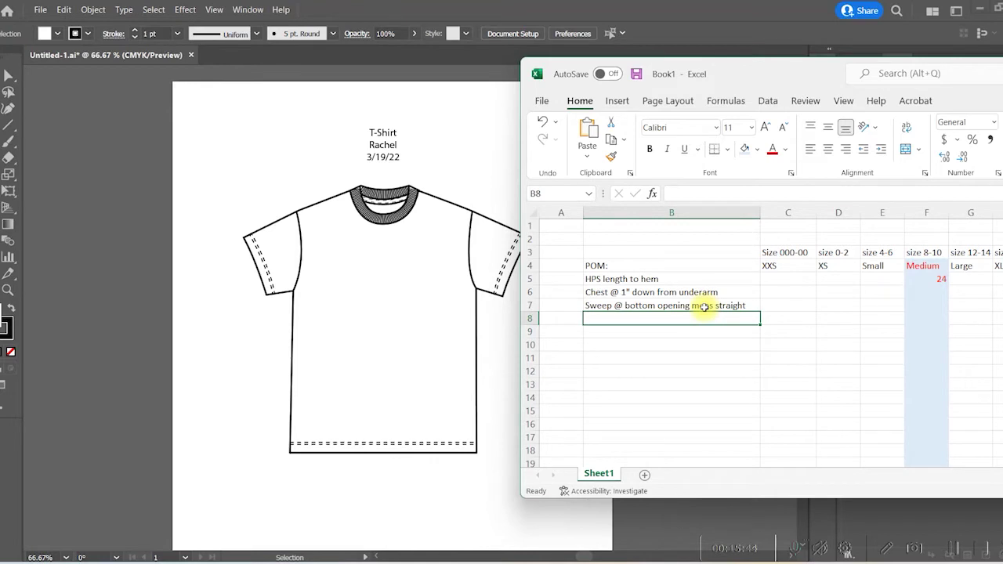
{"action": "type", "text": "("}
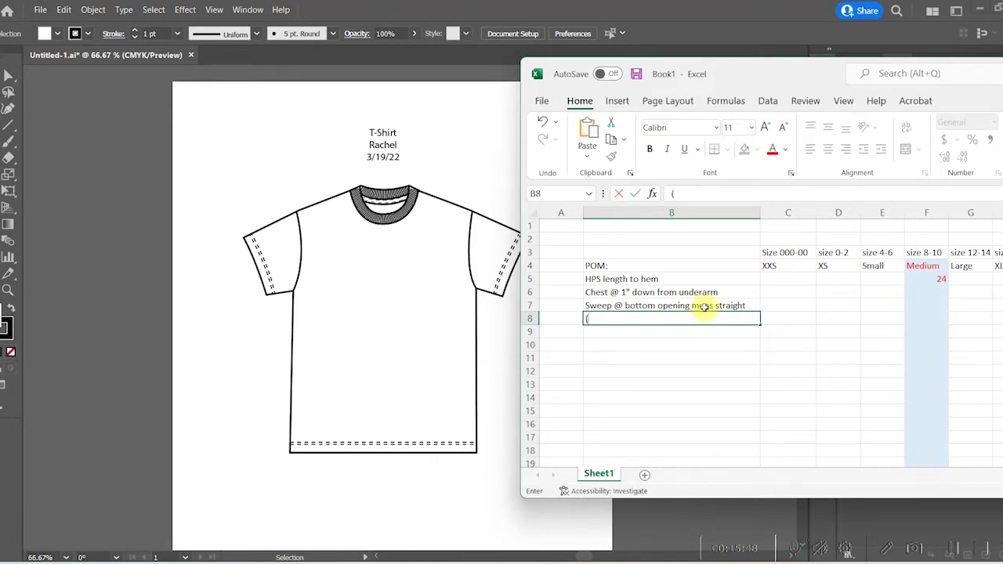
{"action": "type", "text": "s"}
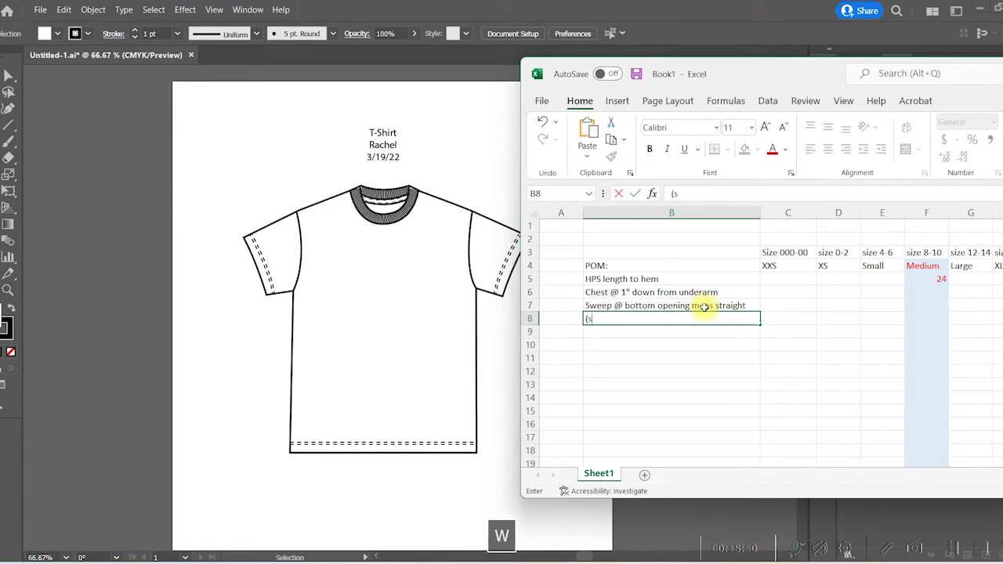
{"action": "type", "text": "weep along curve"}
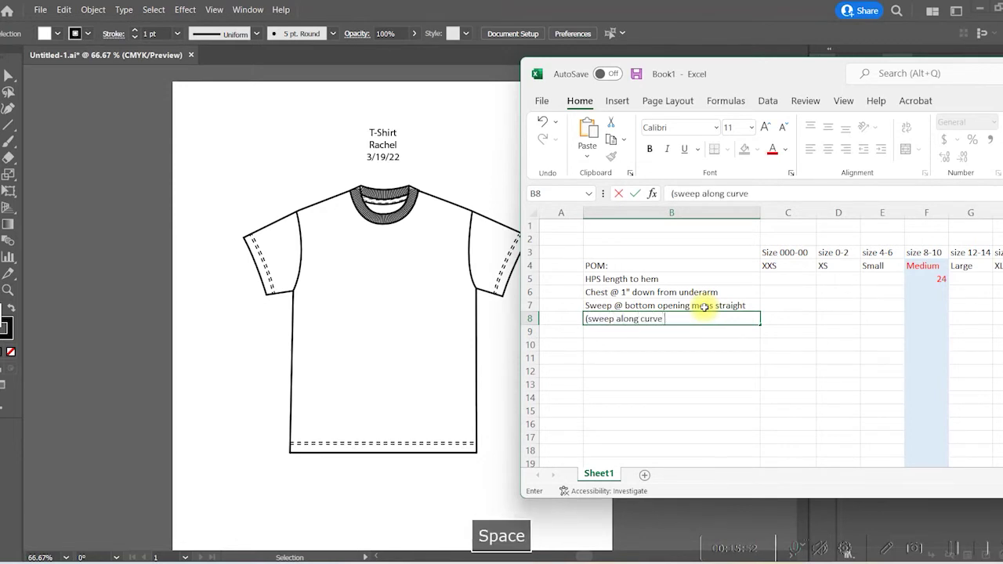
{"action": "type", "text": "- for internal use only)"}
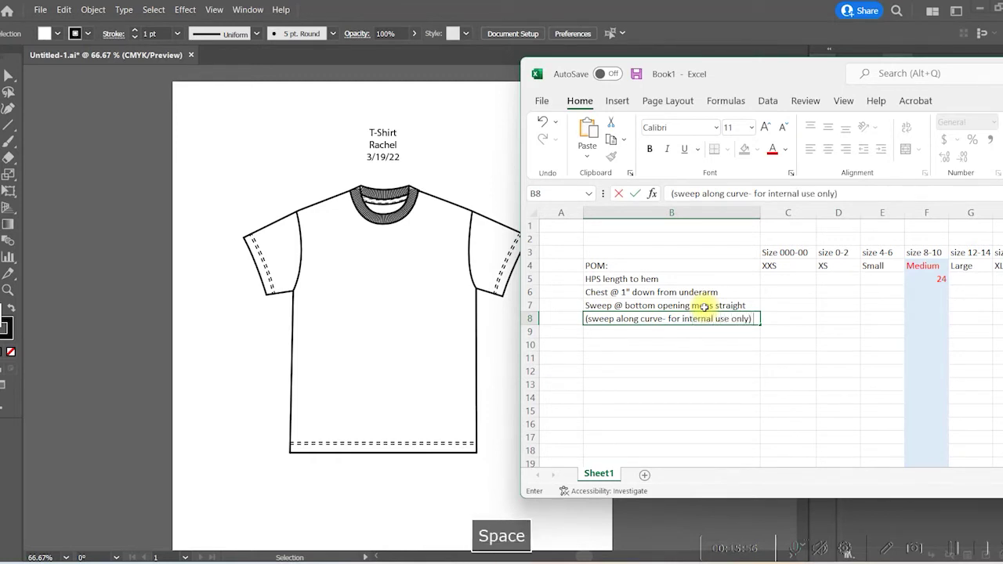
{"action": "left_click", "coordinate": [731, 357]}
{"action": "left_click", "coordinate": [935, 321]}
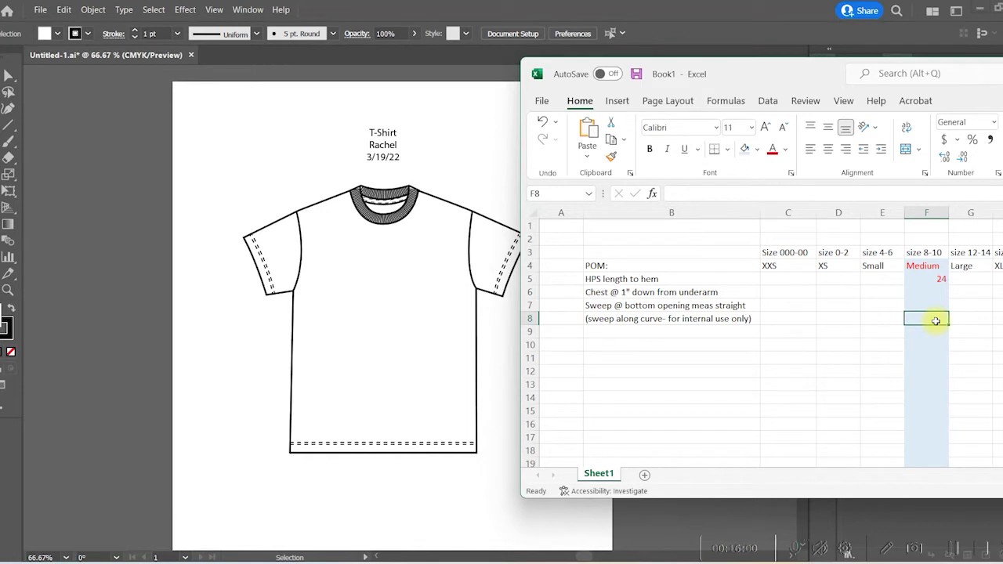
{"action": "left_click", "coordinate": [726, 304]}
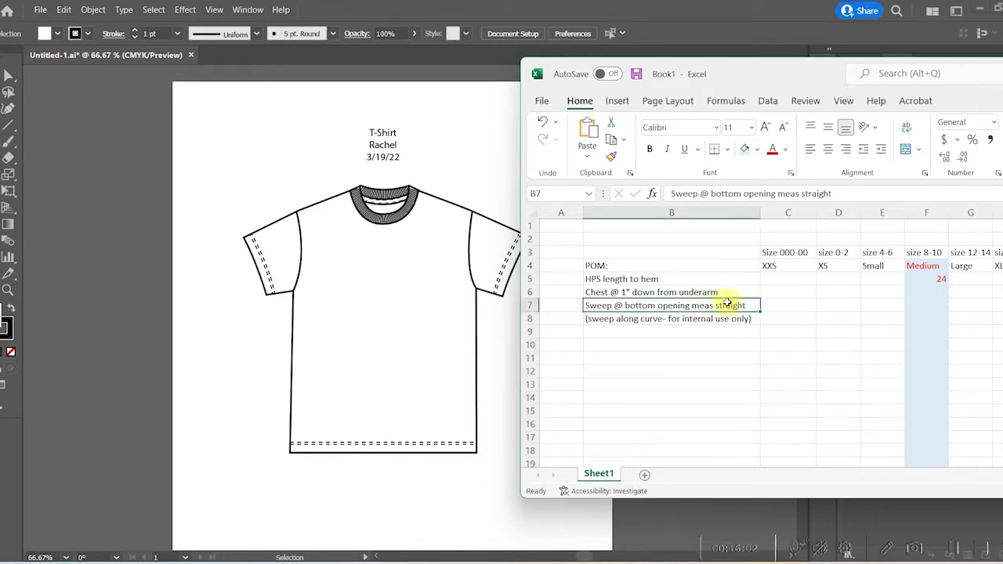
{"action": "left_click", "coordinate": [533, 316]}
{"action": "right_click", "coordinate": [534, 317]}
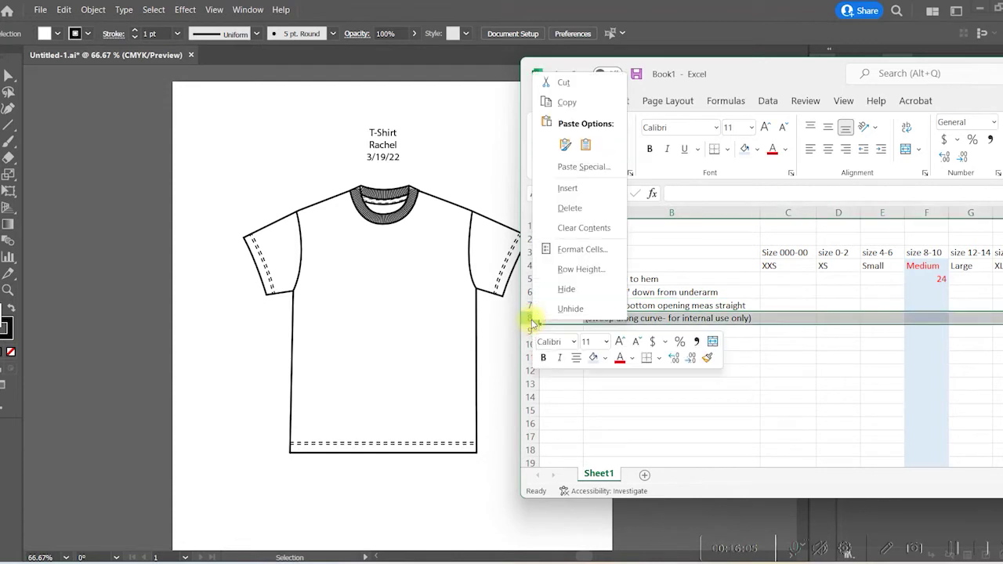
{"action": "left_click", "coordinate": [775, 380]}
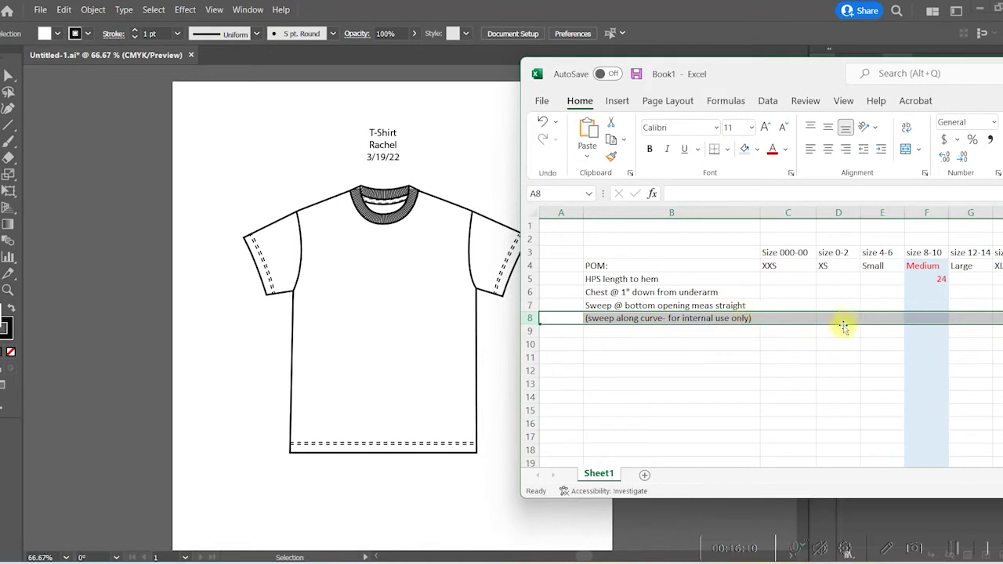
{"action": "left_click", "coordinate": [752, 356]}
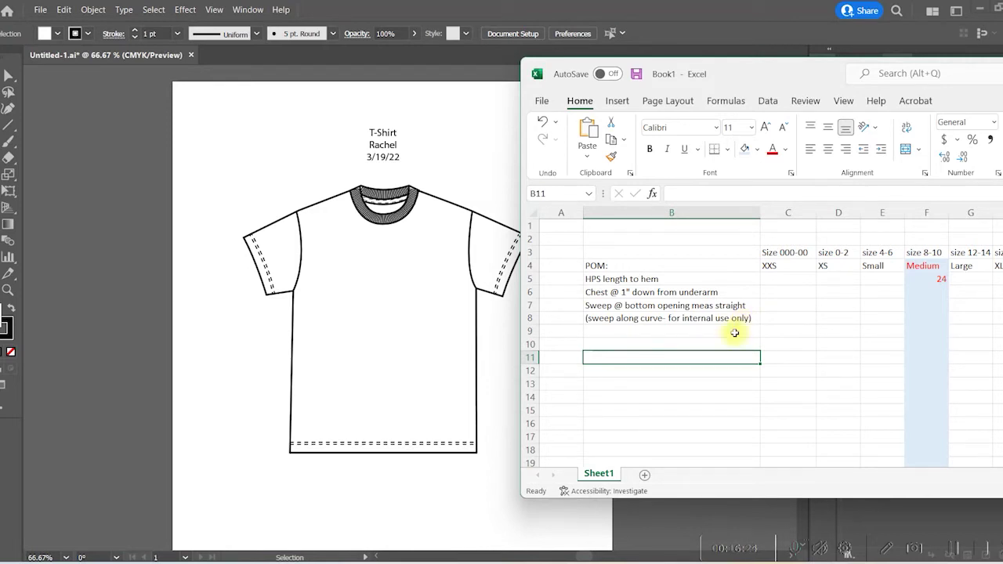
Enter the measurement label Across Shoulder in cell B9, below the internal sweep note
{"action": "left_click", "coordinate": [672, 333]}
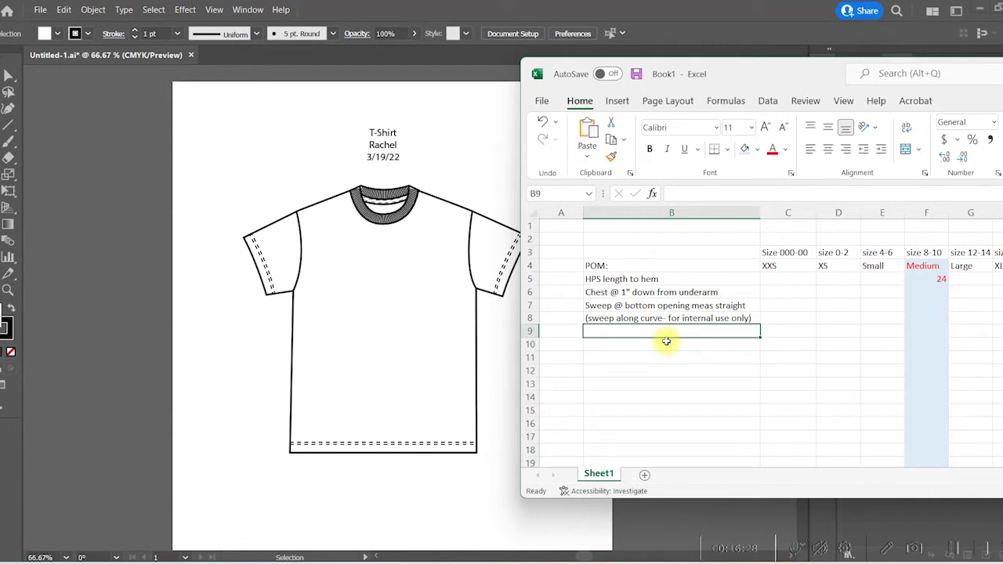
{"action": "type", "text": "Across Sho"}
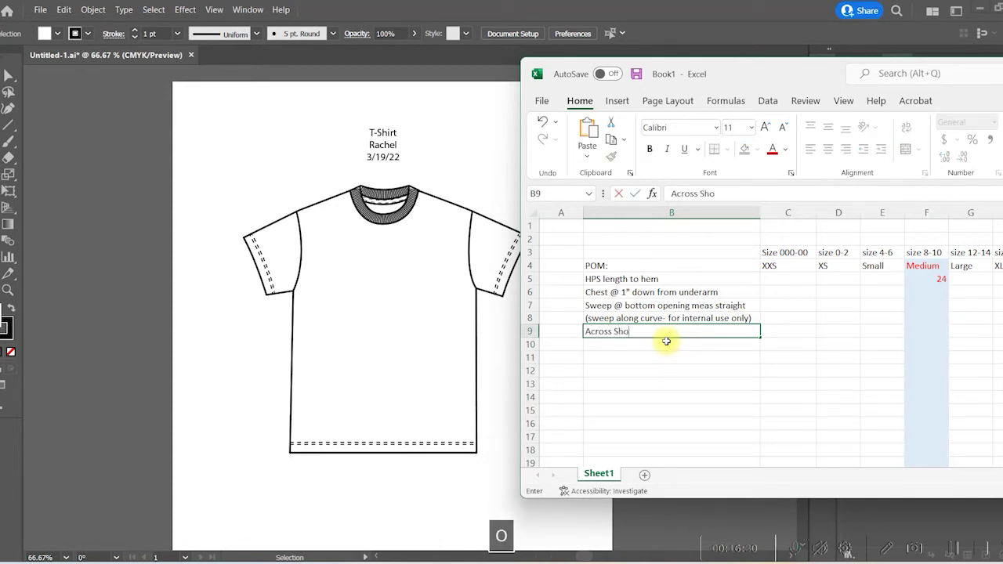
{"action": "type", "text": "uldre"}
{"action": "key", "text": "BackSpace"}
{"action": "key", "text": "BackSpace"}
{"action": "type", "text": "er"}
{"action": "key", "text": "Return"}
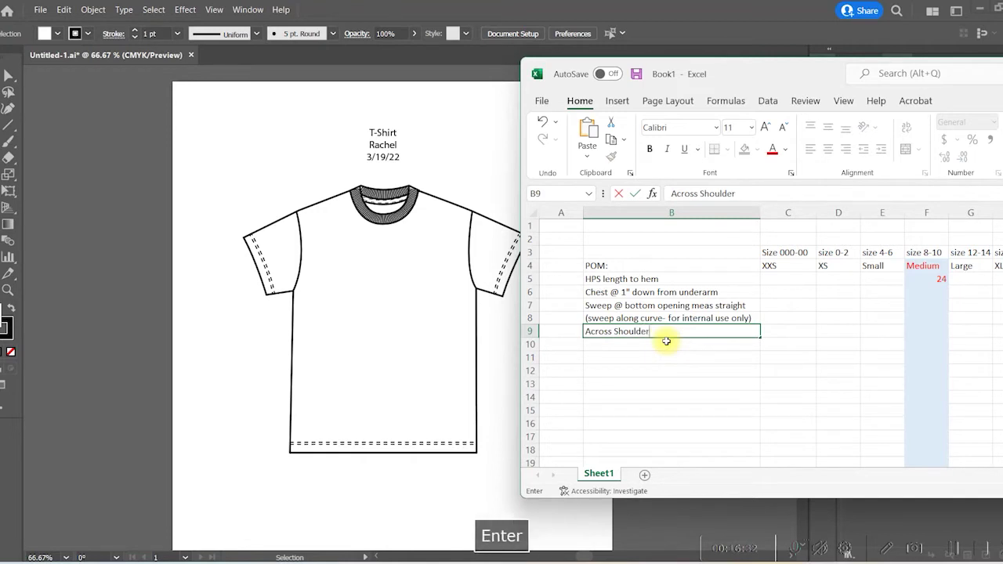
Enter the measurement label Across Back @ 5" in cell B10
{"action": "type", "text": "Across Back & 5"}
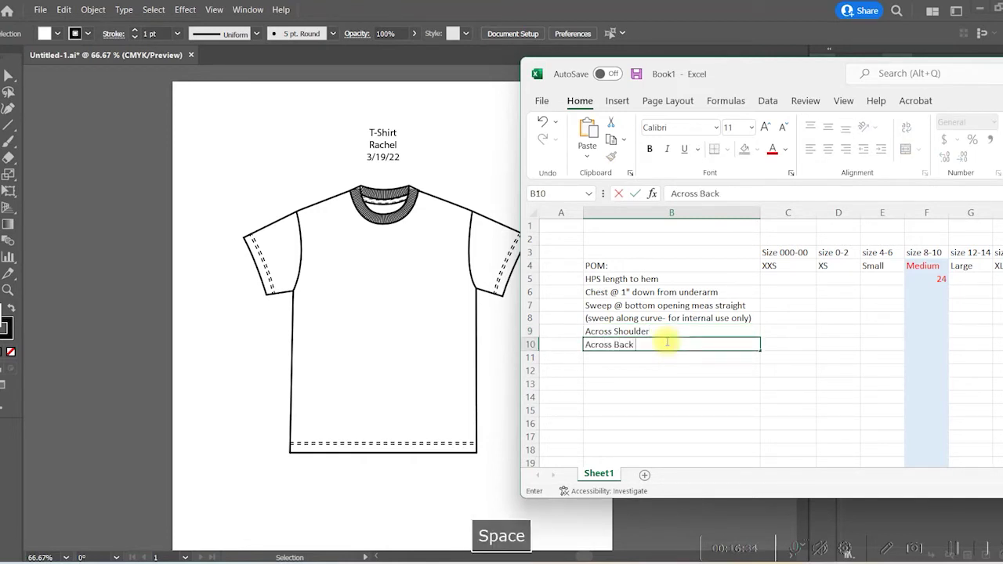
{"action": "key", "text": "BackSpace"}
{"action": "key", "text": "BackSpace"}
{"action": "key", "text": "BackSpace"}
{"action": "type", "text": "@ 5\""}
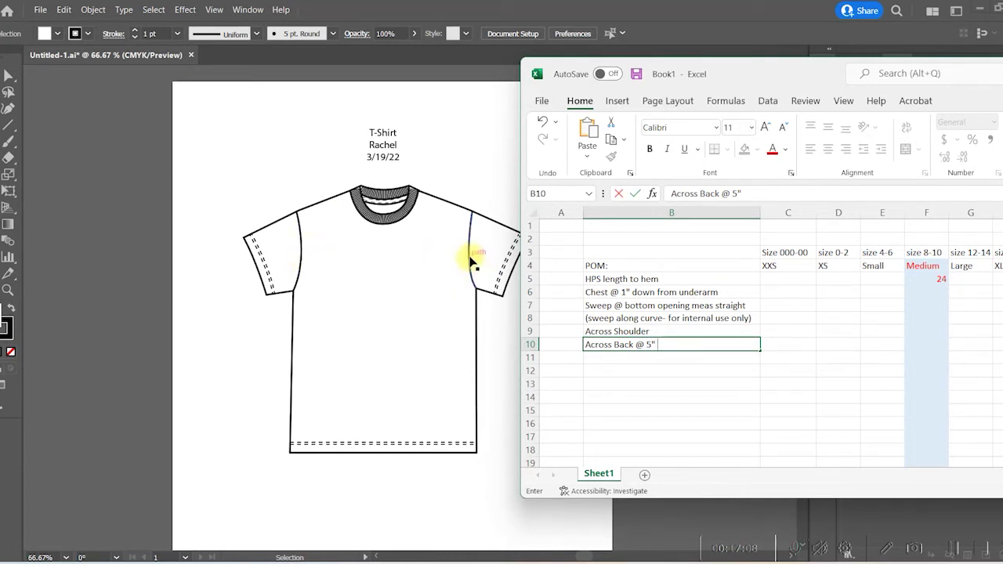
{"action": "left_click", "coordinate": [352, 193]}
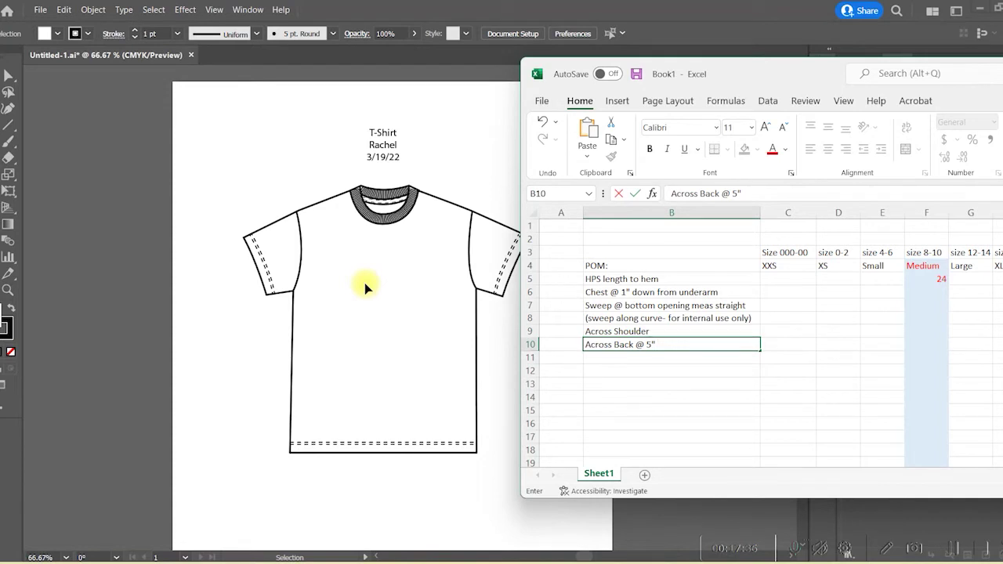
Enter Across Front @ 5" from HPS in B11 and extend the B10 label to Across Back @ 5" from HPS
{"action": "left_click", "coordinate": [652, 357]}
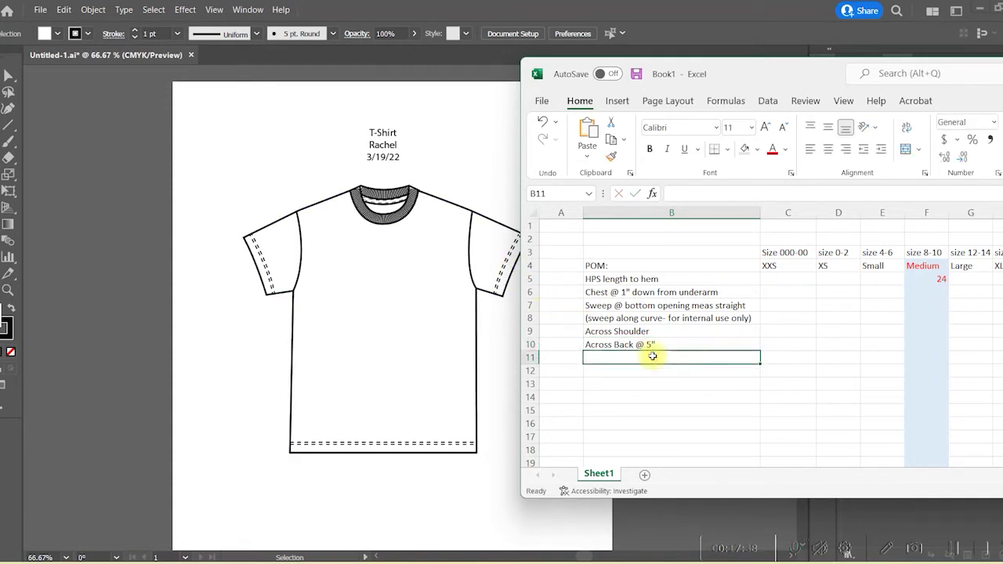
{"action": "type", "text": "Across Front "}
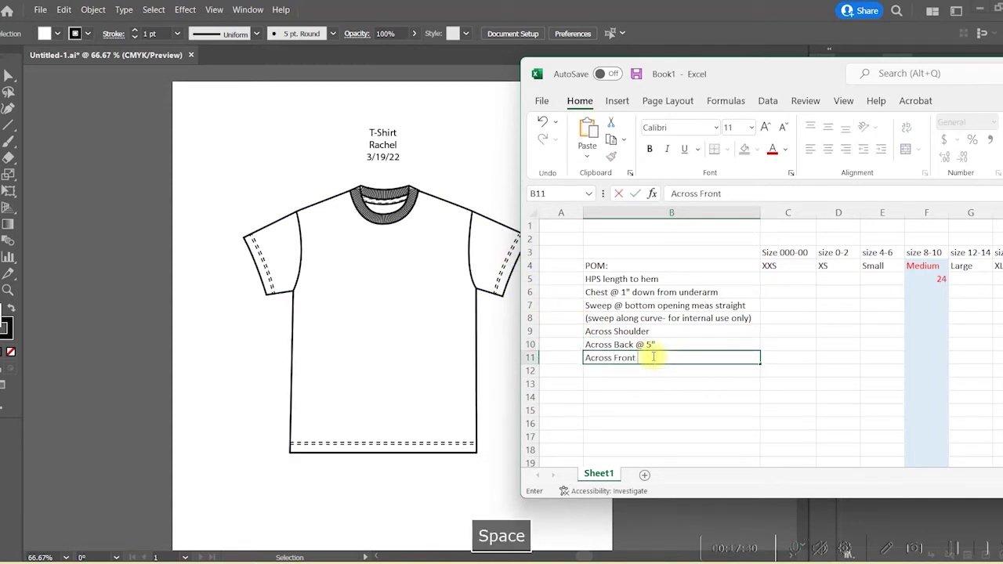
{"action": "type", "text": "@ 5"}
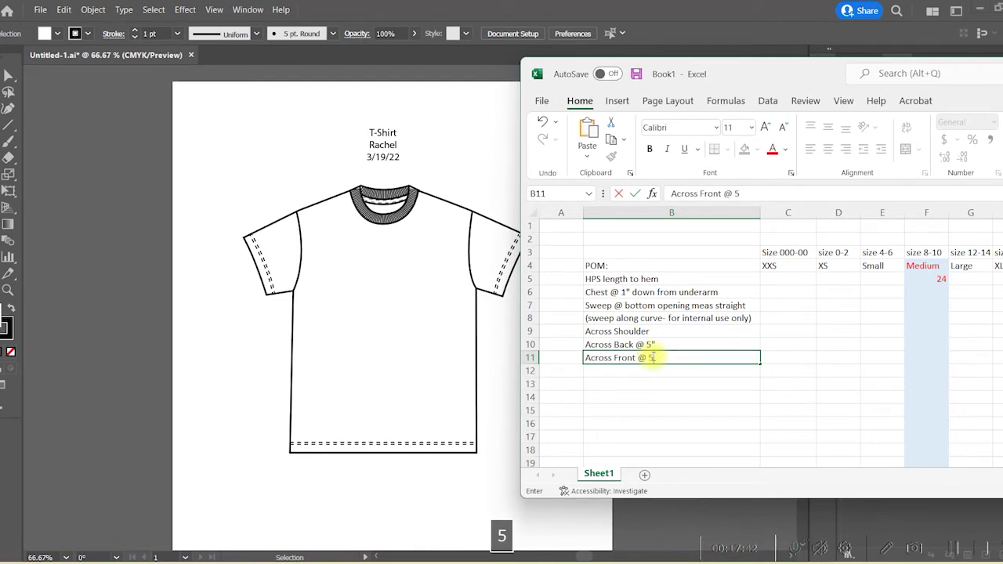
{"action": "type", "text": "\" from HPS"}
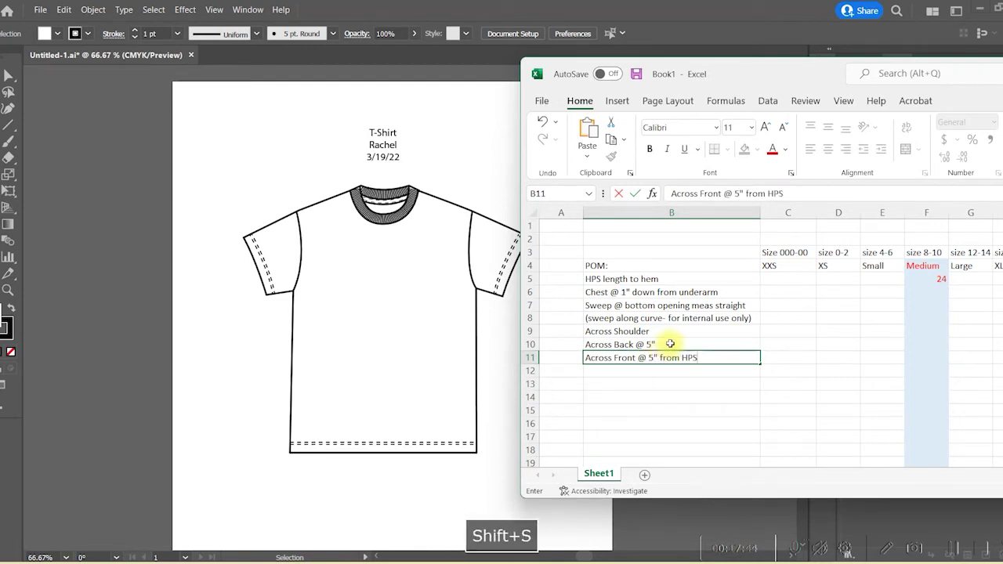
{"action": "double_click", "coordinate": [657, 345]}
{"action": "type", "text": "from HPS"}
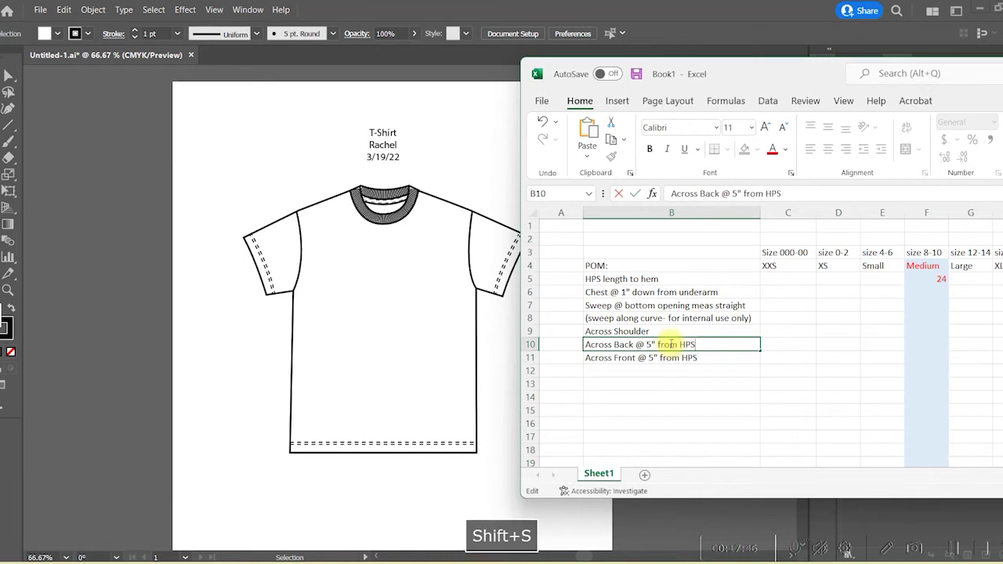
Enter the measurement label Shoulder slope in cell B12, below the Across Front label
{"action": "left_click", "coordinate": [648, 370]}
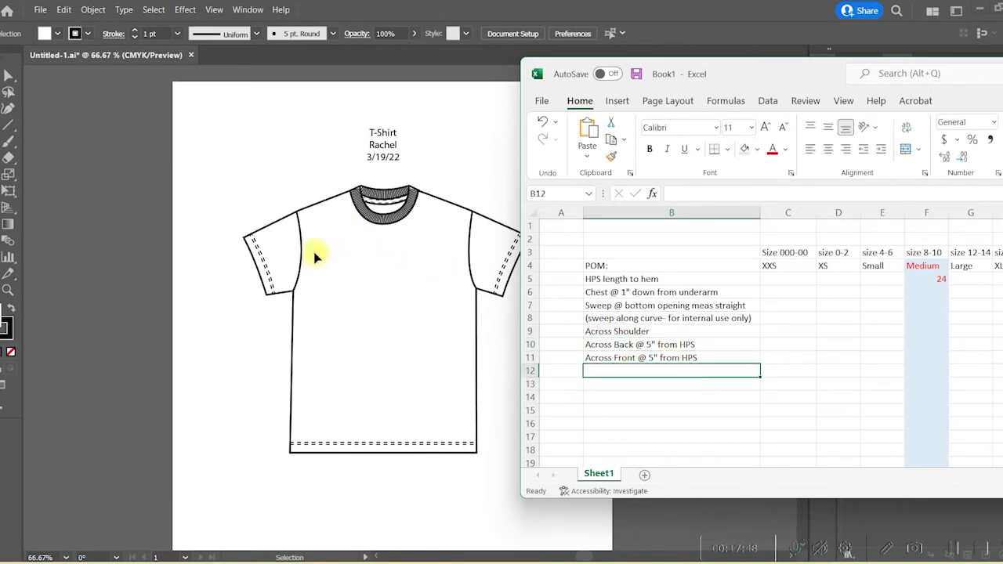
{"action": "type", "text": "Shoulder slope"}
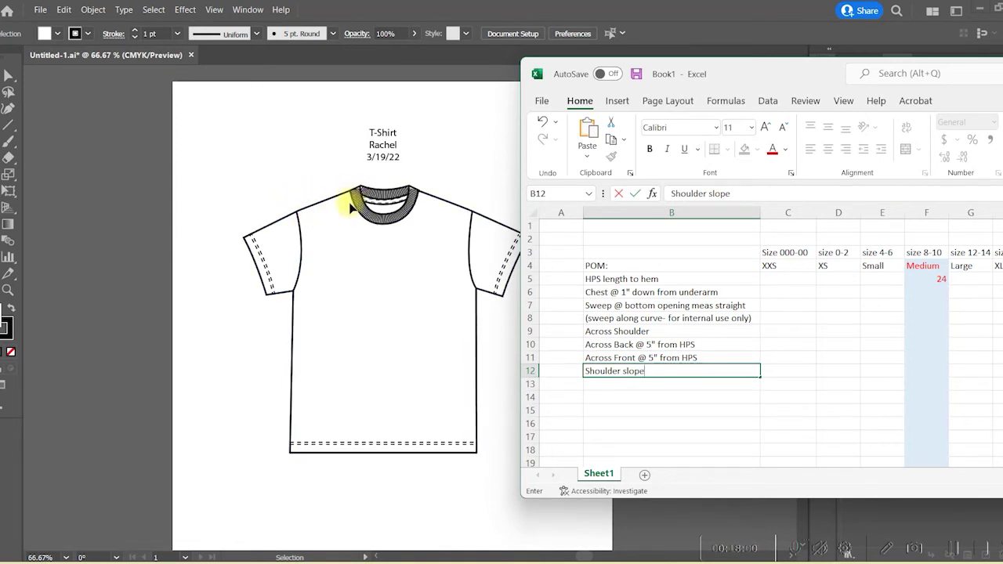
{"action": "left_click", "coordinate": [621, 383]}
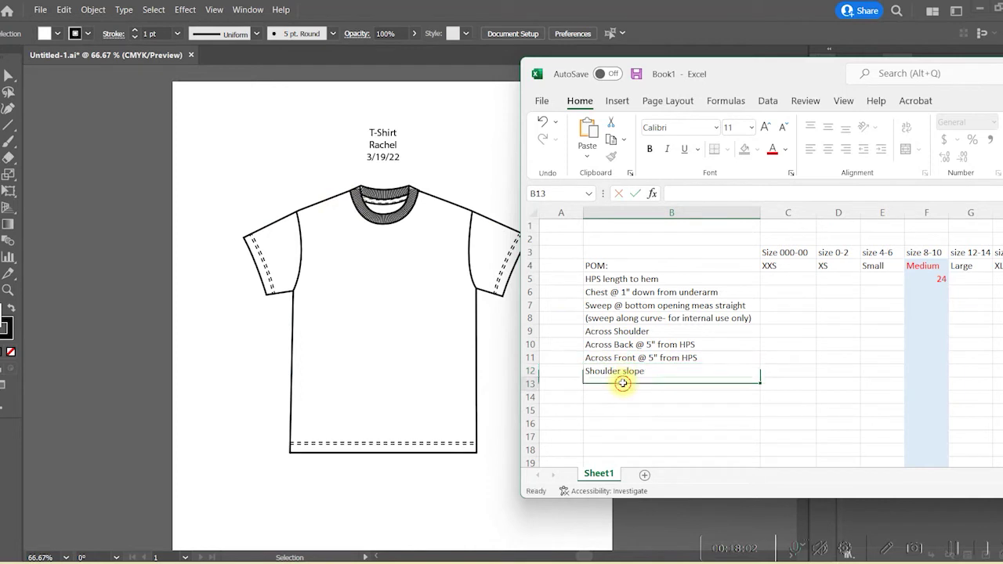
Enter the measurement label Neck width from seam to seam in cell B13, below Shoulder slope
{"action": "type", "text": "Neck width "}
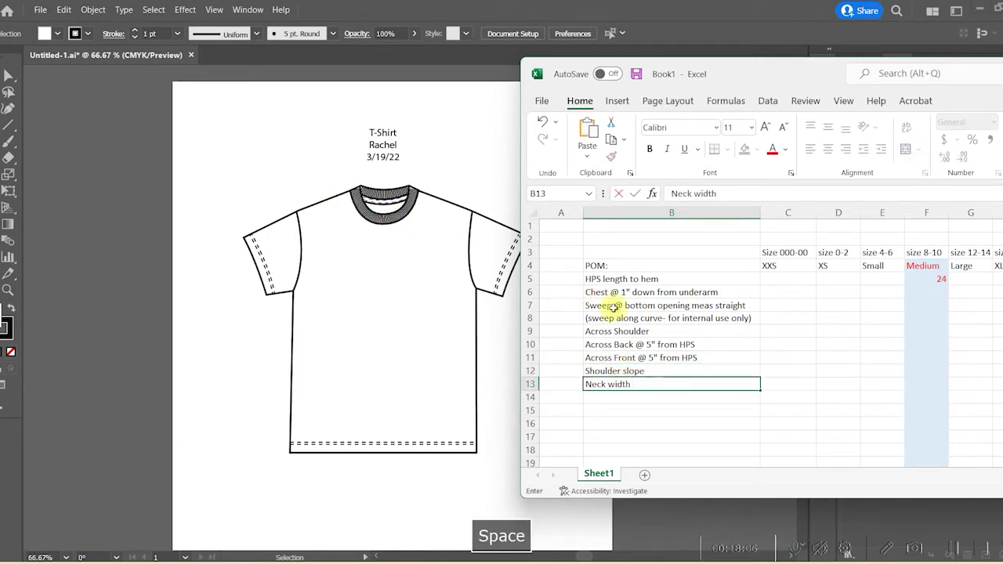
{"action": "type", "text": "@ seam"}
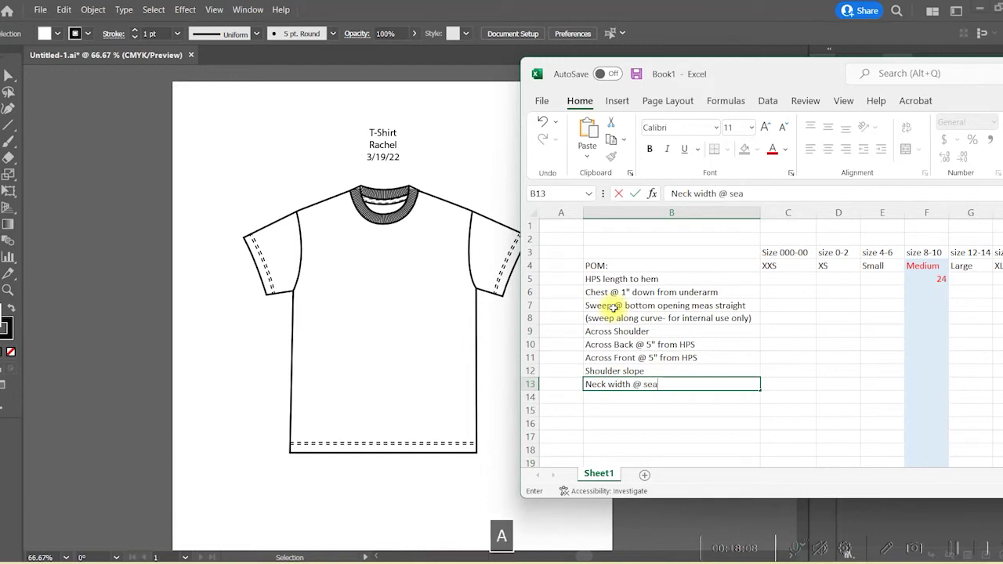
{"action": "key", "text": "BackSpace"}
{"action": "key", "text": "BackSpace"}
{"action": "key", "text": "BackSpace"}
{"action": "key", "text": "BackSpace"}
{"action": "key", "text": "BackSpace"}
{"action": "key", "text": "BackSpace"}
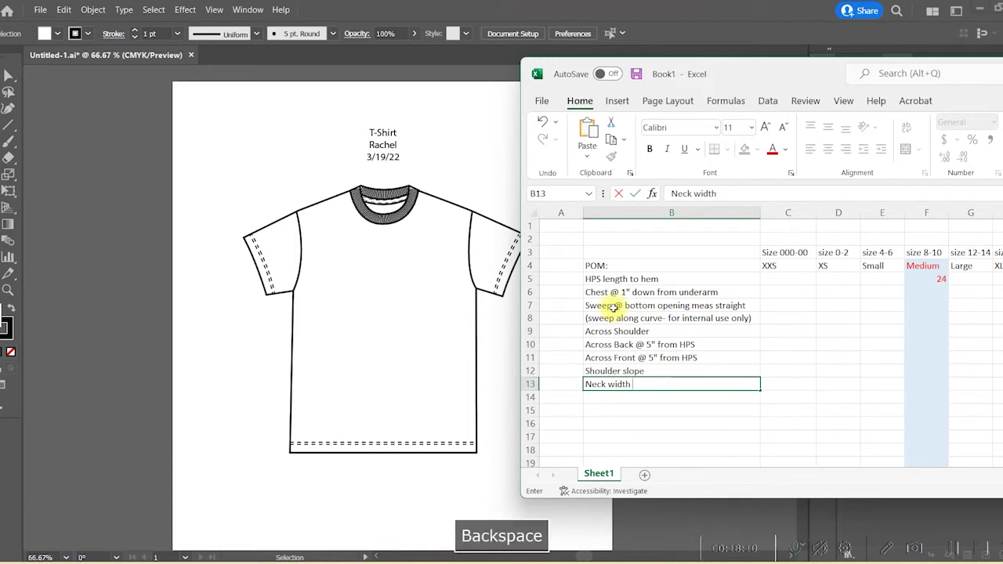
{"action": "type", "text": "from seam to seam"}
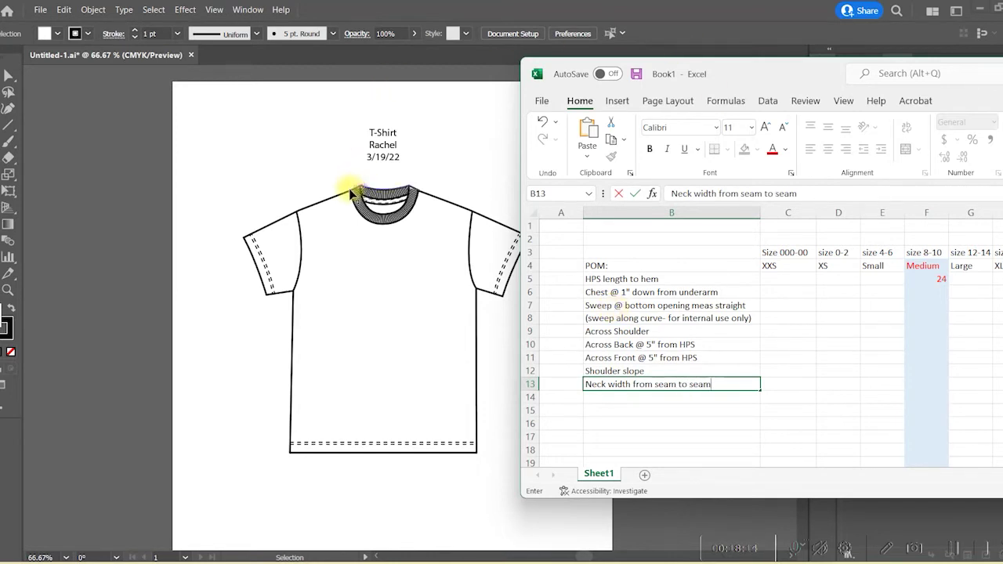
{"action": "left_click_drag", "start_coordinate": [352, 191], "coordinate": [421, 194]}
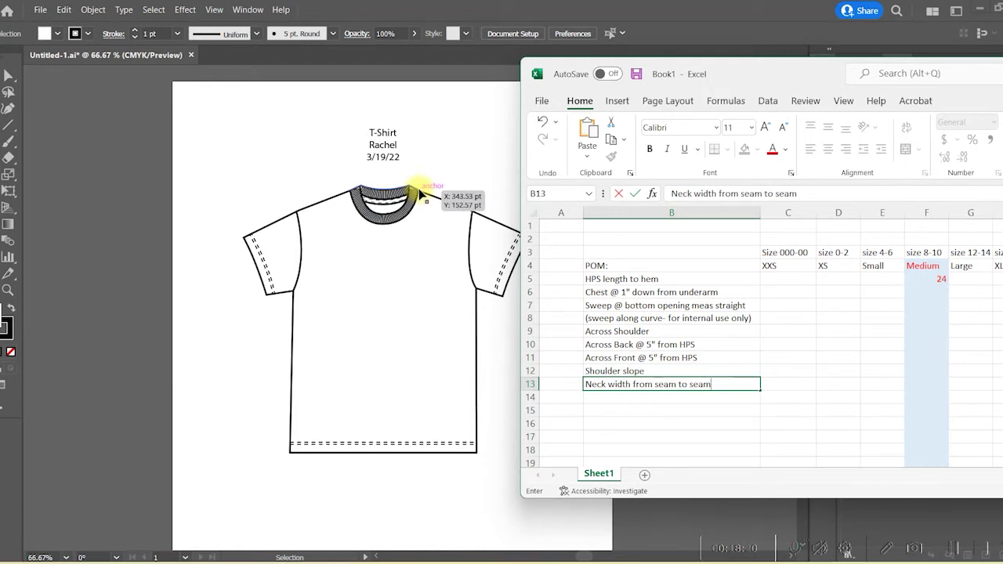
{"action": "left_click_drag", "start_coordinate": [421, 193], "coordinate": [418, 197]}
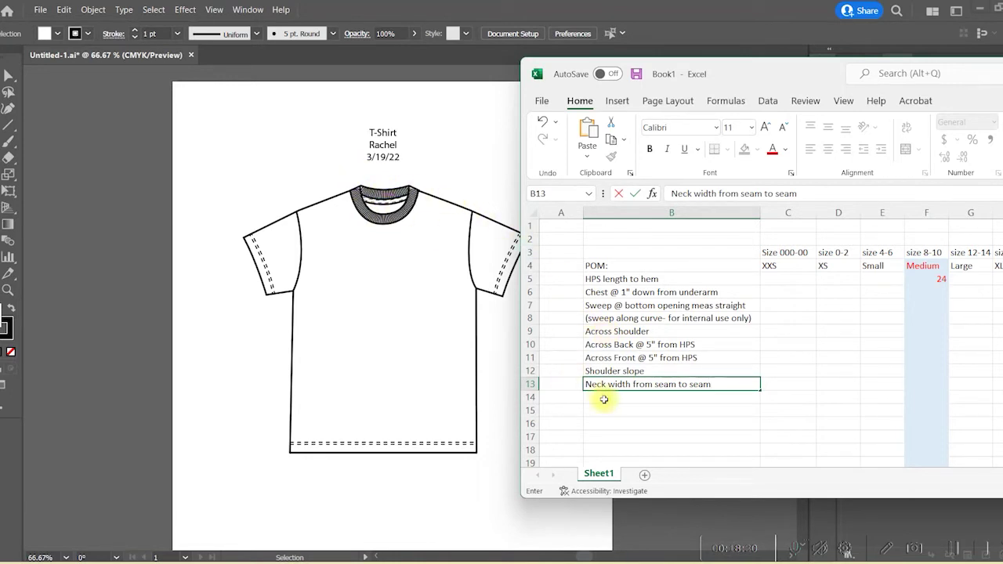
{"action": "key", "text": "Return"}
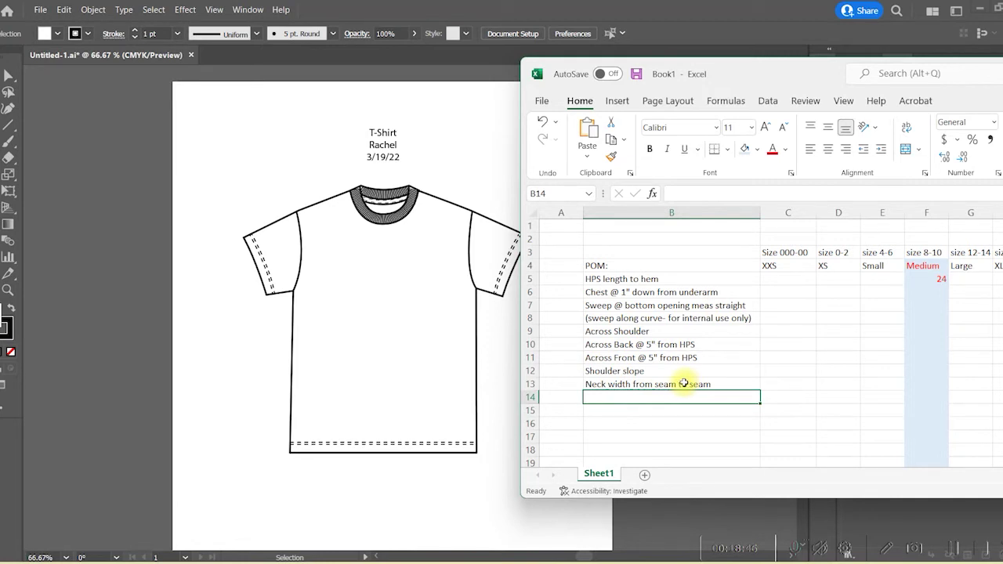
Enter the measurement label Front Neck Drop from HPS to seam in cell B14, below the neck width label
{"action": "left_click", "coordinate": [658, 383]}
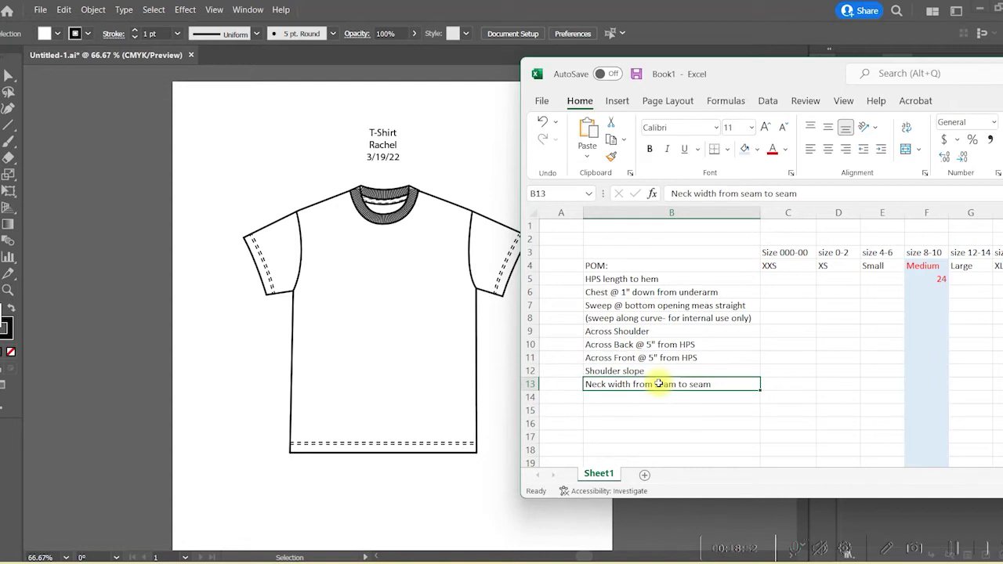
{"action": "left_click", "coordinate": [955, 544]}
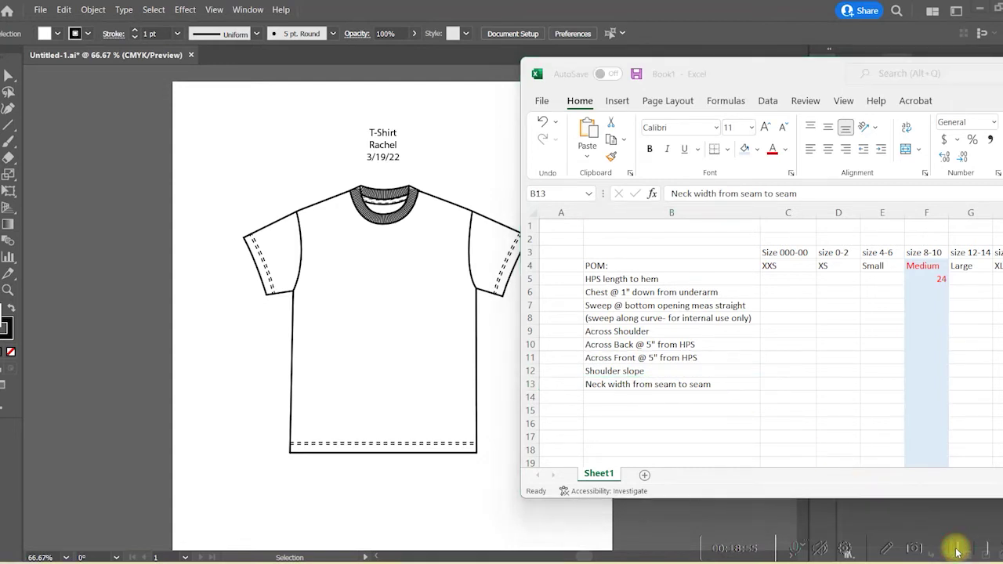
{"action": "left_click", "coordinate": [641, 399]}
{"action": "left_click", "coordinate": [634, 399]}
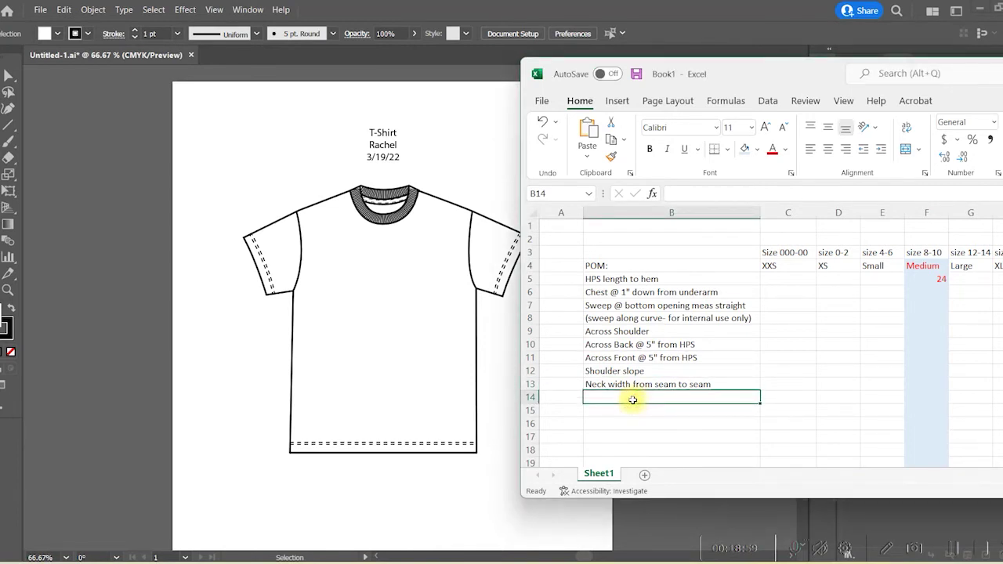
{"action": "type", "text": "Front Neck"}
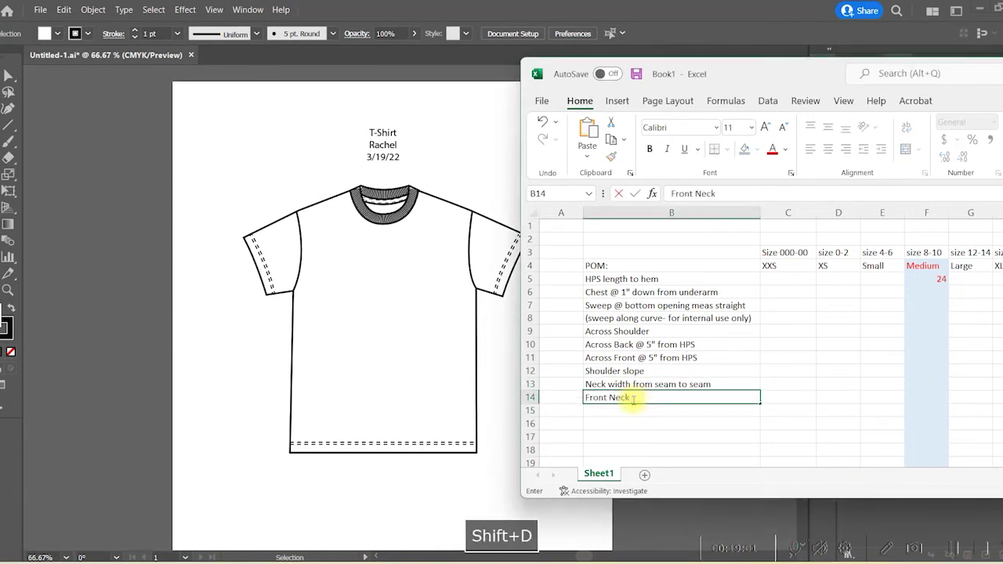
{"action": "type", "text": " Drop (N"}
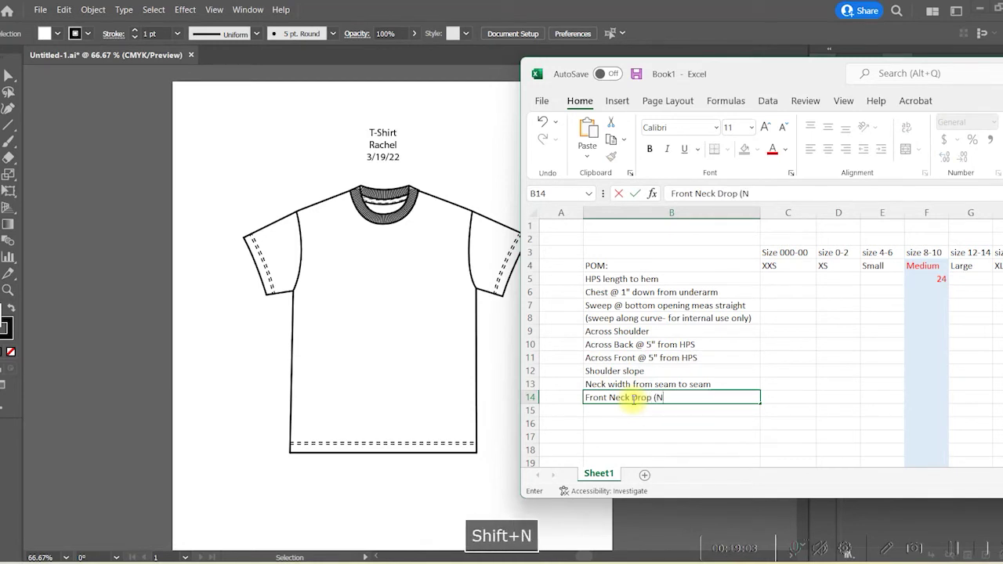
{"action": "key", "text": "BackSpace"}
{"action": "type", "text": "FND)"}
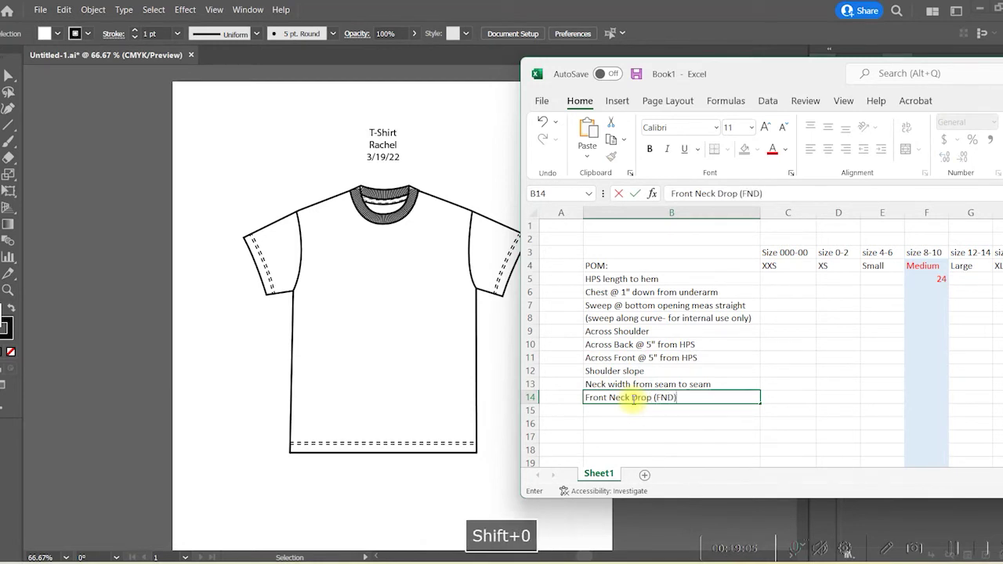
{"action": "key", "text": "BackSpace"}
{"action": "key", "text": "BackSpace"}
{"action": "key", "text": "BackSpace"}
{"action": "key", "text": "BackSpace"}
{"action": "type", "text": "fr"}
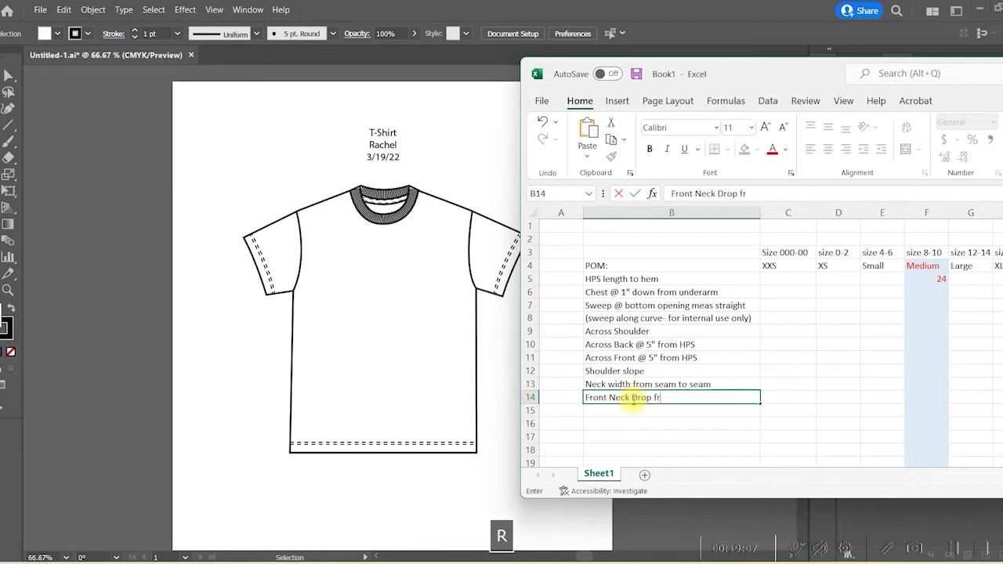
{"action": "type", "text": "om HPS to seam"}
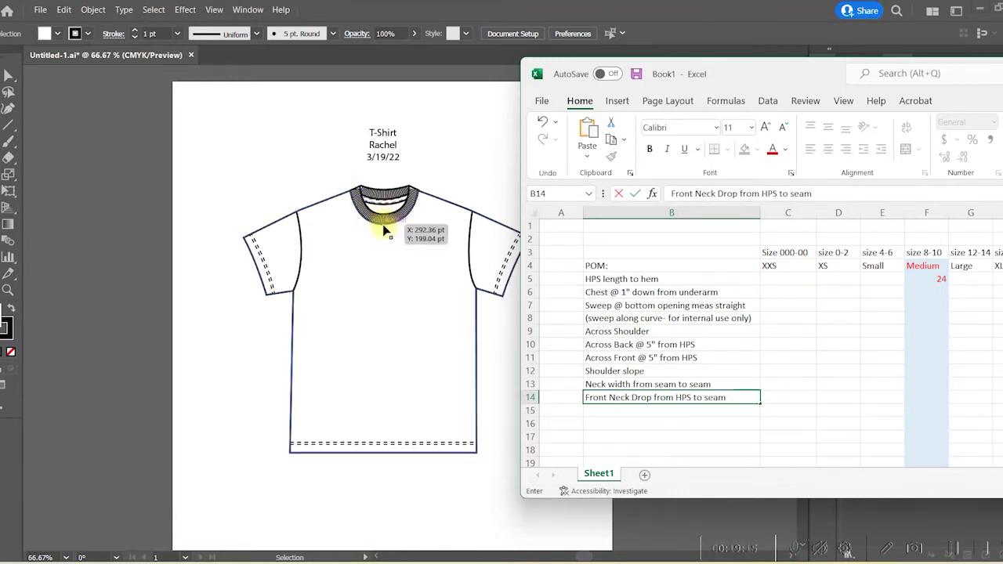
Enter the measurement label Back neck drop from HPS to seam in cell B15
{"action": "left_click", "coordinate": [640, 413]}
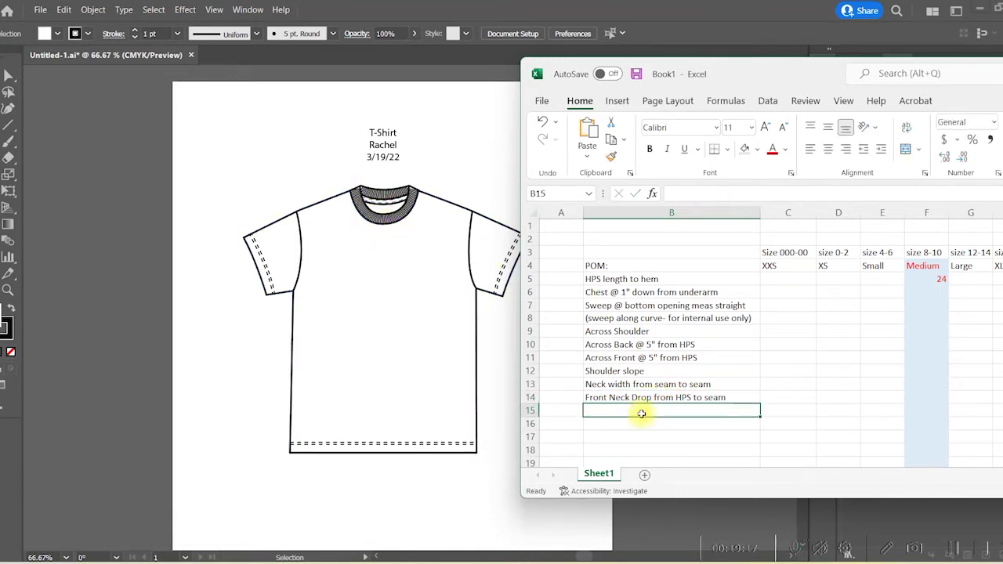
{"action": "type", "text": "Back n"}
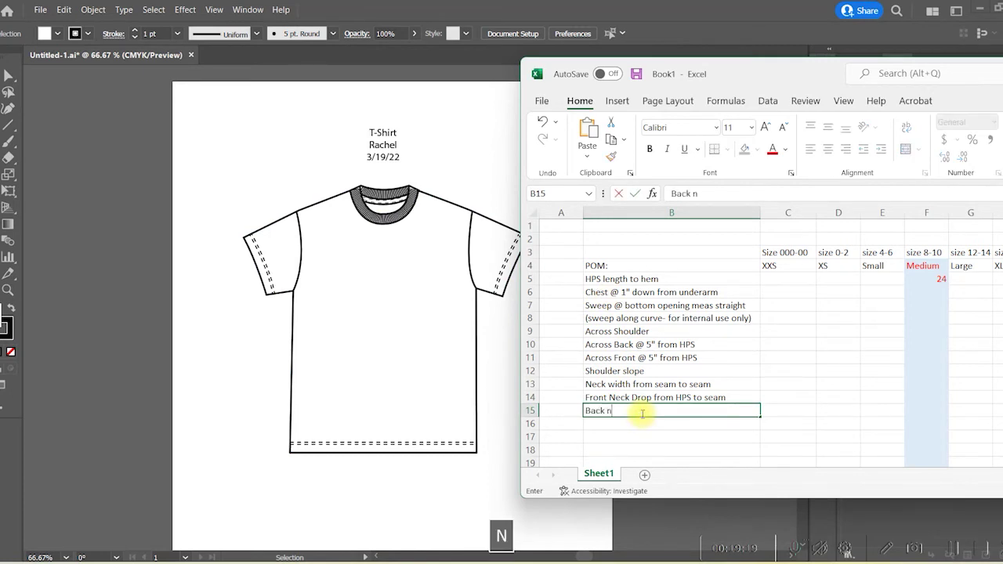
{"action": "type", "text": "eck drop from HPS to seam"}
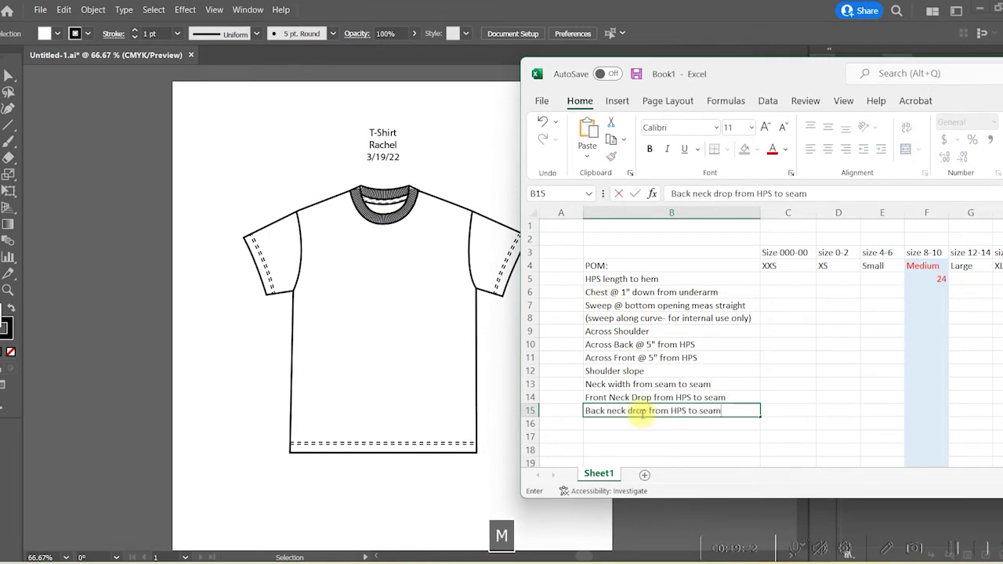
{"action": "key", "text": "Return"}
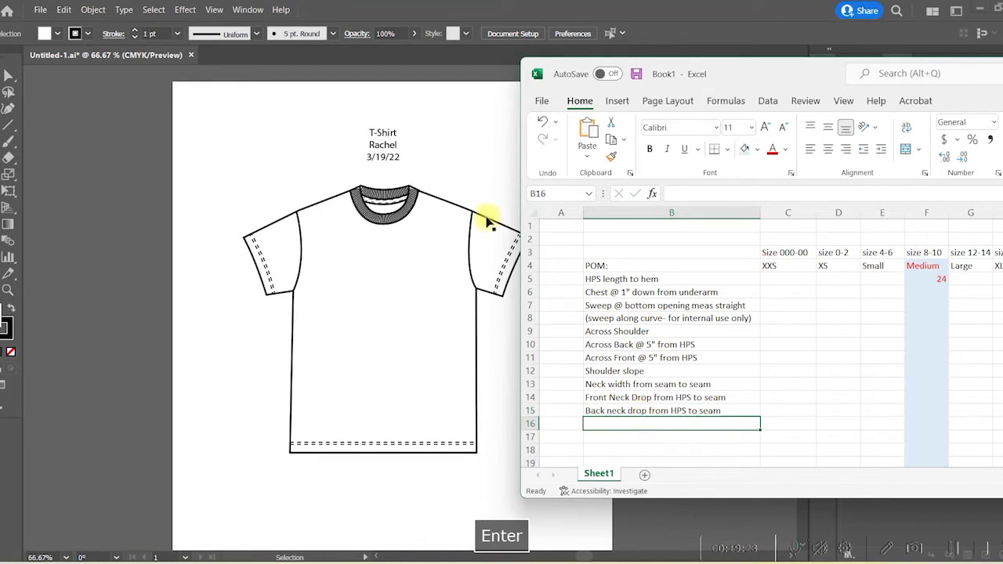
Enter the measurement label Minimum neck stretch in cell B16, below the back neck drop label
{"action": "left_click_drag", "start_coordinate": [356, 196], "coordinate": [357, 196]}
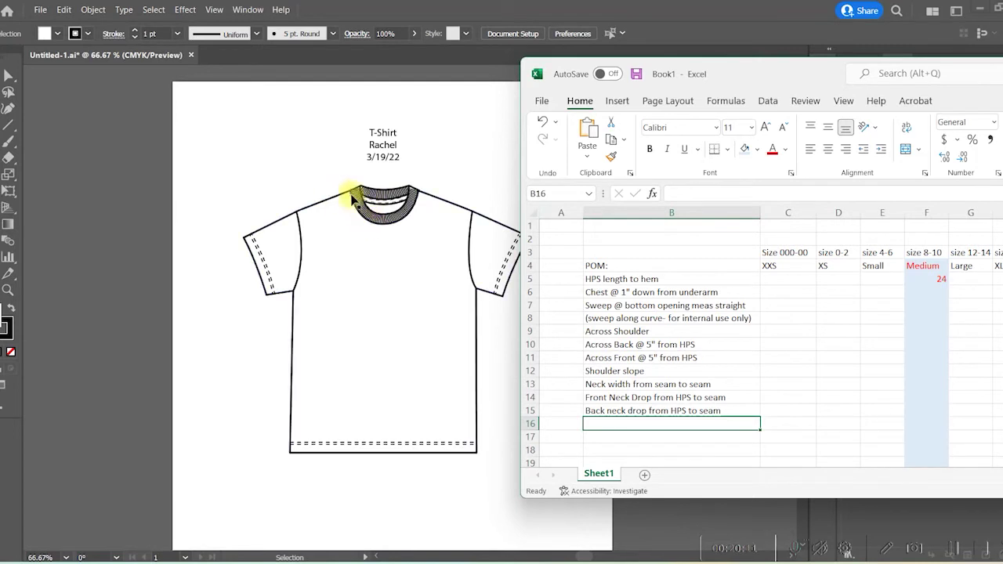
{"action": "left_click", "coordinate": [612, 436]}
{"action": "left_click", "coordinate": [607, 424]}
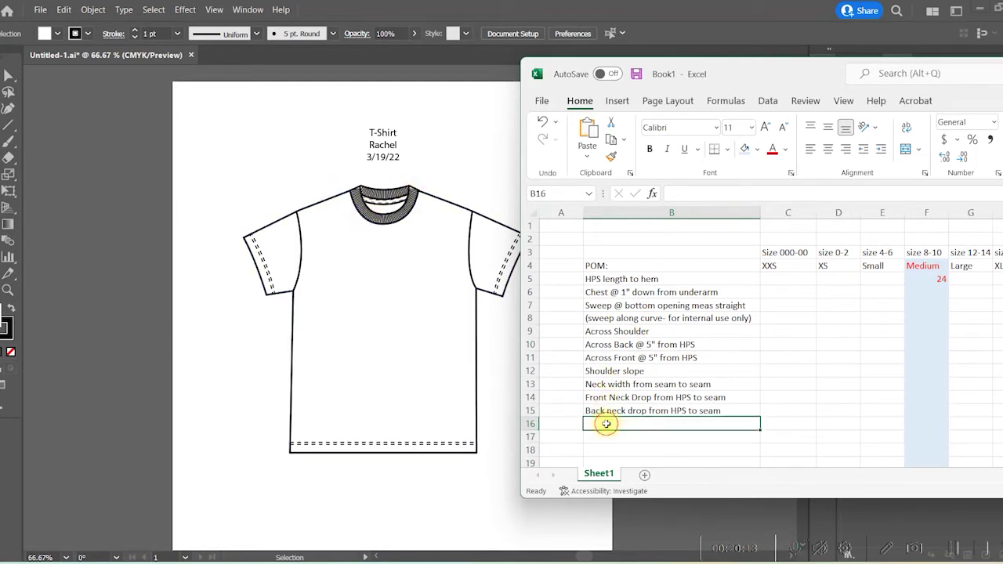
{"action": "type", "text": "Minimum neck "}
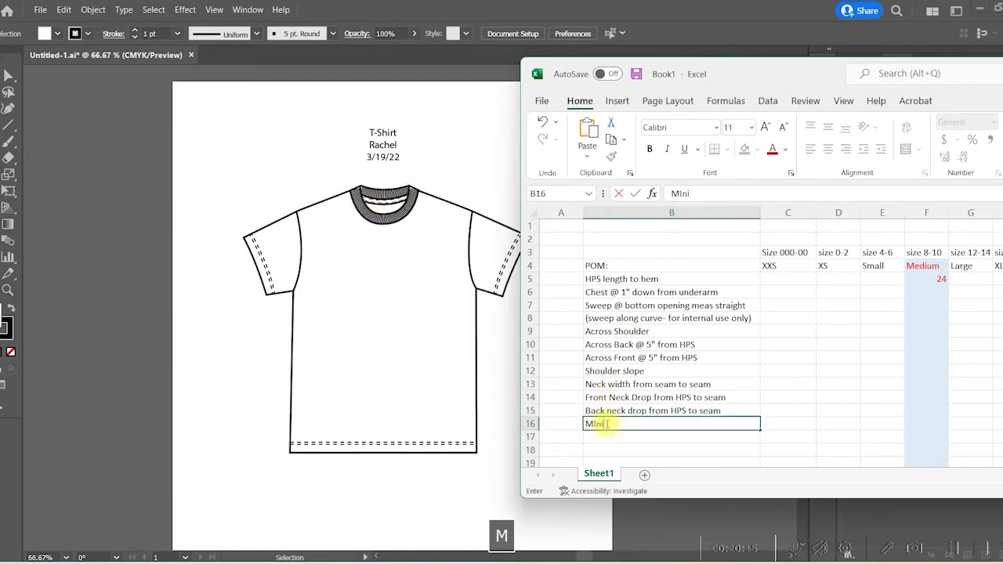
{"action": "type", "text": "stretch"}
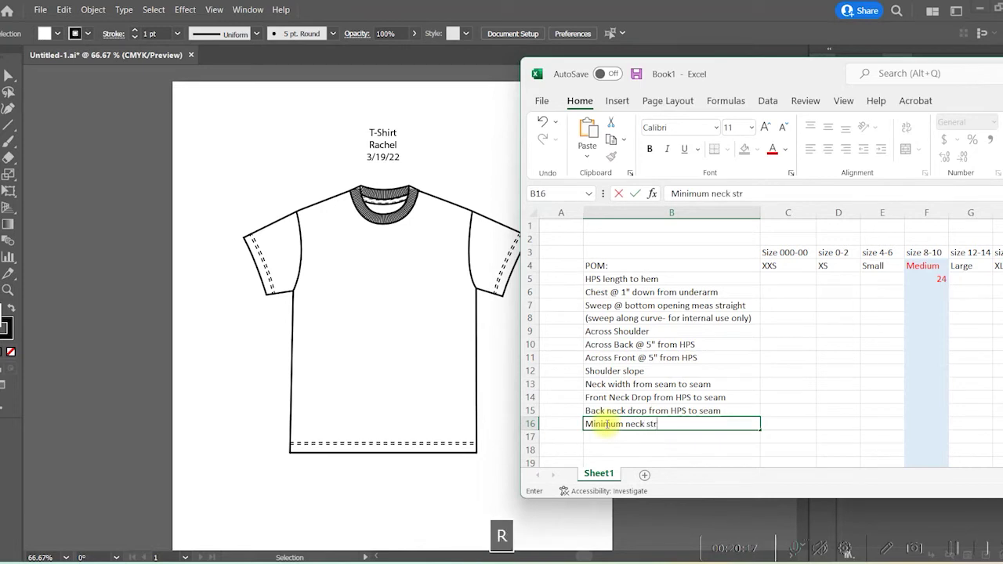
{"action": "left_click", "coordinate": [743, 430]}
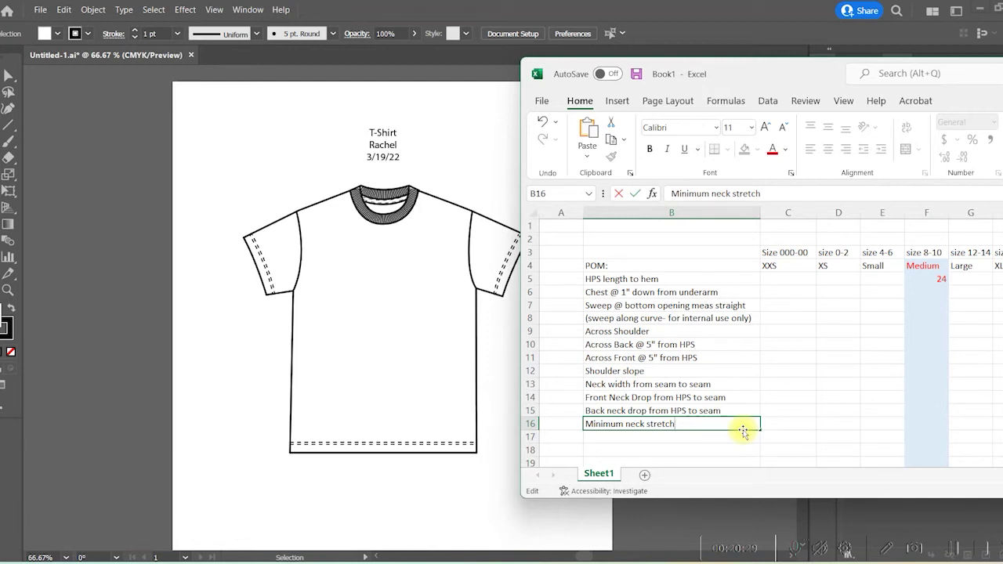
{"action": "left_click", "coordinate": [837, 422]}
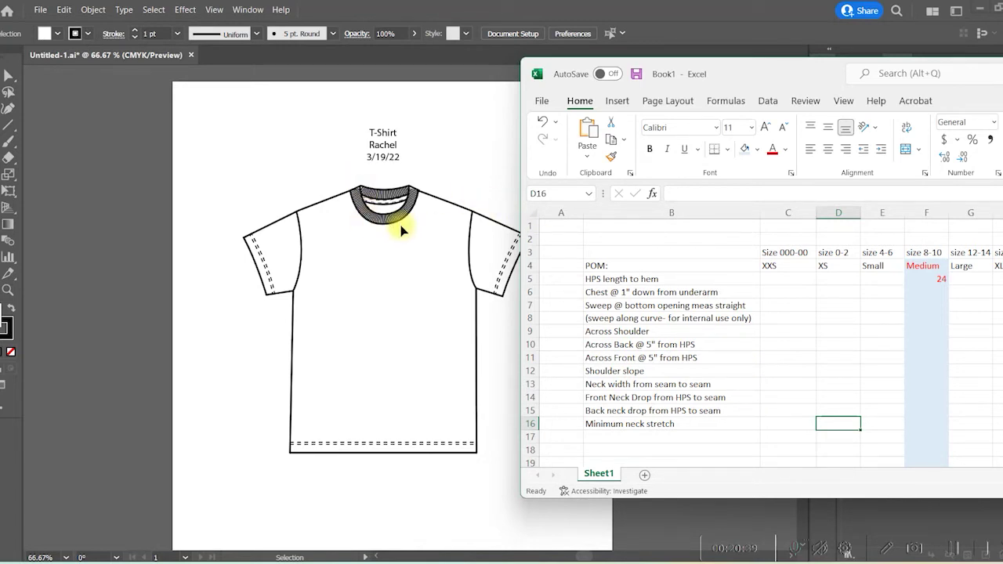
Enter a trial minimum neck stretch of 22 in the Medium cell F16 and the XXS cell C16
{"action": "left_click", "coordinate": [781, 428]}
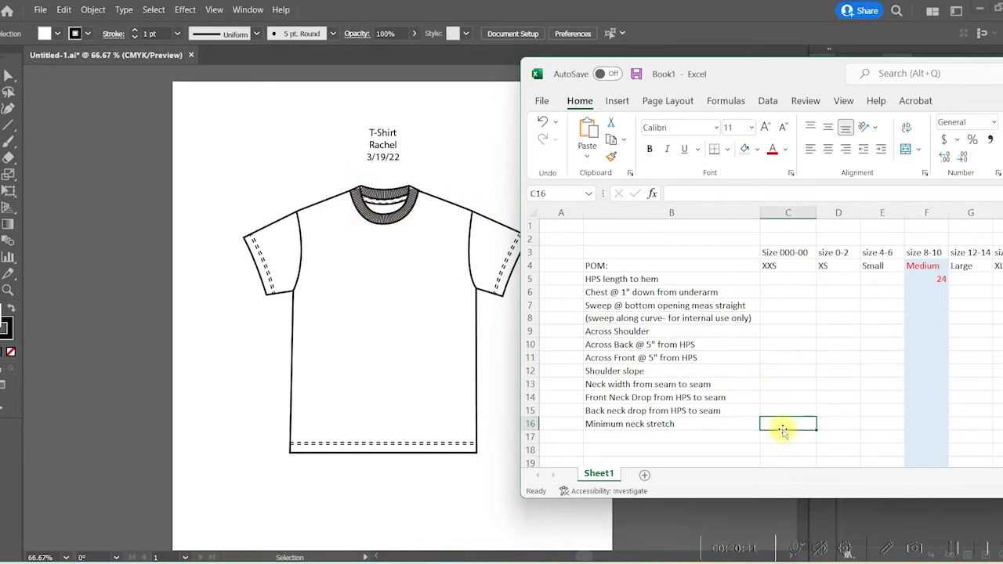
{"action": "left_click", "coordinate": [931, 425]}
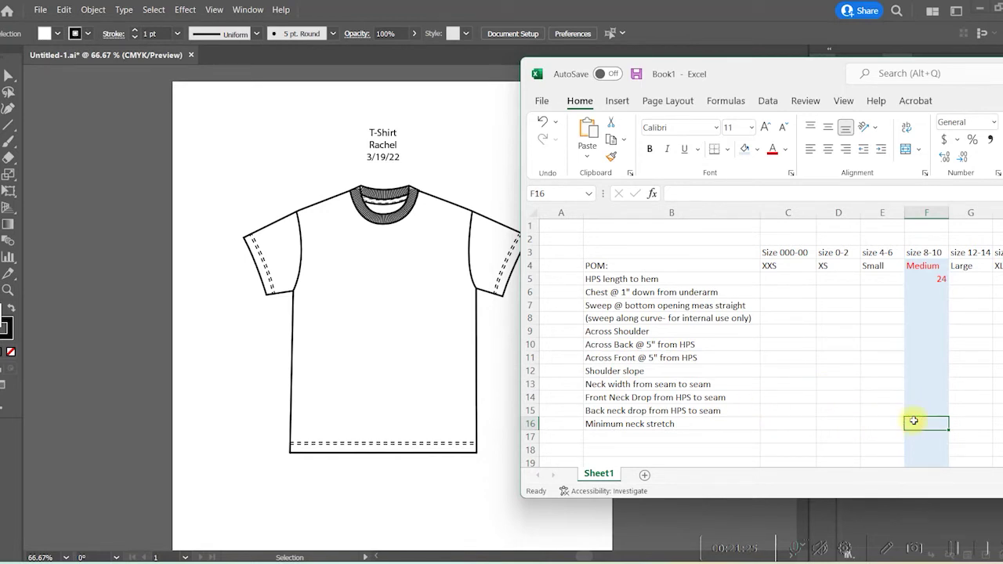
{"action": "type", "text": "22"}
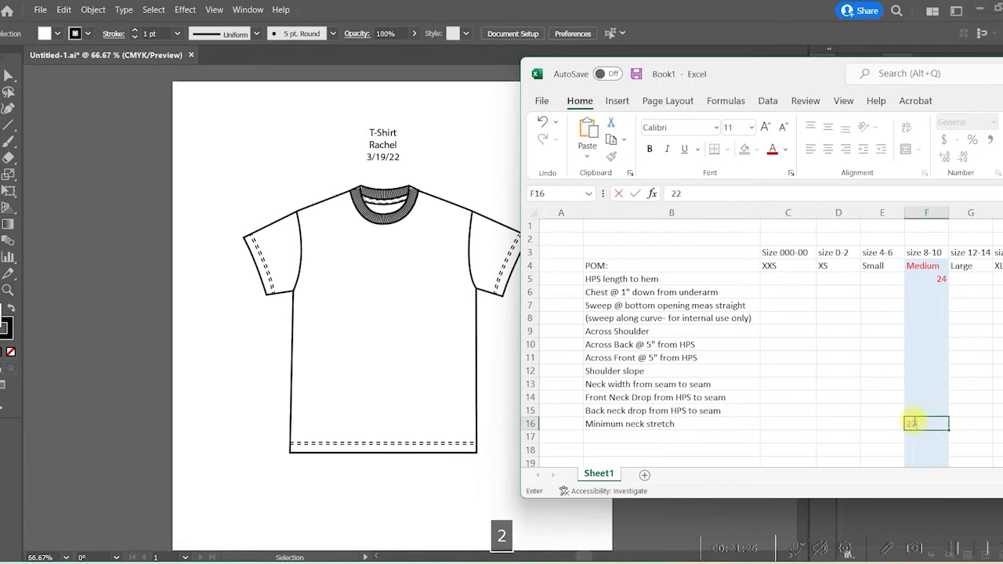
{"action": "left_click", "coordinate": [838, 424]}
{"action": "left_click", "coordinate": [778, 419]}
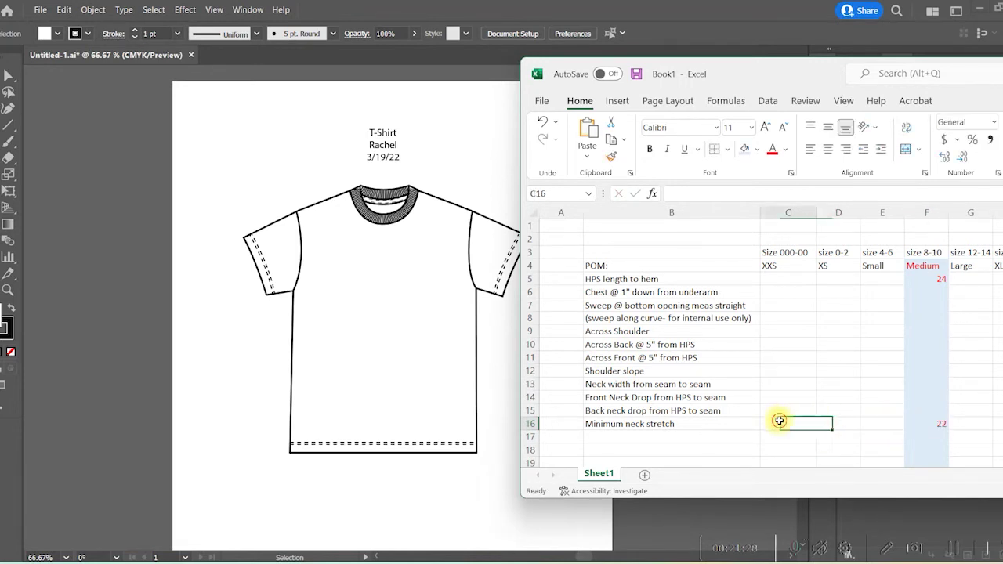
{"action": "type", "text": "22"}
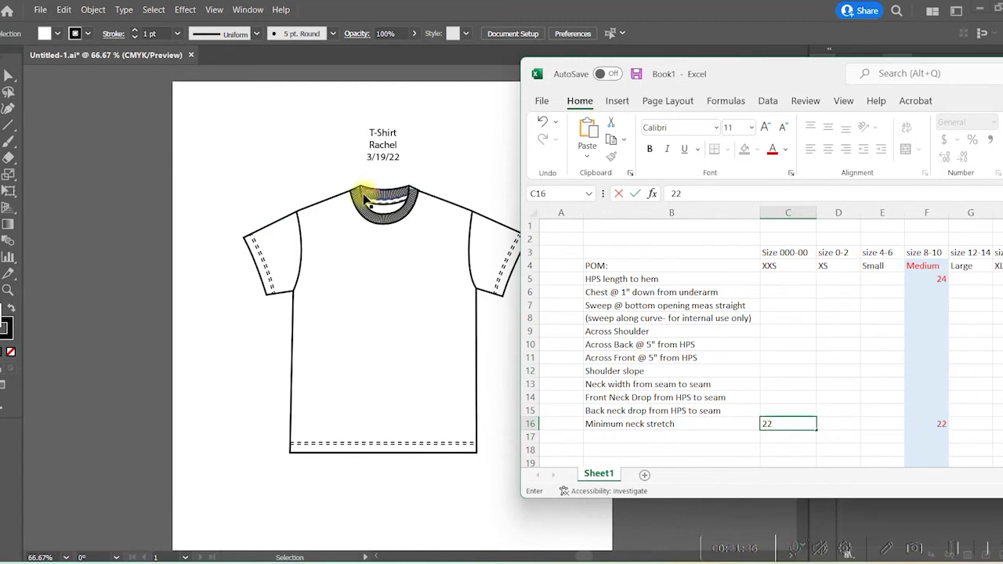
{"action": "left_click", "coordinate": [889, 357]}
Clear the trial neck stretch values from cells C16 and F16
{"action": "left_click", "coordinate": [788, 424]}
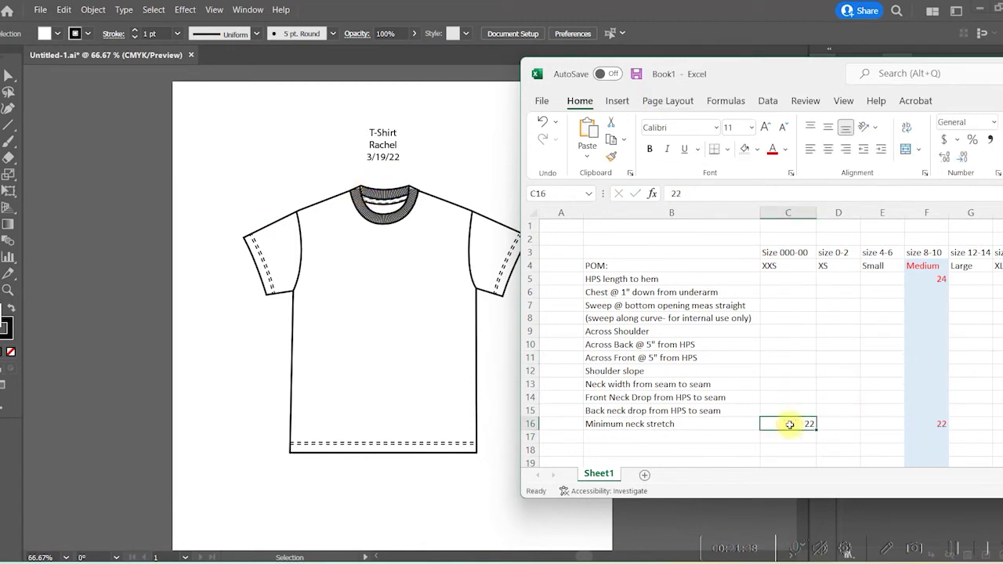
{"action": "key", "text": "BackSpace"}
{"action": "left_click", "coordinate": [936, 424]}
{"action": "key", "text": "BackSpace"}
{"action": "left_click", "coordinate": [729, 397]}
Enter the measurement label Armhole Straight in cell B18, leaving row 17 blank below the minimum neck stretch label
{"action": "left_click", "coordinate": [648, 433]}
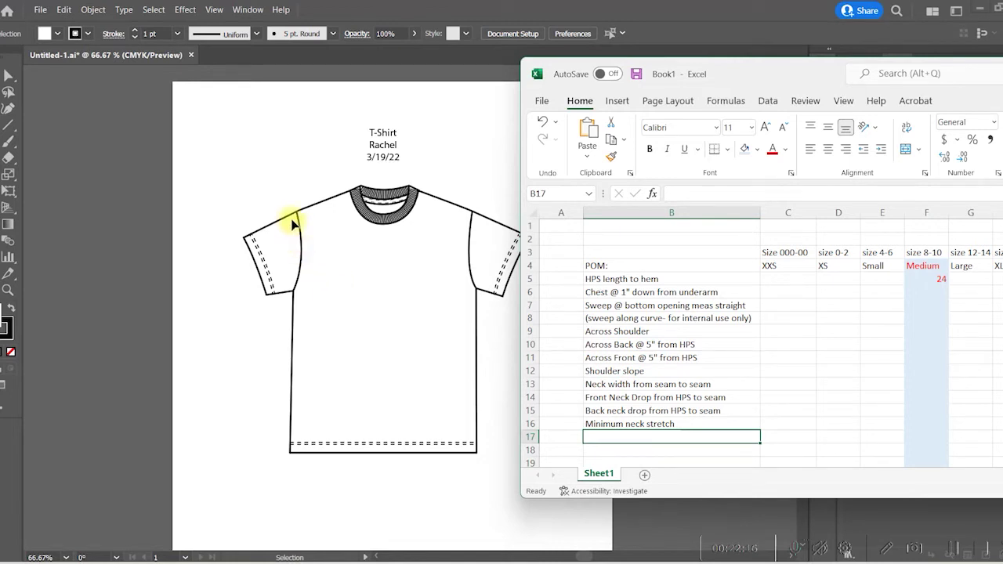
{"action": "left_click", "coordinate": [348, 195]}
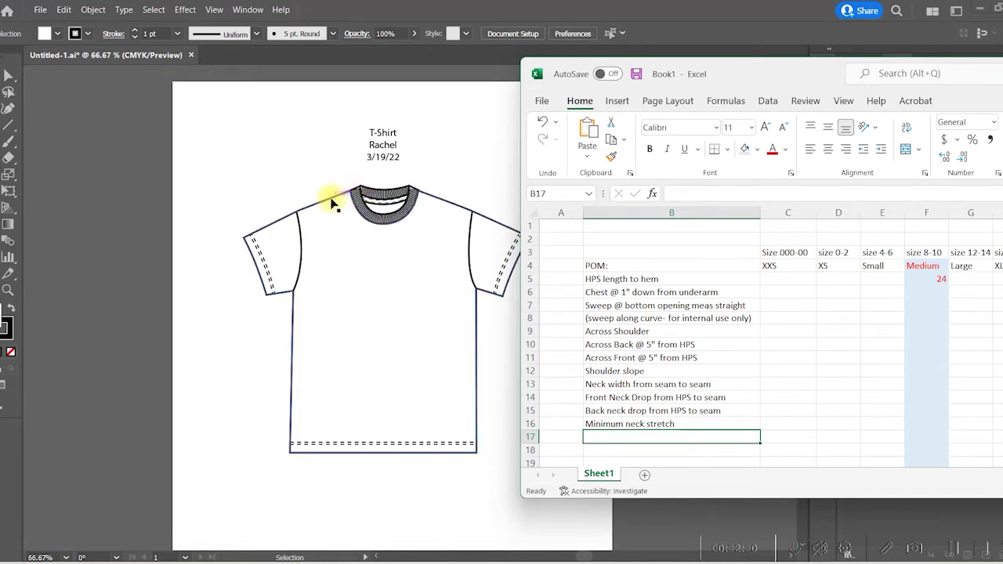
{"action": "left_click", "coordinate": [332, 207]}
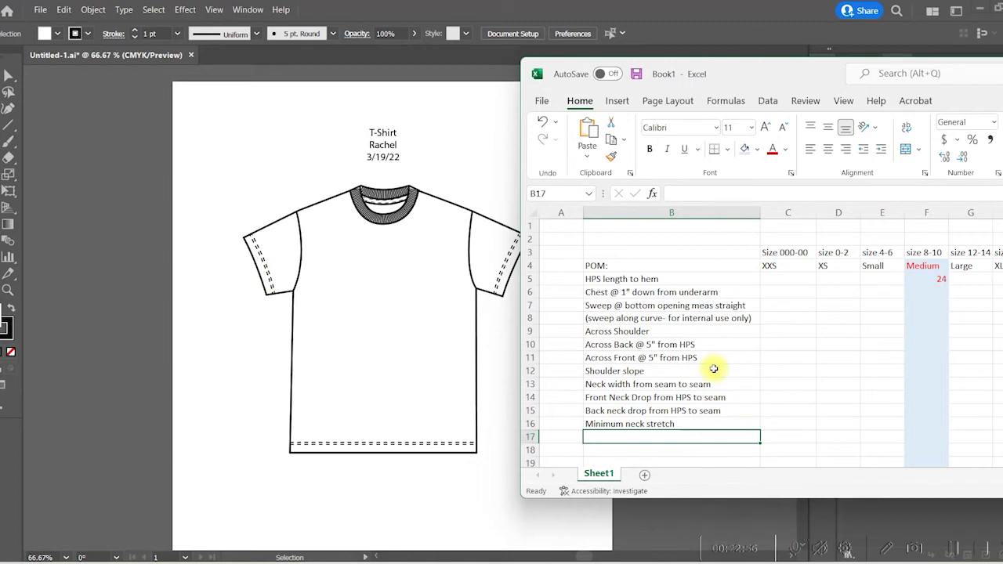
{"action": "key", "text": "Return"}
{"action": "scroll", "coordinate": [714, 369], "scroll_direction": "down", "scroll_amount": 1}
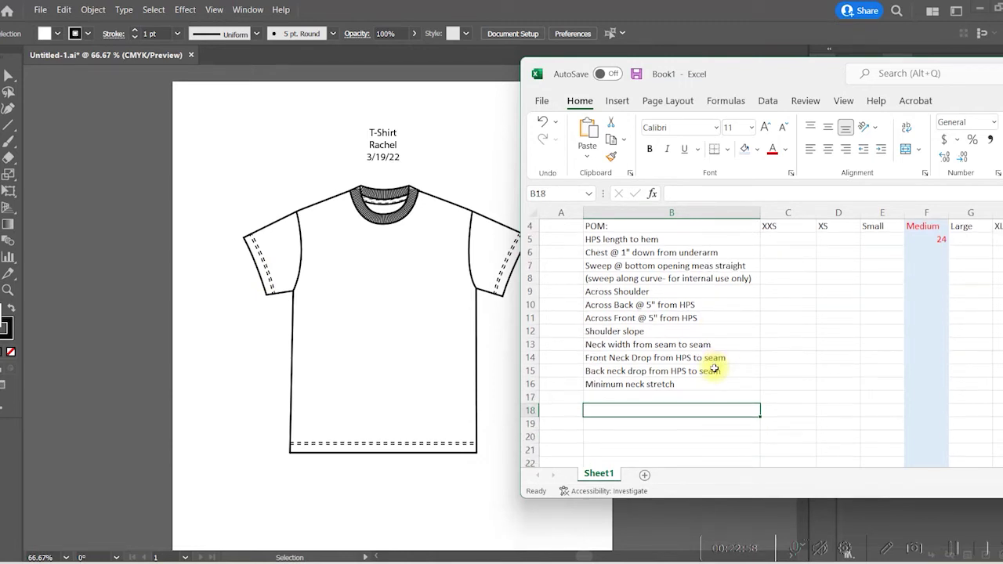
{"action": "type", "text": "Armhole Strai"}
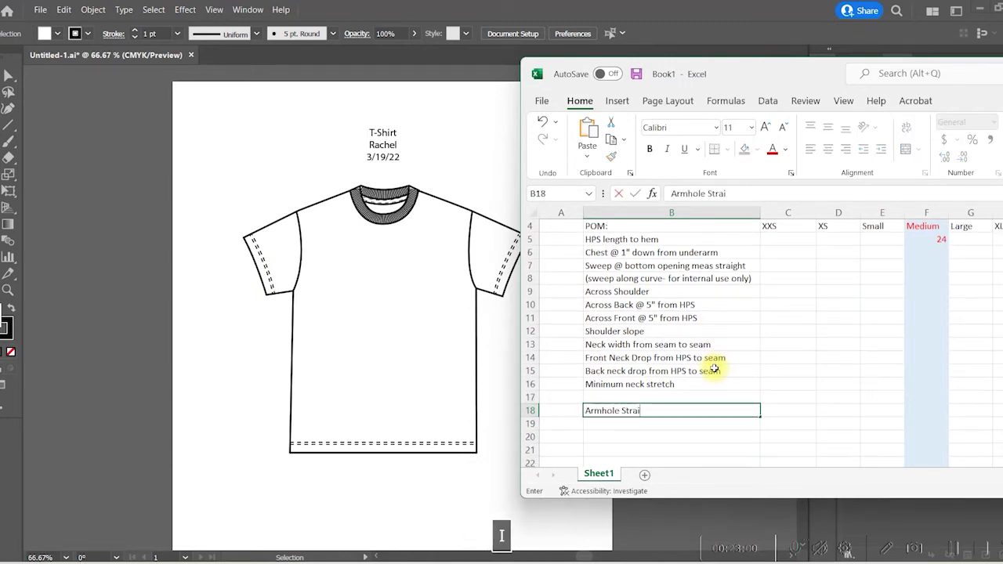
{"action": "type", "text": "ght"}
{"action": "key", "text": "Return"}
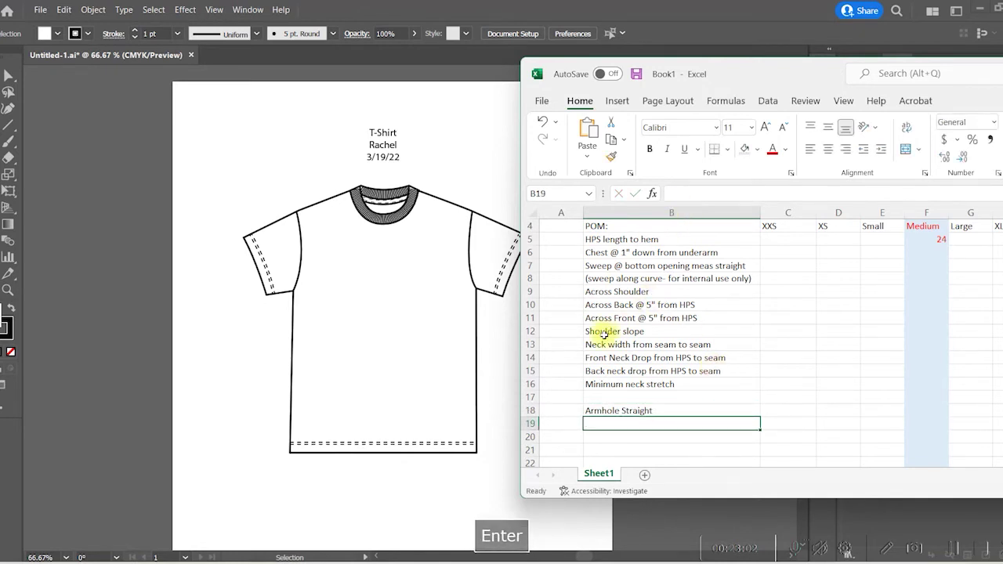
Insert a row above the neck width label and add a bold Neck heading in cell B13
{"action": "left_click", "coordinate": [659, 357]}
{"action": "right_click", "coordinate": [530, 345]}
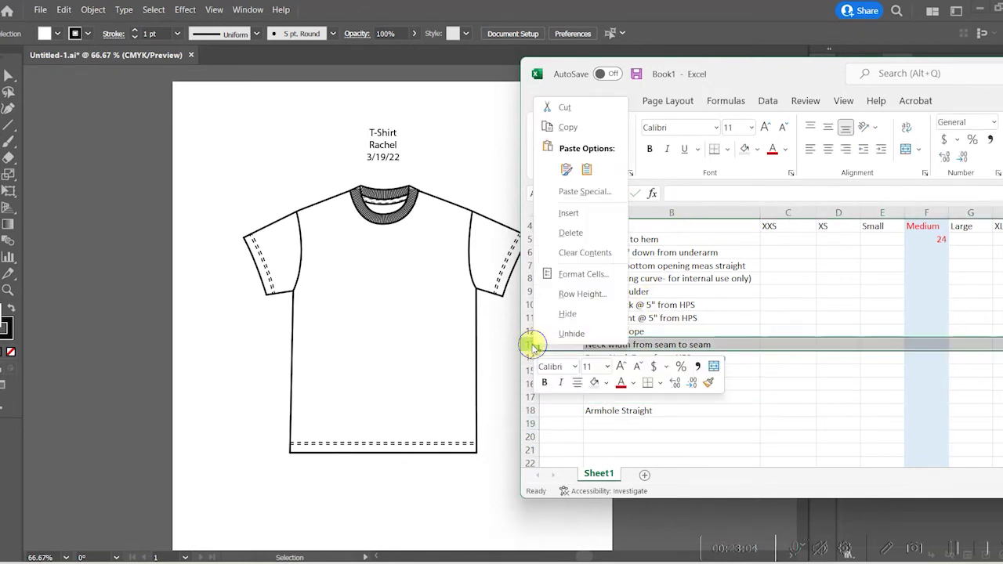
{"action": "left_click", "coordinate": [566, 213]}
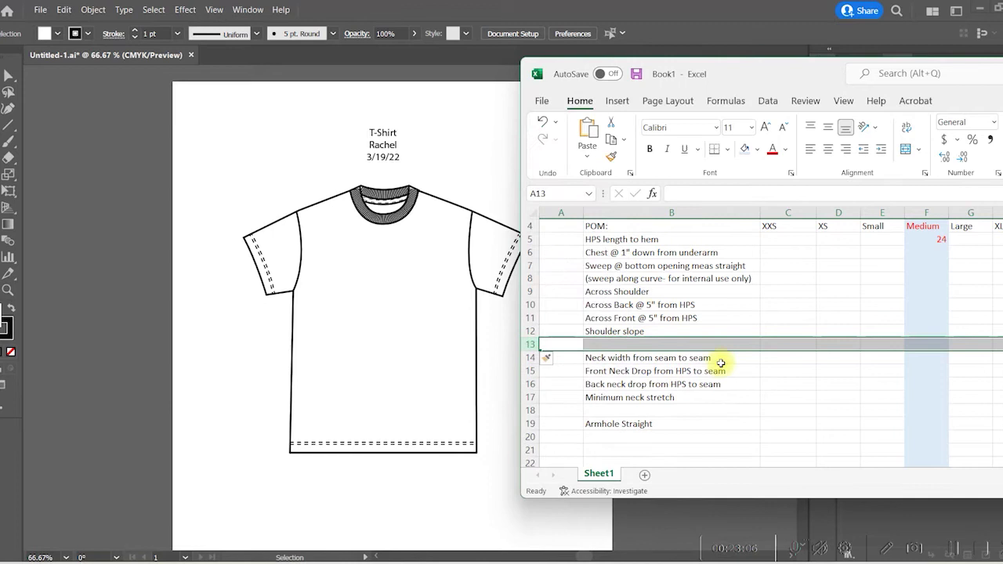
{"action": "left_click", "coordinate": [607, 343]}
{"action": "type", "text": "Neck"}
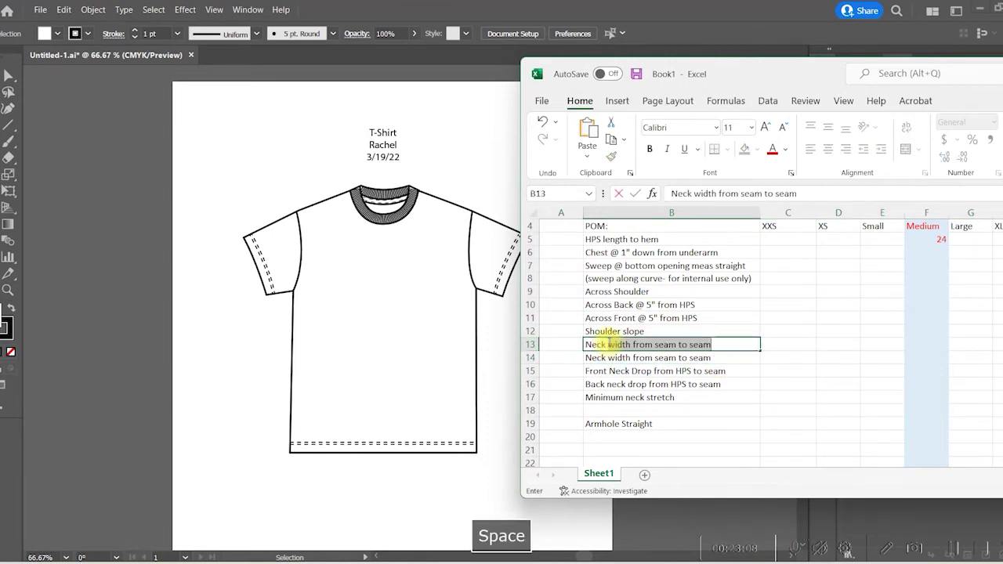
{"action": "key", "text": "BackSpace"}
{"action": "left_click", "coordinate": [578, 357]}
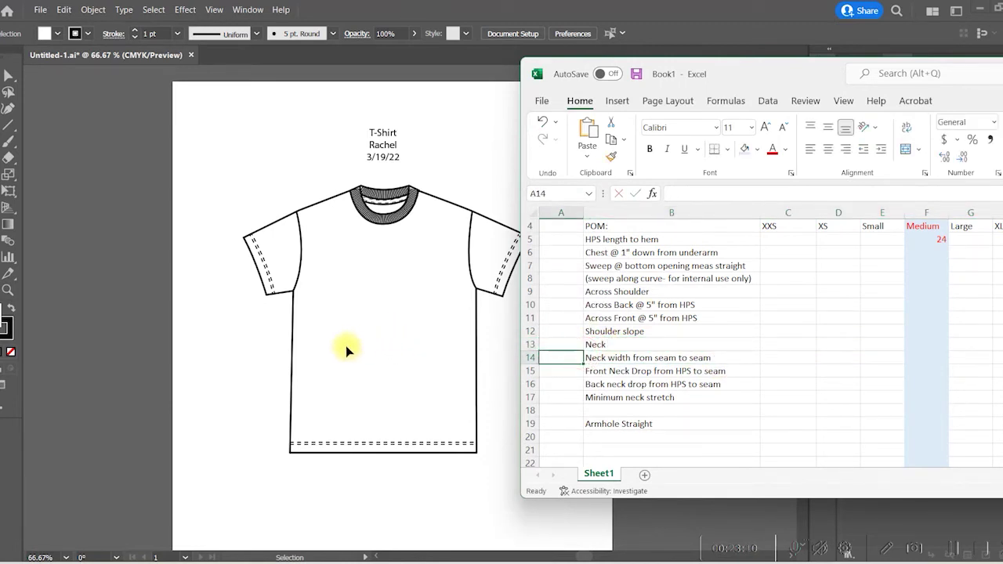
{"action": "left_click", "coordinate": [607, 344]}
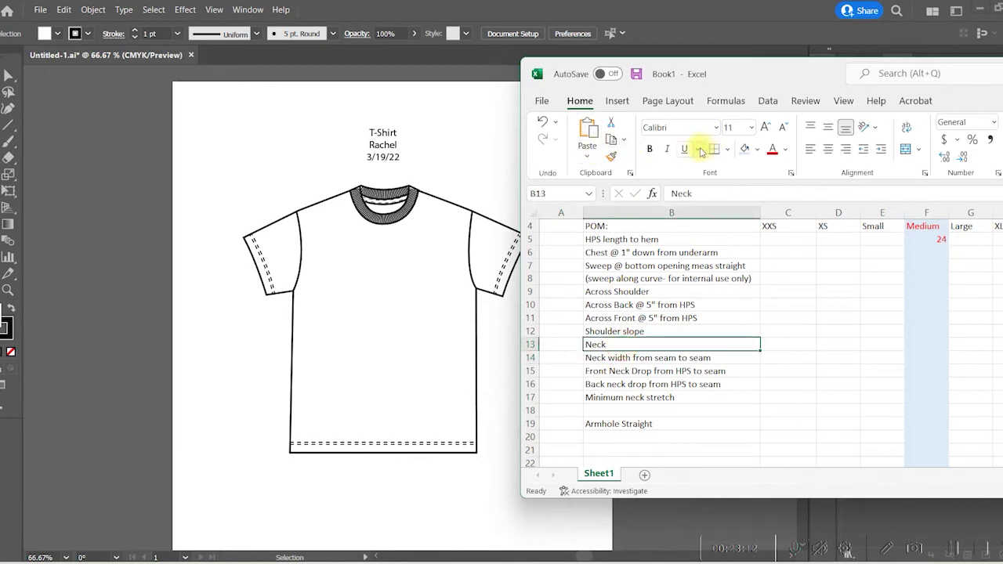
{"action": "left_click", "coordinate": [649, 149]}
{"action": "left_click", "coordinate": [697, 265]}
Add a bold Armhole: heading in the blank cell B18, above the Armhole Straight label
{"action": "left_click", "coordinate": [614, 411]}
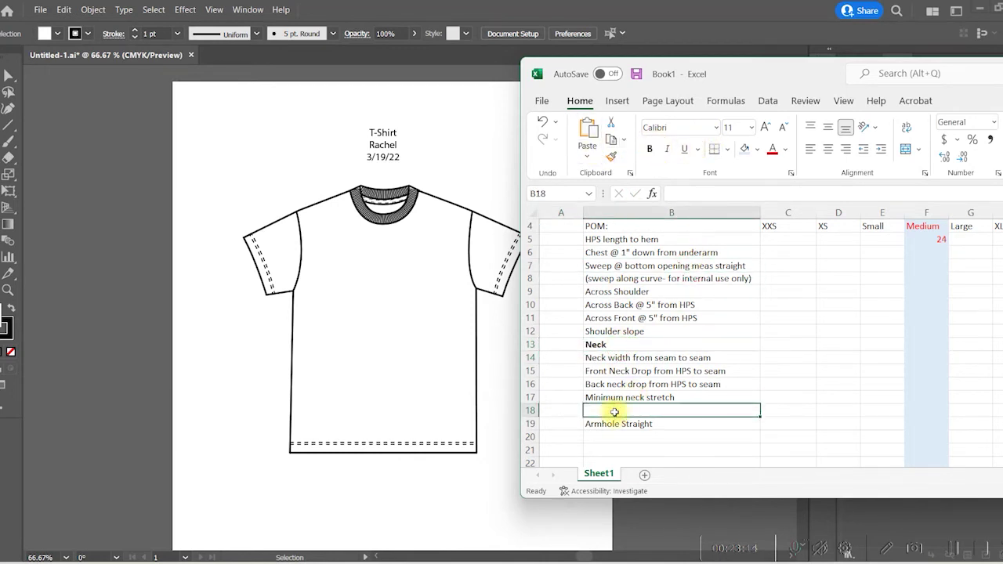
{"action": "type", "text": "Armhole:"}
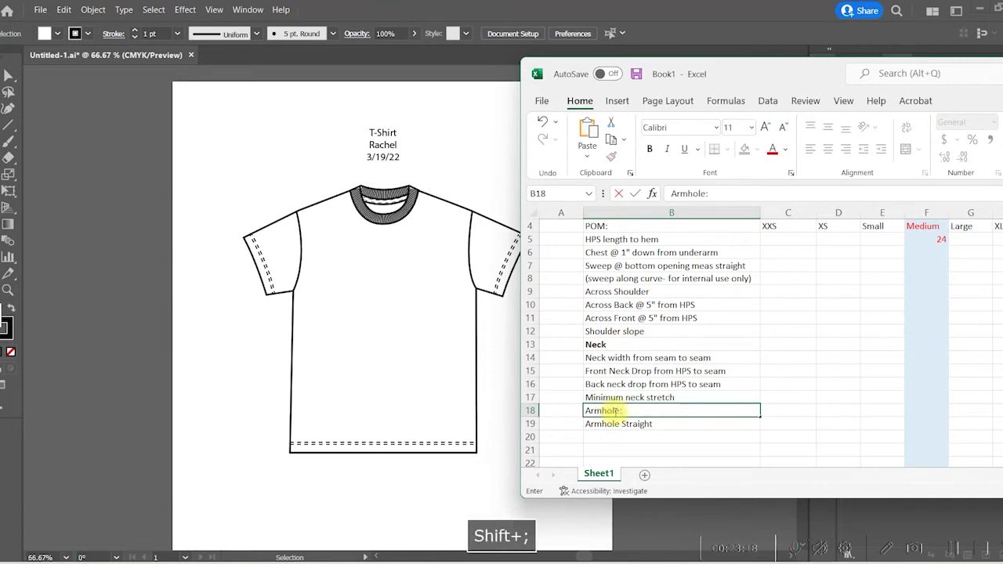
{"action": "key", "text": "Return"}
{"action": "left_click", "coordinate": [611, 410]}
{"action": "left_click", "coordinate": [650, 149]}
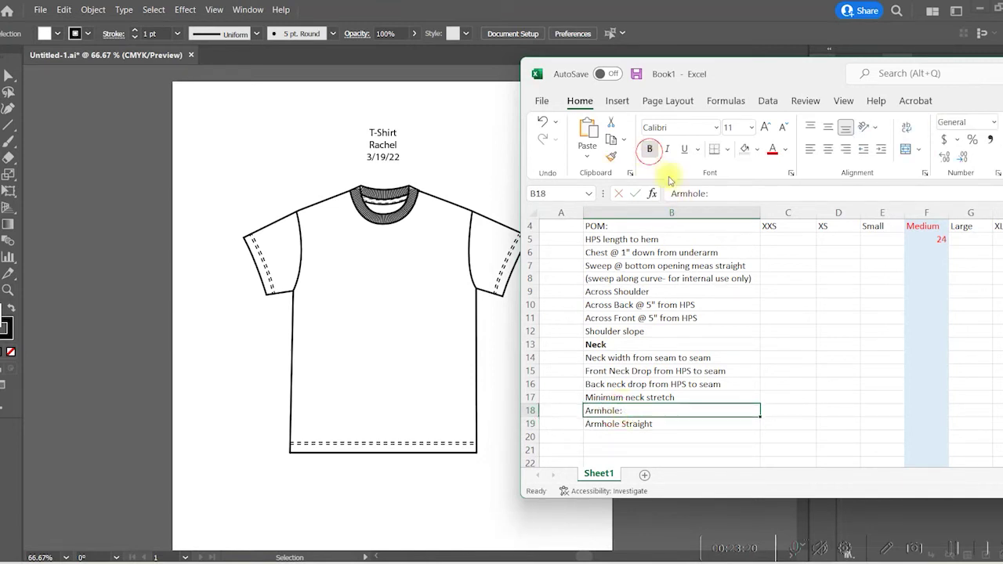
{"action": "left_click", "coordinate": [681, 354]}
{"action": "left_click", "coordinate": [532, 410]}
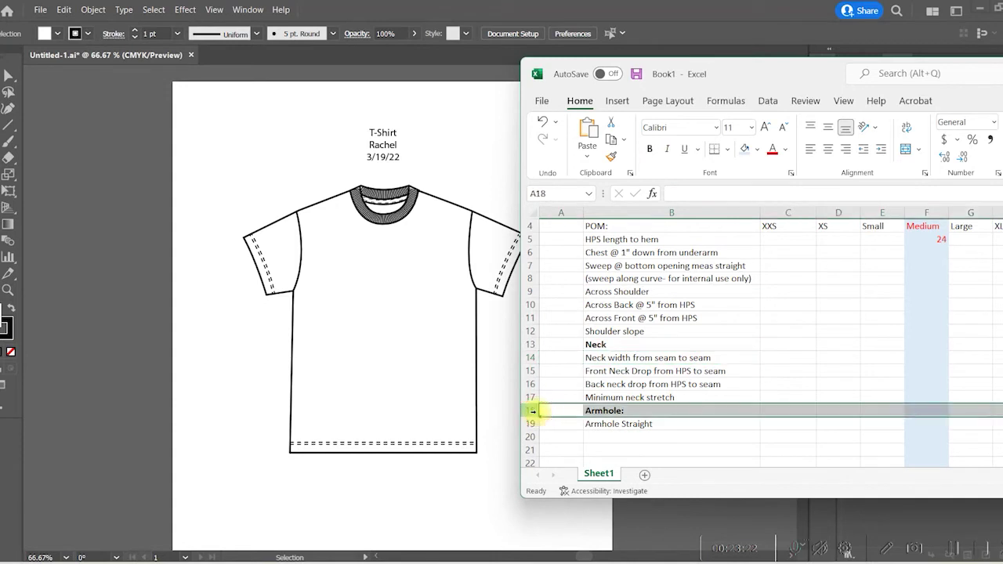
{"action": "left_click", "coordinate": [671, 357]}
Insert a row above Across Shoulder and add a bold Shoulder area: heading in cell B9
{"action": "scroll", "coordinate": [672, 334], "scroll_direction": "up", "scroll_amount": 1}
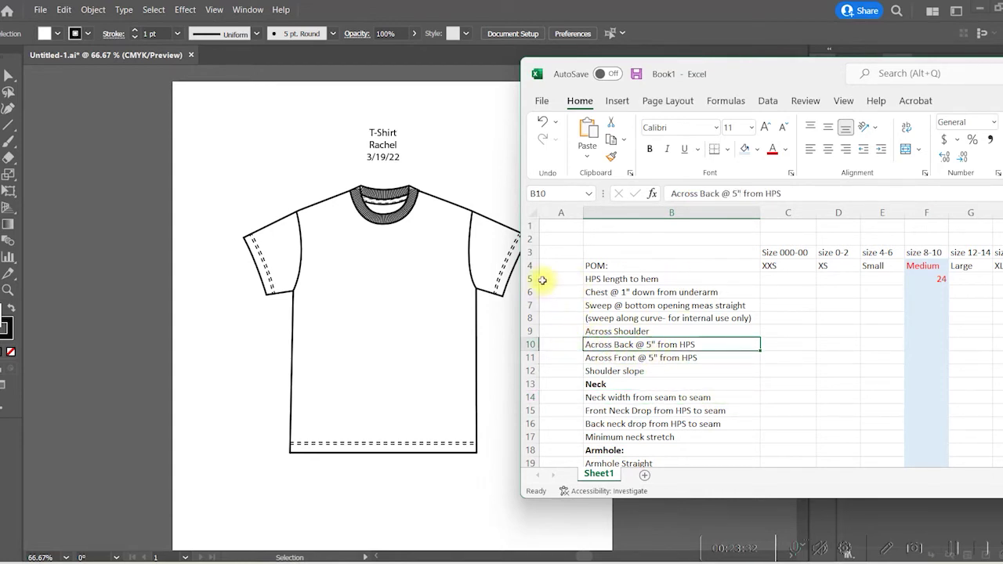
{"action": "right_click", "coordinate": [530, 332]}
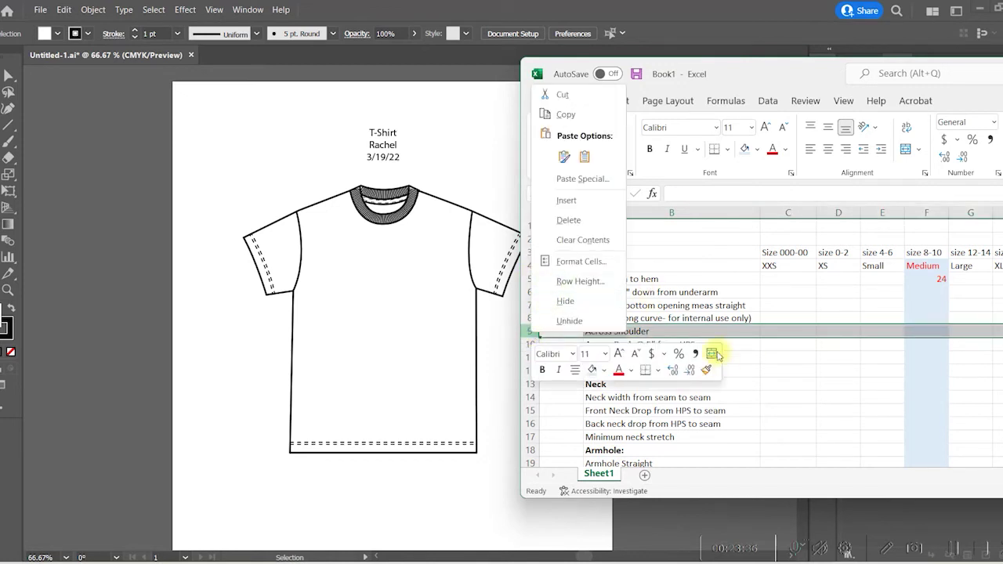
{"action": "key", "text": "Escape"}
{"action": "right_click", "coordinate": [524, 324]}
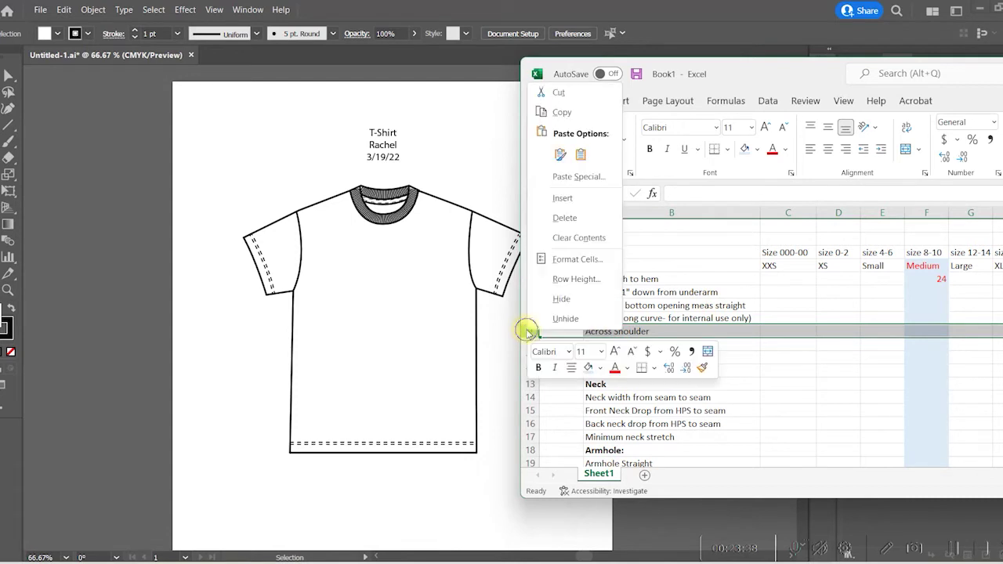
{"action": "left_click", "coordinate": [553, 200]}
{"action": "left_click", "coordinate": [595, 330]}
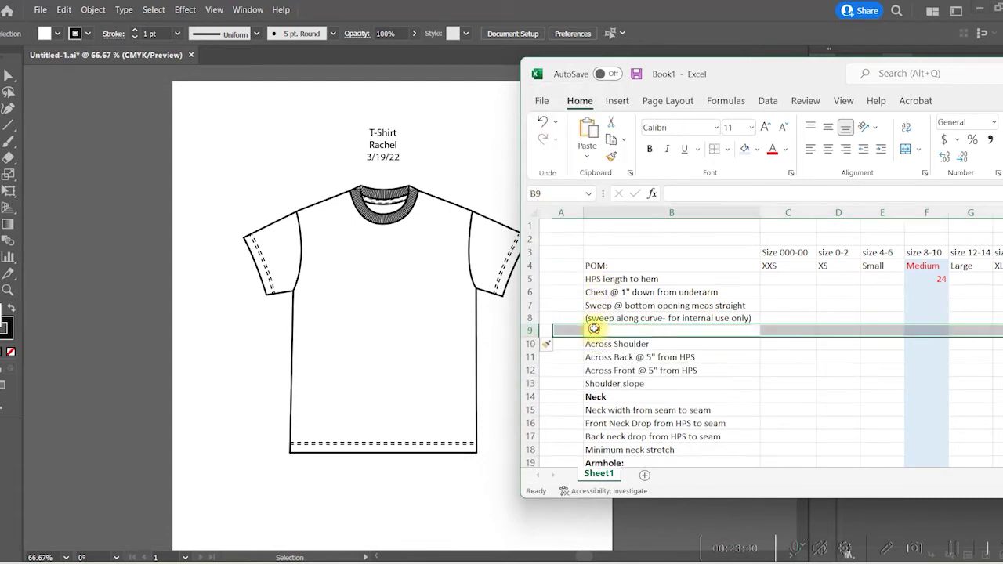
{"action": "type", "text": "Shoulder/"}
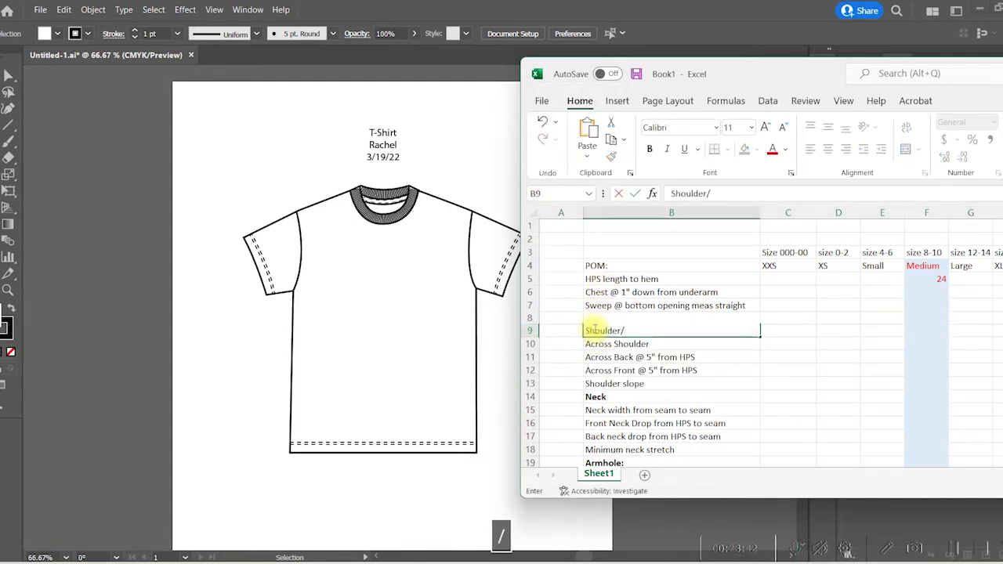
{"action": "key", "text": "BackSpace"}
{"action": "type", "text": "area:"}
{"action": "key", "text": "Return"}
{"action": "left_click", "coordinate": [594, 329]}
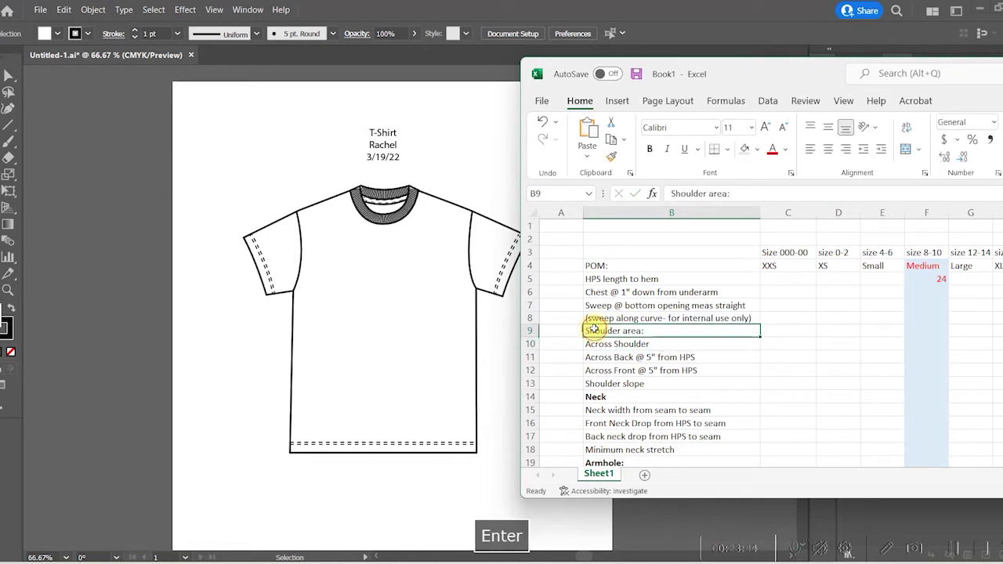
{"action": "left_click", "coordinate": [650, 148]}
Insert a row above HPS length to hem and add a bold Body Measurements: heading in cell B5
{"action": "left_click", "coordinate": [603, 278]}
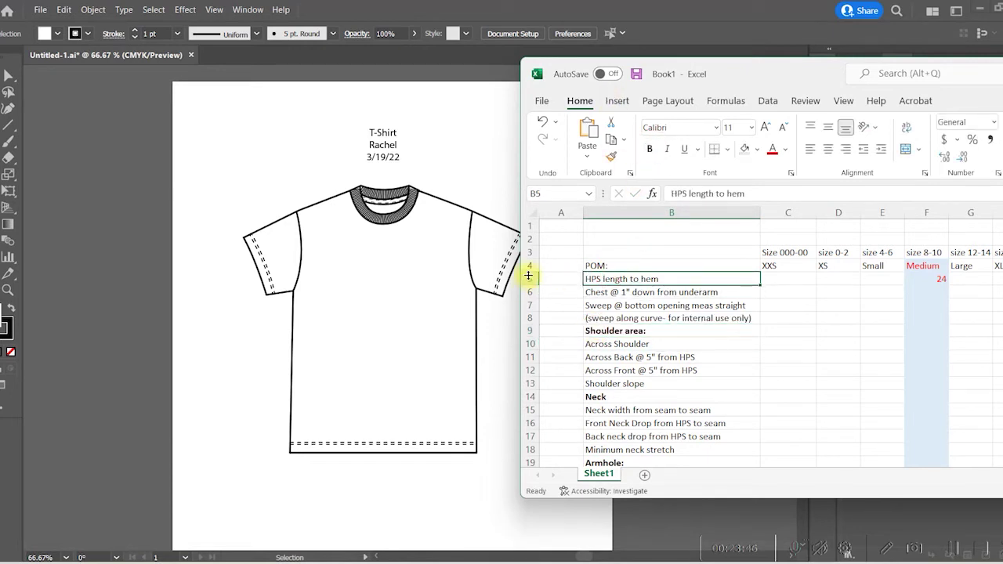
{"action": "right_click", "coordinate": [528, 276]}
{"action": "left_click", "coordinate": [580, 391]}
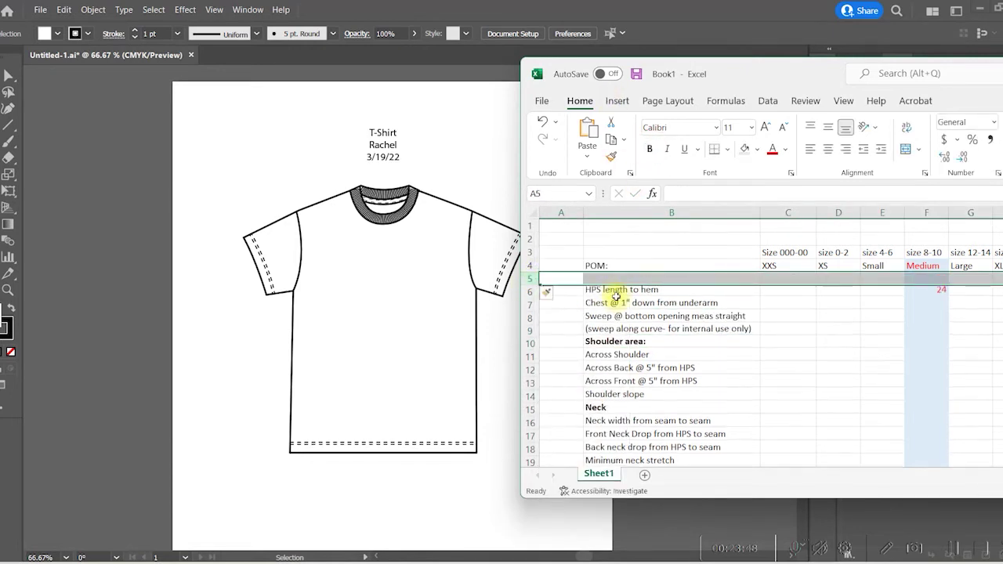
{"action": "type", "text": "B"}
{"action": "key", "text": "BackSpace"}
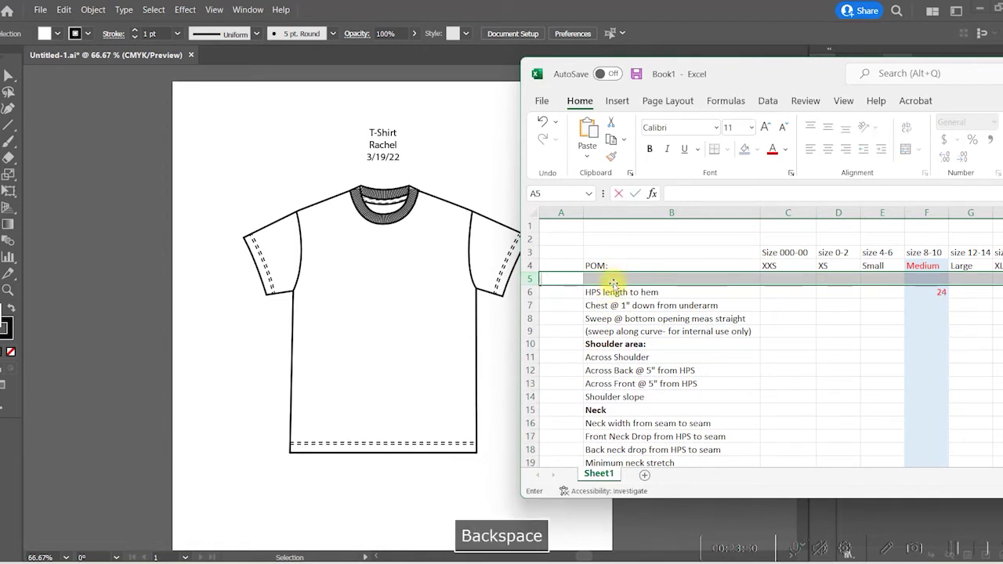
{"action": "key", "text": "Tab"}
{"action": "type", "text": "Body "}
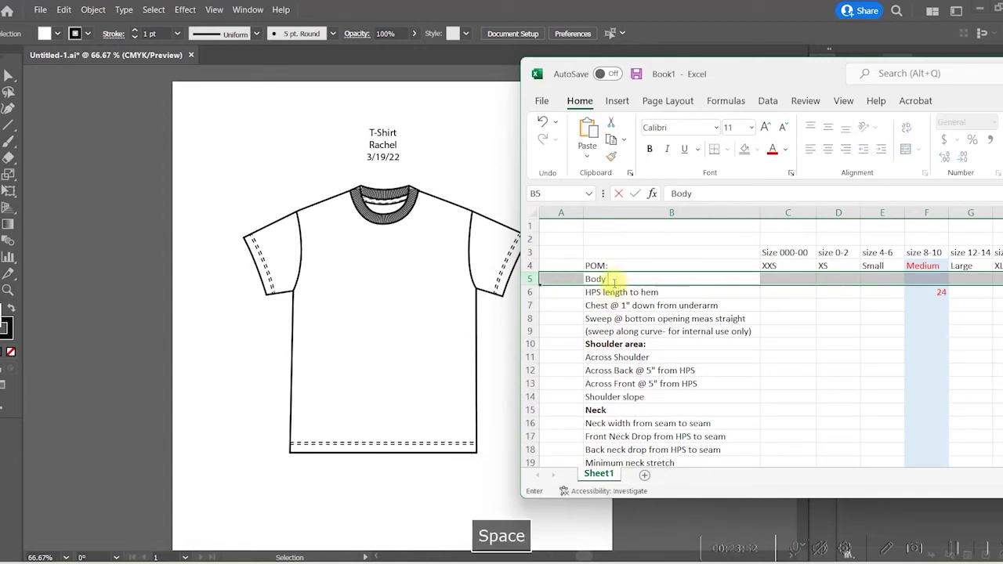
{"action": "type", "text": "Measurements:"}
{"action": "key", "text": "Return"}
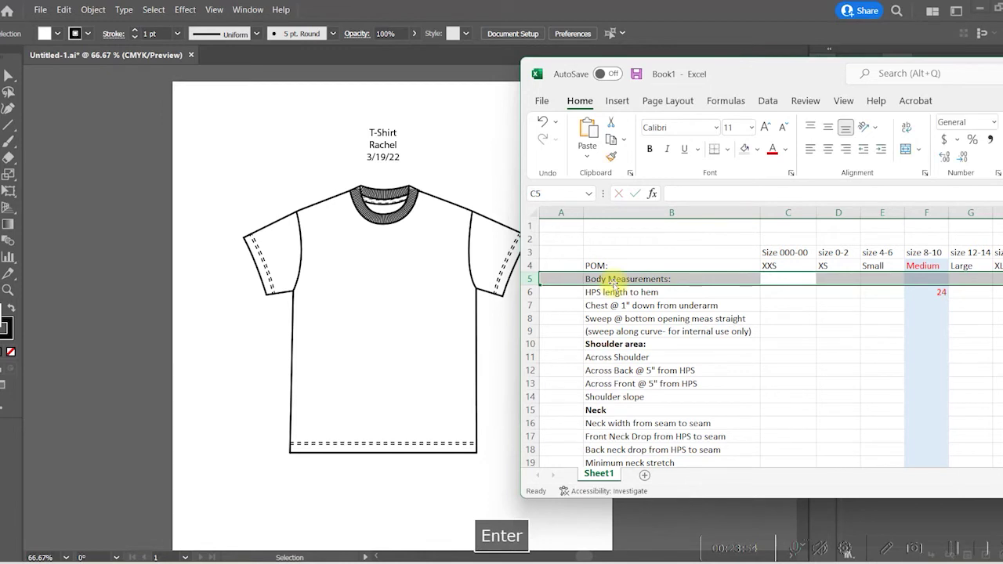
{"action": "left_click", "coordinate": [614, 283]}
{"action": "left_click", "coordinate": [649, 148]}
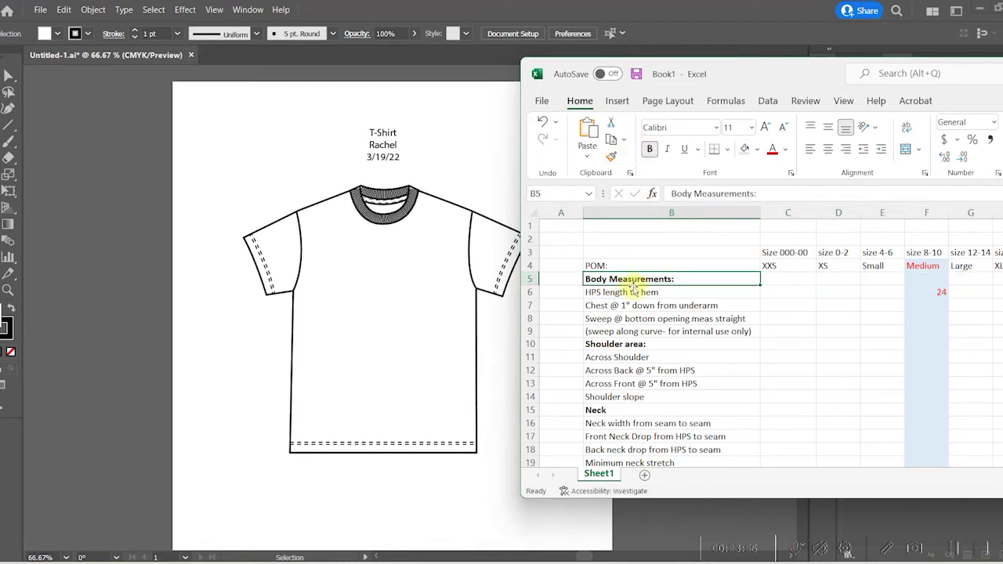
Enter the text Sleeve length in cell B22, below the Armhole Straight label
{"action": "scroll", "coordinate": [642, 302], "scroll_direction": "down", "scroll_amount": 4}
{"action": "left_click", "coordinate": [630, 345]}
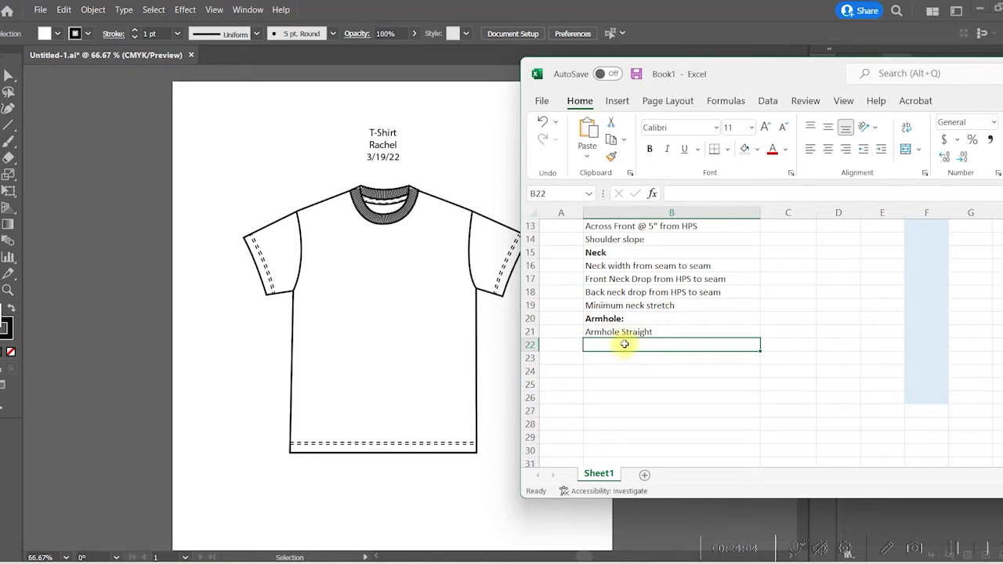
{"action": "type", "text": "Sleeve length"}
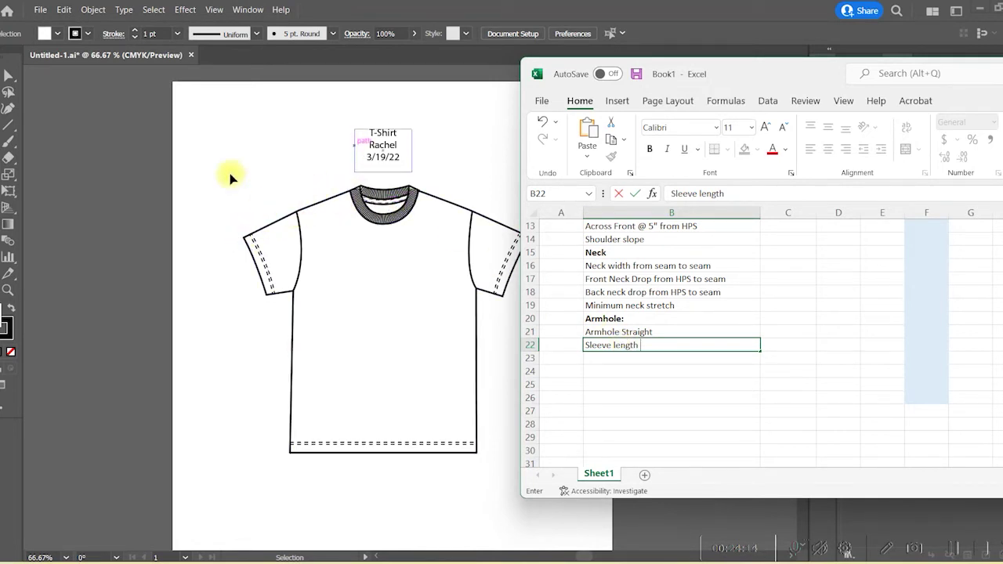
Switch to Illustrator and try moving the shoulder end of the wearer's right armhole seam outward along the sleeve, undoing the move
{"action": "left_click", "coordinate": [9, 92]}
{"action": "left_click_drag", "start_coordinate": [295, 222], "coordinate": [270, 236]}
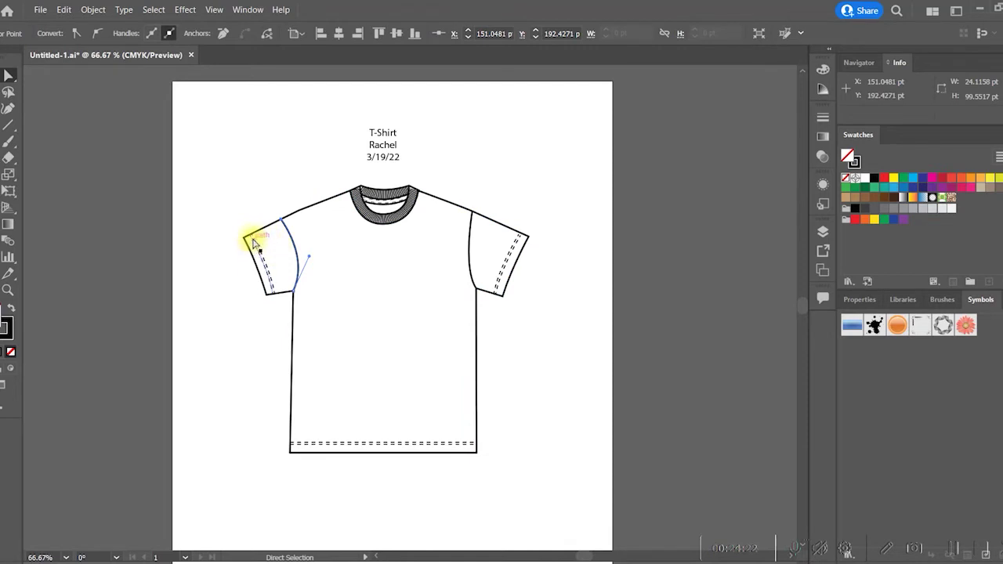
{"action": "left_click_drag", "start_coordinate": [250, 242], "coordinate": [292, 213]}
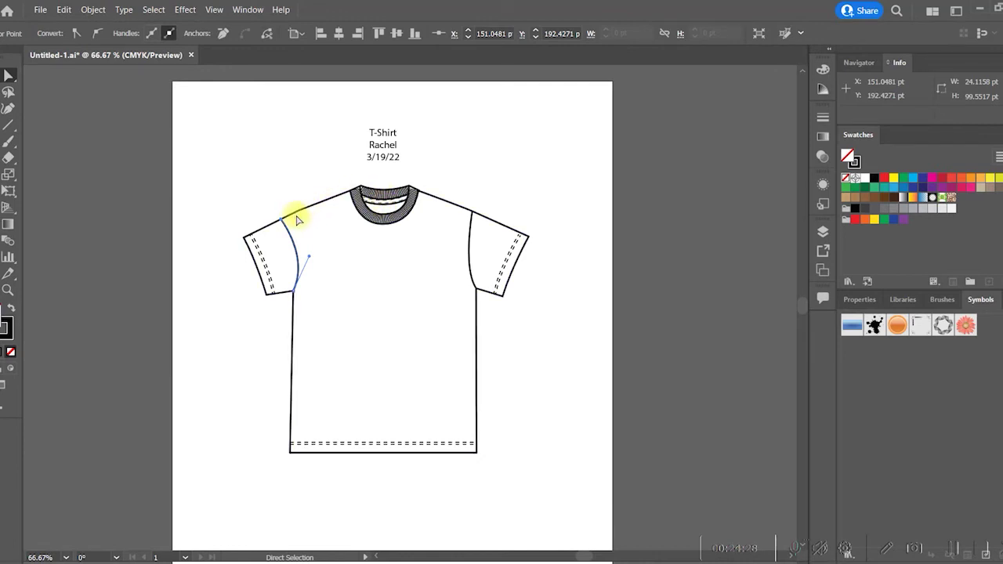
{"action": "key", "text": "ctrl+z"}
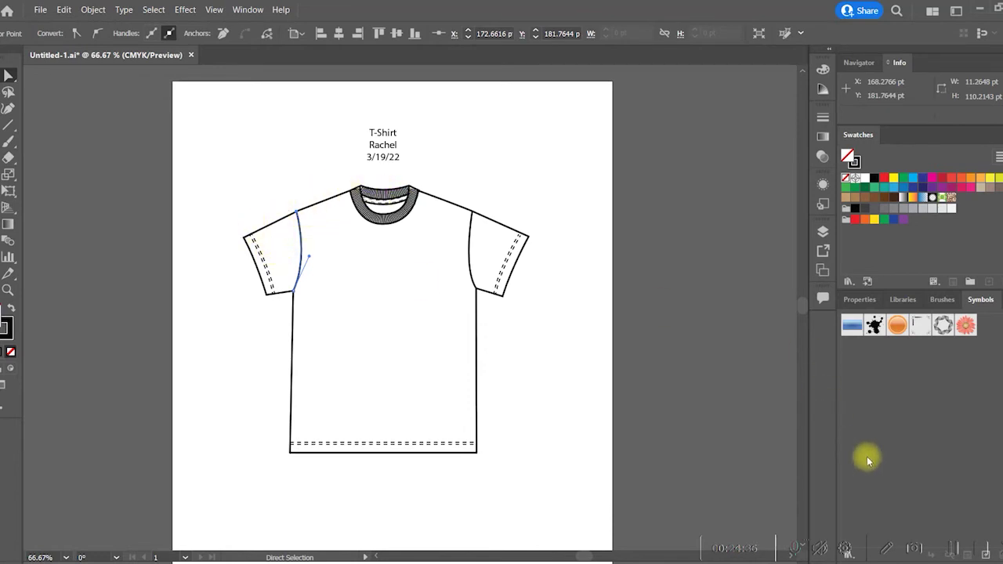
Switch back to Excel and extend the label in cell B22 to read Sleeve length from CBN
{"action": "left_click", "coordinate": [953, 556]}
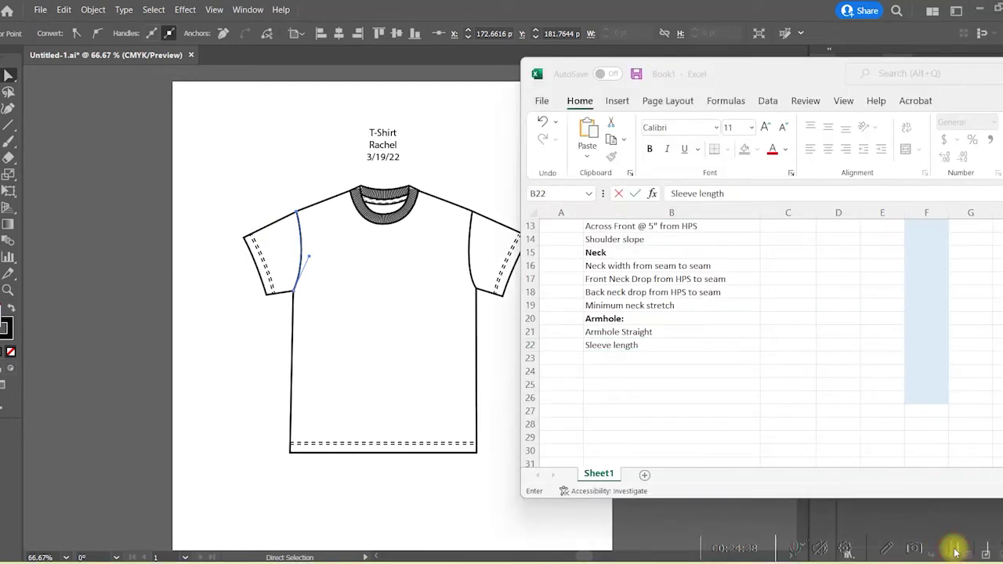
{"action": "left_click", "coordinate": [662, 353]}
{"action": "type", "text": "from"}
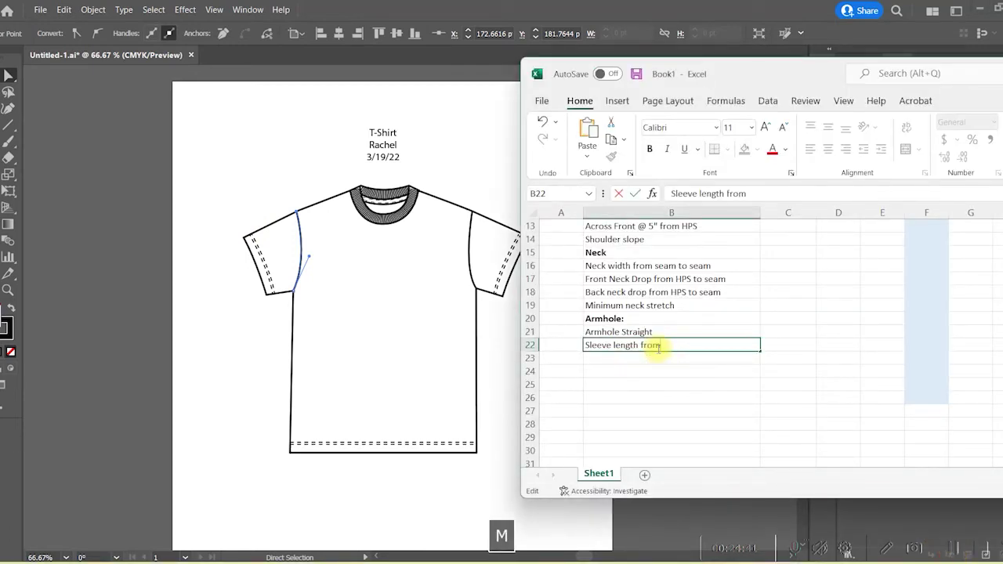
{"action": "type", "text": " CBN"}
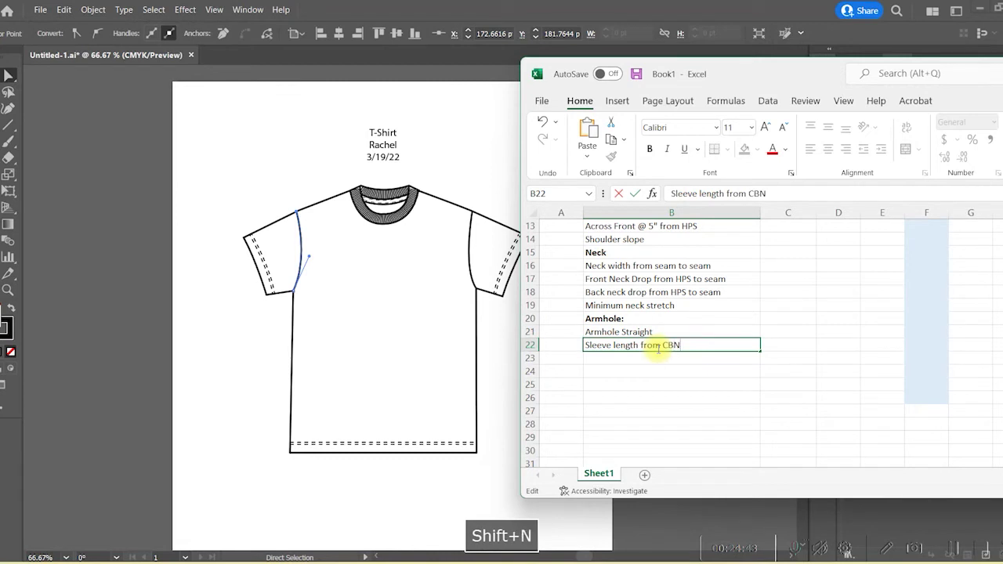
{"action": "key", "text": "Return"}
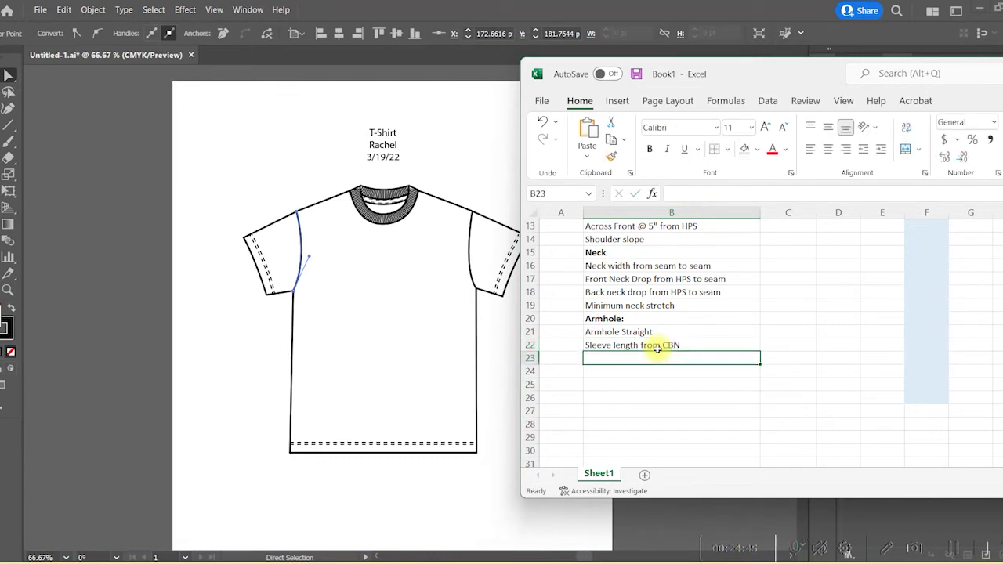
Enter the label Sleeve length from Shoulder (internal use only) in cell B23
{"action": "type", "text": "Sleeve length from"}
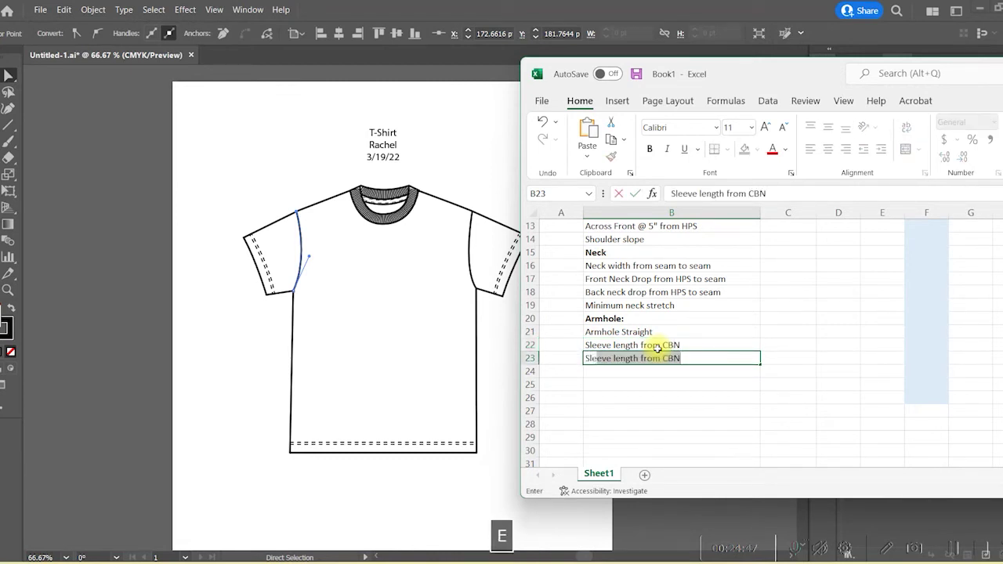
{"action": "type", "text": " Shoulder (inr"}
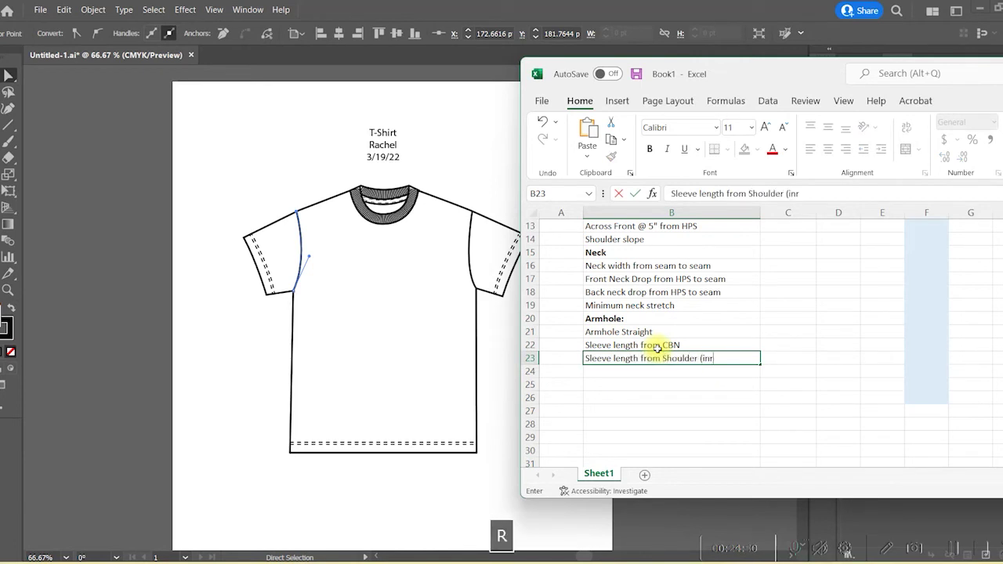
{"action": "key", "text": "BackSpace"}
{"action": "type", "text": "ternal use only)"}
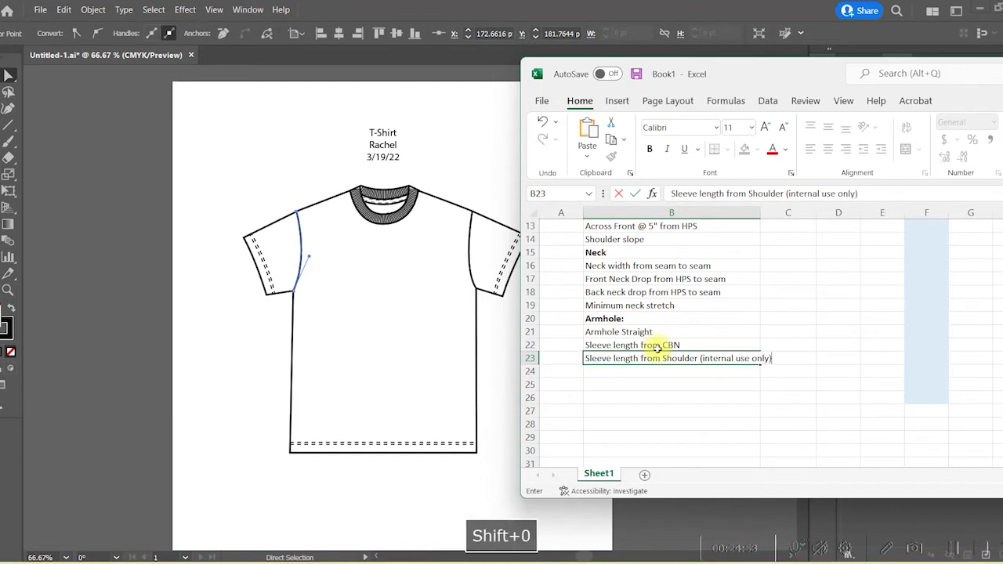
{"action": "key", "text": "Return"}
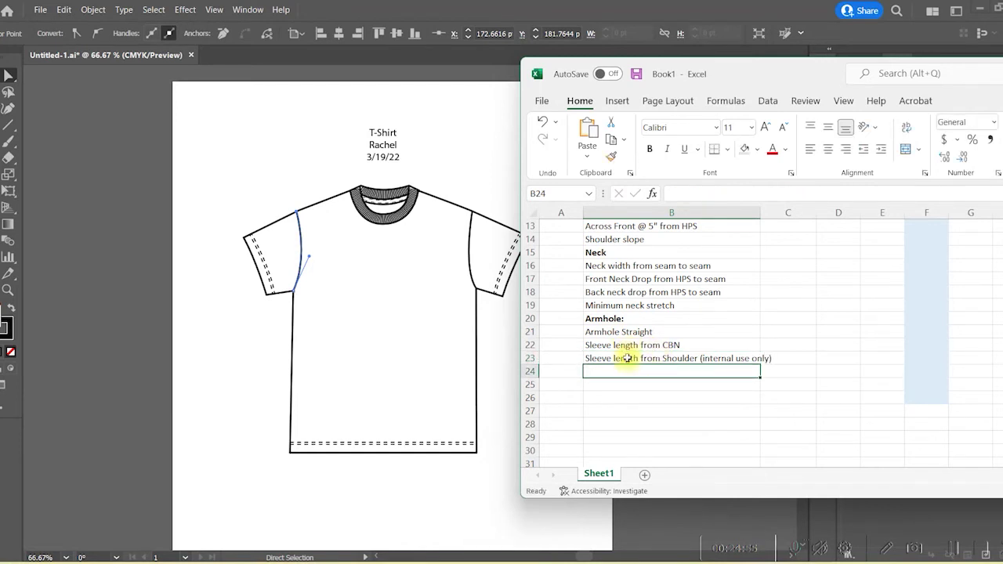
{"action": "left_click", "coordinate": [625, 358]}
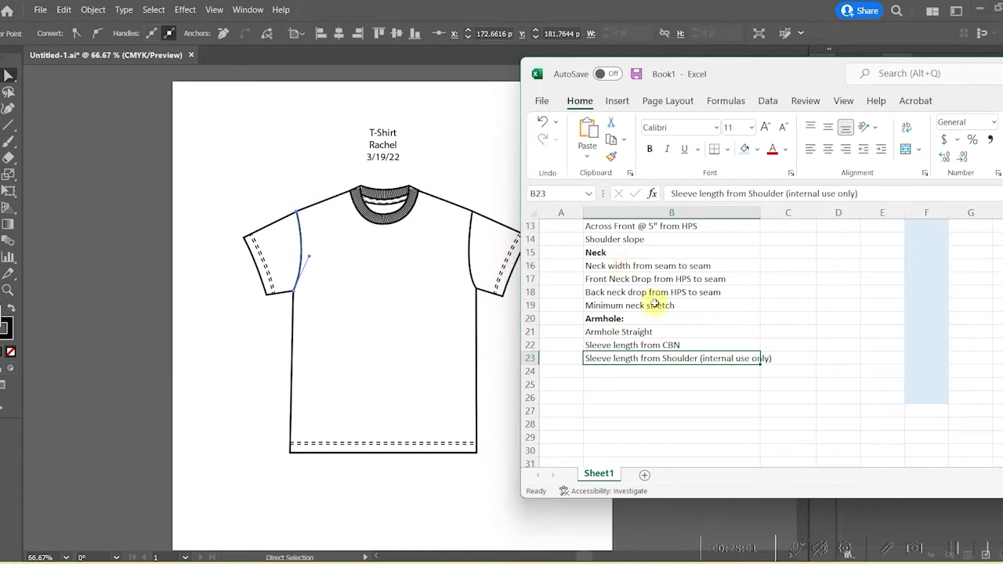
Enter the label Bicep @ 1" below armhole in cell B24
{"action": "left_click", "coordinate": [654, 372]}
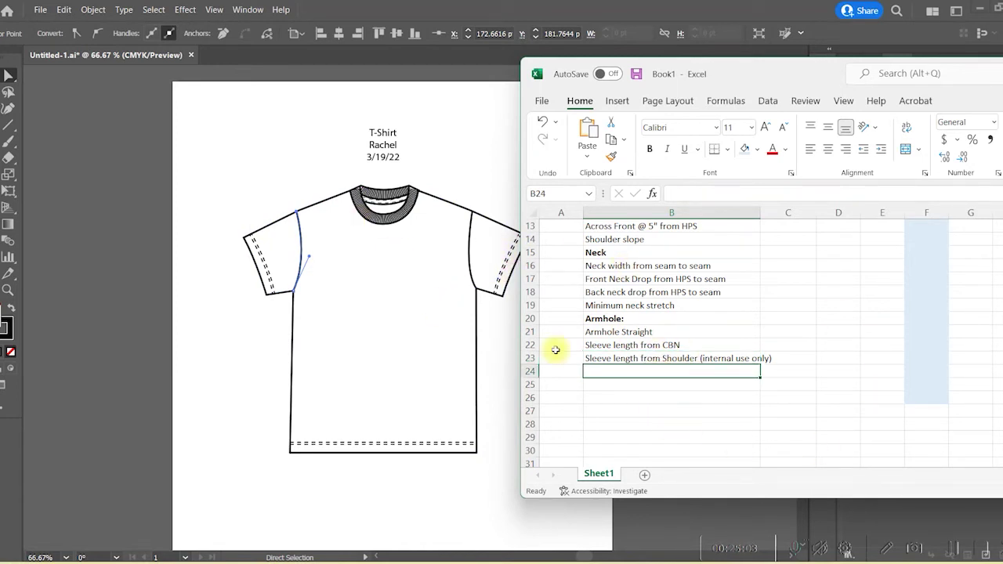
{"action": "type", "text": "B"}
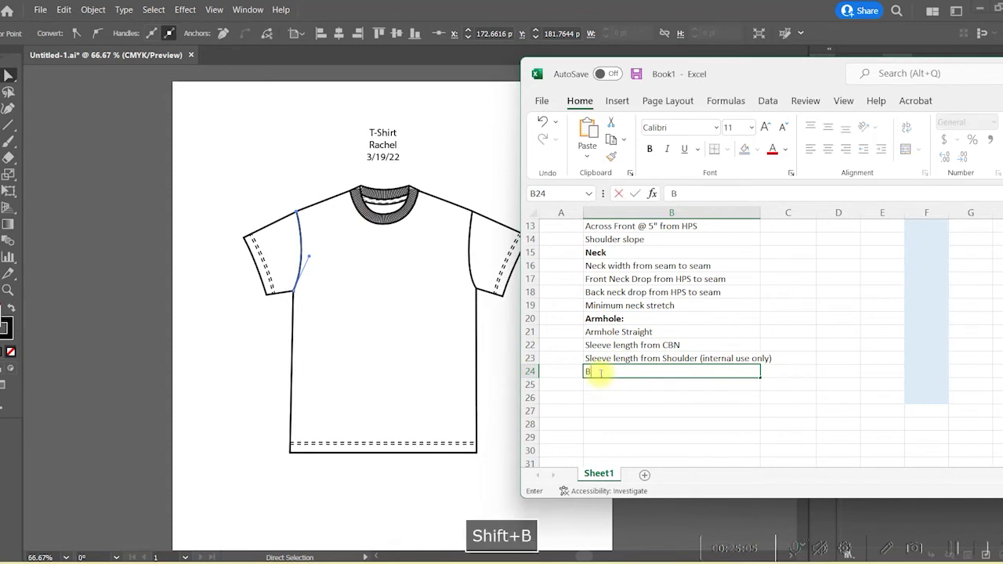
{"action": "type", "text": "icep @ 1\" below arm"}
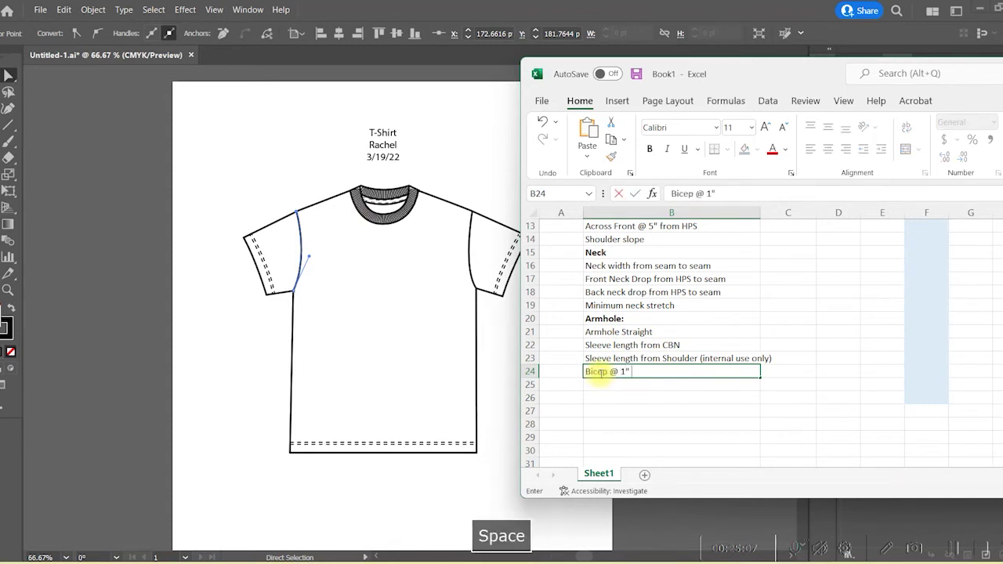
{"action": "type", "text": "hole"}
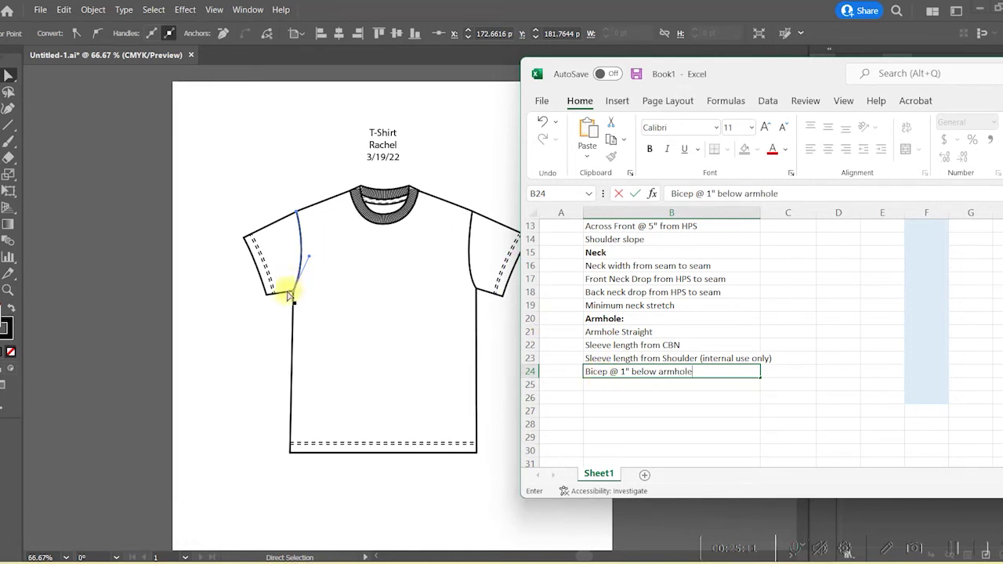
Add the label Sleeve Opening meas straight in cell B25, below the bicep label
{"action": "left_click", "coordinate": [619, 383]}
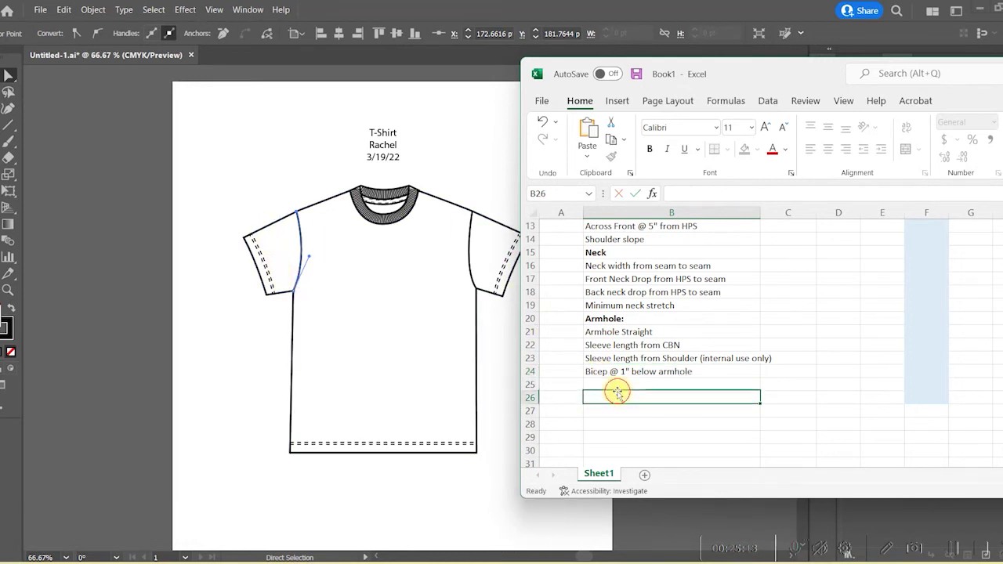
{"action": "type", "text": "Sleeve Opening"}
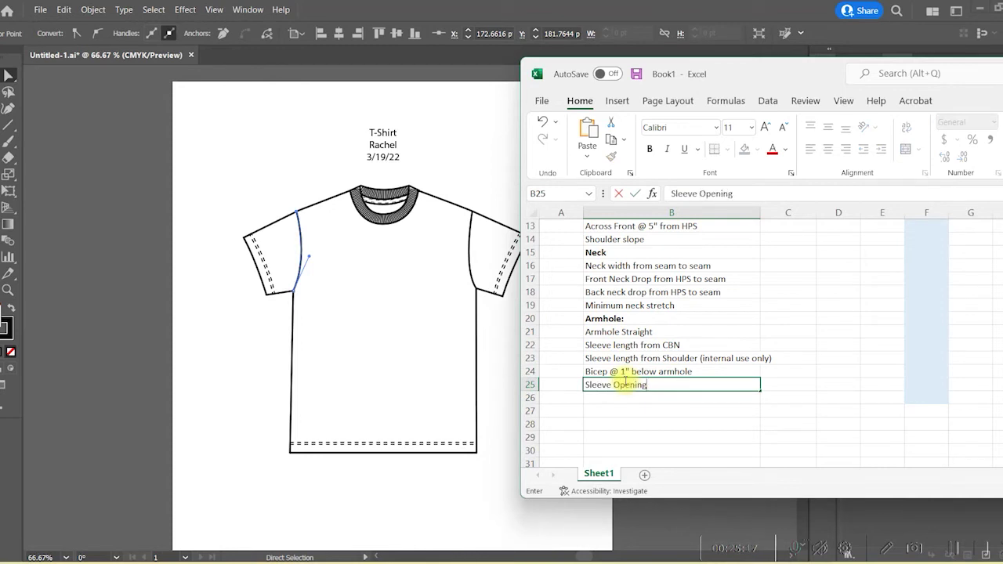
{"action": "key", "text": "Return"}
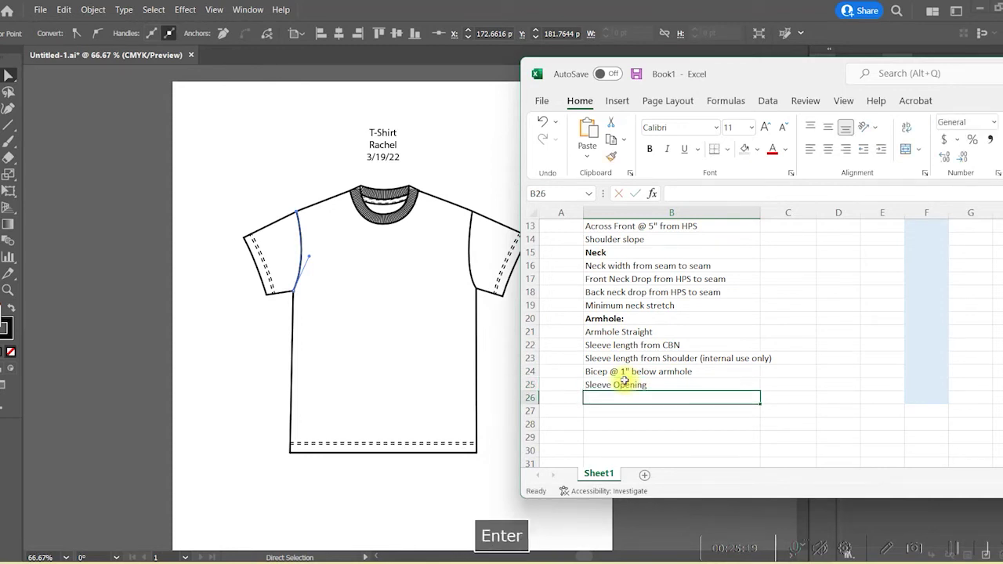
{"action": "left_click", "coordinate": [624, 380]}
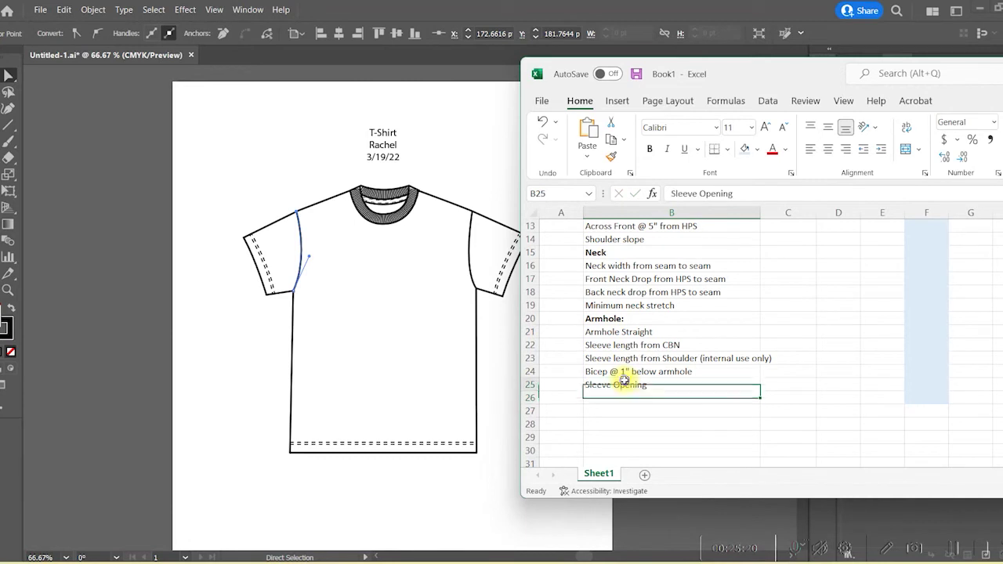
{"action": "double_click", "coordinate": [662, 382]}
{"action": "type", "text": "meas straight"}
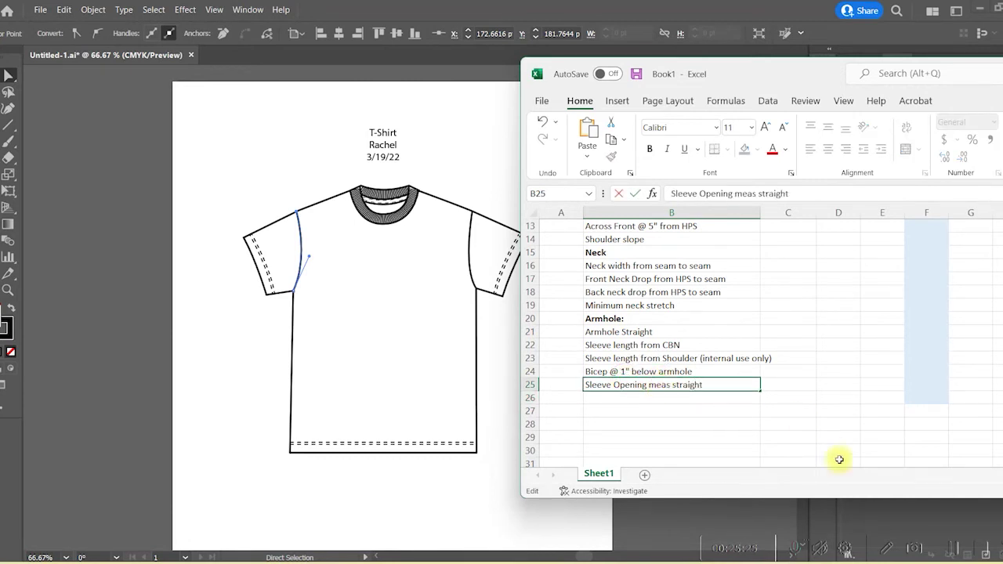
{"action": "left_click", "coordinate": [952, 552]}
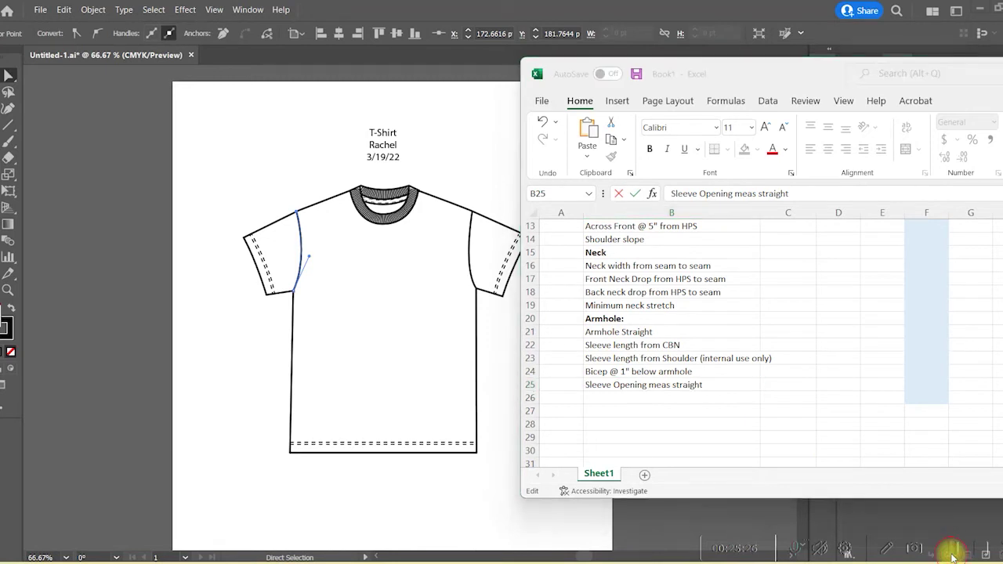
Leave row 26 blank and enter Sleeve Cap Height in cell B27 and Armhole total in cell B28
{"action": "left_click", "coordinate": [612, 401]}
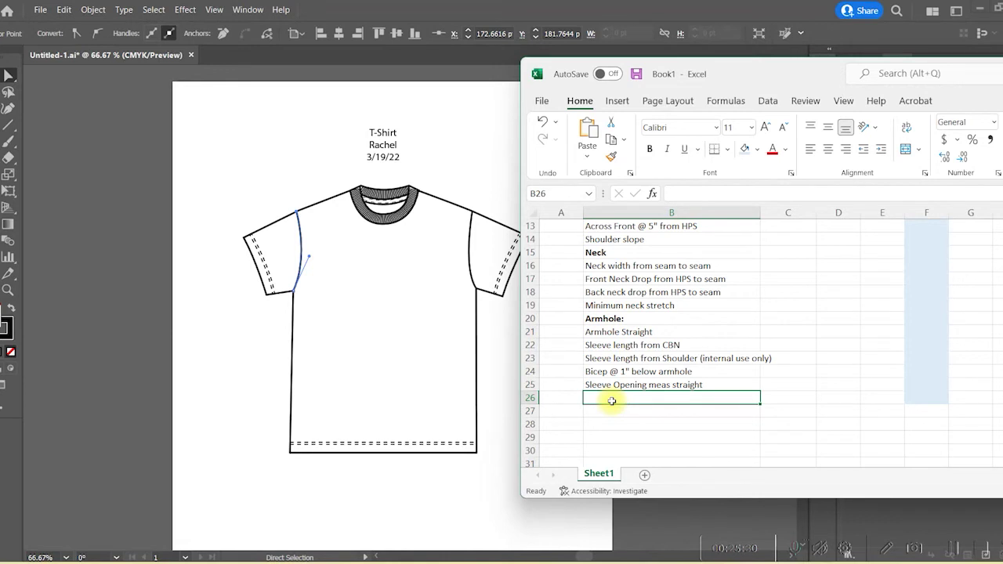
{"action": "key", "text": "Return"}
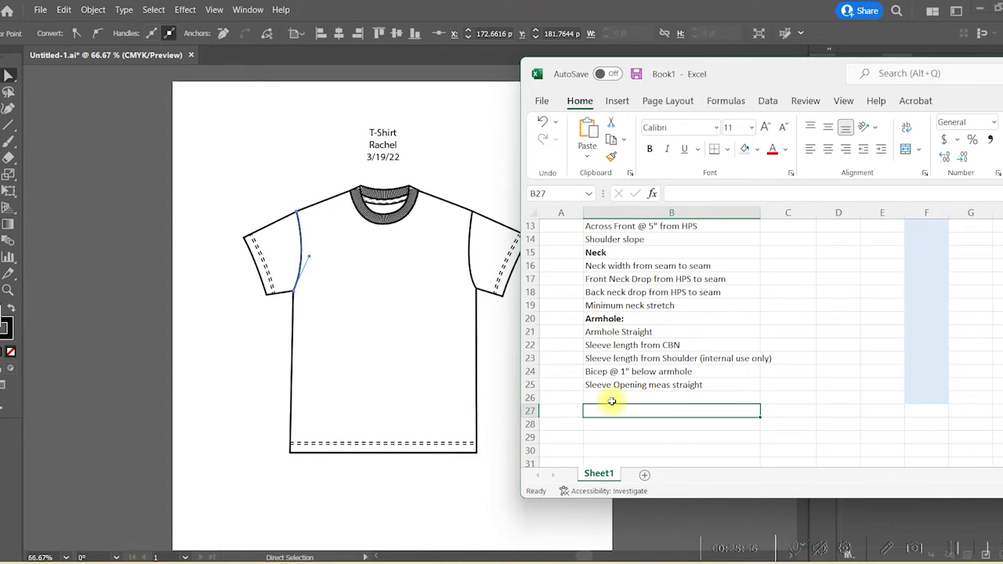
{"action": "type", "text": "Sleeve"}
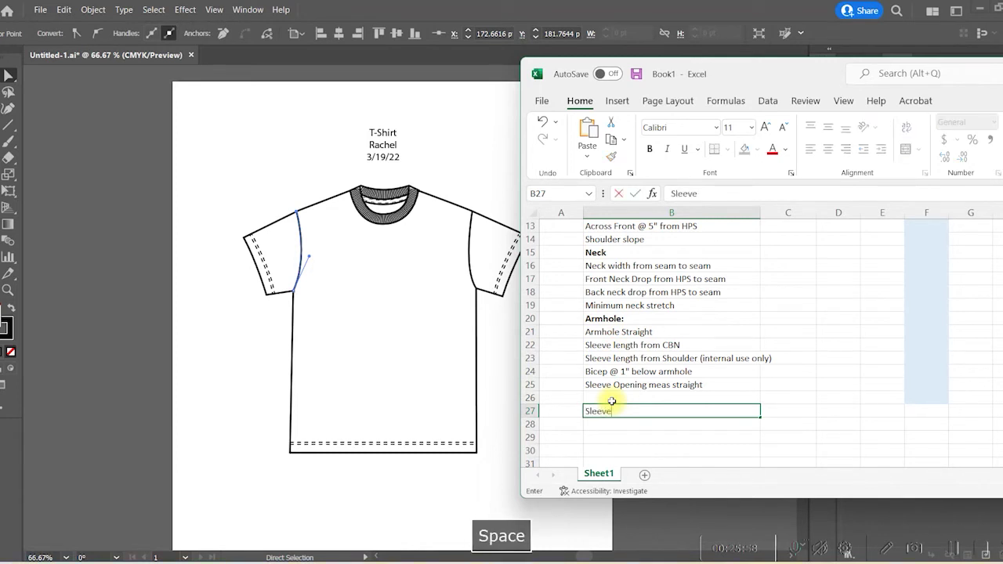
{"action": "type", "text": " Cap Height"}
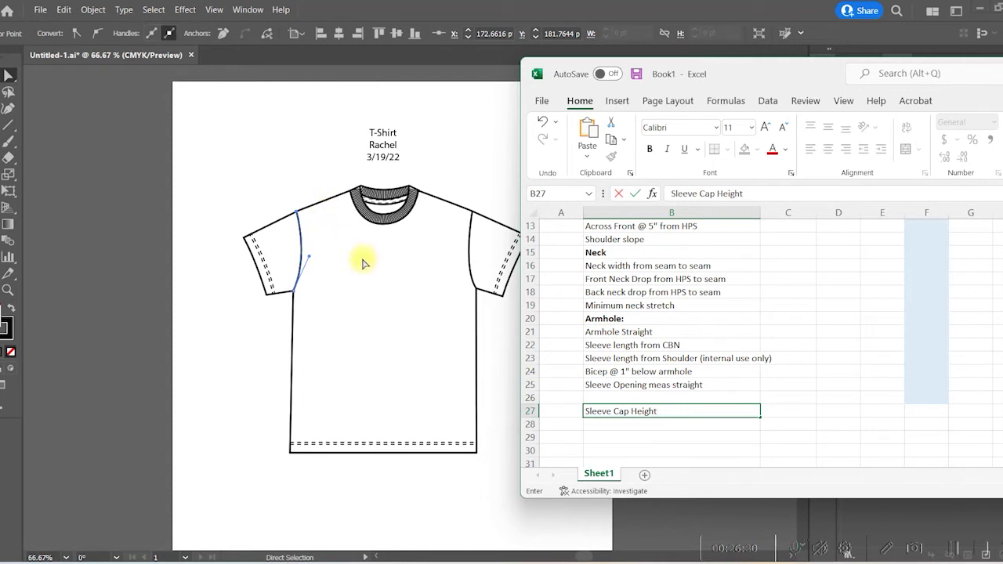
{"action": "left_click", "coordinate": [595, 428]}
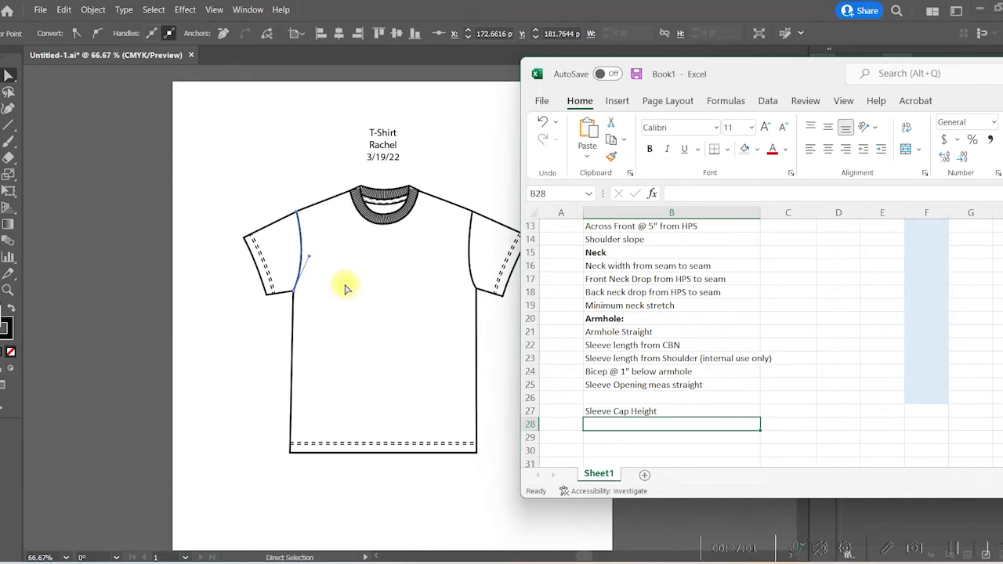
{"action": "type", "text": "Armhole to"}
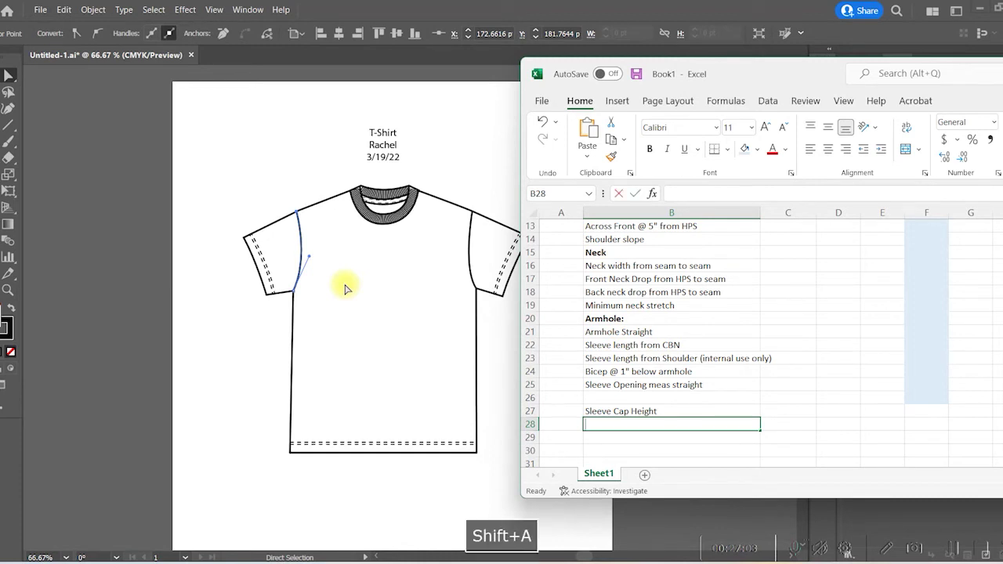
{"action": "type", "text": "tal"}
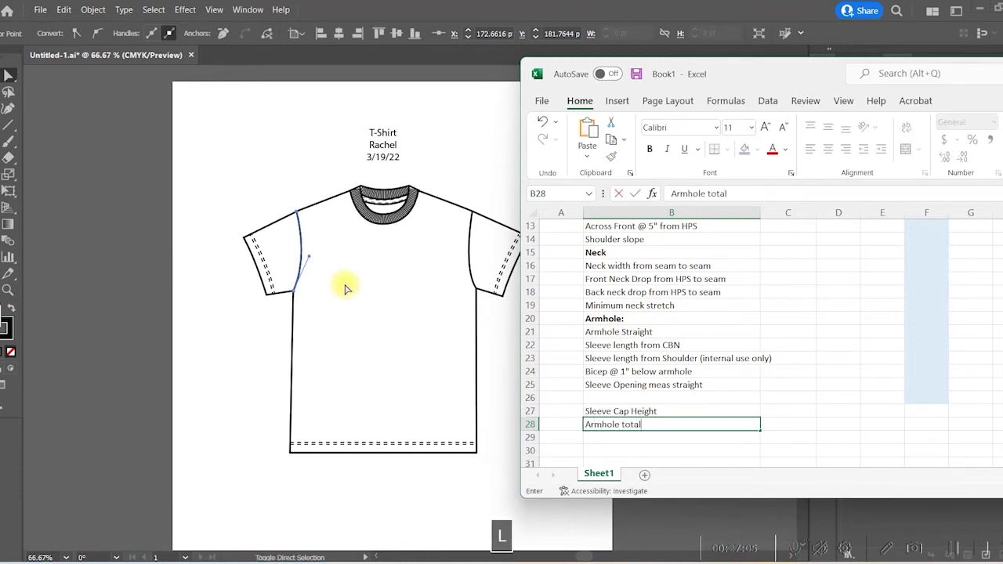
{"action": "key", "text": "Return"}
Enter Front armhole along curve in cell B29 and Back armhole along curve in cell B30
{"action": "type", "text": "Front armhole along curve"}
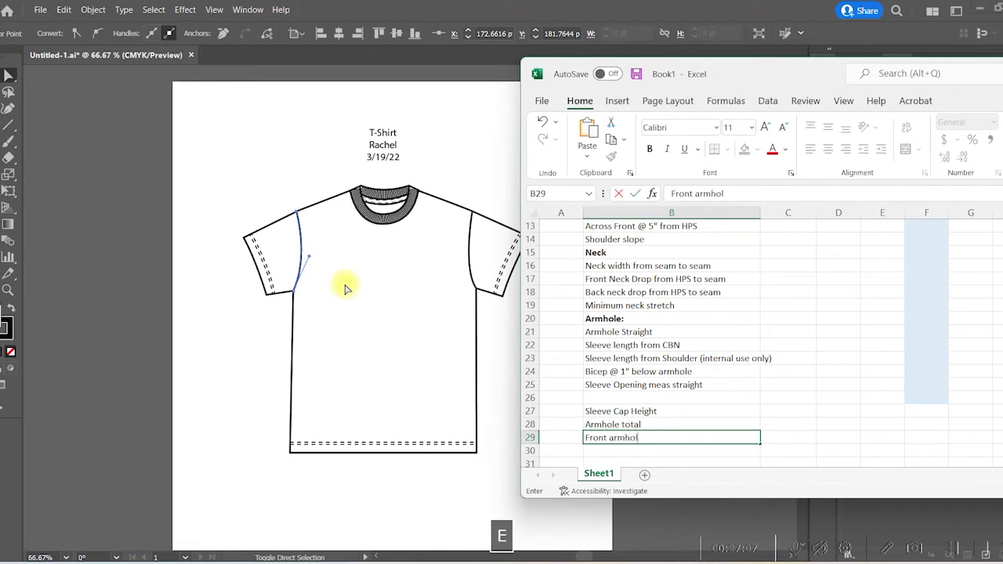
{"action": "key", "text": "Return"}
{"action": "type", "text": "Bac"}
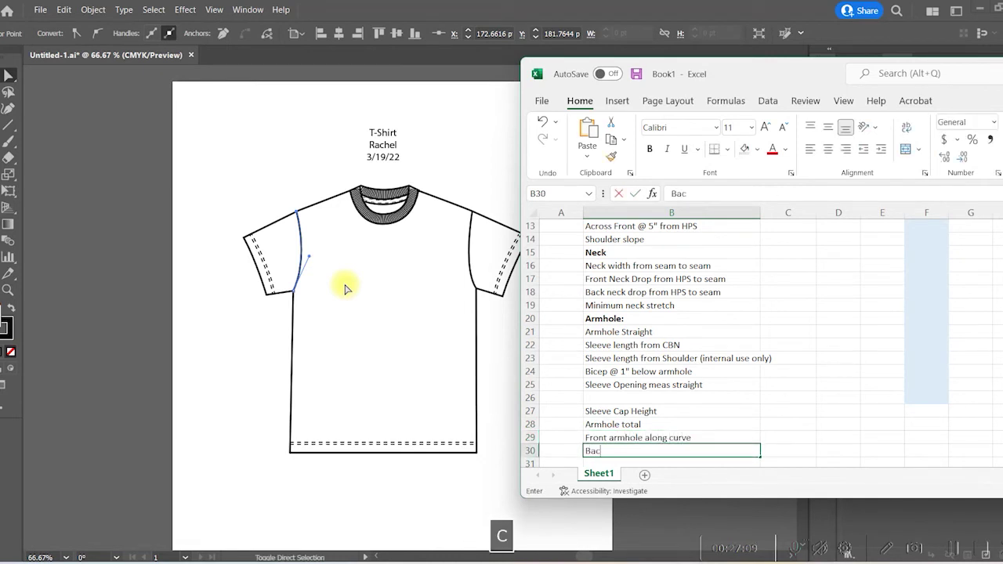
{"action": "type", "text": "k armhole along curve"}
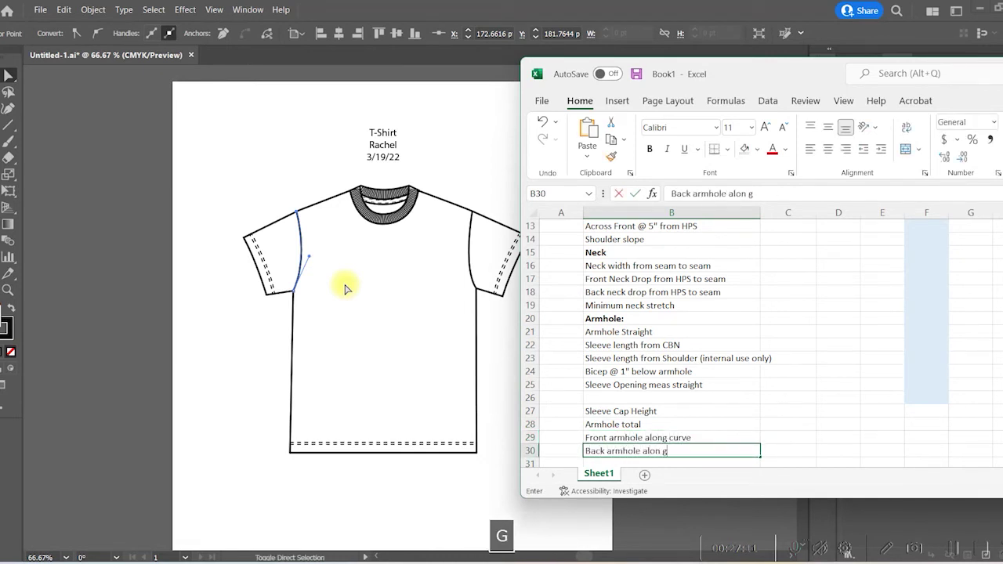
{"action": "key", "text": "Return"}
Enter the label Sleeve cap along curve in cell B31
{"action": "type", "text": "Sleeve cap"}
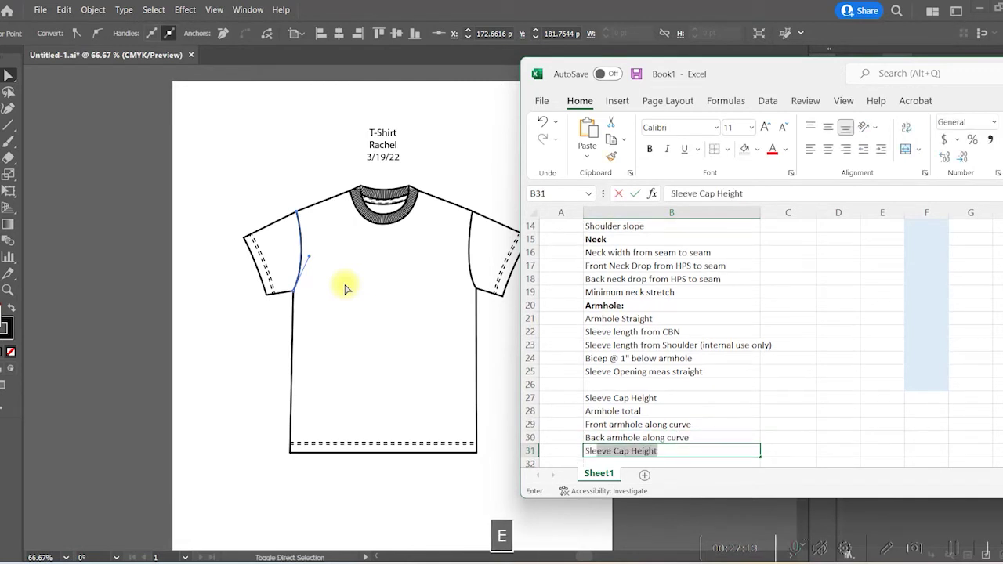
{"action": "type", "text": " along curve"}
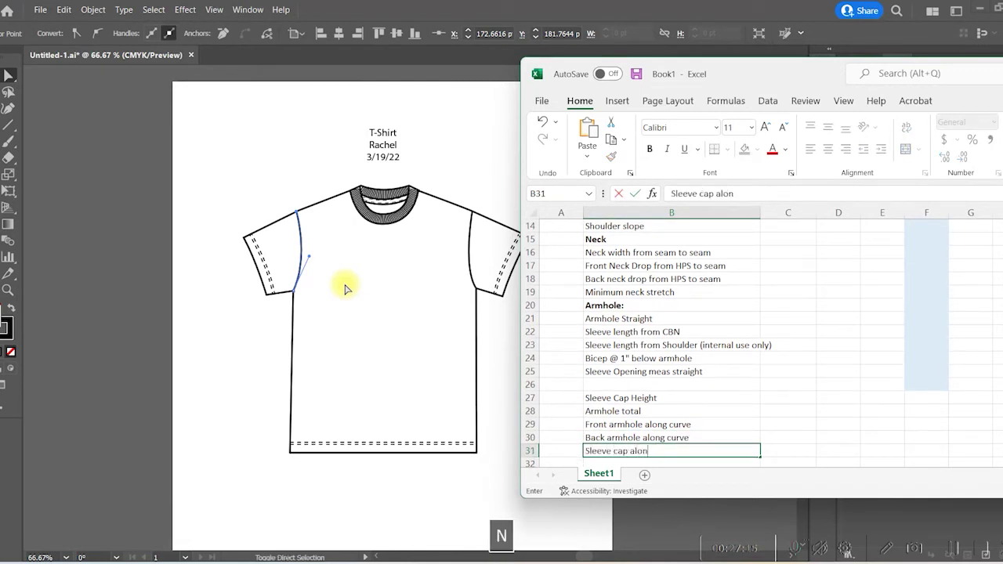
{"action": "key", "text": "Return"}
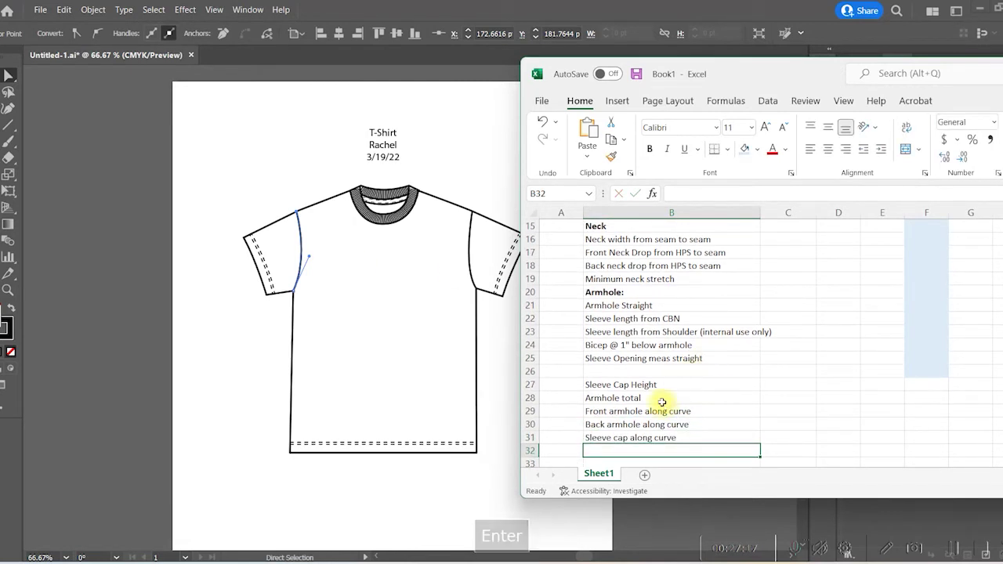
Enter the heading text Internal Sleeve Measurements: in the blank cell B26, above Sleeve Cap Height
{"action": "left_click", "coordinate": [641, 372]}
{"action": "type", "text": "Internal "}
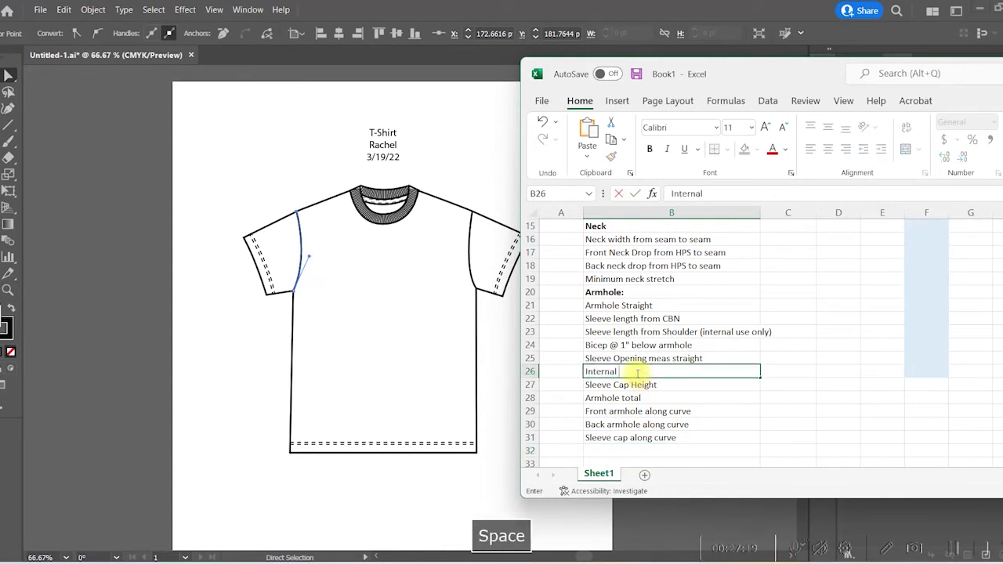
{"action": "type", "text": "Sleeve Meau"}
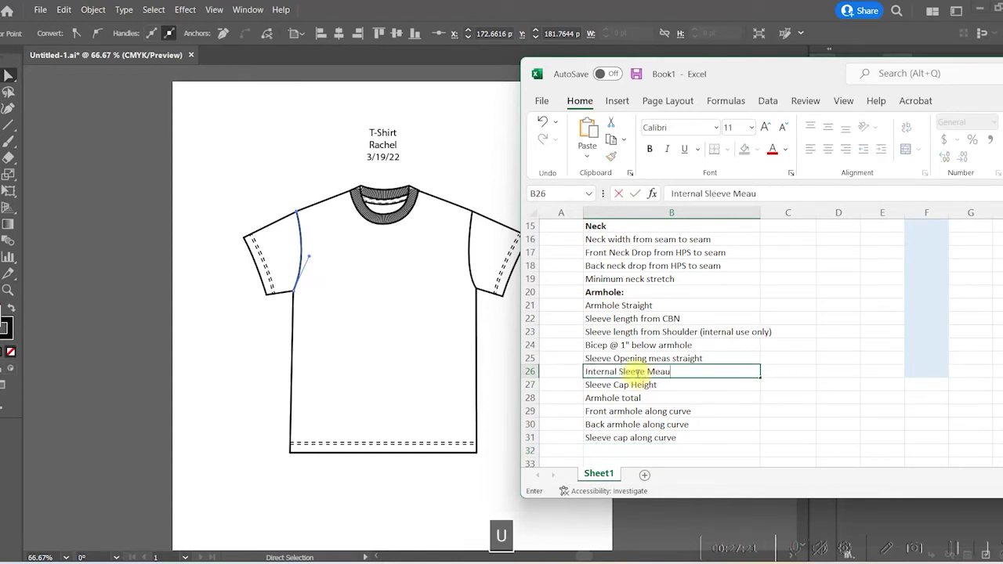
{"action": "key", "text": "BackSpace"}
{"action": "type", "text": "surements:"}
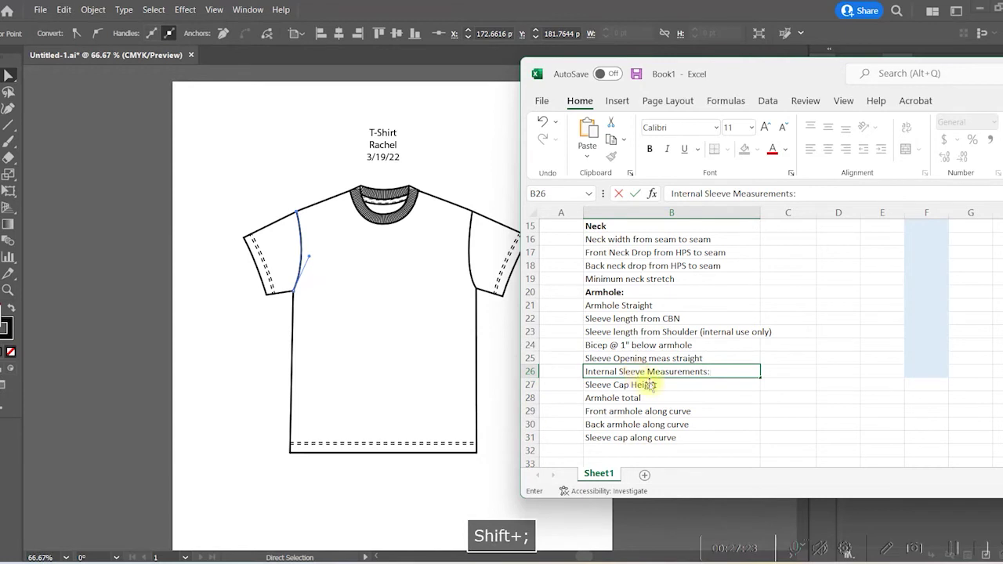
Commit the Internal Sleeve Measurements: heading in cell B26 and make it bold
{"action": "left_click", "coordinate": [721, 410]}
{"action": "left_click_drag", "start_coordinate": [707, 380], "coordinate": [708, 371]}
{"action": "left_click", "coordinate": [707, 371]}
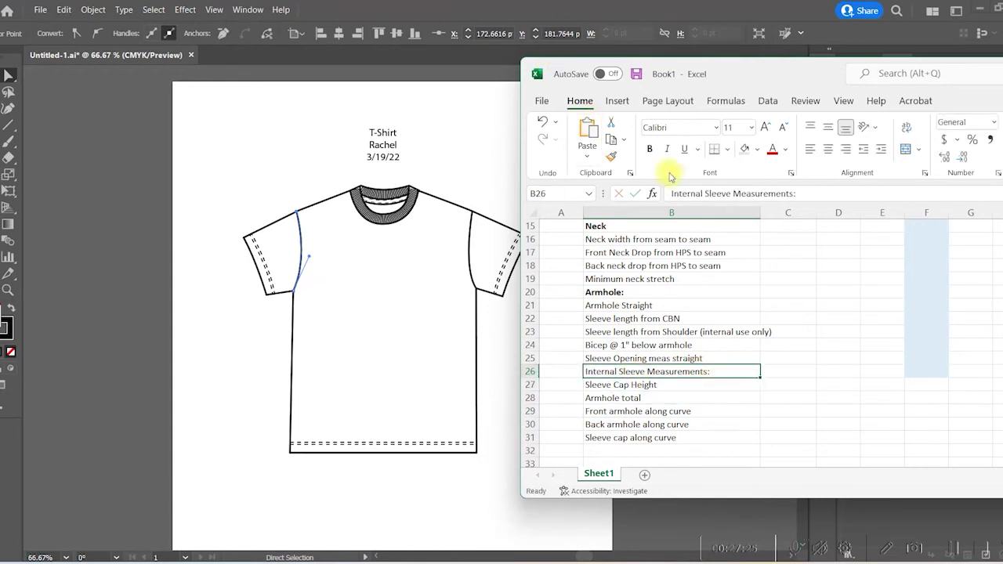
{"action": "left_click", "coordinate": [653, 151]}
{"action": "left_click", "coordinate": [775, 358]}
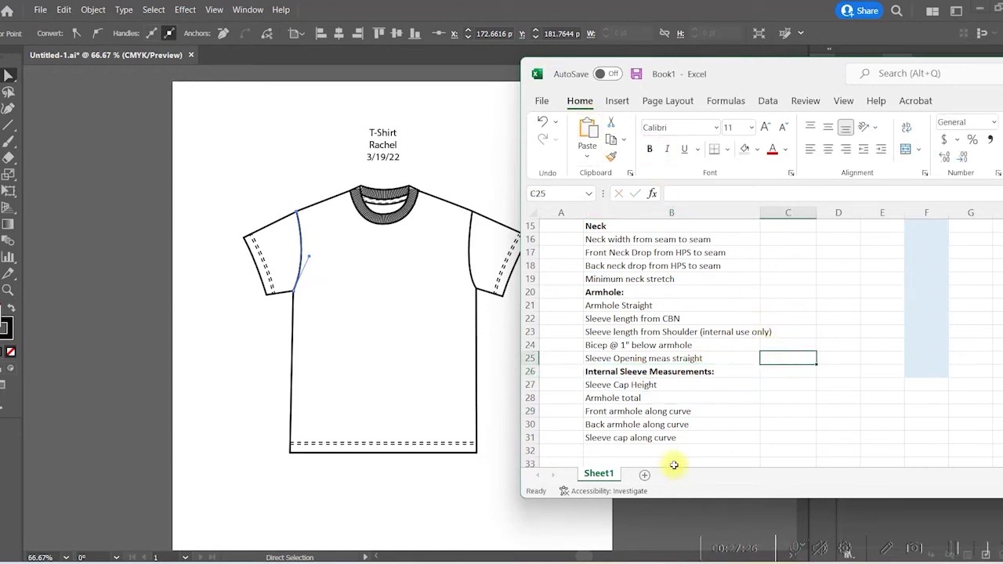
{"action": "left_click", "coordinate": [647, 411]}
{"action": "left_click", "coordinate": [648, 425]}
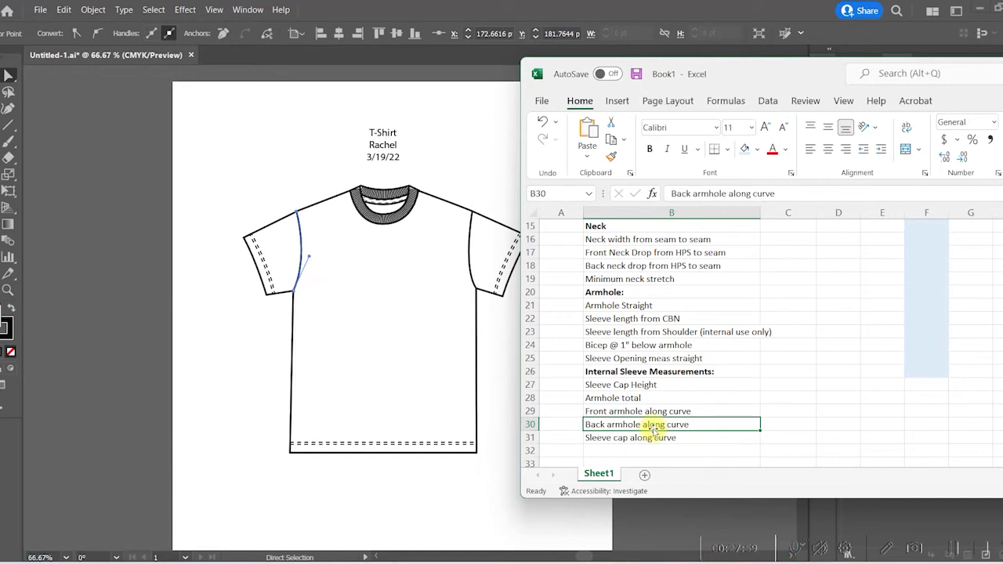
{"action": "left_click", "coordinate": [673, 438]}
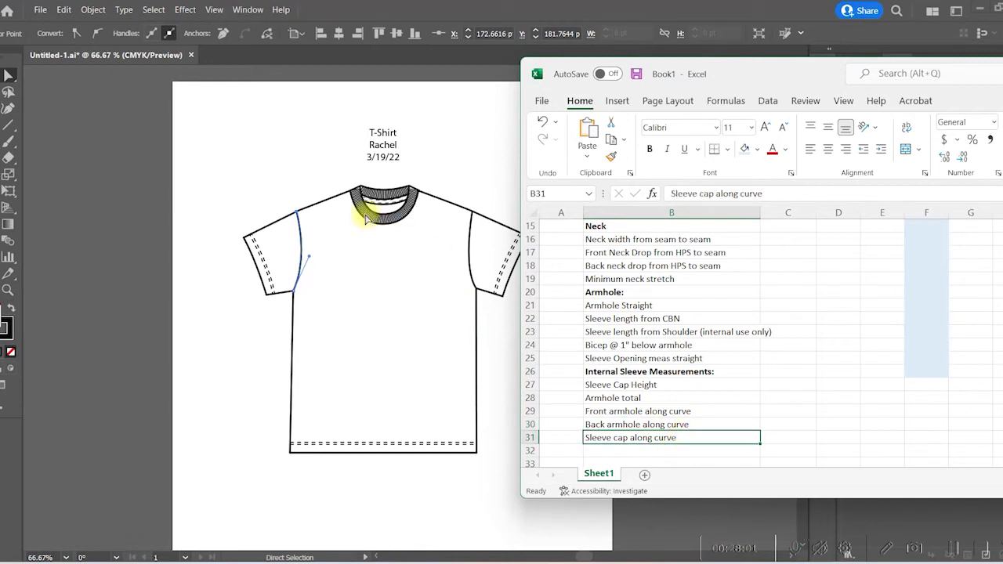
{"action": "left_click", "coordinate": [630, 398]}
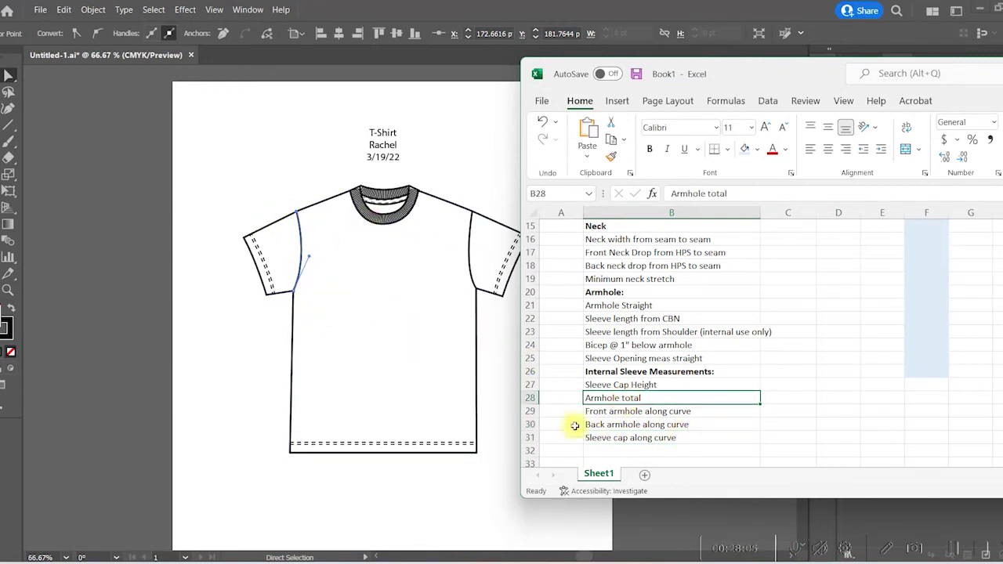
{"action": "left_click", "coordinate": [649, 438]}
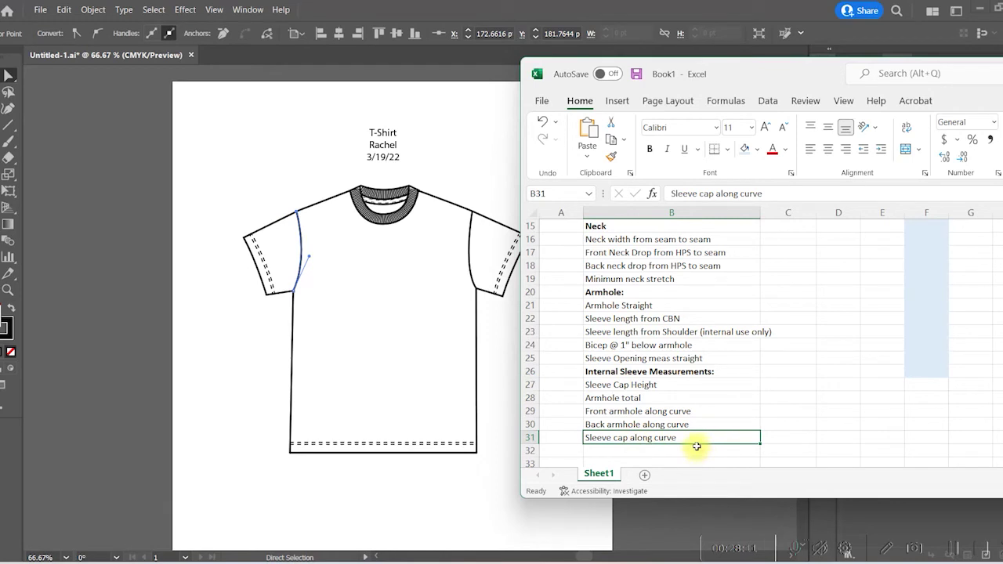
{"action": "left_click", "coordinate": [665, 398]}
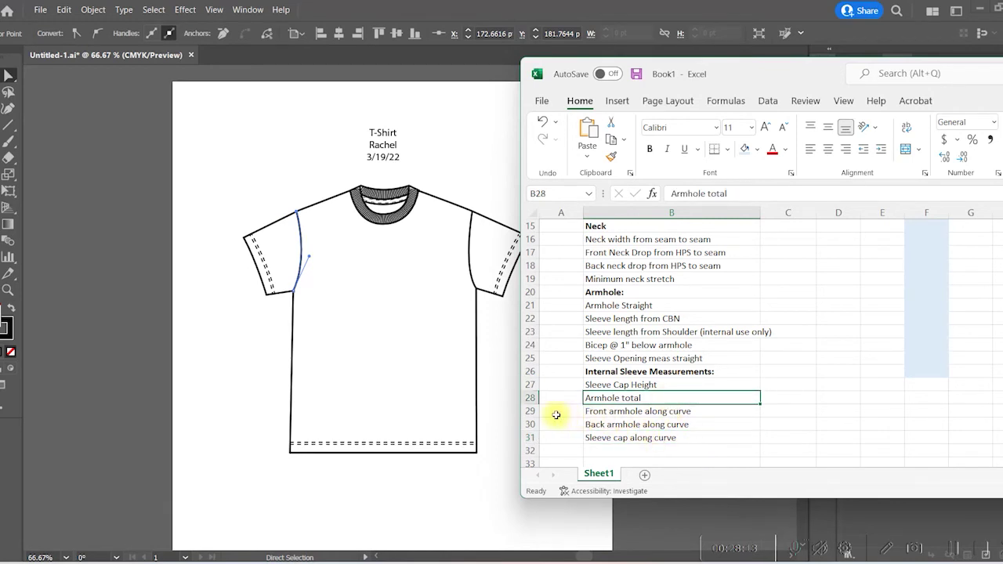
Insert a row above Front armhole along curve and enter Sleeve Cap along curve in cell B29
{"action": "left_click", "coordinate": [529, 410]}
{"action": "right_click", "coordinate": [529, 411]}
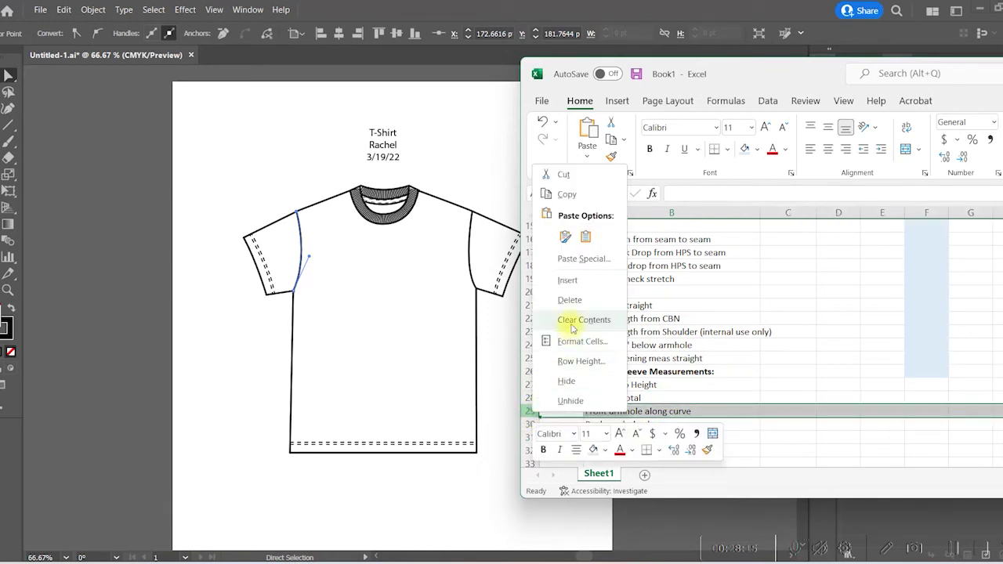
{"action": "left_click", "coordinate": [576, 278]}
{"action": "left_click", "coordinate": [605, 410]}
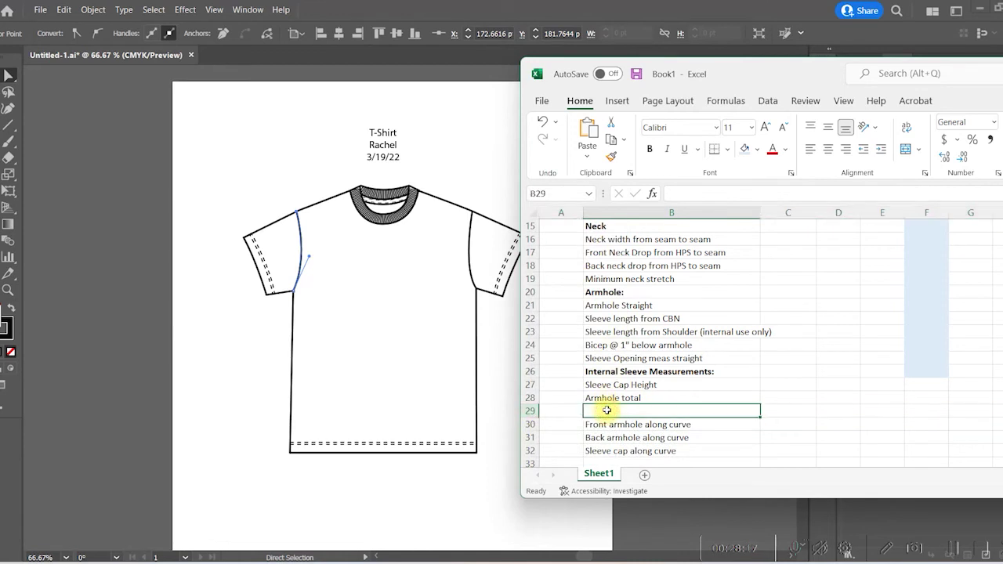
{"action": "type", "text": "Sleeve "}
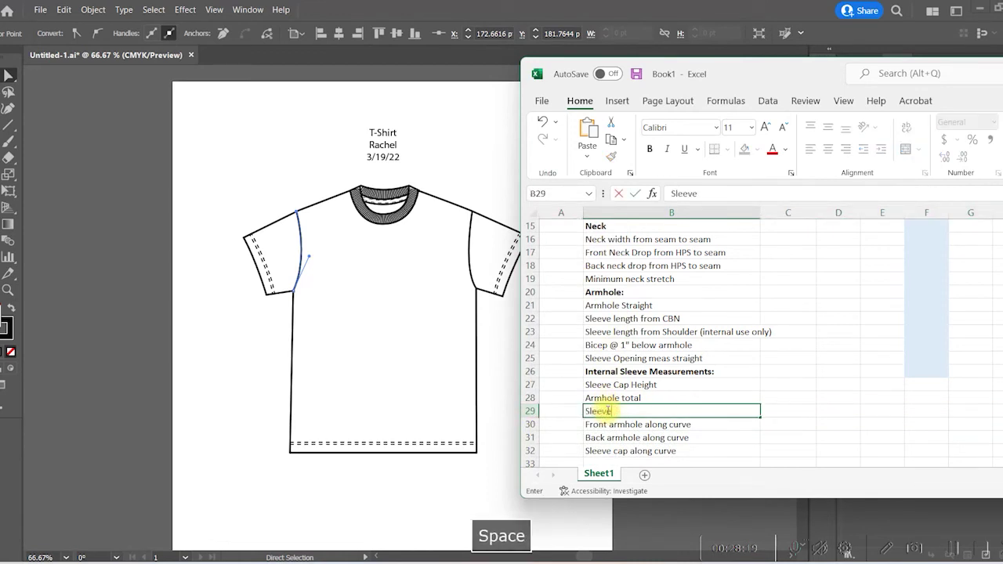
{"action": "type", "text": "Cap along cure"}
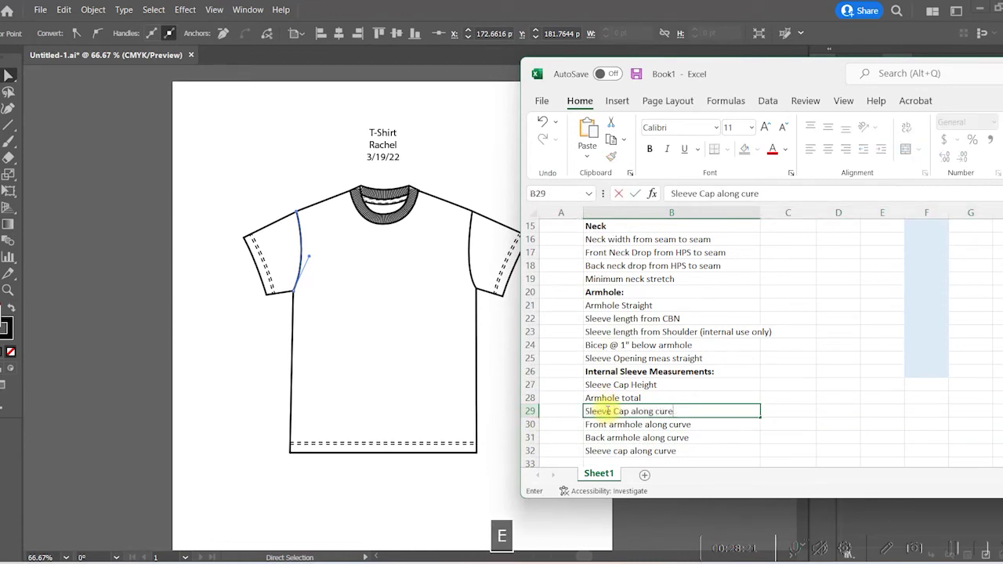
{"action": "key", "text": "Left"}
{"action": "type", "text": "v"}
{"action": "key", "text": "Return"}
Clear the duplicate Sleeve cap along curve label from cell B32
{"action": "left_click", "coordinate": [661, 451]}
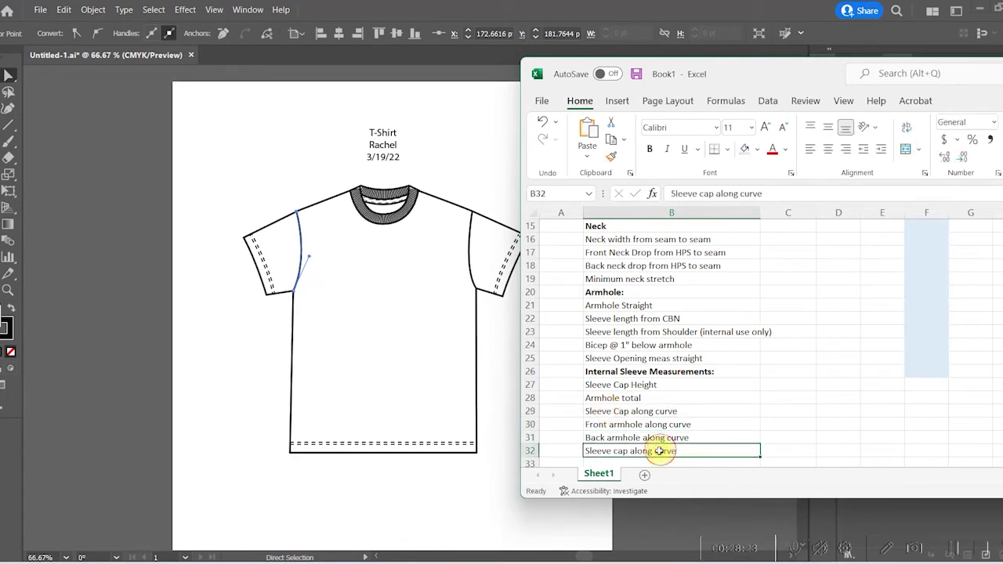
{"action": "key", "text": "BackSpace"}
{"action": "left_click", "coordinate": [630, 411]}
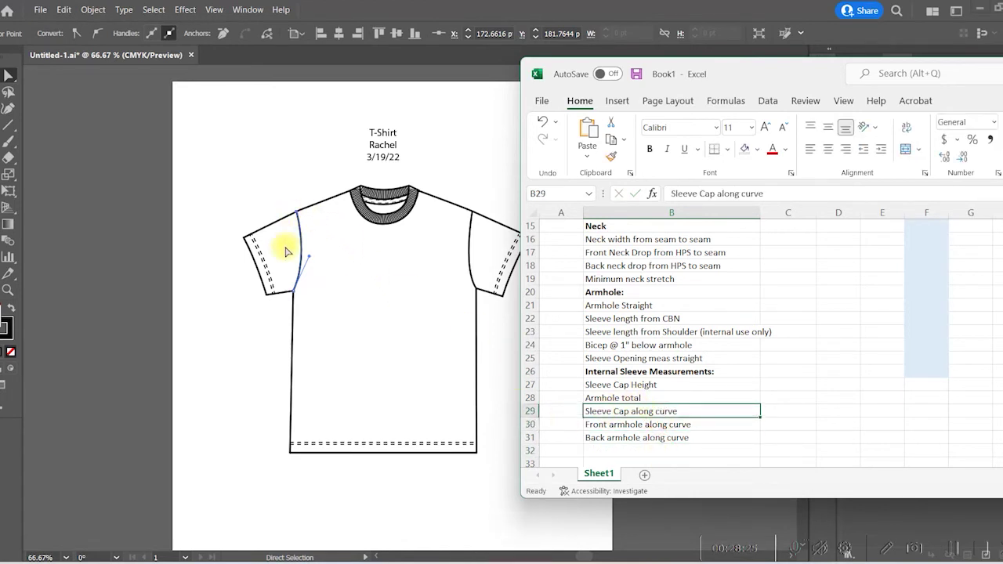
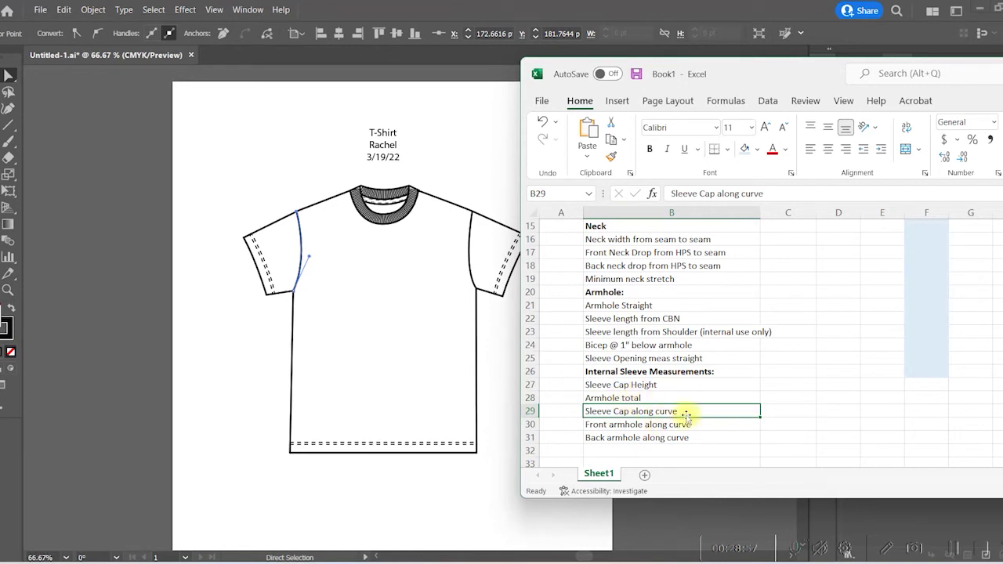
Enter the label Sleeve Inseam Length in cell B32, below Back armhole along curve
{"action": "left_click", "coordinate": [665, 452]}
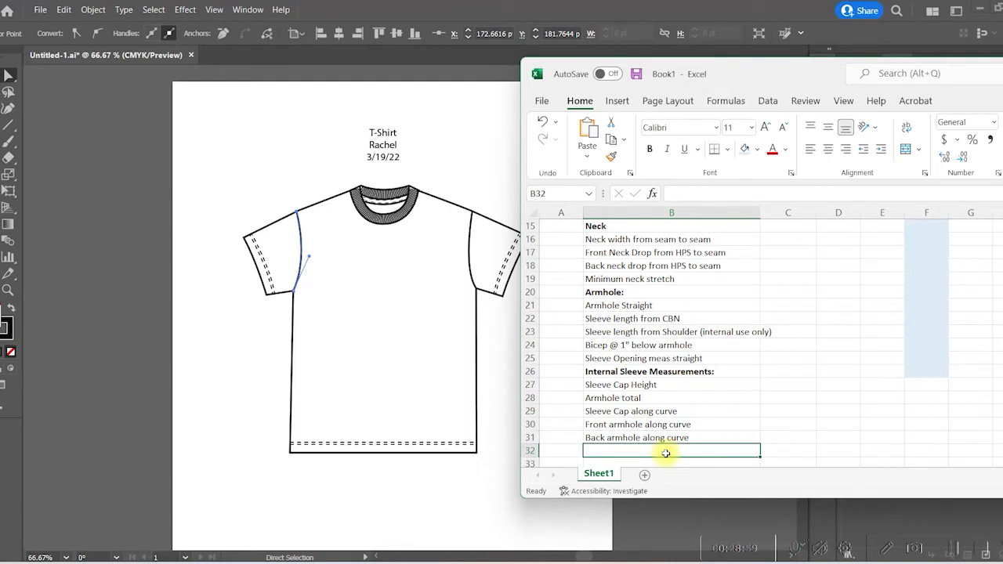
{"action": "type", "text": "Sleeve Inseam "}
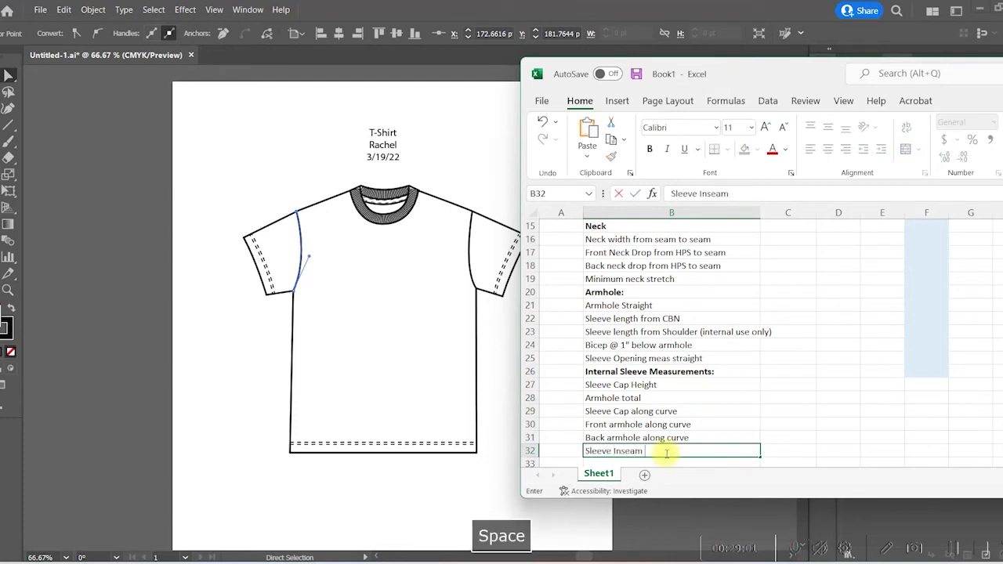
{"action": "type", "text": "Length"}
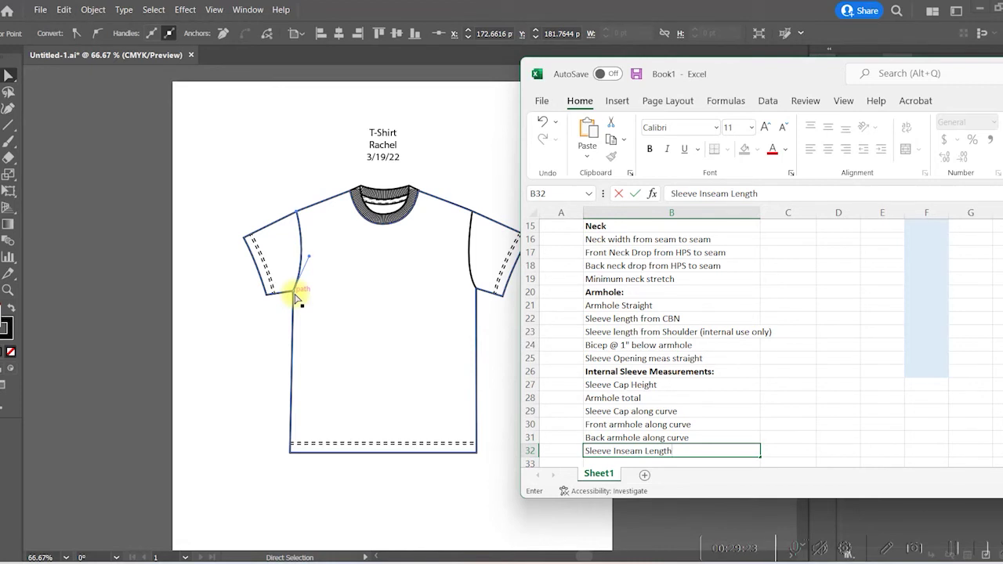
{"action": "left_click", "coordinate": [956, 410]}
Maximize the workbook window so the size chart fills the screen
{"action": "scroll", "coordinate": [939, 417], "scroll_direction": "up", "scroll_amount": 4}
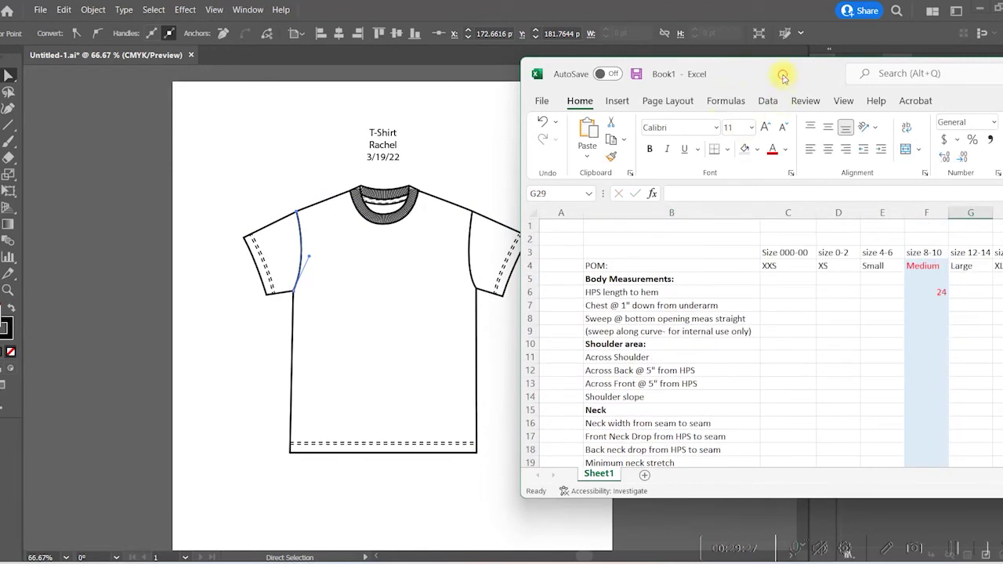
{"action": "left_click_drag", "start_coordinate": [779, 74], "coordinate": [386, 88]}
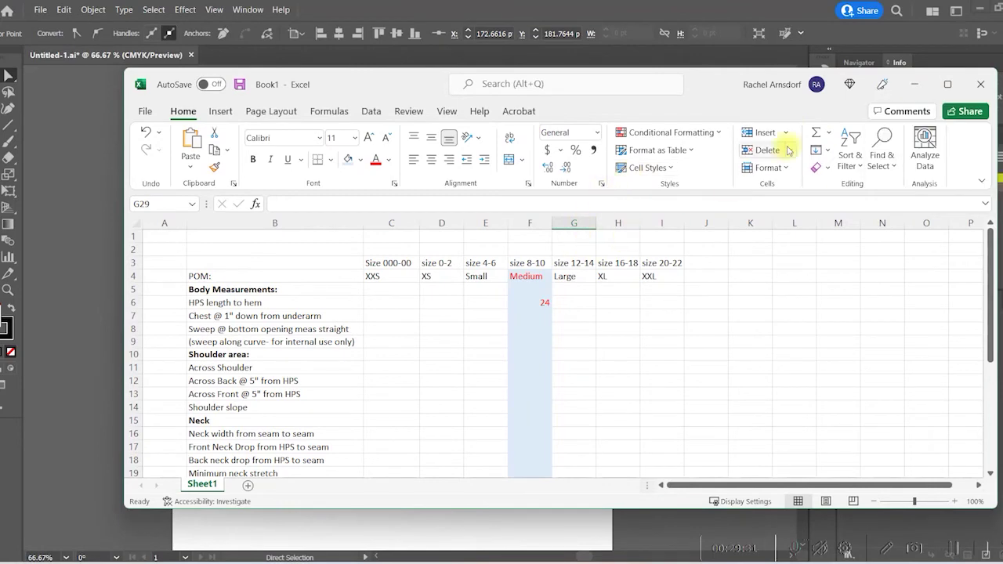
{"action": "left_click", "coordinate": [940, 87]}
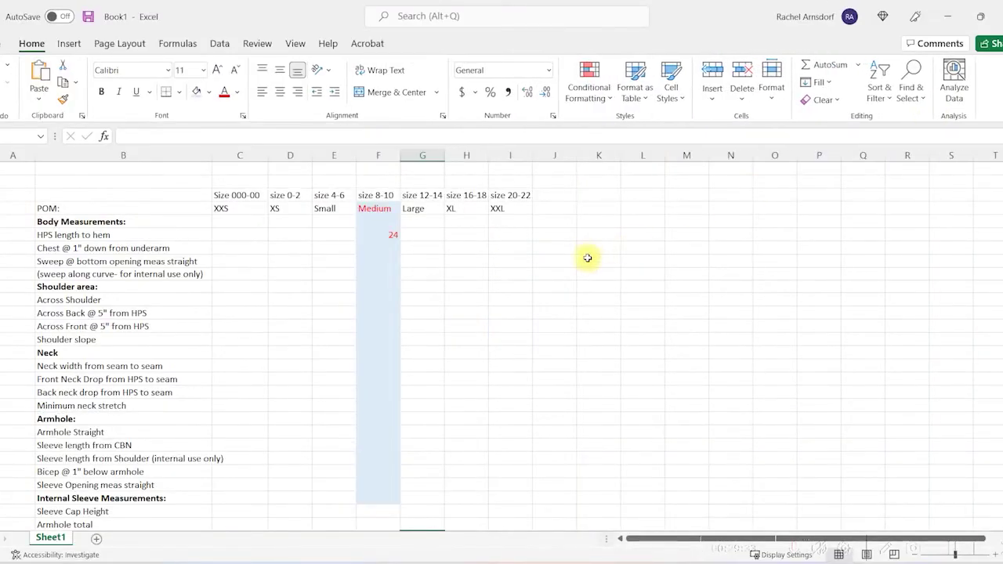
Enter 20 in cell F7 as the Medium value for Chest @ 1" down from underarm
{"action": "scroll", "coordinate": [386, 247], "scroll_direction": "down", "scroll_amount": 1}
{"action": "left_click", "coordinate": [394, 197]}
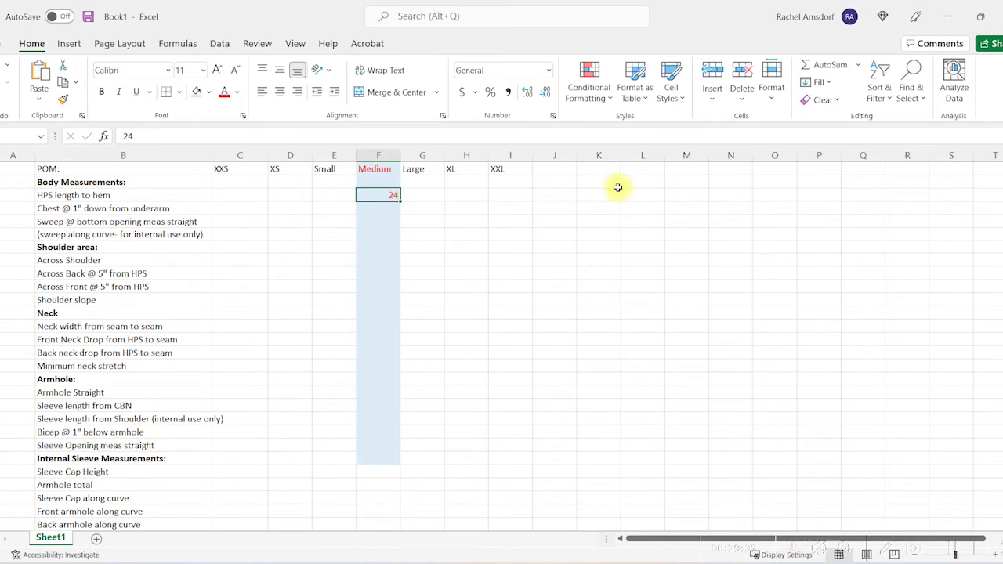
{"action": "key", "text": "Down"}
{"action": "type", "text": "20"}
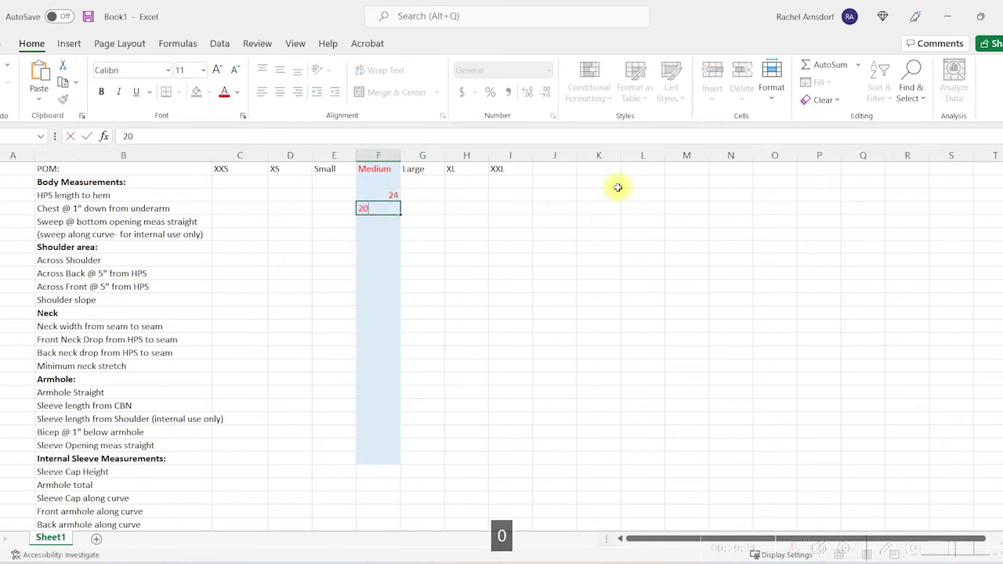
{"action": "key", "text": "Return"}
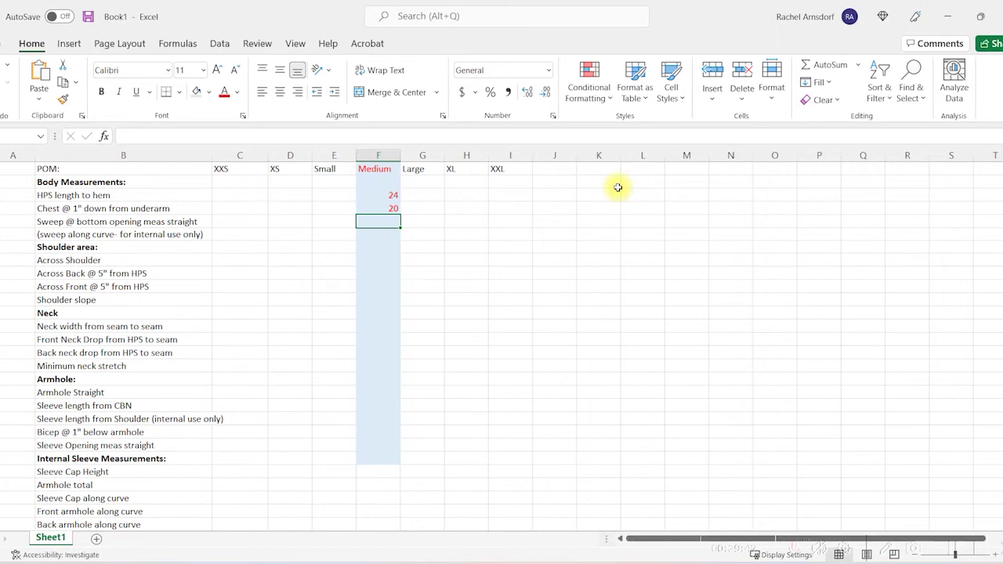
Restore and move the workbook window to uncover the T-shirt sketch, and maximize it again
{"action": "double_click", "coordinate": [705, 14]}
{"action": "left_click_drag", "start_coordinate": [292, 149], "coordinate": [719, 157]}
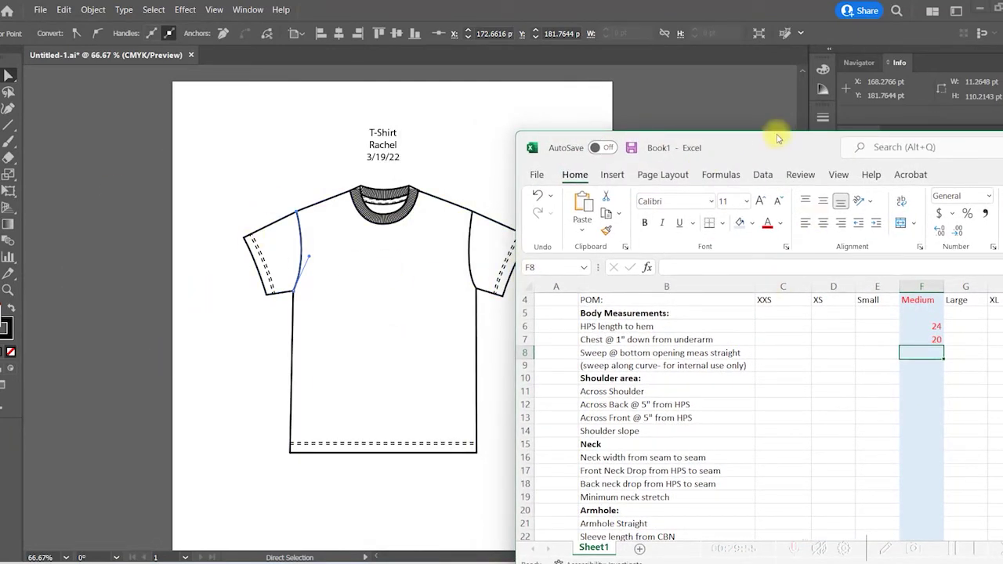
{"action": "left_click_drag", "start_coordinate": [778, 139], "coordinate": [286, 94]}
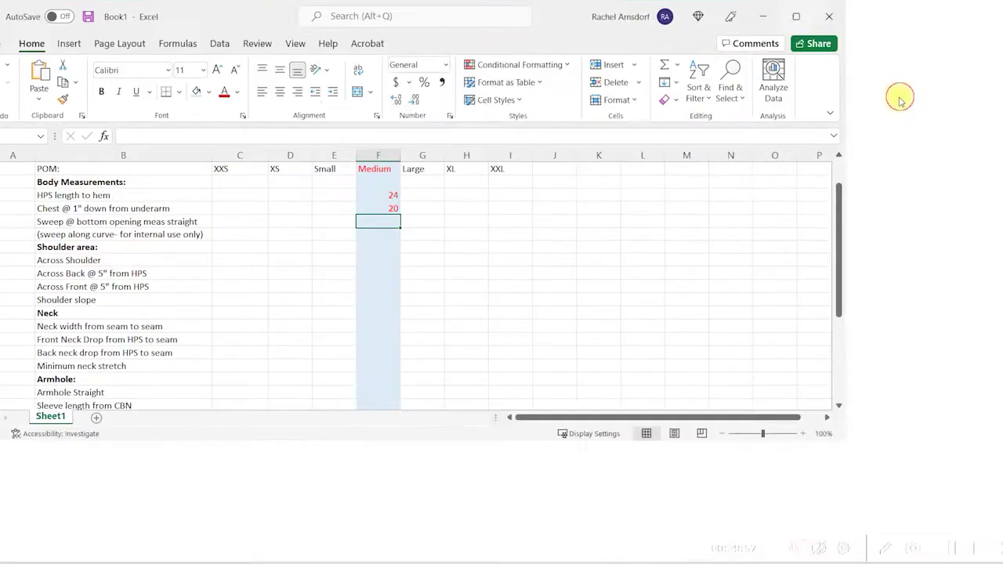
{"action": "key", "text": "super+Up"}
Open the Chest @ 1" down from underarm label in cell B7 for editing
{"action": "left_click", "coordinate": [219, 239]}
{"action": "double_click", "coordinate": [133, 209]}
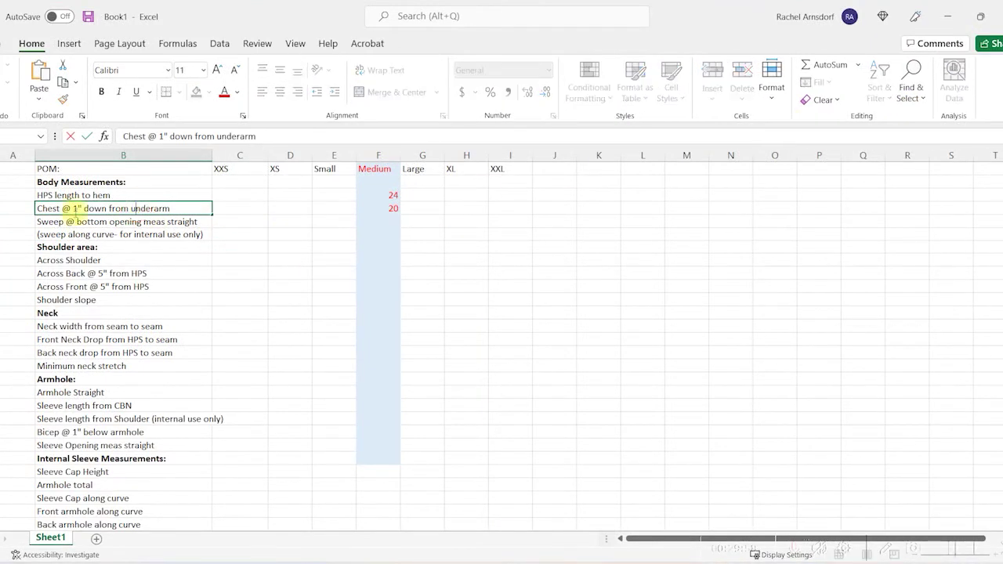
Insert "1/2 meas" after "Chest" and after "Sweep" in the two Body Measurements labels
{"action": "left_click", "coordinate": [60, 208]}
{"action": "type", "text": "1/2 meas"}
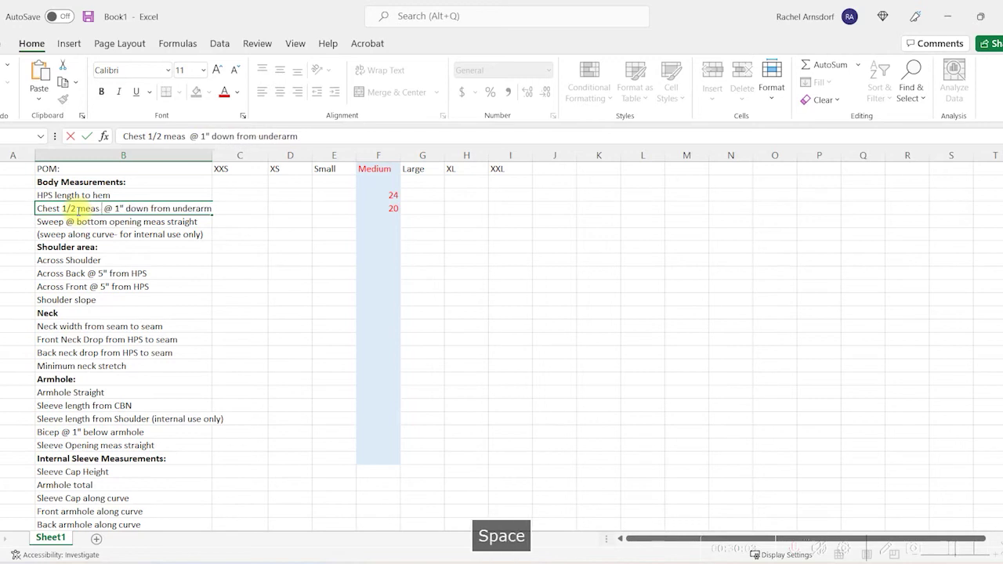
{"action": "left_click", "coordinate": [63, 221]}
{"action": "key", "text": "ctrl+Down"}
{"action": "scroll", "coordinate": [96, 288], "scroll_direction": "up", "scroll_amount": 3}
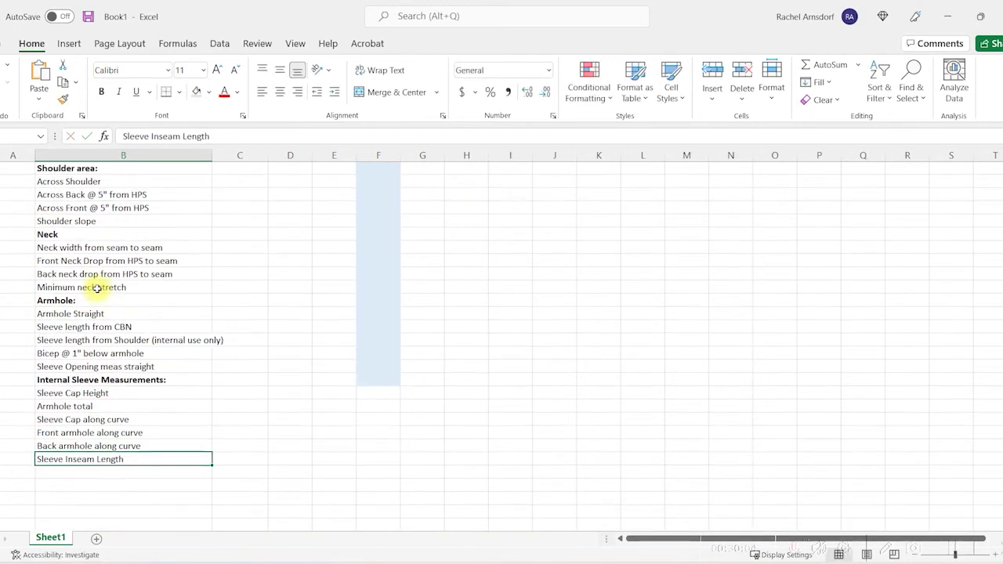
{"action": "scroll", "coordinate": [95, 288], "scroll_direction": "up", "scroll_amount": 2}
{"action": "left_click", "coordinate": [67, 221]}
{"action": "double_click", "coordinate": [69, 221]}
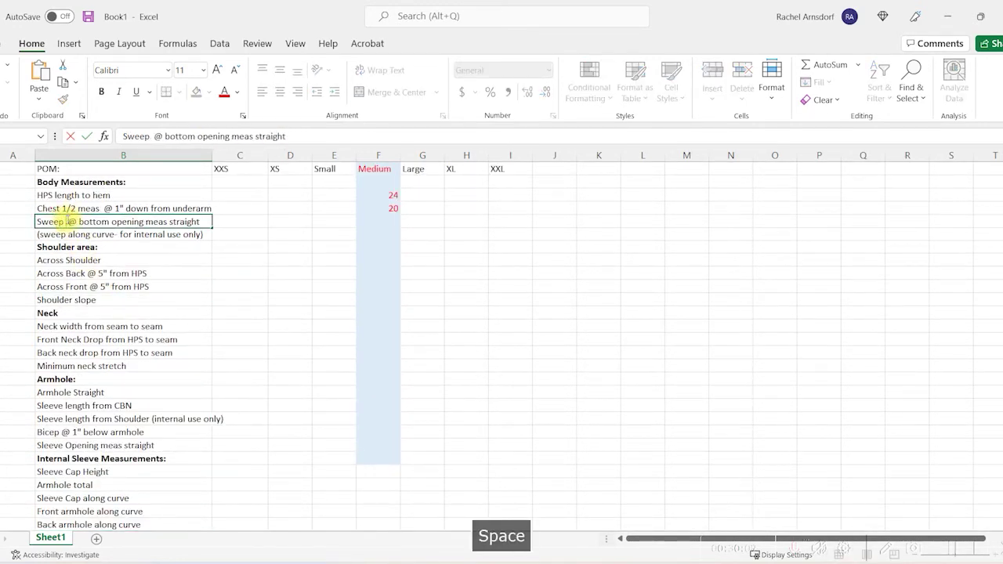
{"action": "type", "text": "1/2 meas"}
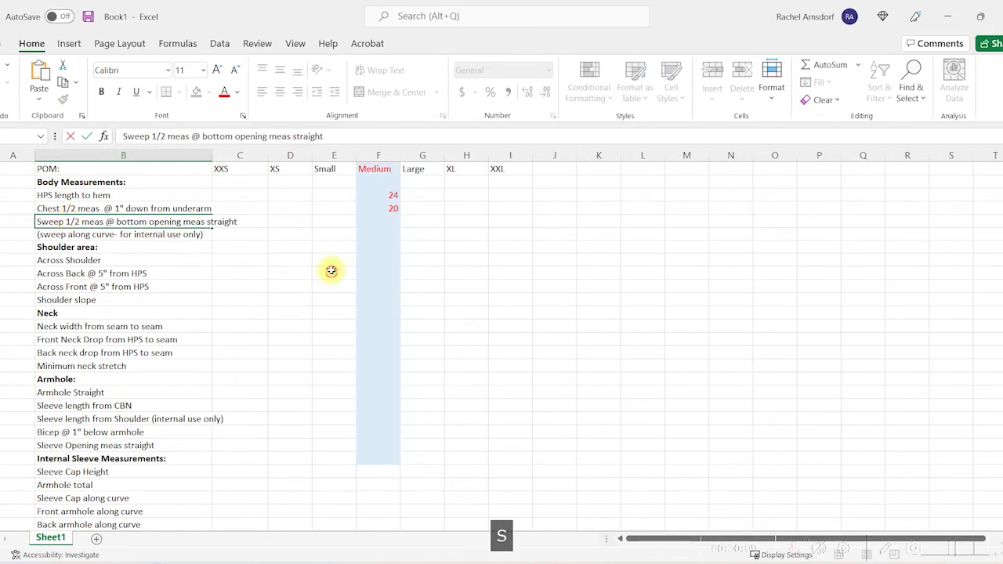
{"action": "left_click", "coordinate": [331, 271]}
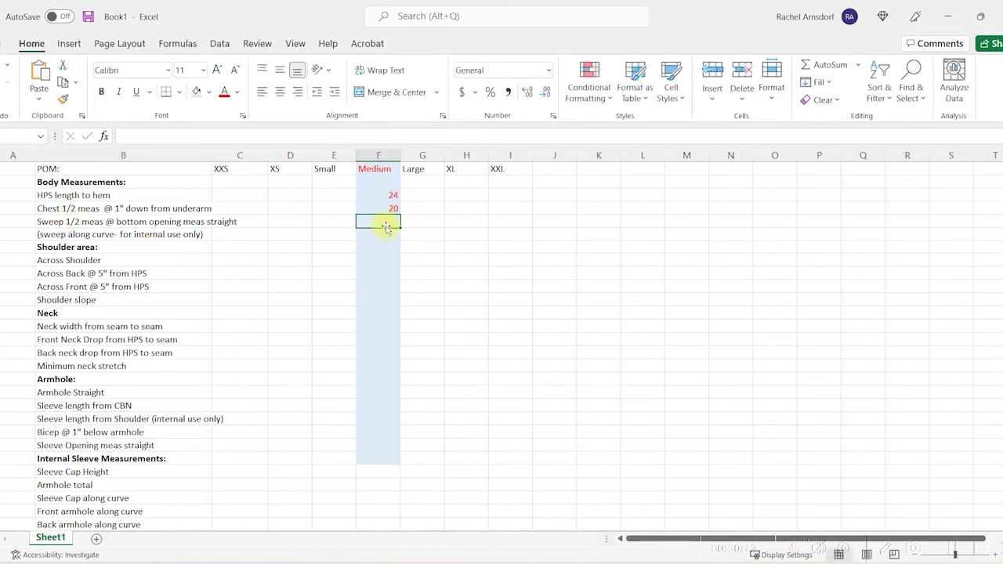
Enter the Medium values 21 for the sweep at bottom opening and 19 for Across Shoulder
{"action": "type", "text": "21"}
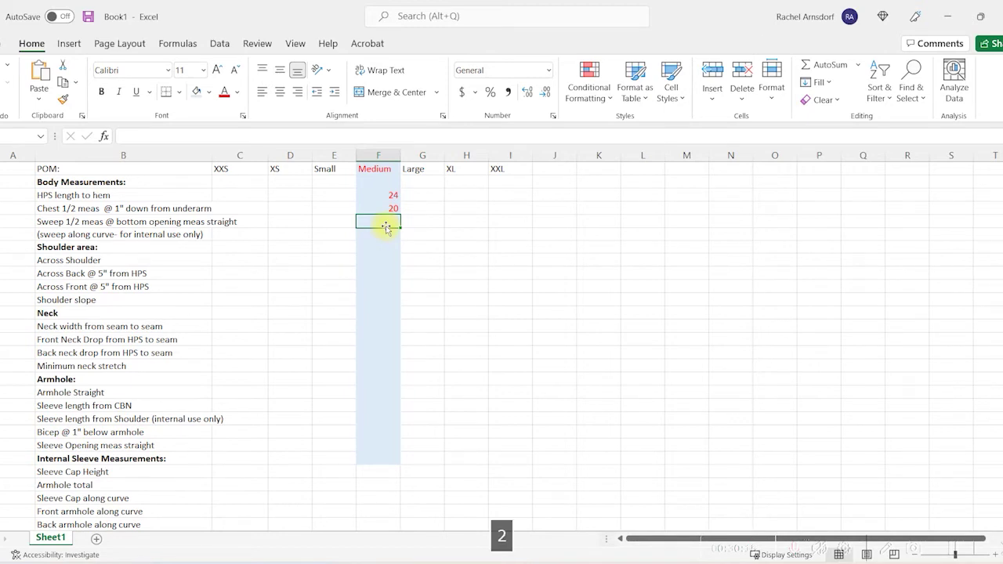
{"action": "key", "text": "Return"}
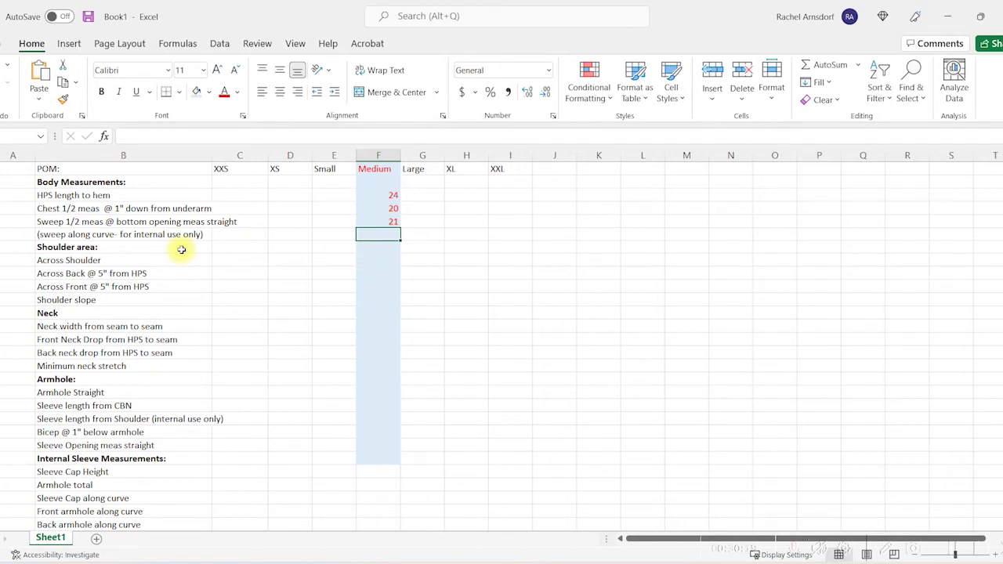
{"action": "left_click", "coordinate": [377, 250]}
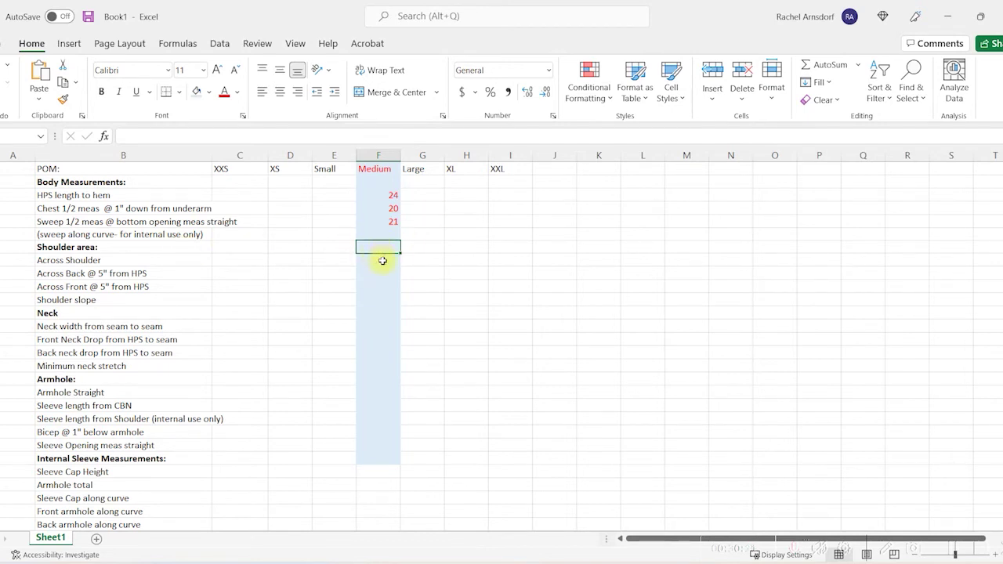
{"action": "left_click", "coordinate": [382, 261]}
{"action": "type", "text": "19"}
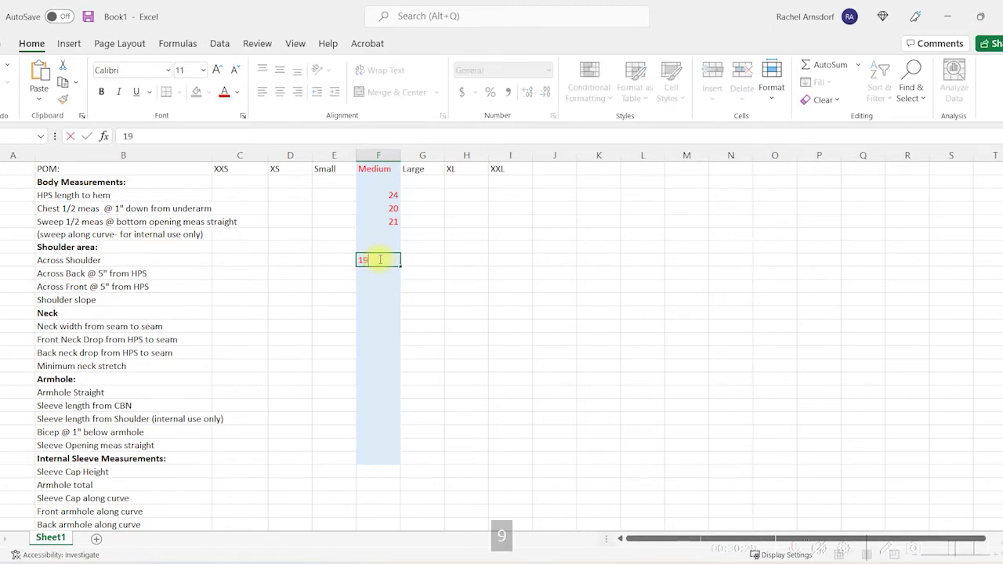
{"action": "key", "text": "Return"}
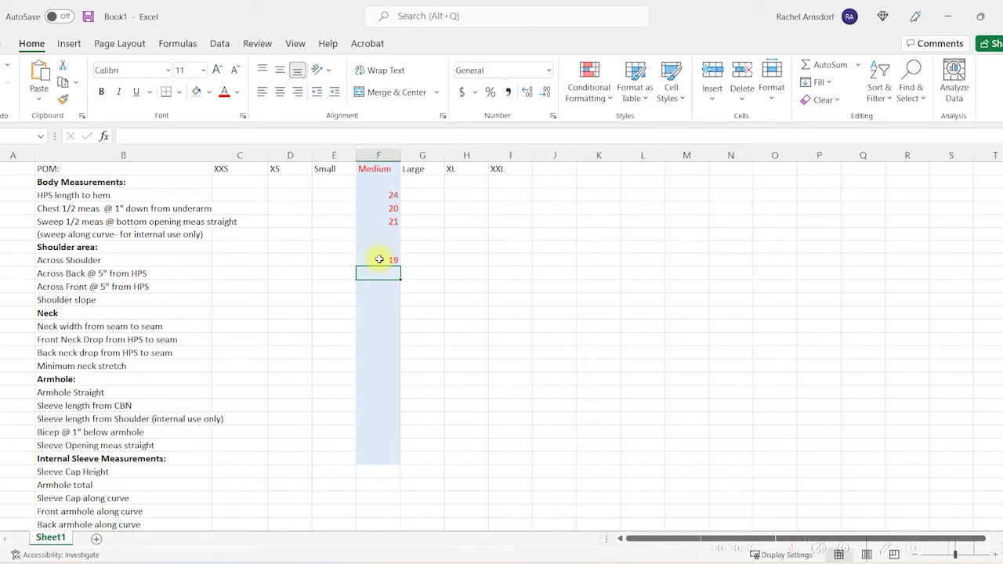
Enter the Medium values 18.5 for Across Back and 18 for Across Front at 5" from HPS
{"action": "type", "text": "18.5"}
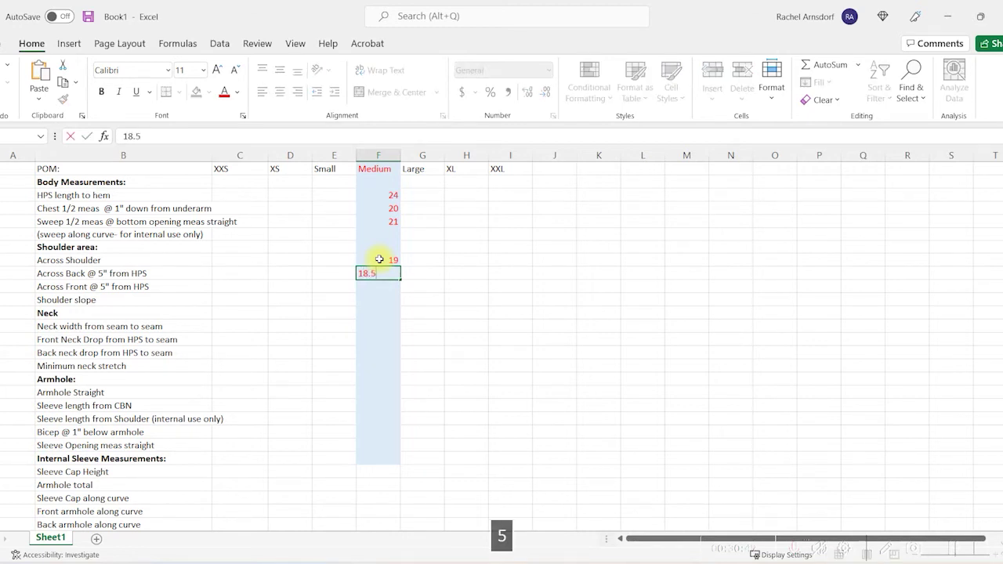
{"action": "key", "text": "Return"}
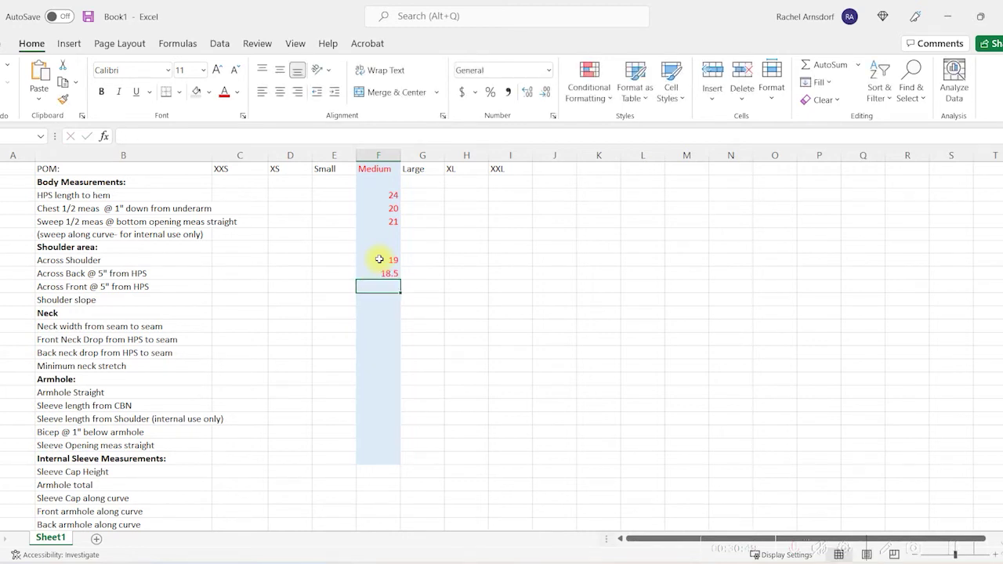
{"action": "type", "text": "18"}
{"action": "key", "text": "Return"}
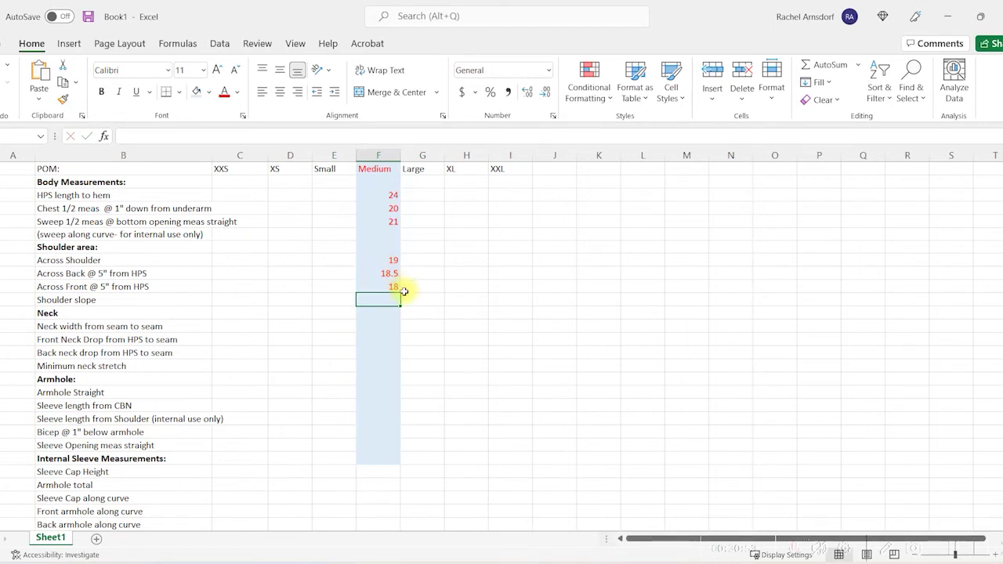
{"action": "left_click", "coordinate": [393, 286]}
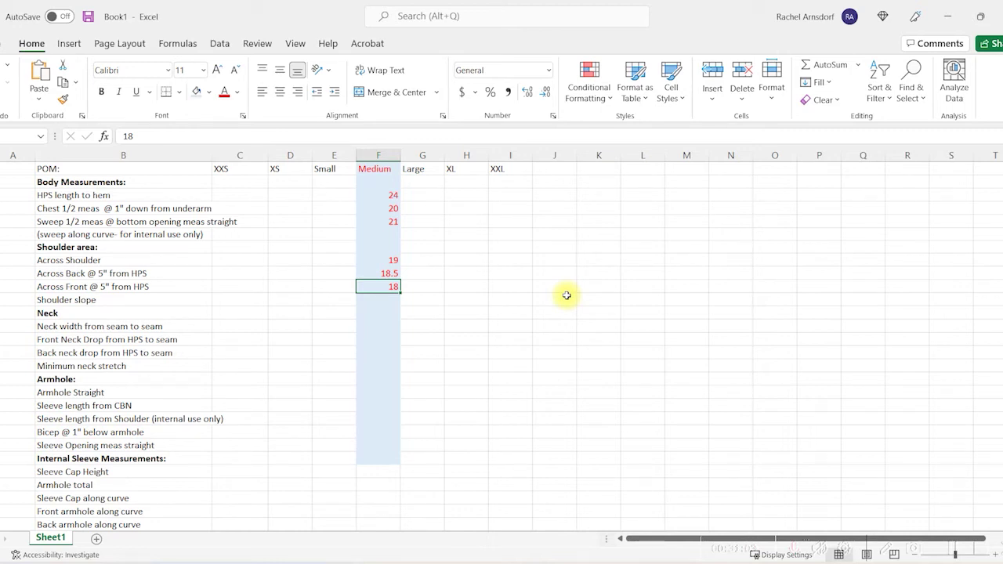
Set the Medium shoulder slope to 1.25
{"action": "left_click", "coordinate": [368, 299]}
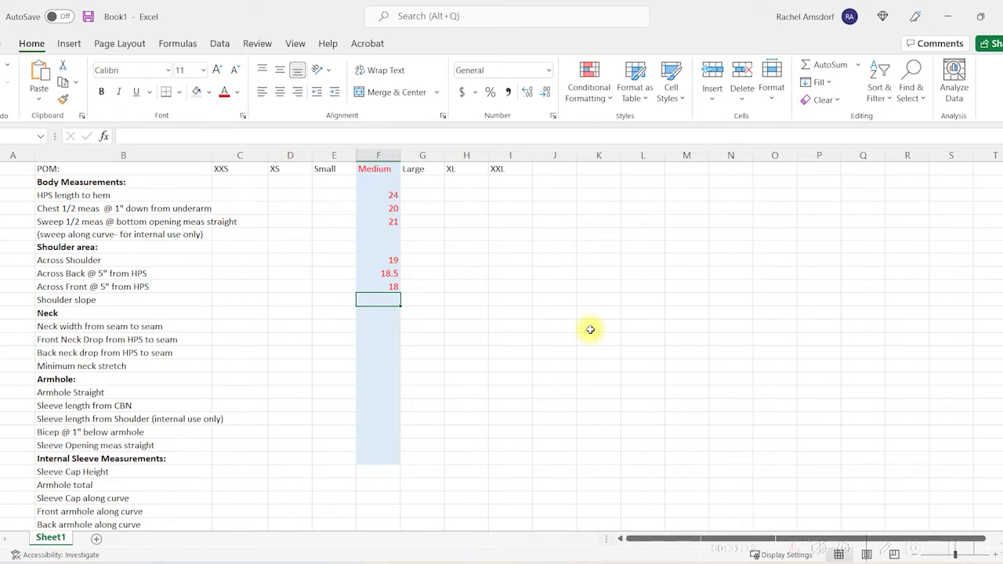
{"action": "type", "text": "1"}
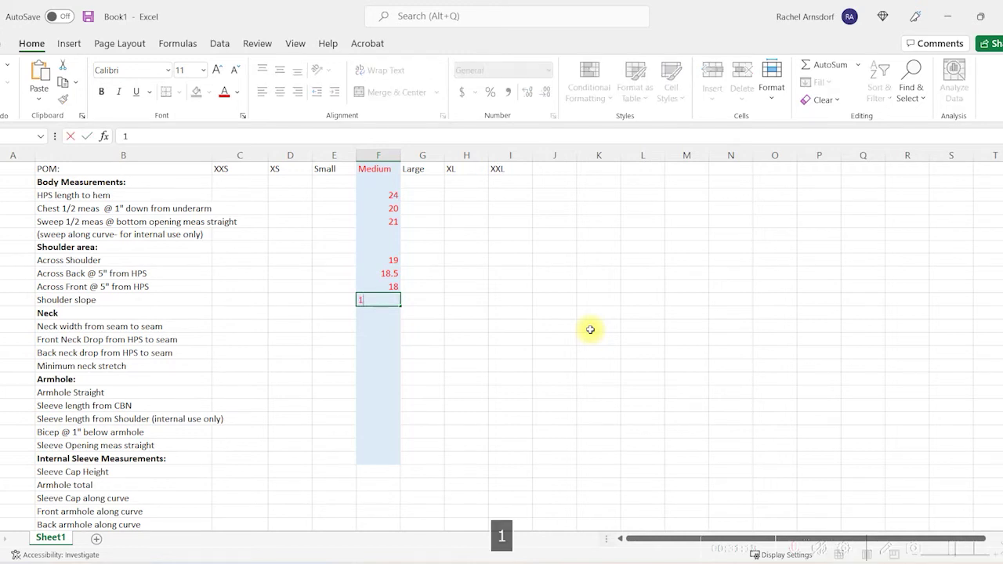
{"action": "type", "text": ".25"}
{"action": "key", "text": "Return"}
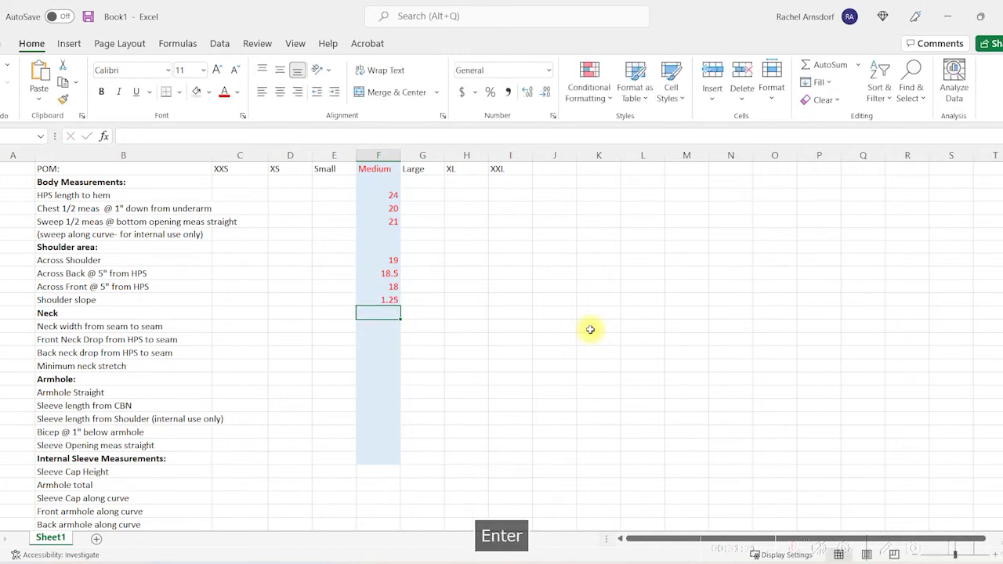
{"action": "left_click", "coordinate": [369, 328]}
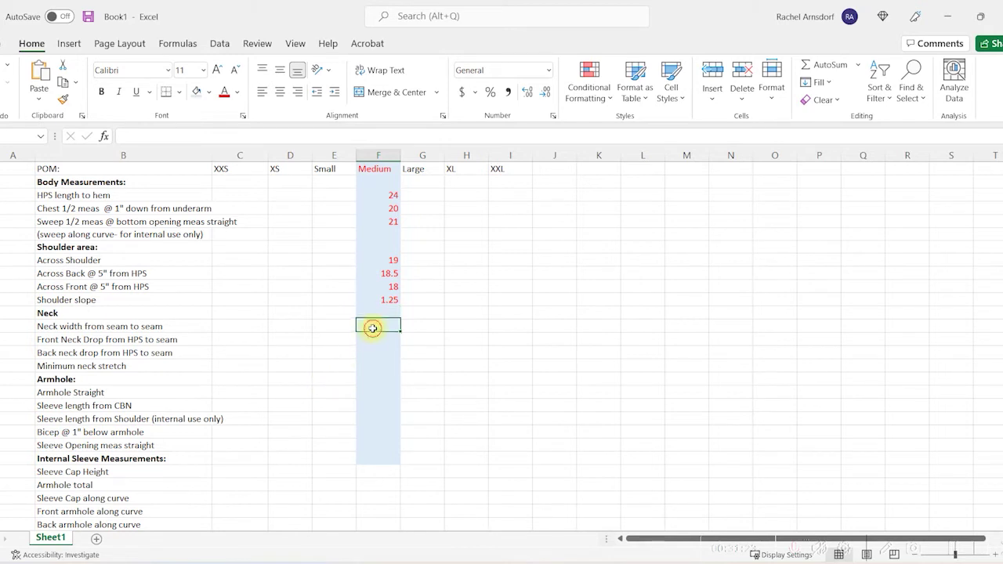
{"action": "type", "text": "6."}
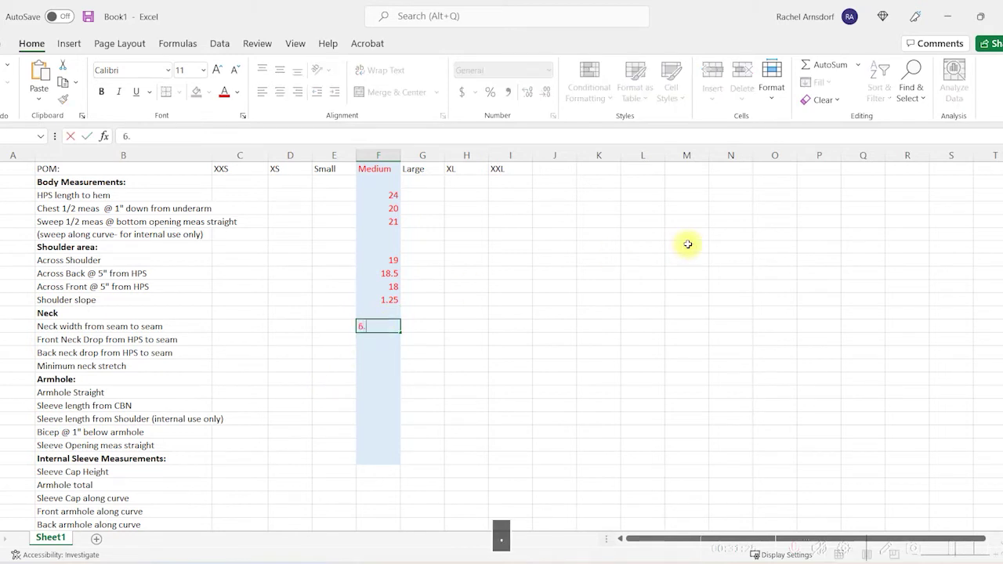
{"action": "key", "text": "BackSpace"}
{"action": "key", "text": "BackSpace"}
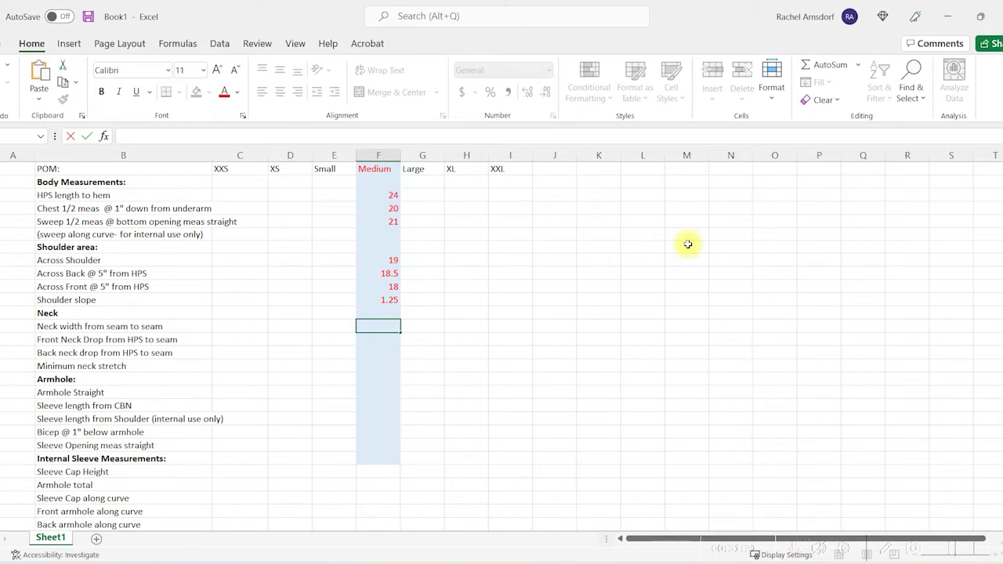
Insert a new row above the Armhole heading and label it "Neck Rib Banding Height"
{"action": "left_click", "coordinate": [1, 379]}
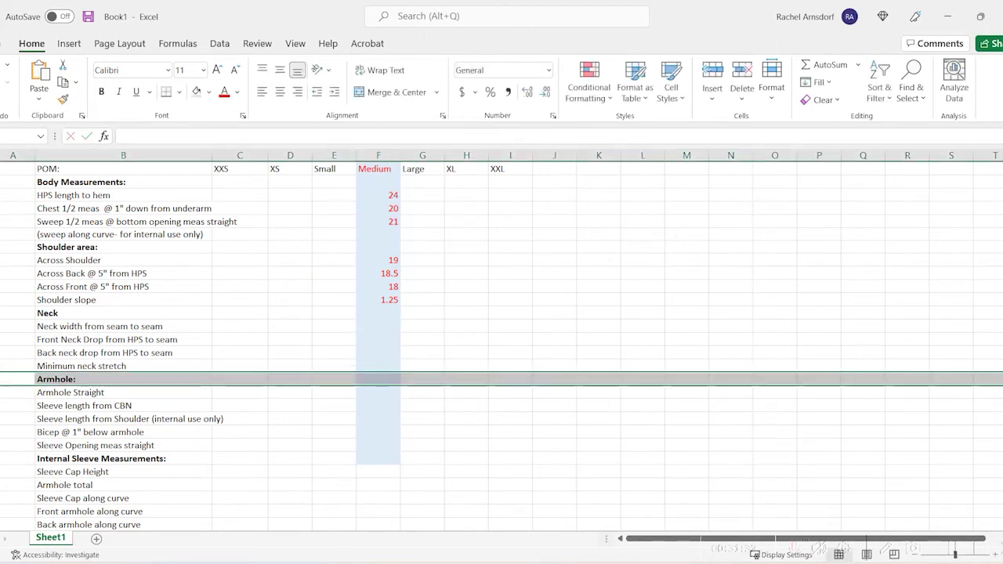
{"action": "right_click", "coordinate": [2, 379]}
{"action": "left_click", "coordinate": [32, 247]}
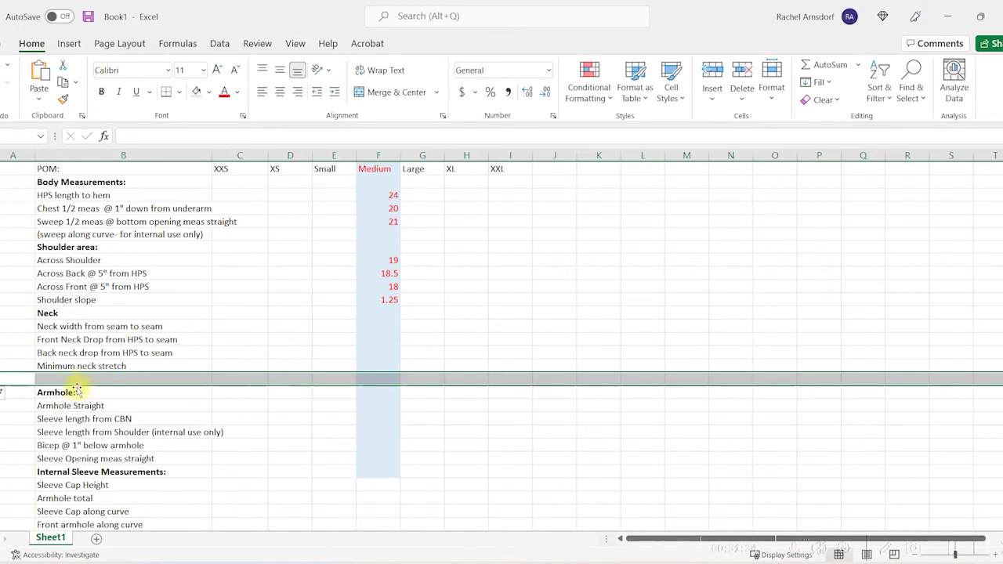
{"action": "key", "text": "Right"}
{"action": "type", "text": "Neck Rib"}
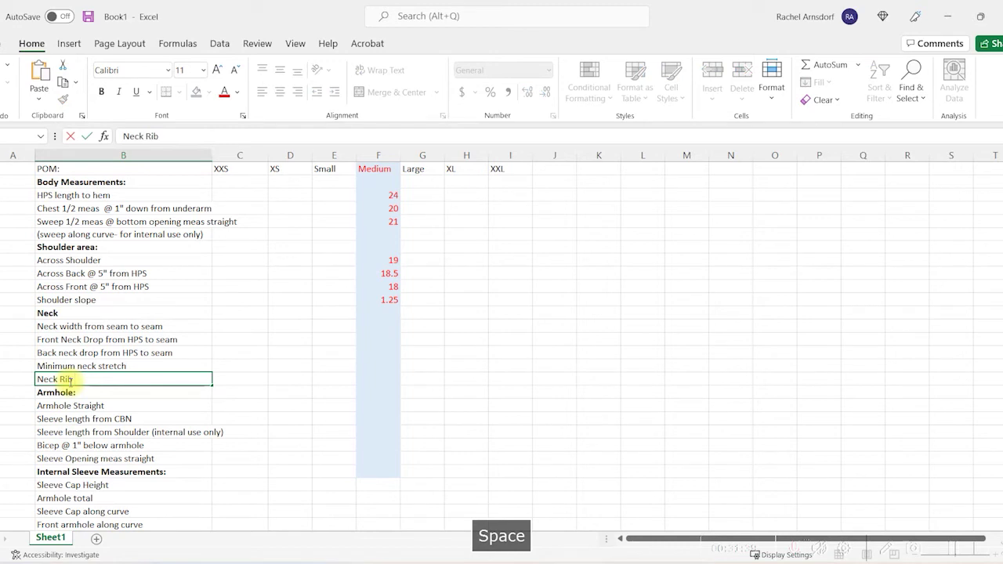
{"action": "key", "text": "BackSpace"}
{"action": "key", "text": "BackSpace"}
{"action": "key", "text": "BackSpace"}
{"action": "type", "text": "R"}
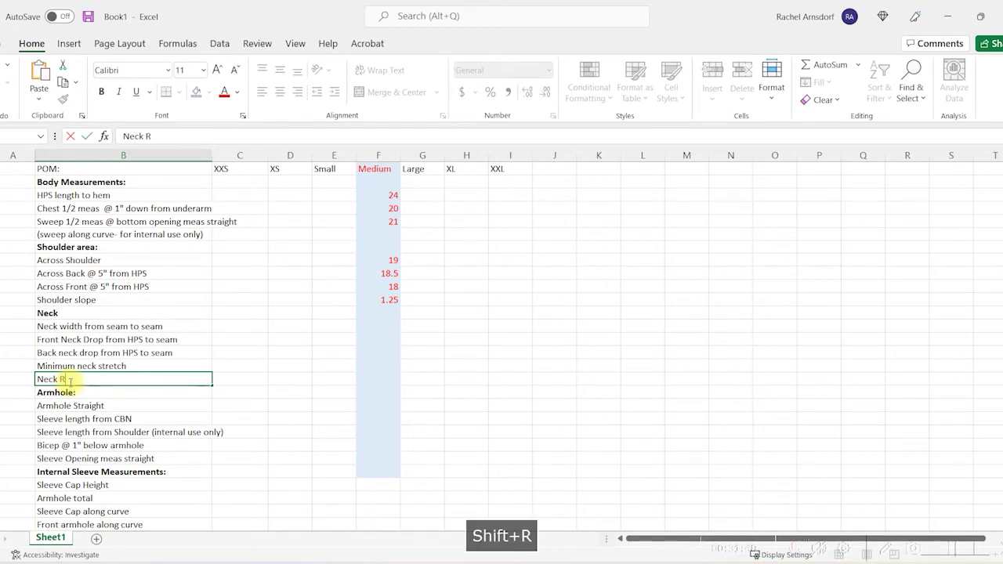
{"action": "type", "text": "ib Banding Height"}
{"action": "key", "text": "Tab"}
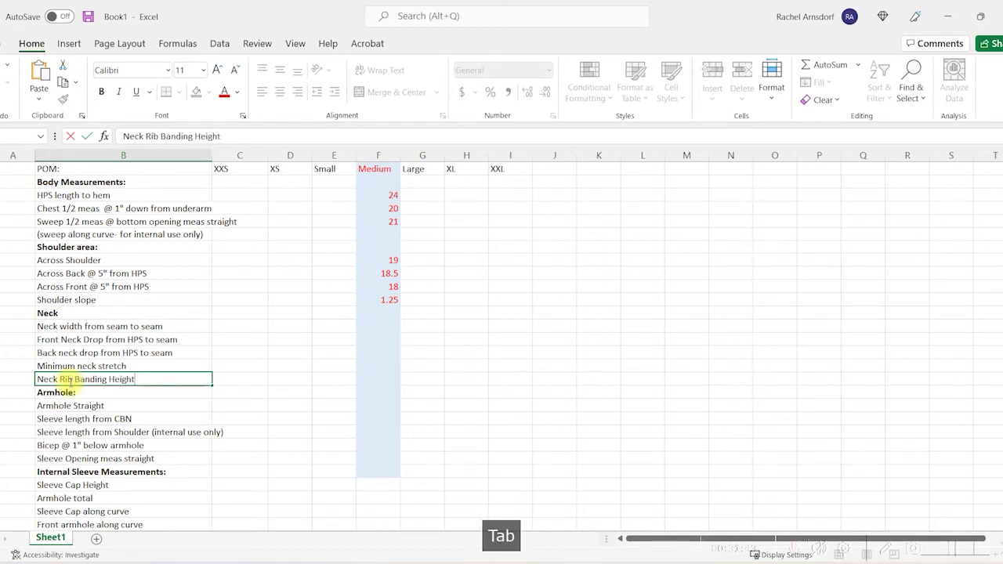
Set the Medium value for Neck Rib Banding Height to .75
{"action": "key", "text": "Tab"}
{"action": "key", "text": "Tab"}
{"action": "key", "text": "Tab"}
{"action": "type", "text": "1"}
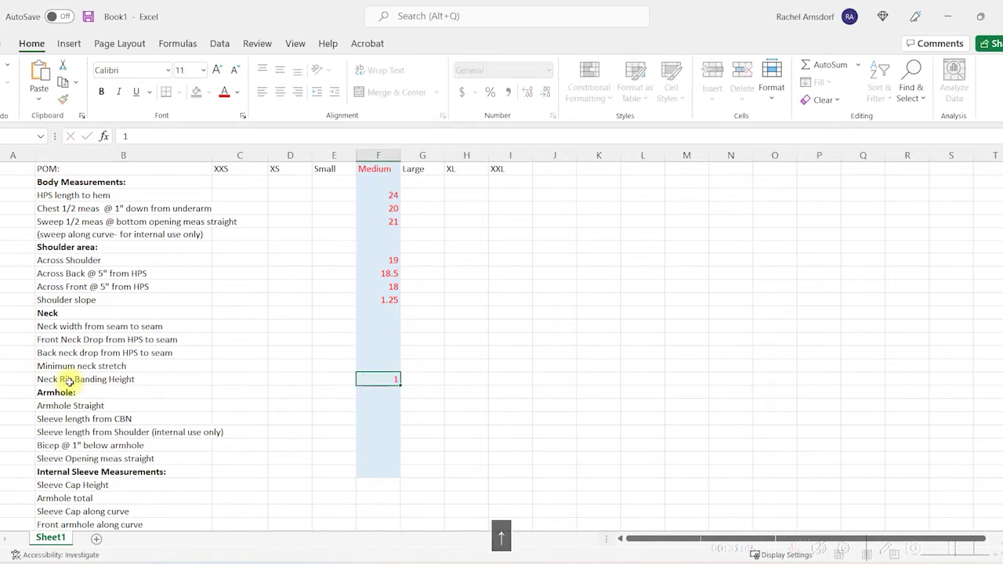
{"action": "key", "text": "Up"}
{"action": "key", "text": "Down"}
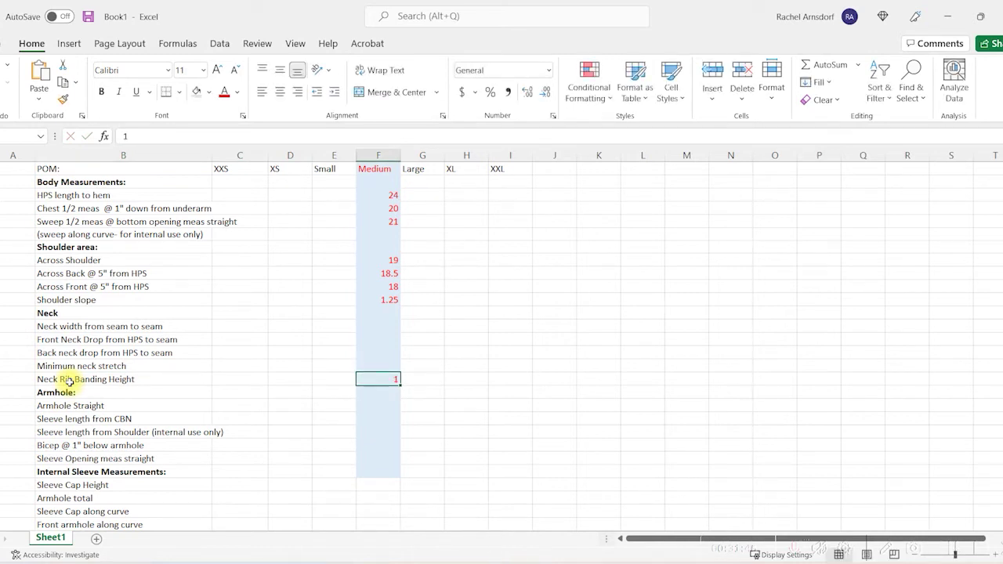
{"action": "type", "text": ".75"}
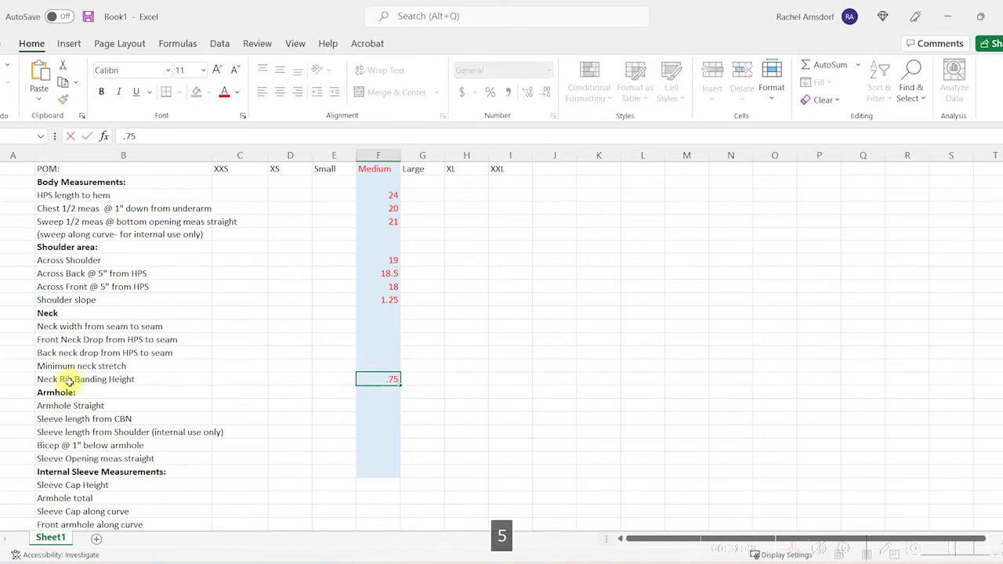
Enter the Medium values 8 for neck width from seam to seam and 4 for Front Neck Drop
{"action": "key", "text": "Up"}
{"action": "key", "text": "Up"}
{"action": "key", "text": "Up"}
{"action": "key", "text": "Up"}
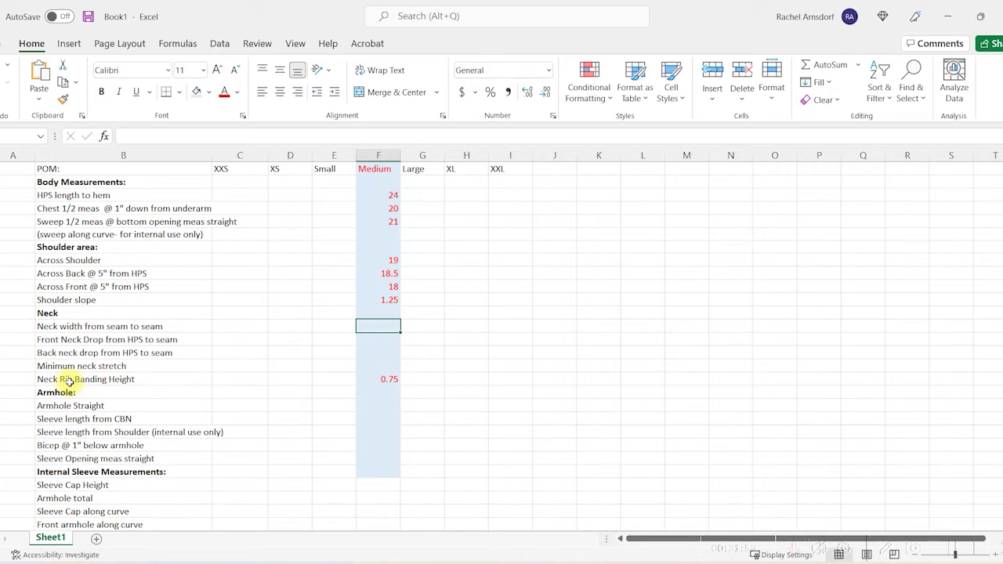
{"action": "type", "text": "8"}
{"action": "key", "text": "Return"}
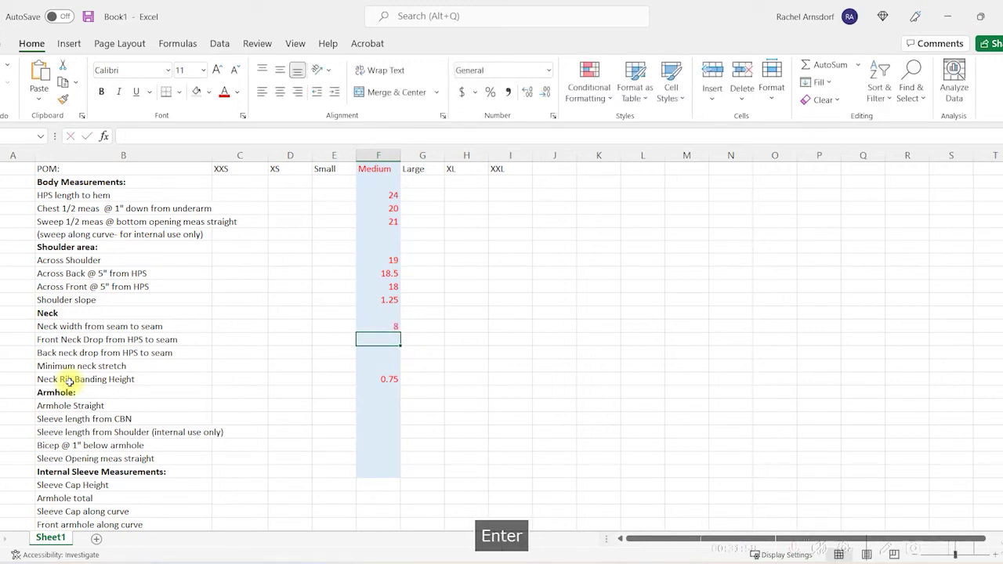
{"action": "type", "text": "4"}
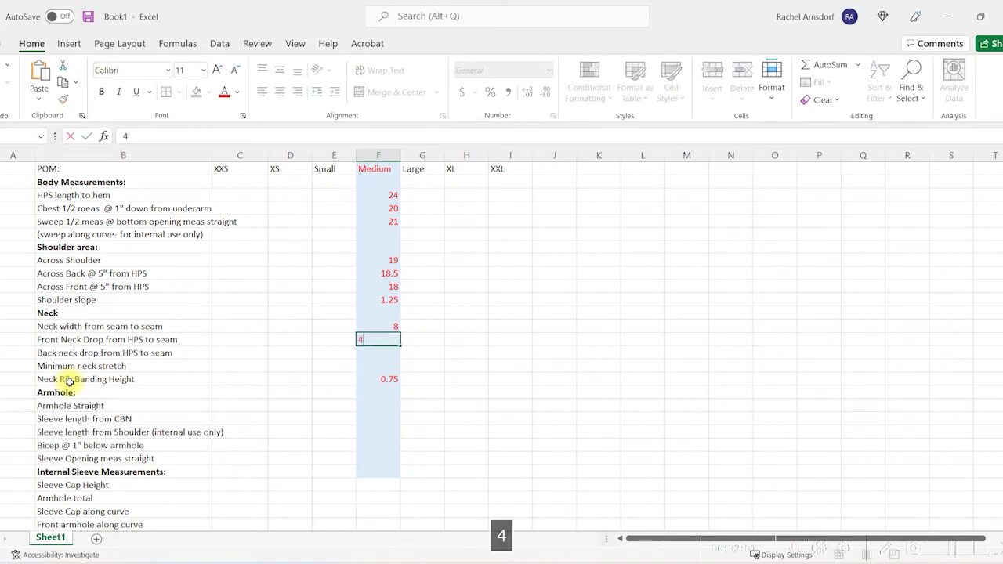
{"action": "key", "text": "Down"}
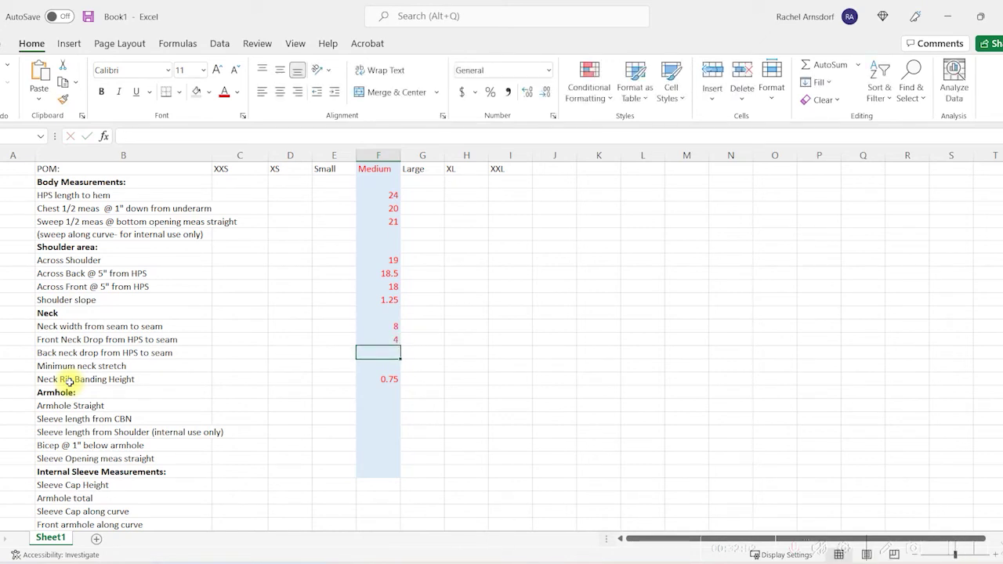
Set the Medium back neck drop from HPS to seam to 1.5
{"action": "type", "text": "1.5"}
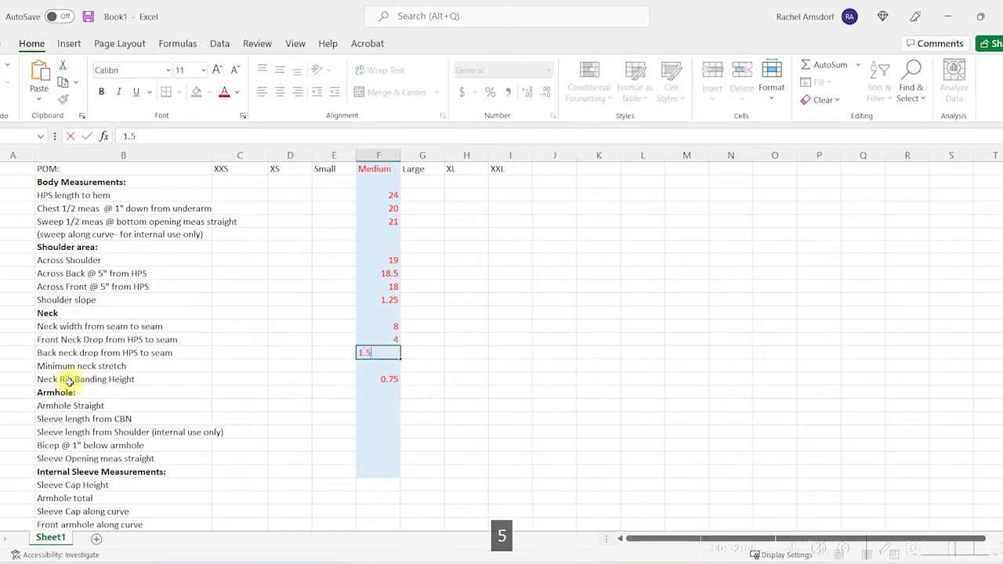
{"action": "key", "text": "BackSpace"}
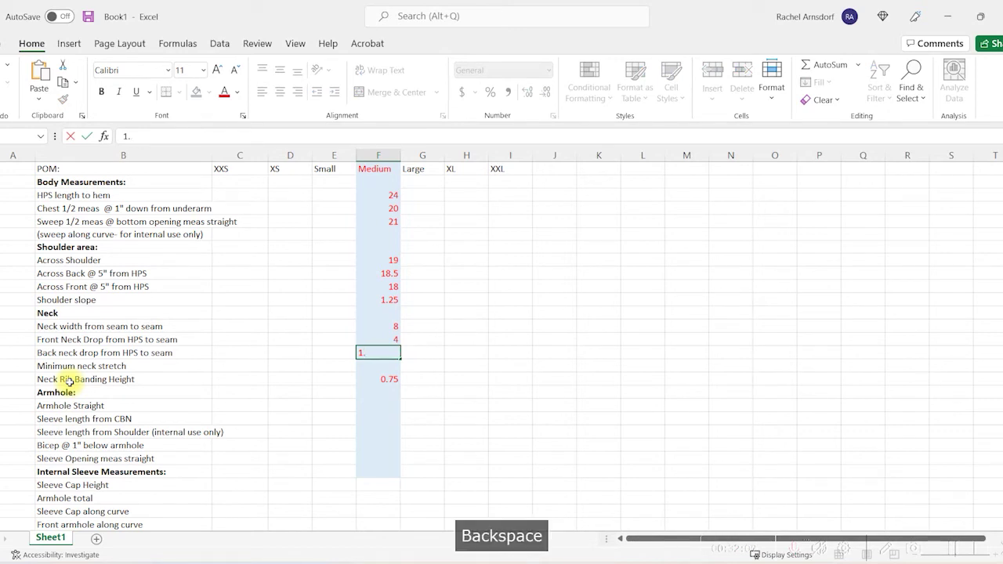
{"action": "type", "text": ".5"}
{"action": "key", "text": "Return"}
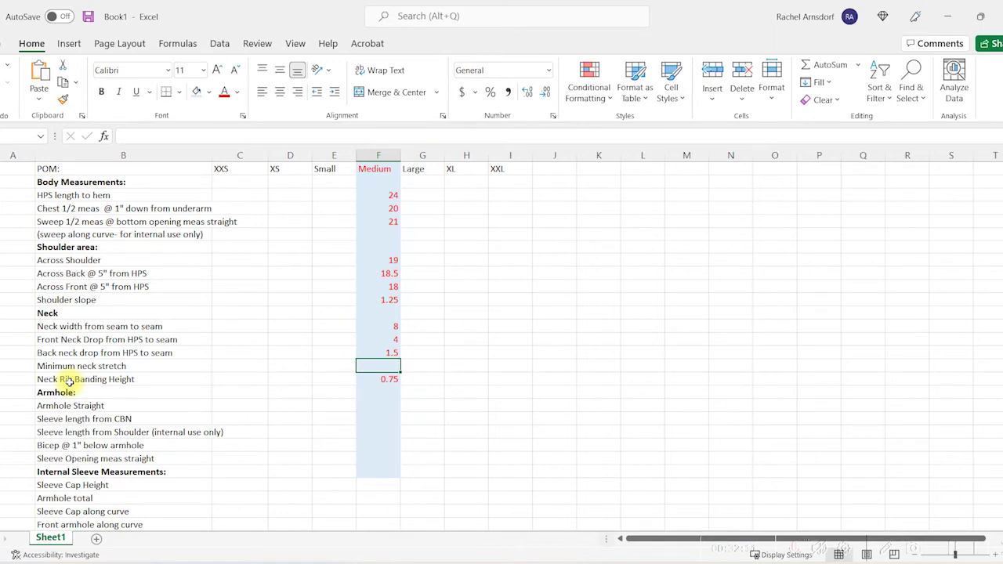
Enter the Medium values 23 for Minimum neck stretch and 9 for Armhole Straight
{"action": "type", "text": "23"}
{"action": "key", "text": "Return"}
{"action": "left_click", "coordinate": [384, 391]}
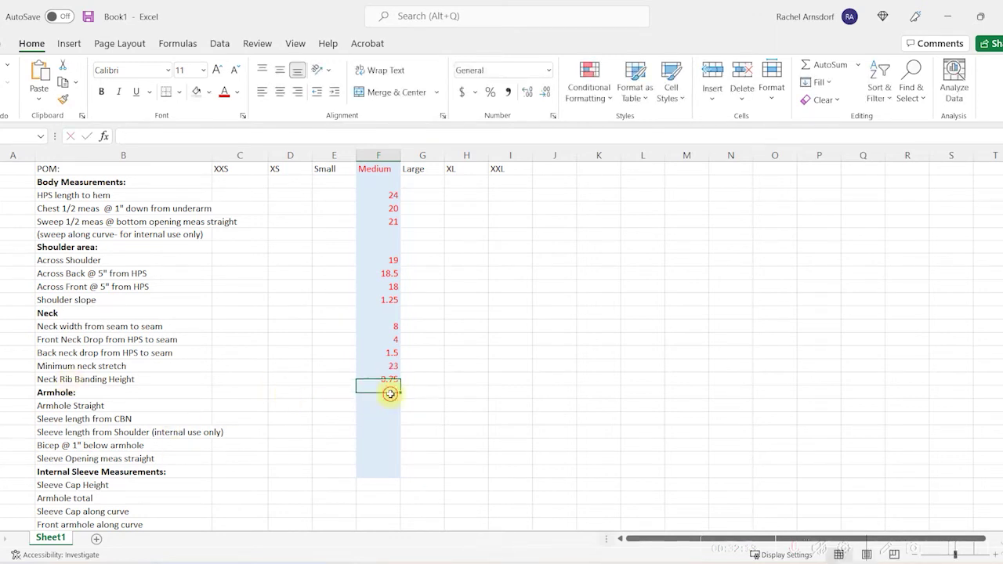
{"action": "left_click", "coordinate": [384, 406]}
{"action": "type", "text": "9"}
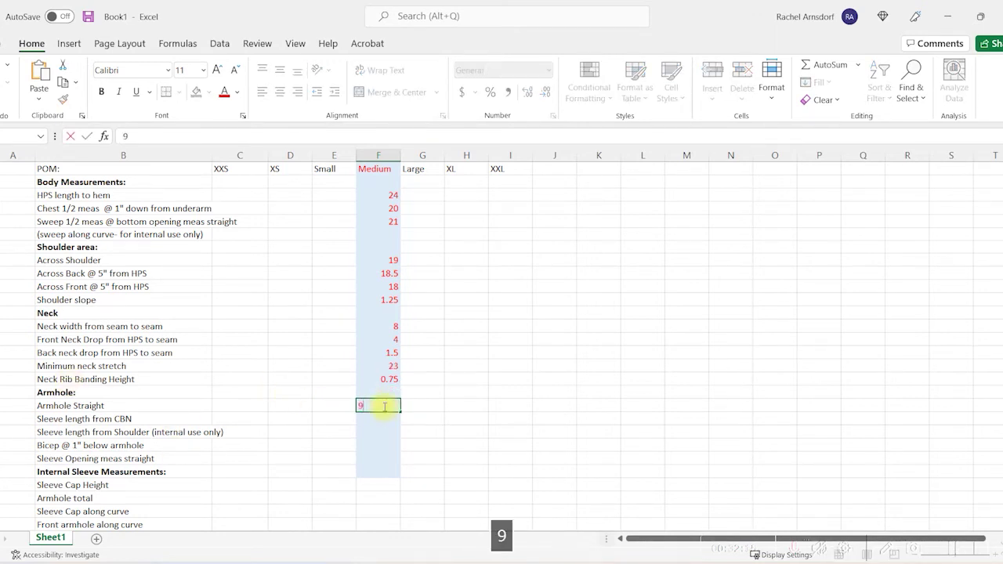
{"action": "key", "text": "Return"}
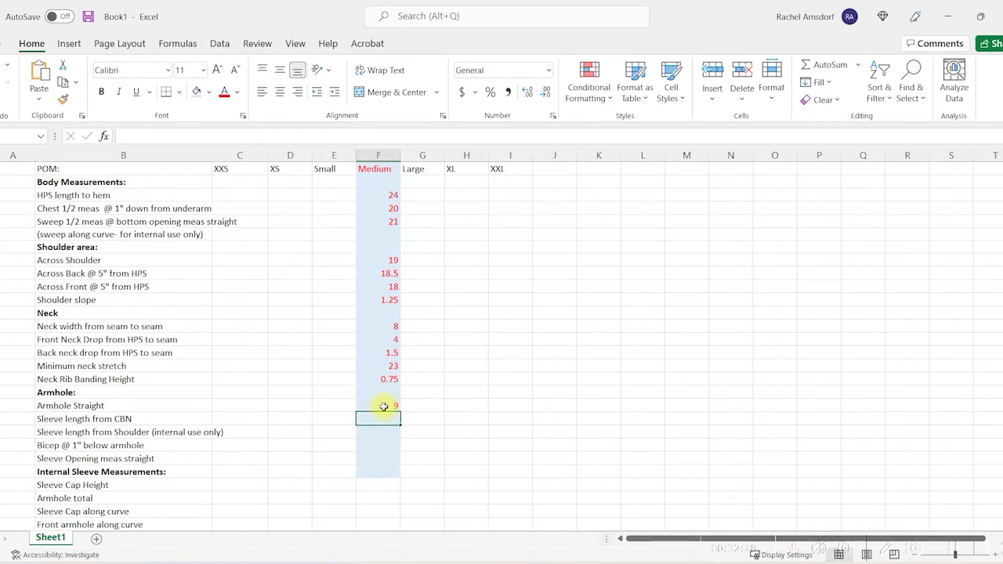
Set the Medium value for Sleeve length from Shoulder (internal use only) to 7
{"action": "left_click", "coordinate": [385, 259]}
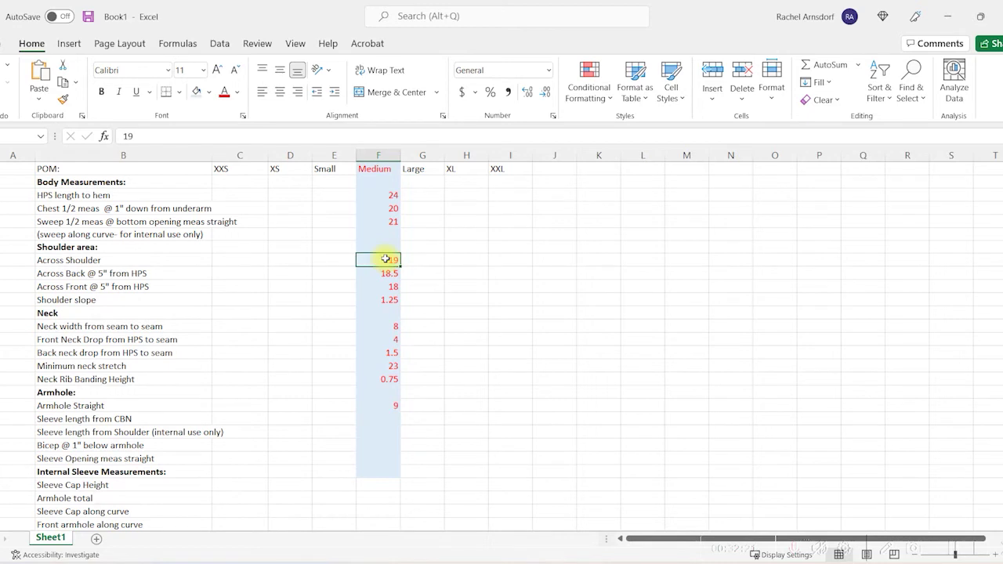
{"action": "left_click", "coordinate": [387, 430]}
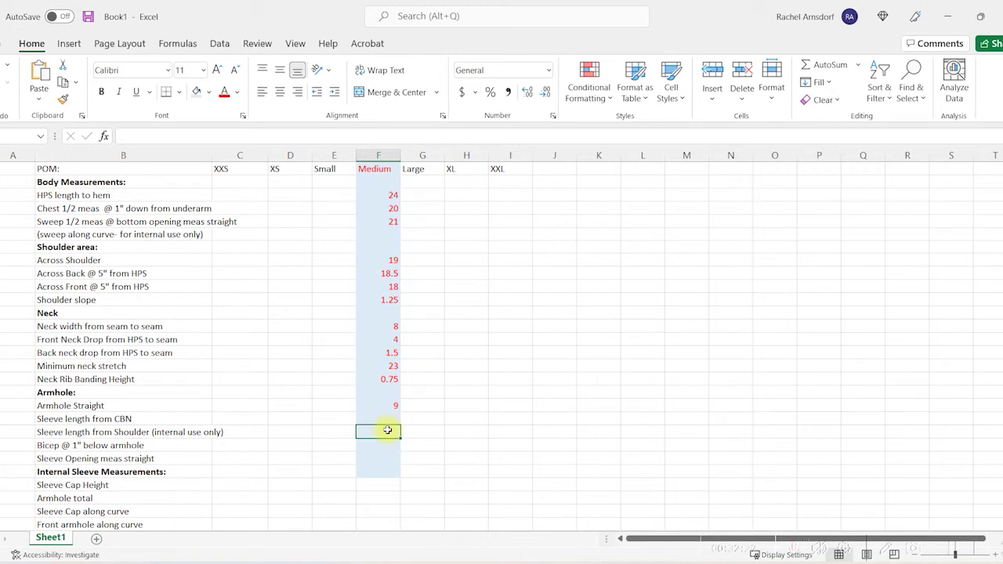
{"action": "type", "text": "7"}
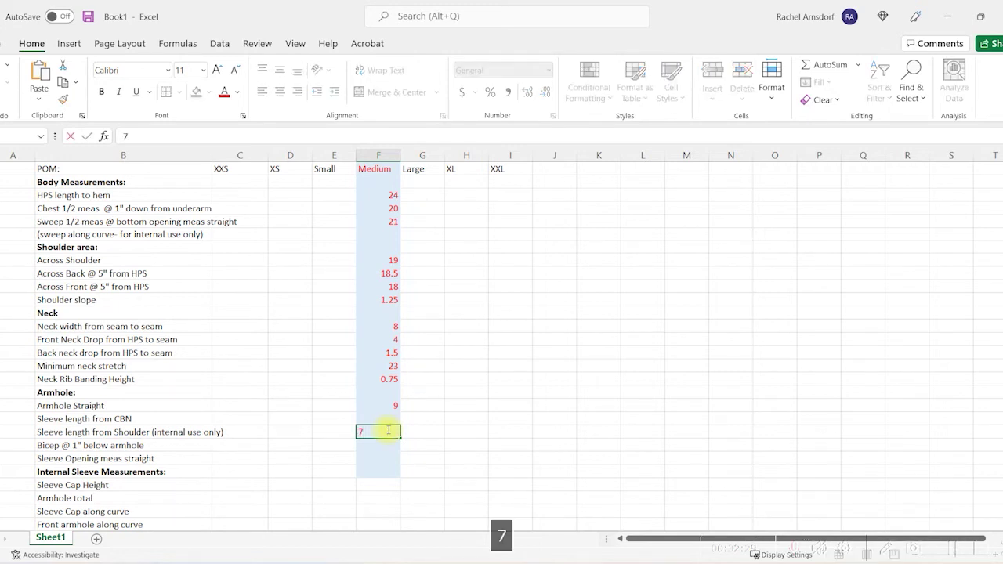
Calculate the Medium Sleeve length from CBN as sleeve length from shoulder plus half of Across Shoulder, using =F24+(F11/2)
{"action": "left_click", "coordinate": [390, 418]}
{"action": "type", "text": "="}
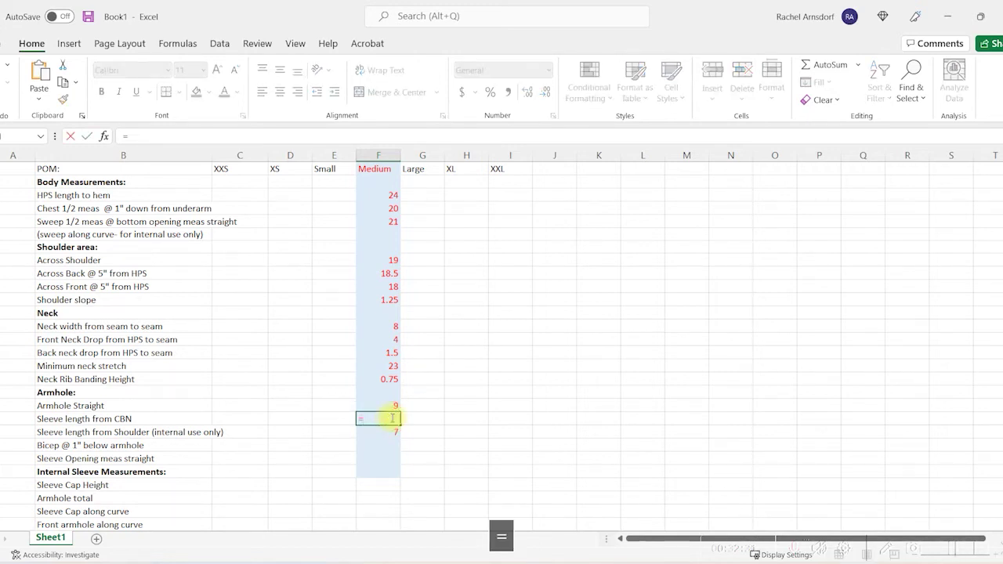
{"action": "left_click", "coordinate": [393, 432]}
{"action": "type", "text": "+("}
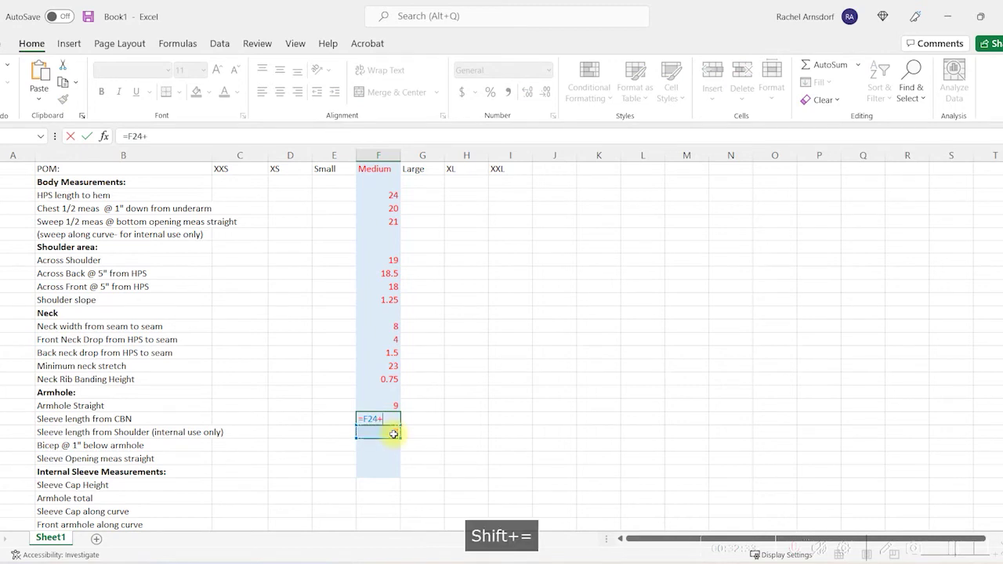
{"action": "left_click", "coordinate": [395, 259]}
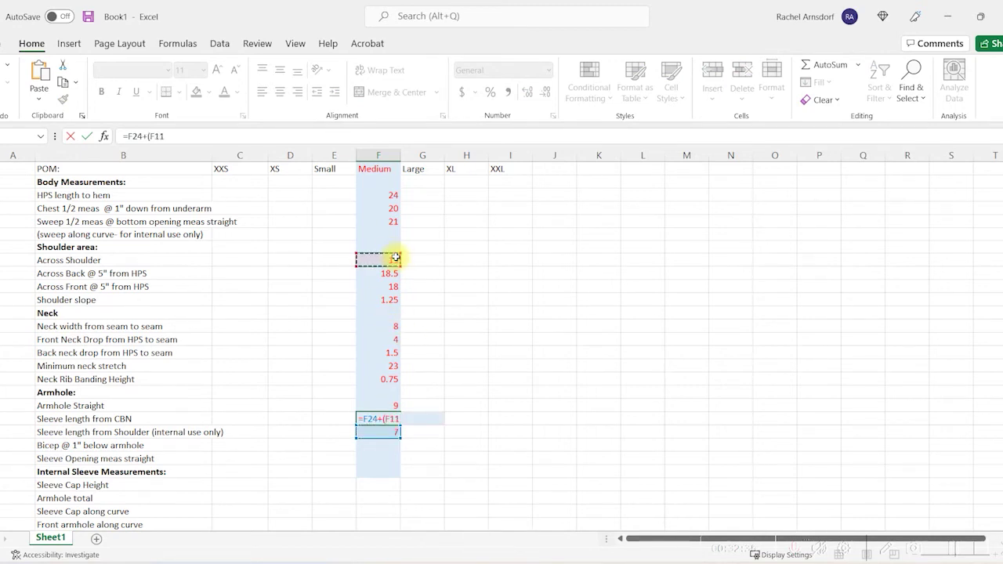
{"action": "type", "text": ")"}
{"action": "type", "text": "/2"}
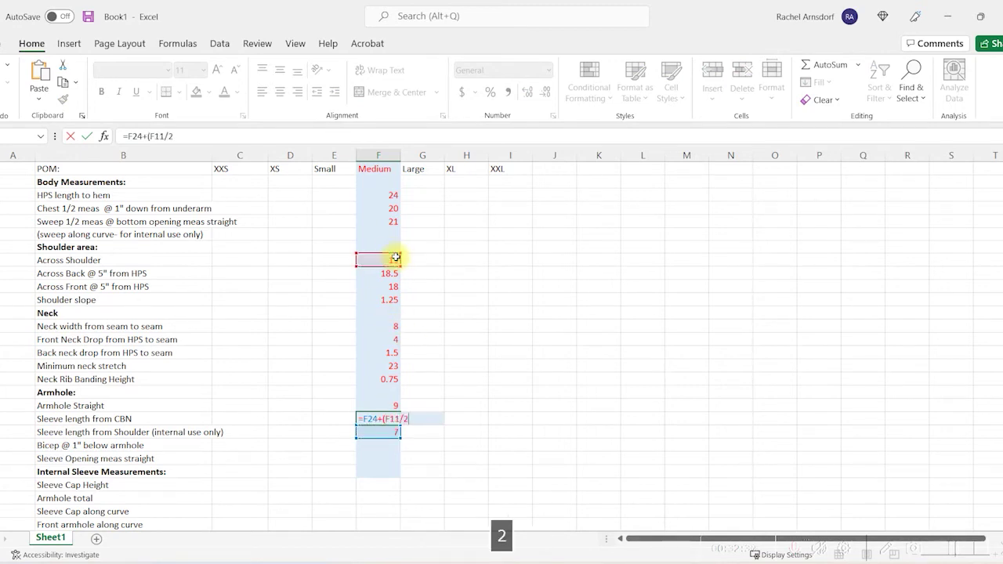
{"action": "key", "text": "Return"}
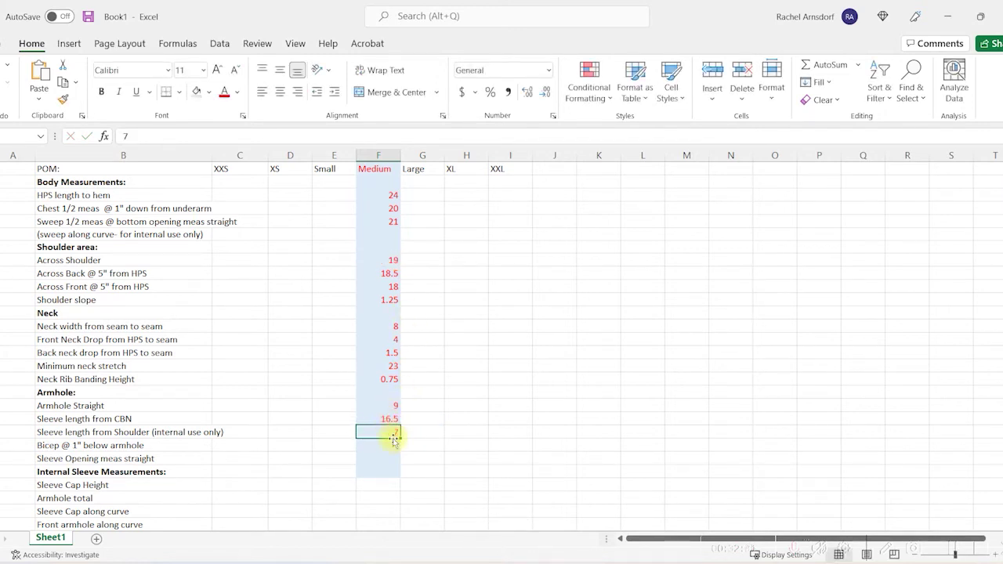
Enter the Medium values 6.5 for Bicep @ 1" below armhole and 6 for Sleeve Opening meas straight
{"action": "left_click", "coordinate": [389, 444]}
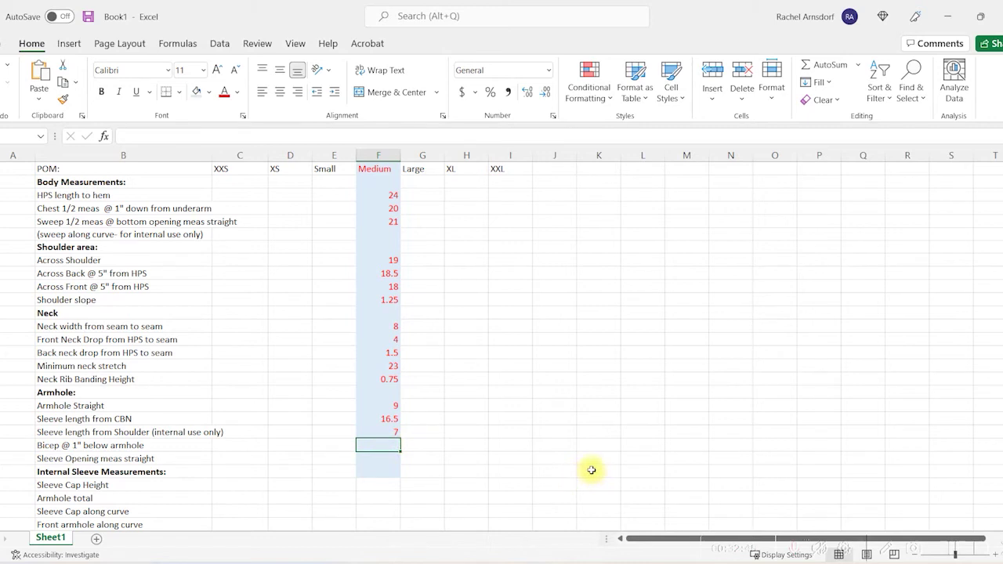
{"action": "type", "text": "6.5"}
{"action": "key", "text": "Return"}
{"action": "type", "text": "6"}
{"action": "key", "text": "Return"}
{"action": "scroll", "coordinate": [574, 489], "scroll_direction": "down", "scroll_amount": 2}
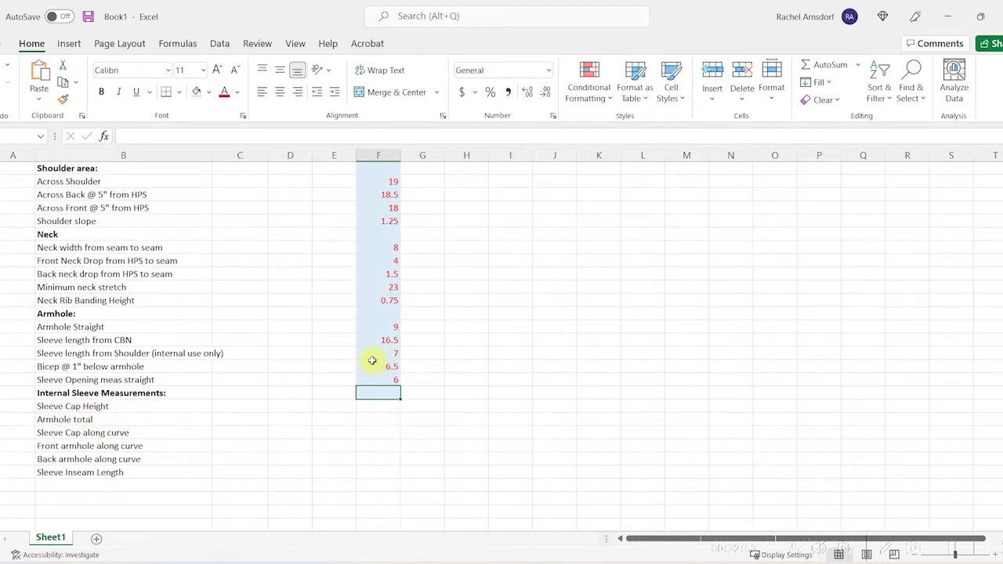
{"action": "scroll", "coordinate": [498, 379], "scroll_direction": "up", "scroll_amount": 3}
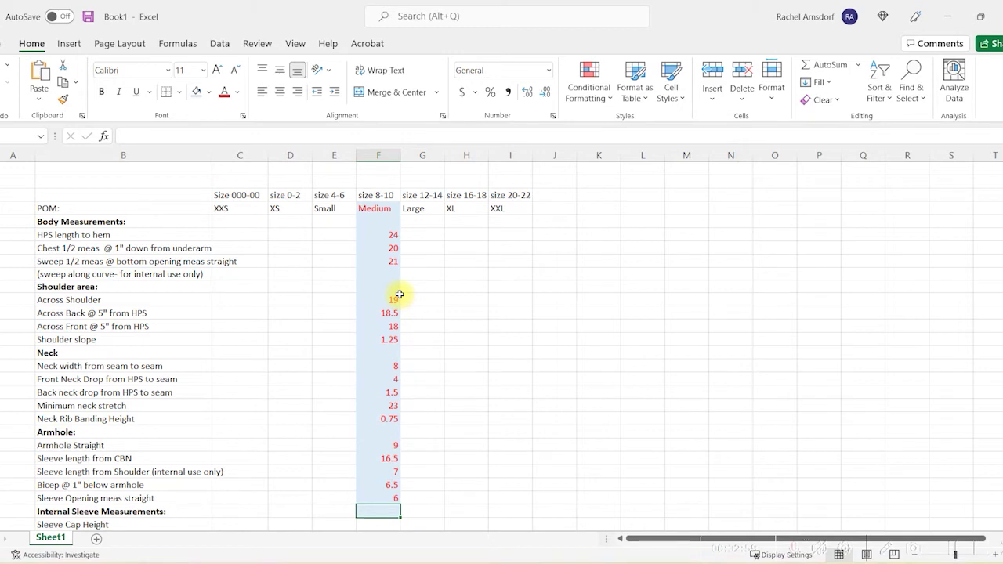
{"action": "left_click", "coordinate": [551, 260]}
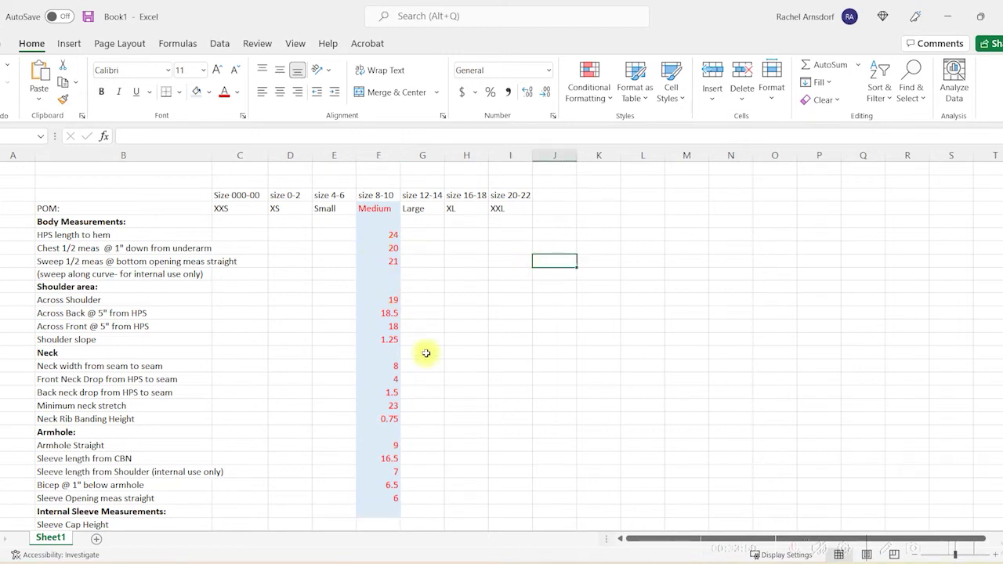
{"action": "scroll", "coordinate": [447, 392], "scroll_direction": "down", "scroll_amount": 2}
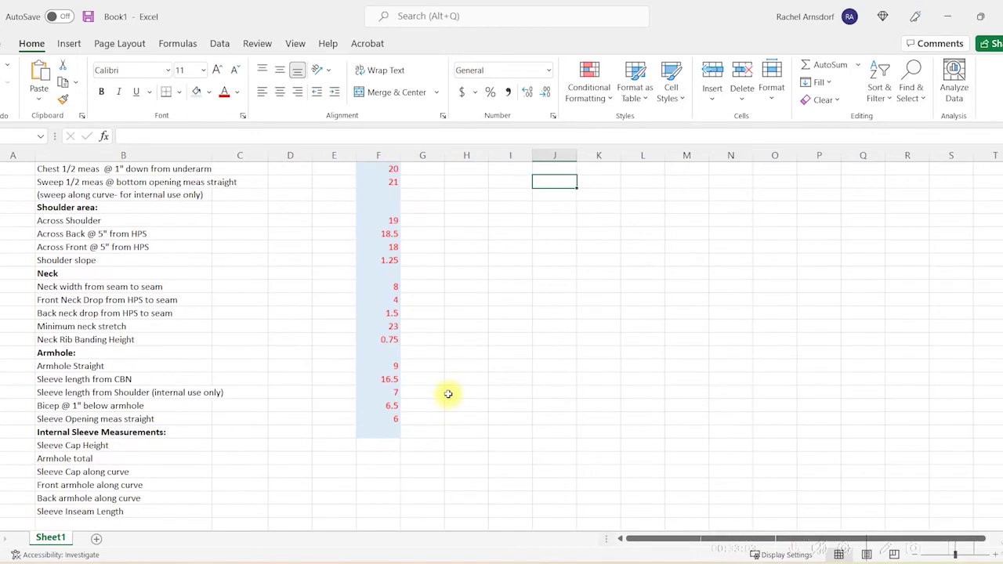
{"action": "scroll", "coordinate": [448, 397], "scroll_direction": "up", "scroll_amount": 2}
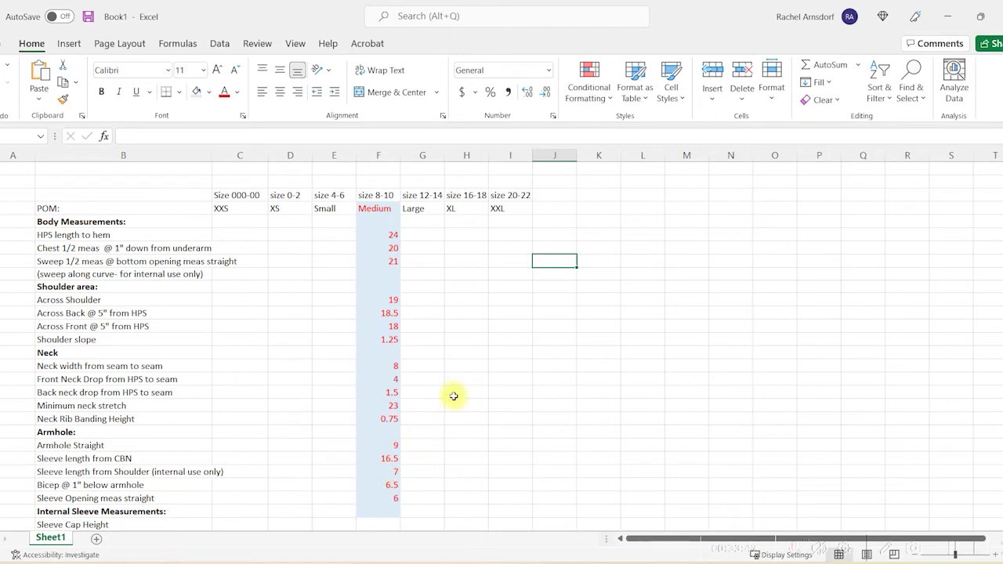
{"action": "left_click", "coordinate": [344, 234]}
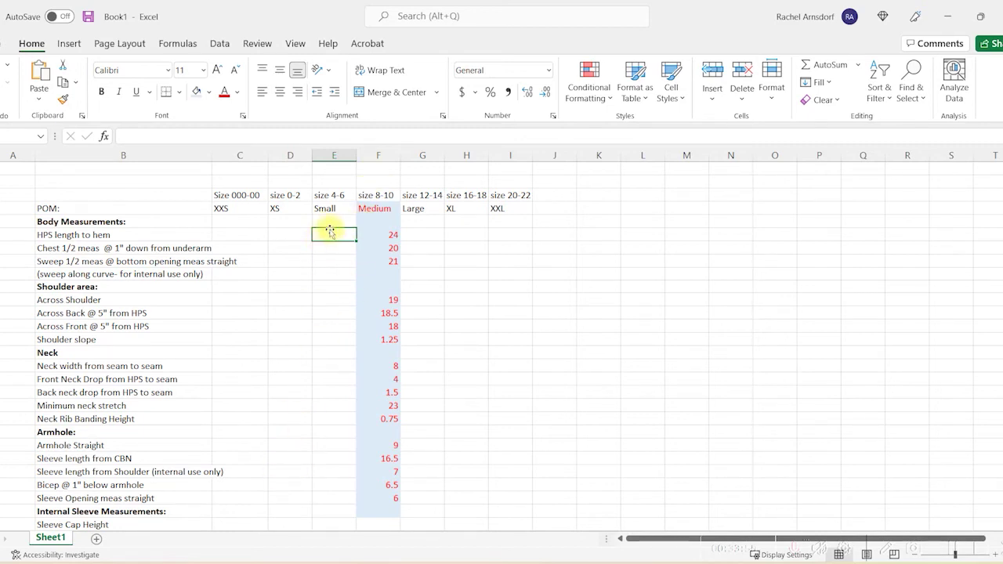
{"action": "left_click", "coordinate": [420, 237]}
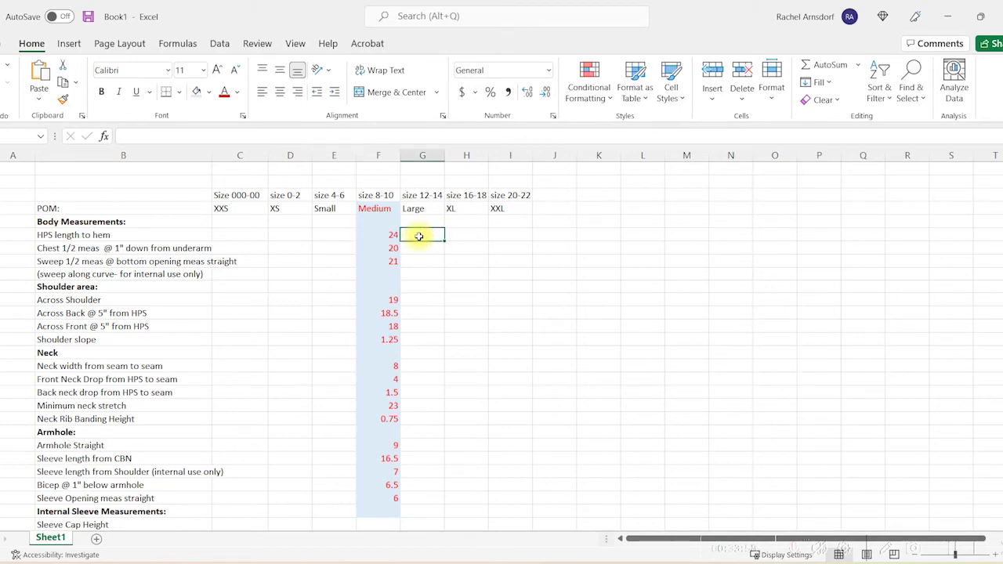
{"action": "left_click", "coordinate": [329, 249]}
{"action": "left_click", "coordinate": [277, 246]}
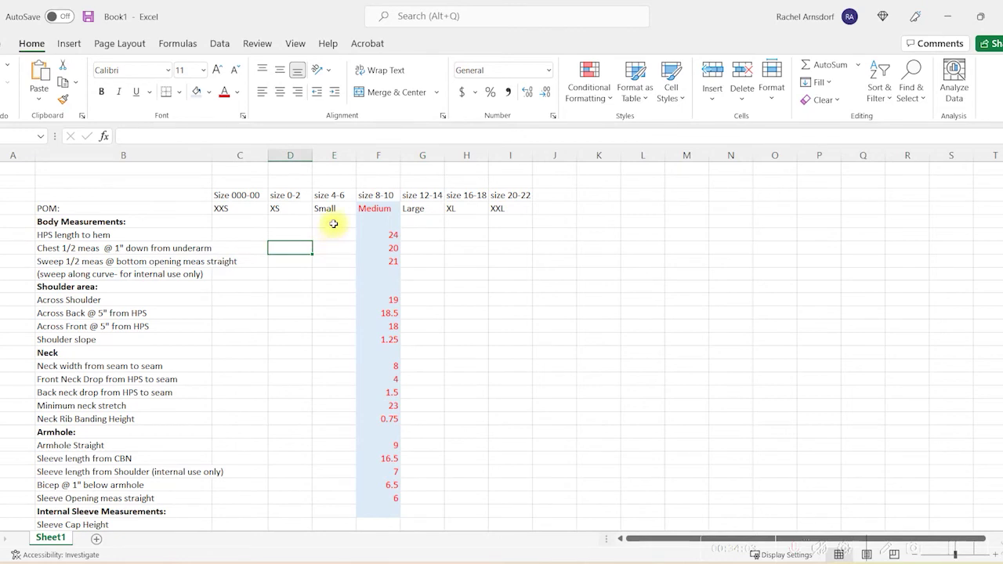
{"action": "left_click", "coordinate": [347, 231]}
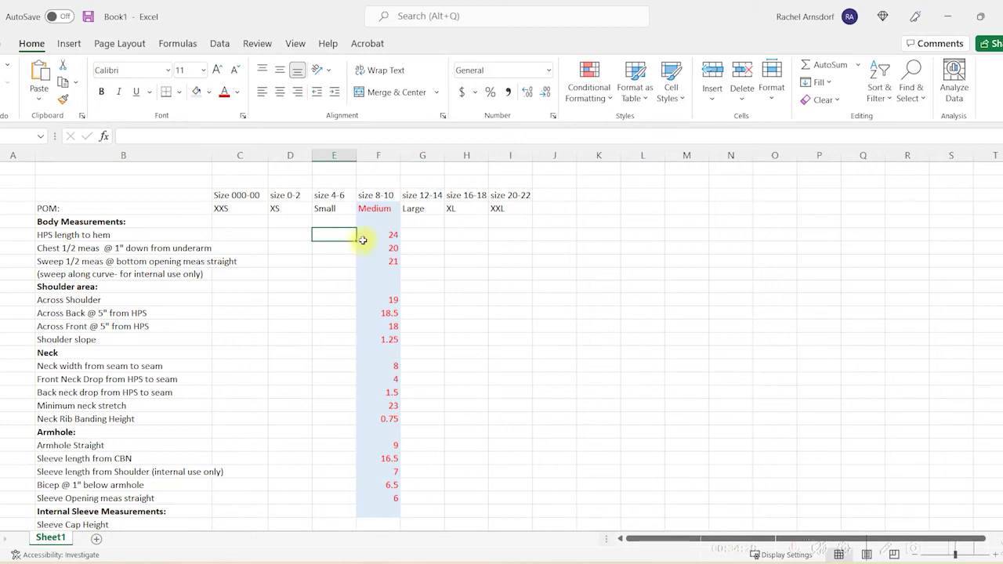
{"action": "left_click", "coordinate": [409, 236]}
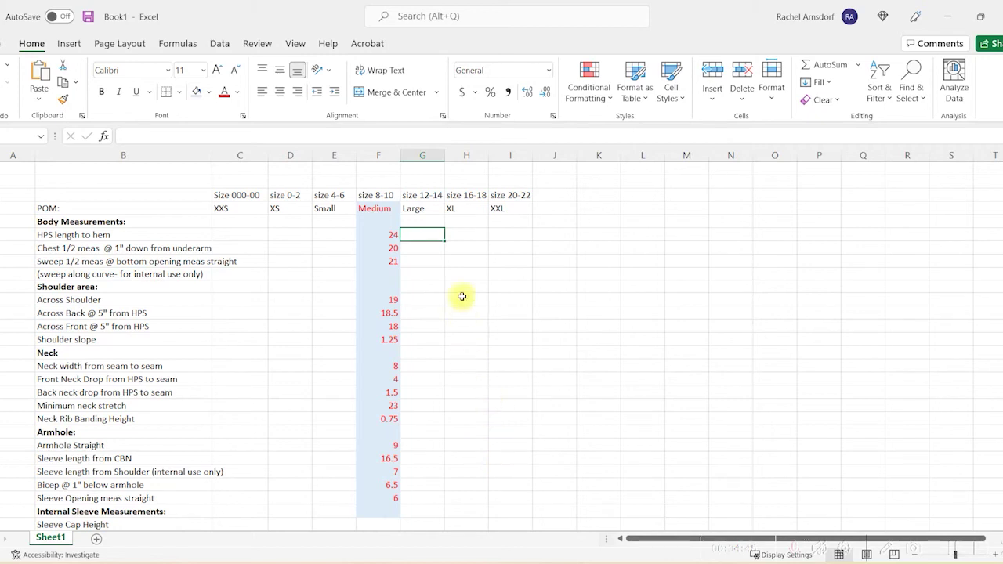
{"action": "left_click", "coordinate": [498, 235]}
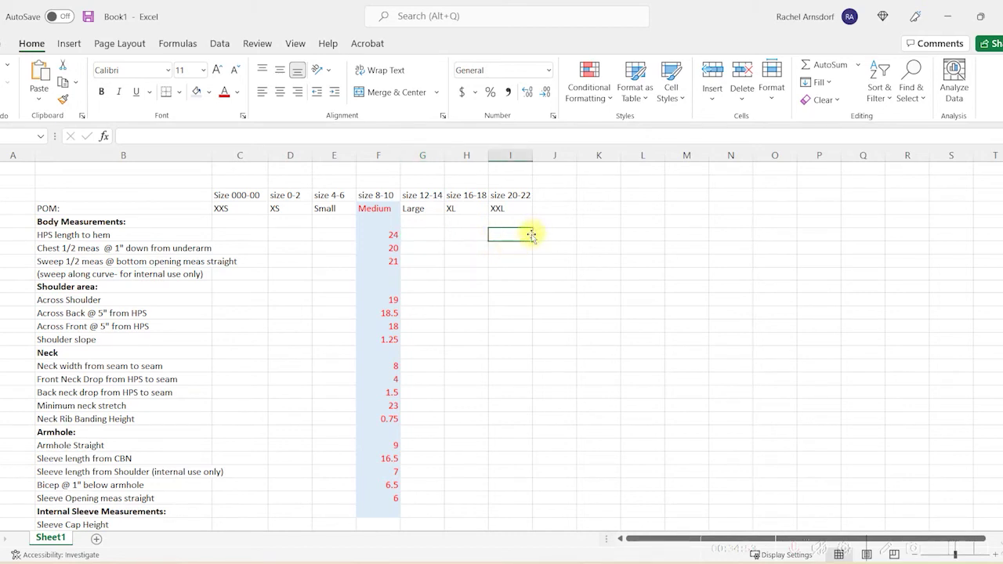
{"action": "left_click", "coordinate": [474, 233]}
{"action": "left_click", "coordinate": [288, 246]}
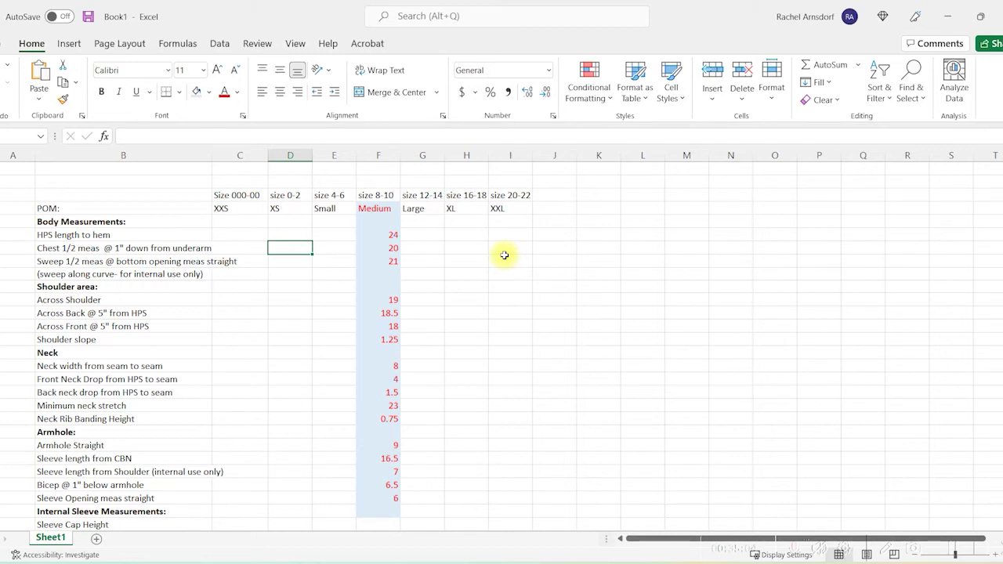
Enter a grade of -0.5 for HPS length to hem in each of the Small, XS and XXS sizes
{"action": "left_click", "coordinate": [342, 235]}
{"action": "type", "text": "-"}
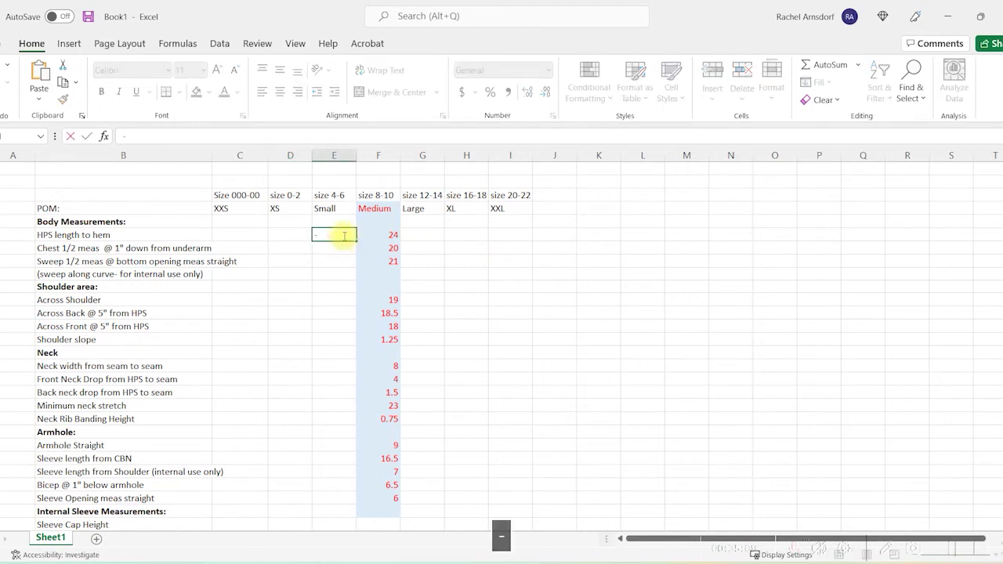
{"action": "type", "text": "0.5"}
{"action": "key", "text": "Left"}
{"action": "type", "text": "-"}
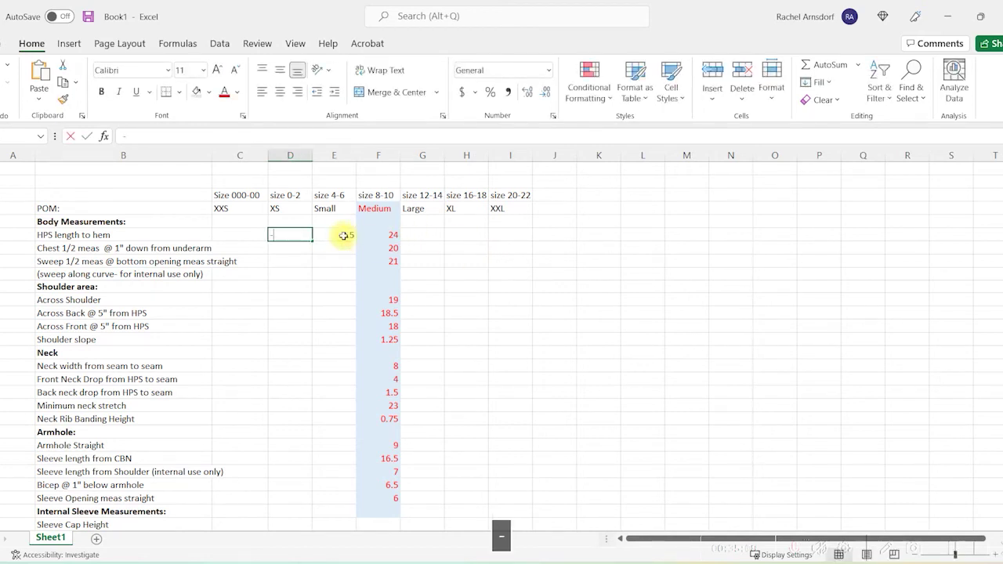
{"action": "type", "text": "0.5"}
{"action": "key", "text": "Left"}
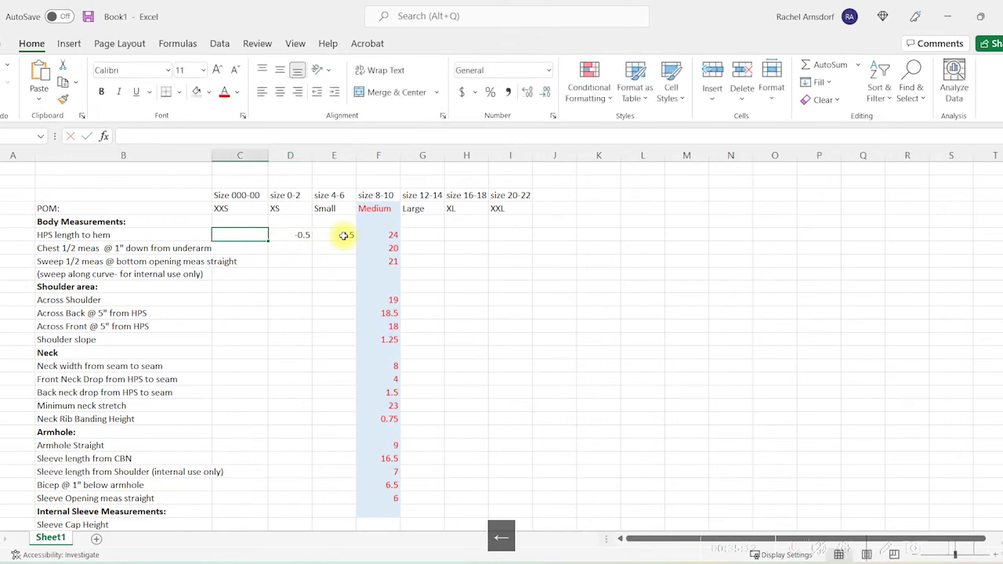
{"action": "type", "text": "-0.5"}
{"action": "key", "text": "Right"}
{"action": "key", "text": "Right"}
{"action": "key", "text": "Right"}
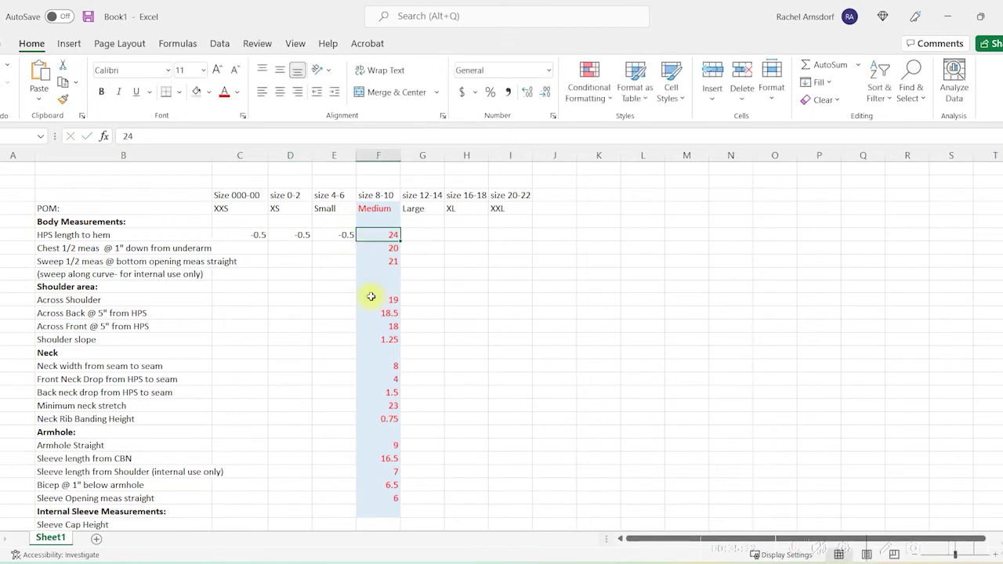
{"action": "left_click", "coordinate": [421, 235]}
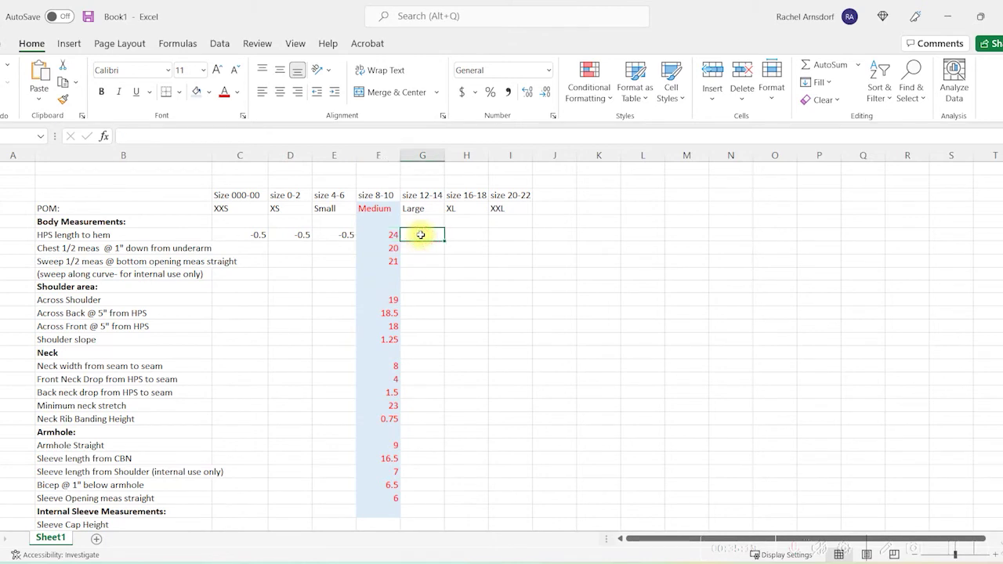
{"action": "key", "text": "slash"}
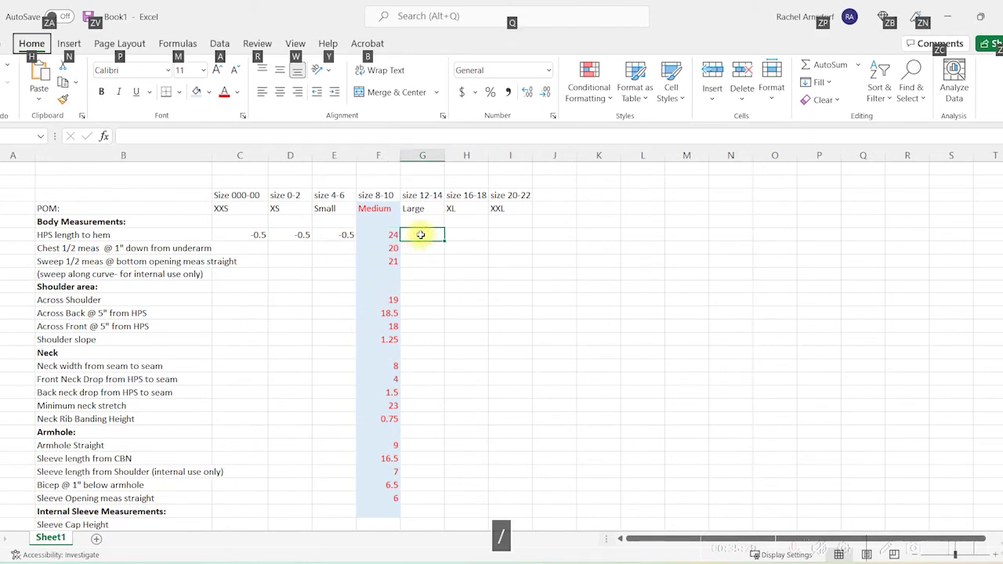
{"action": "key", "text": "period"}
{"action": "left_click", "coordinate": [468, 313]}
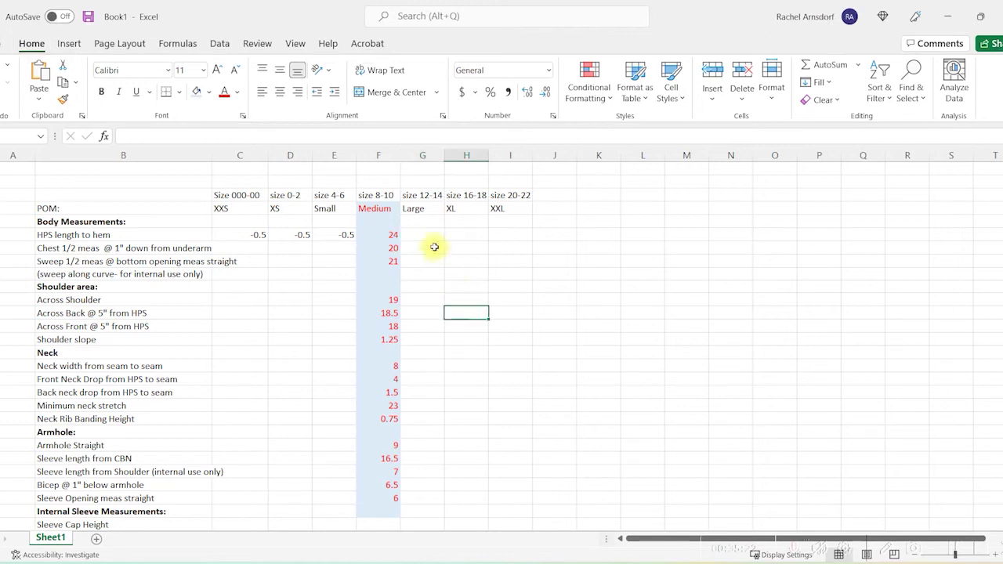
Enter a grade of 0.5 for HPS length to hem in each of the Large, XL and XXL sizes
{"action": "left_click", "coordinate": [418, 235]}
{"action": "type", "text": "0.5"}
{"action": "key", "text": "Tab"}
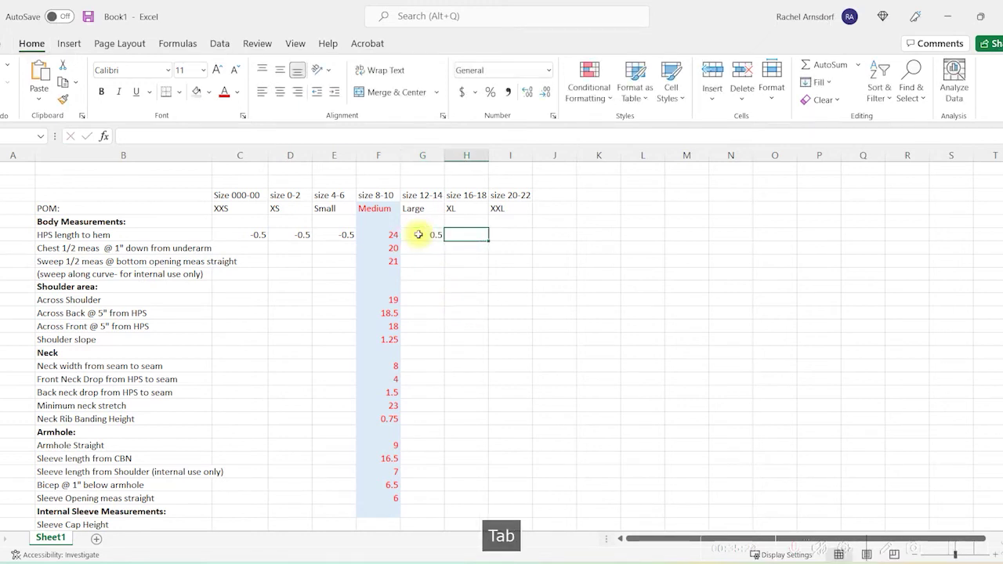
{"action": "type", "text": "0.5"}
{"action": "key", "text": "Return"}
{"action": "key", "text": "Up"}
{"action": "key", "text": "Right"}
{"action": "key", "text": "Right"}
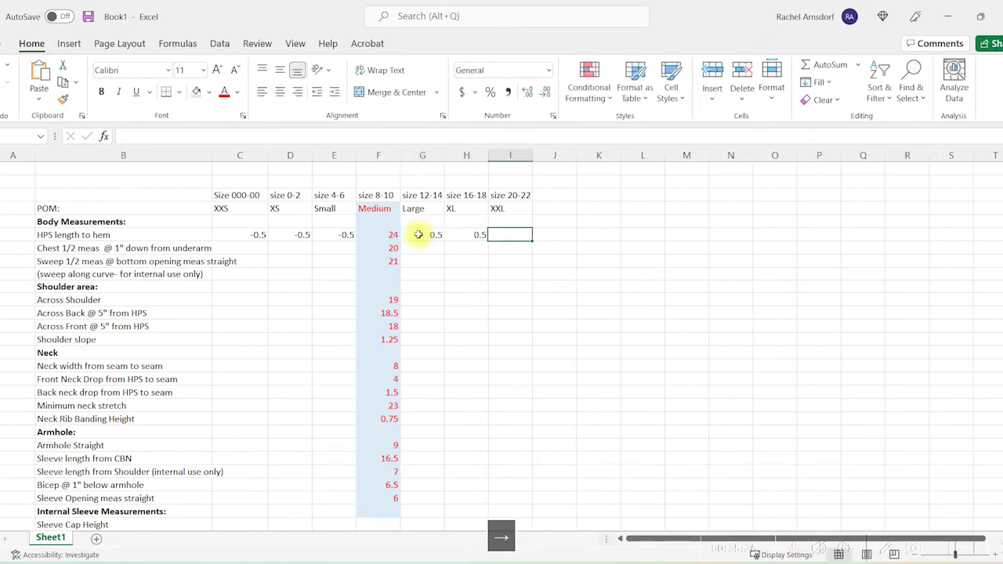
{"action": "type", "text": "0.5"}
{"action": "key", "text": "Left"}
{"action": "key", "text": "Left"}
{"action": "key", "text": "Left"}
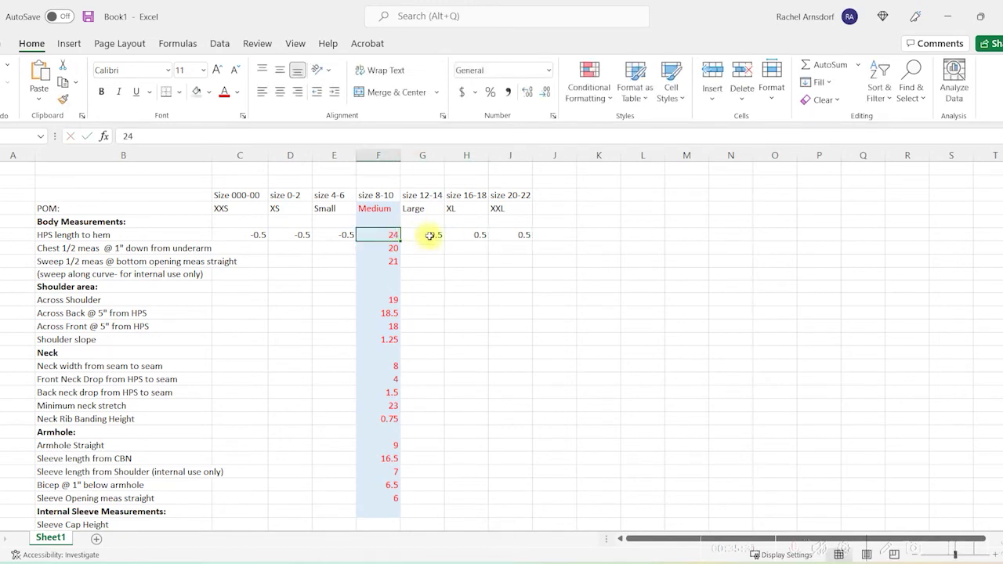
{"action": "left_click", "coordinate": [429, 235]}
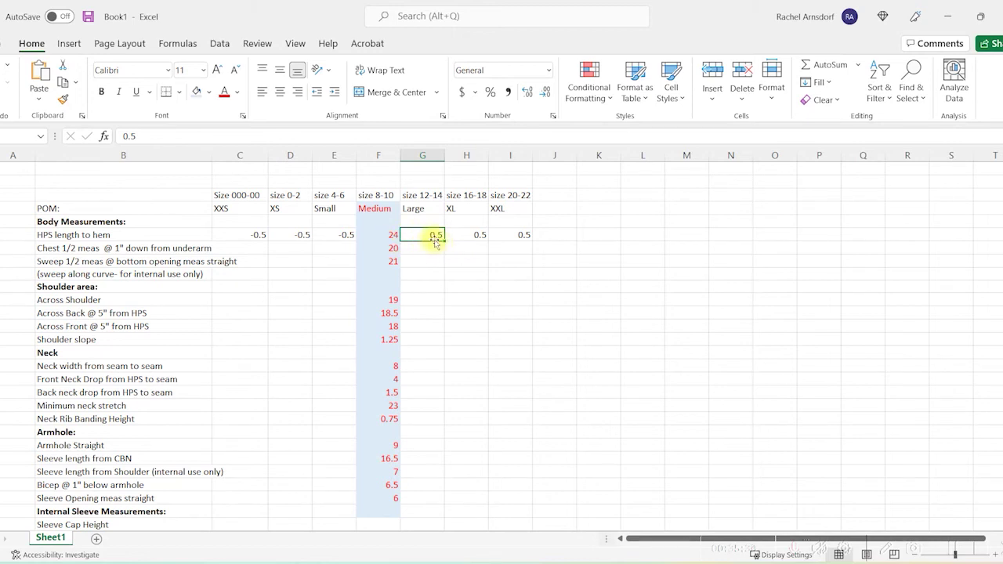
{"action": "left_click_drag", "start_coordinate": [444, 240], "coordinate": [481, 237]}
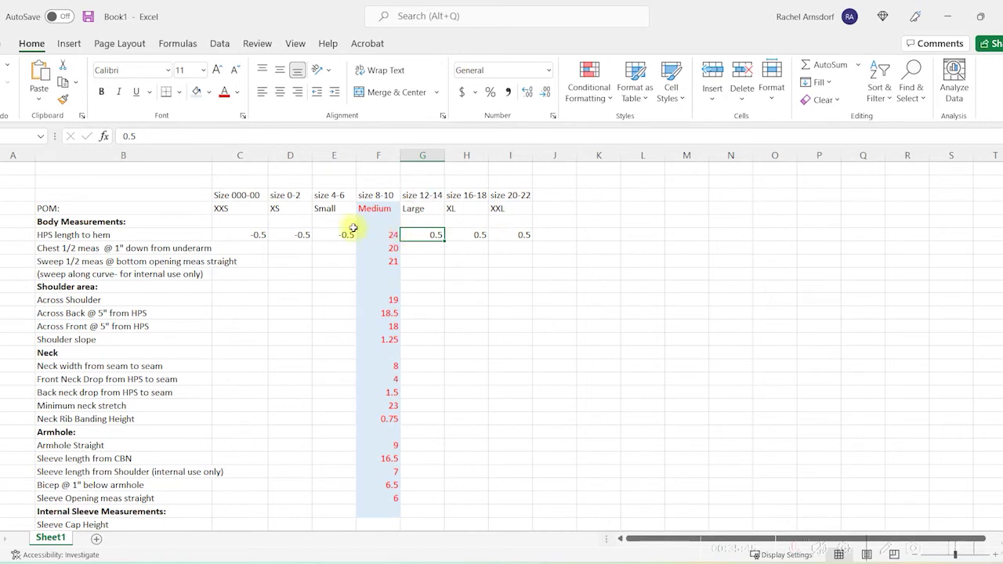
{"action": "left_click", "coordinate": [378, 235]}
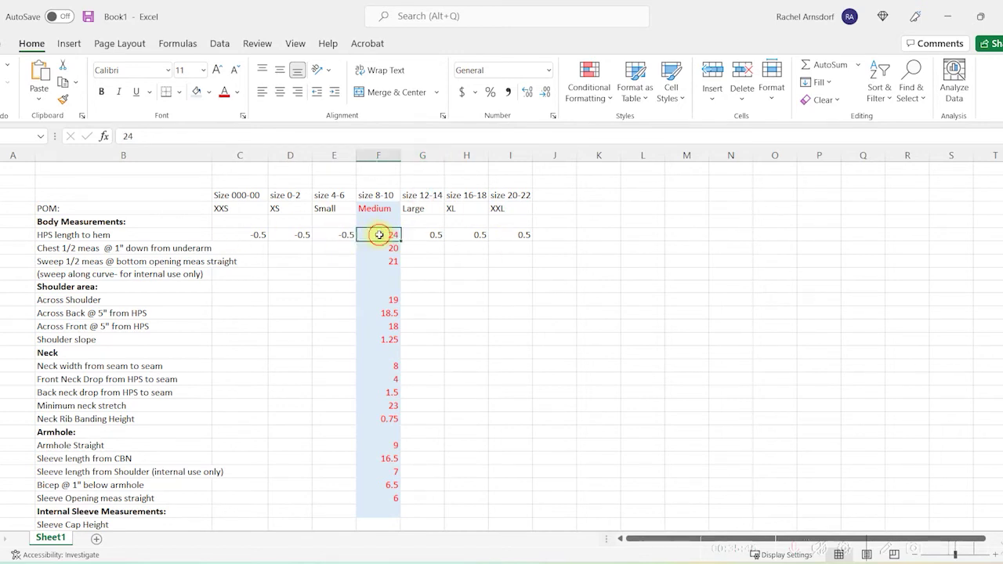
{"action": "left_click", "coordinate": [341, 235]}
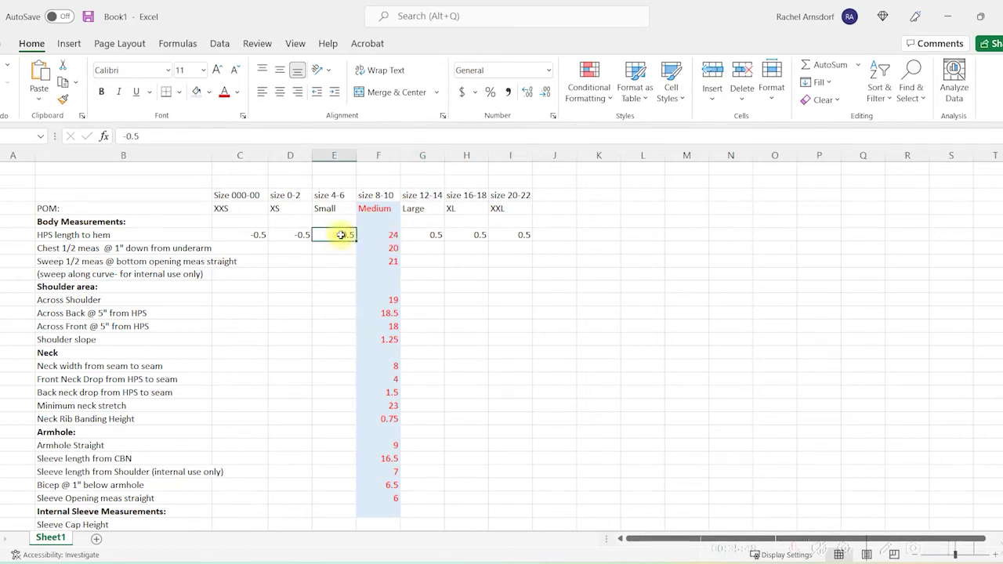
{"action": "left_click", "coordinate": [297, 236]}
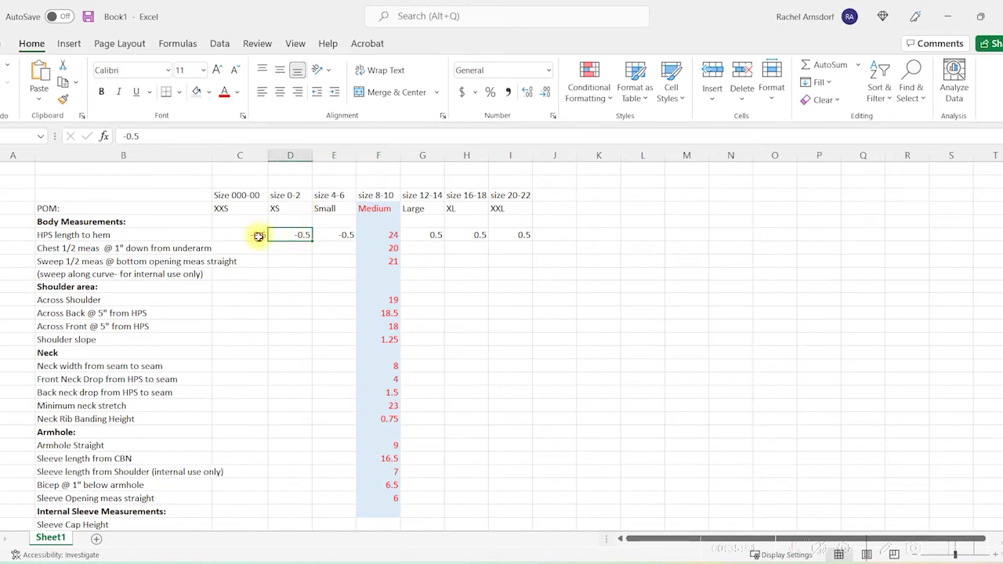
{"action": "left_click", "coordinate": [258, 234]}
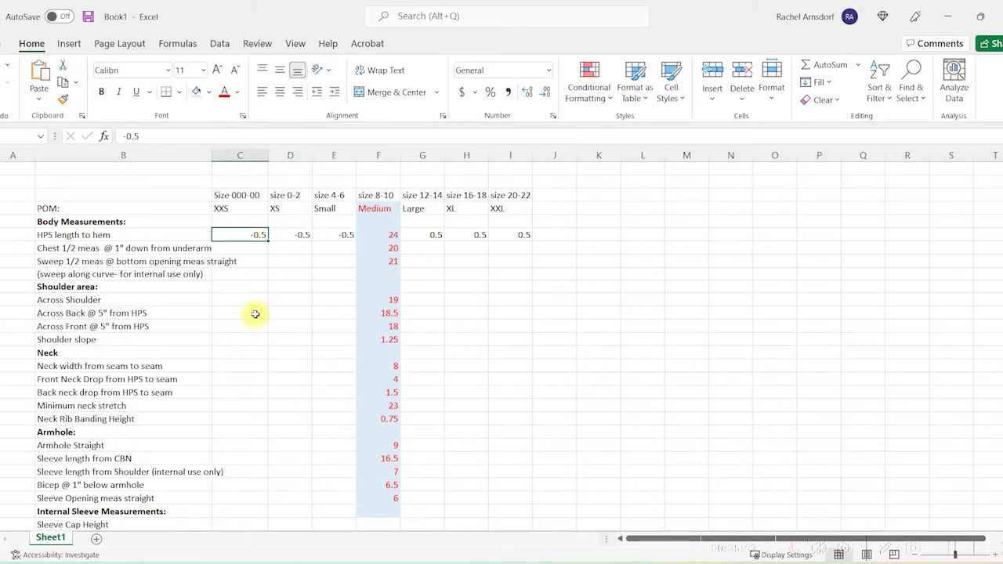
{"action": "left_click", "coordinate": [318, 298]}
Enter a grade of -1 for Chest 1/2 meas @ 1" down from underarm in the Small, XS and XXS sizes
{"action": "left_click", "coordinate": [346, 249]}
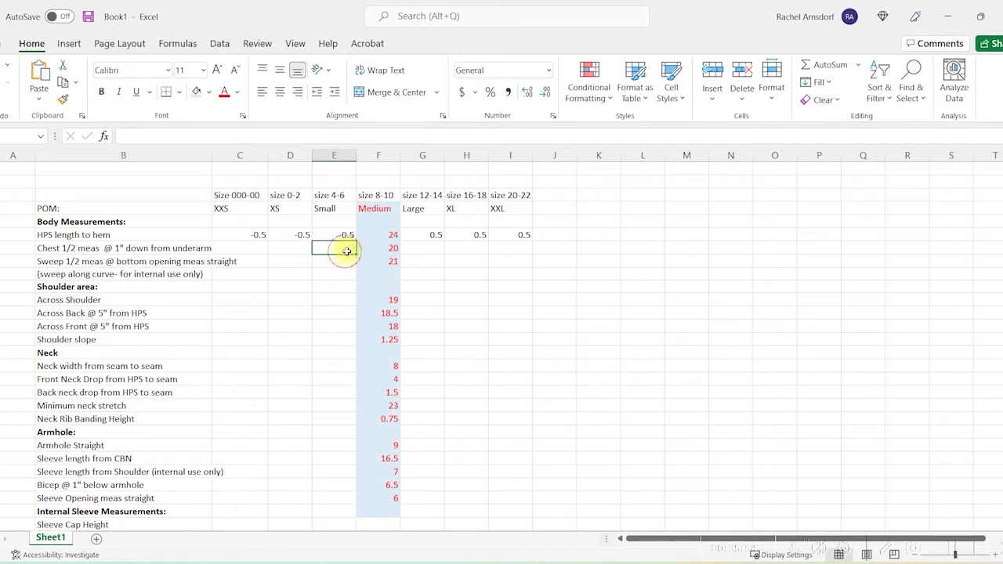
{"action": "type", "text": "-1"}
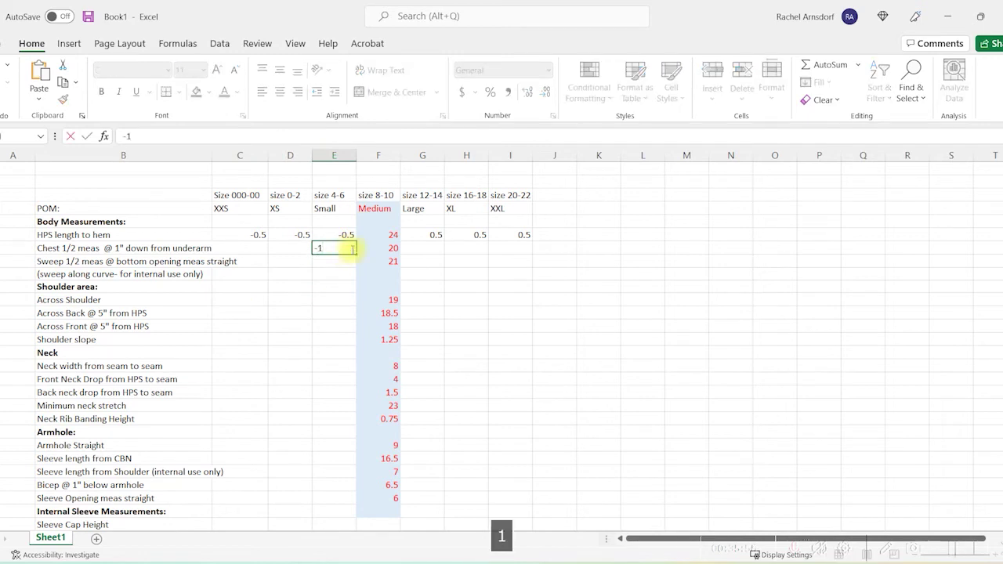
{"action": "key", "text": "Left"}
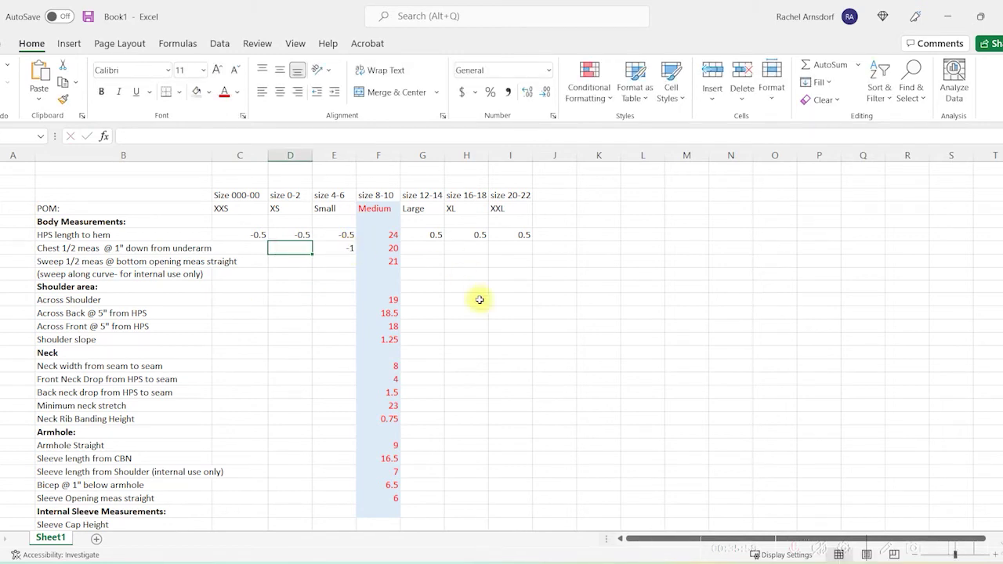
{"action": "type", "text": "-1"}
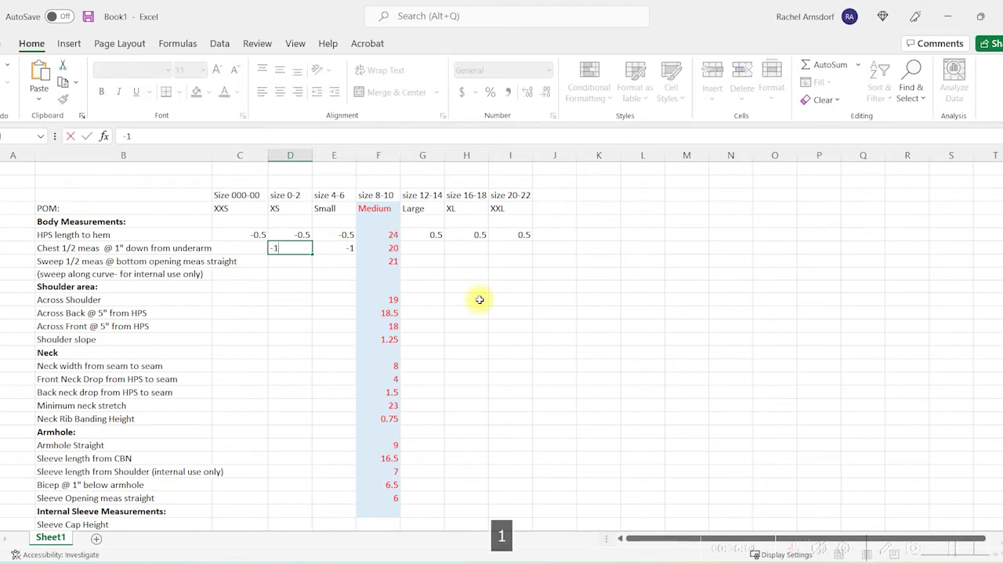
{"action": "key", "text": "Left"}
{"action": "type", "text": "-d"}
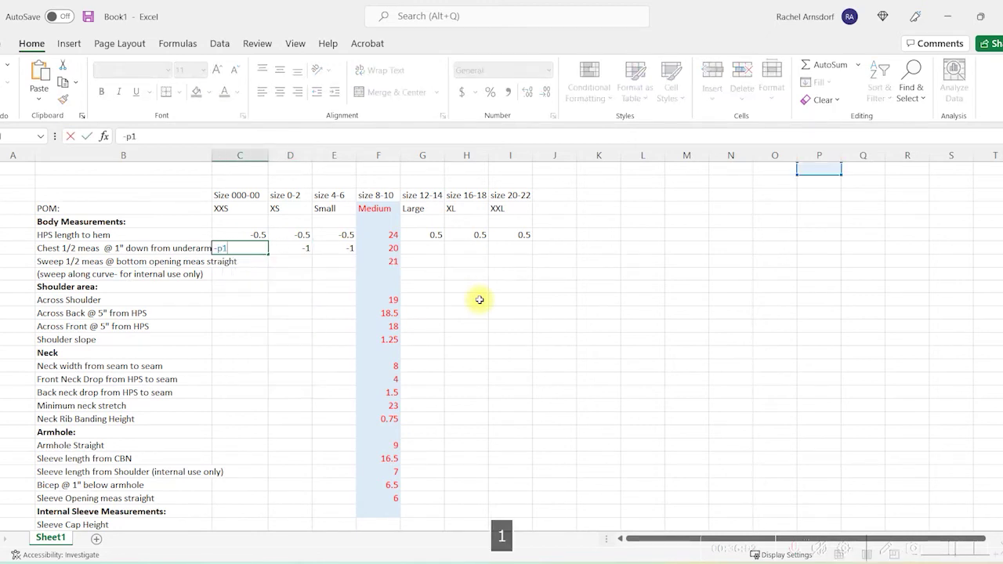
{"action": "key", "text": "BackSpace"}
{"action": "type", "text": "1"}
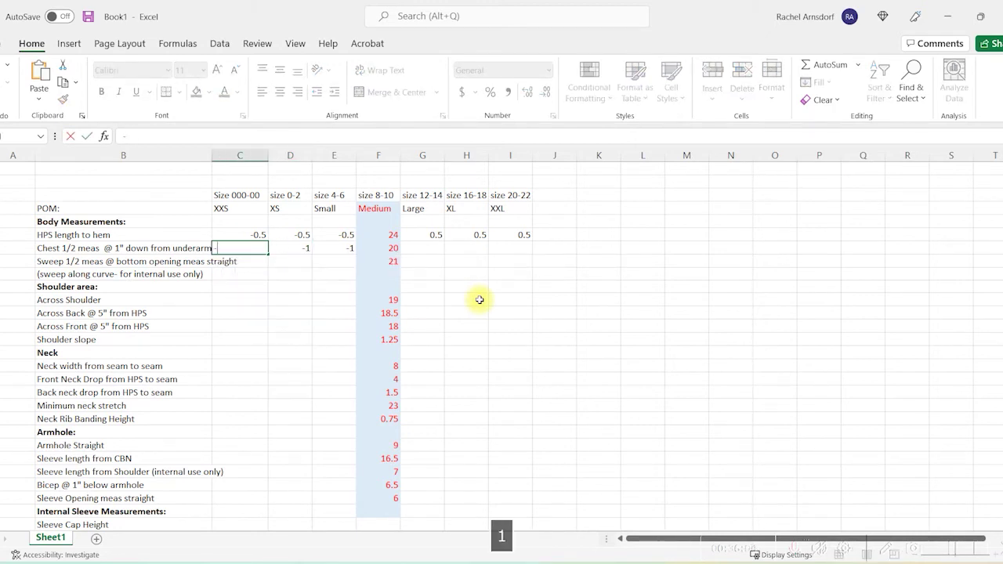
{"action": "key", "text": "Return"}
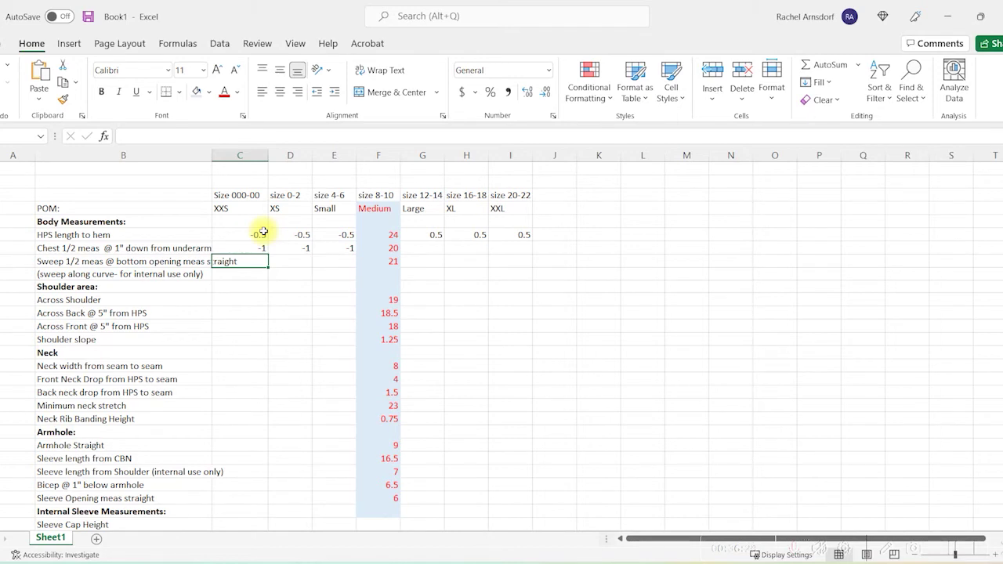
Enter a grade of 1 for Chest 1/2 meas @ 1" down from underarm in the Large, XL and XXL sizes
{"action": "left_click", "coordinate": [423, 248]}
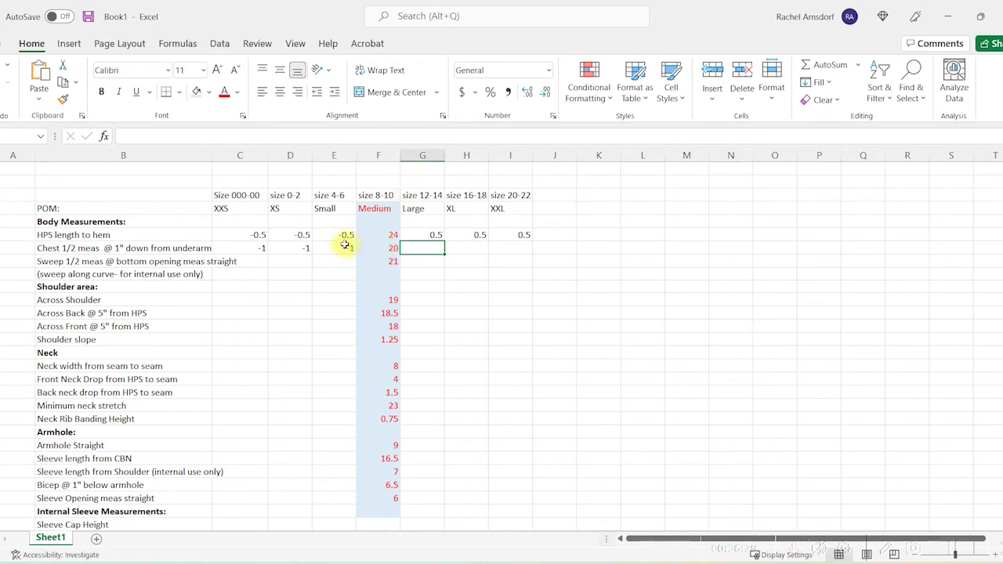
{"action": "type", "text": "1"}
{"action": "key", "text": "Tab"}
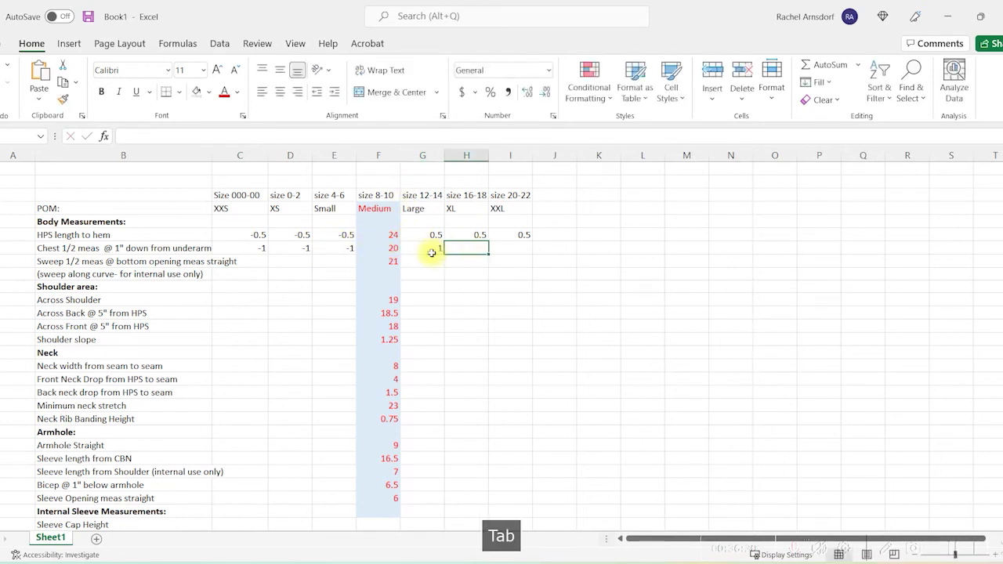
{"action": "type", "text": "1"}
{"action": "key", "text": "Tab"}
{"action": "type", "text": "1"}
{"action": "key", "text": "Return"}
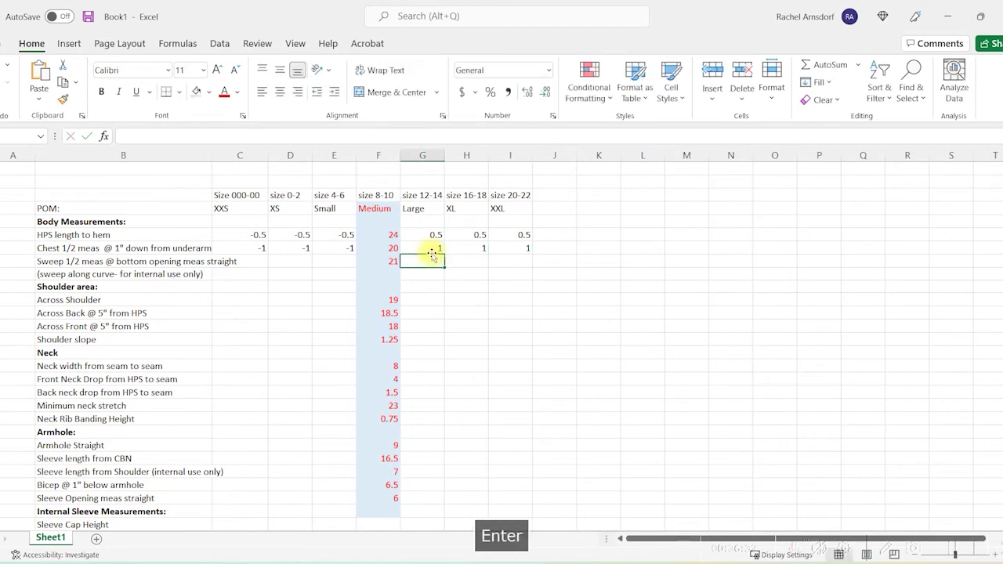
Enter a grade of -1 for Sweep 1/2 meas @ bottom opening in the Small, XS and XXS sizes
{"action": "left_click", "coordinate": [342, 264]}
{"action": "type", "text": "-1"}
{"action": "key", "text": "Left"}
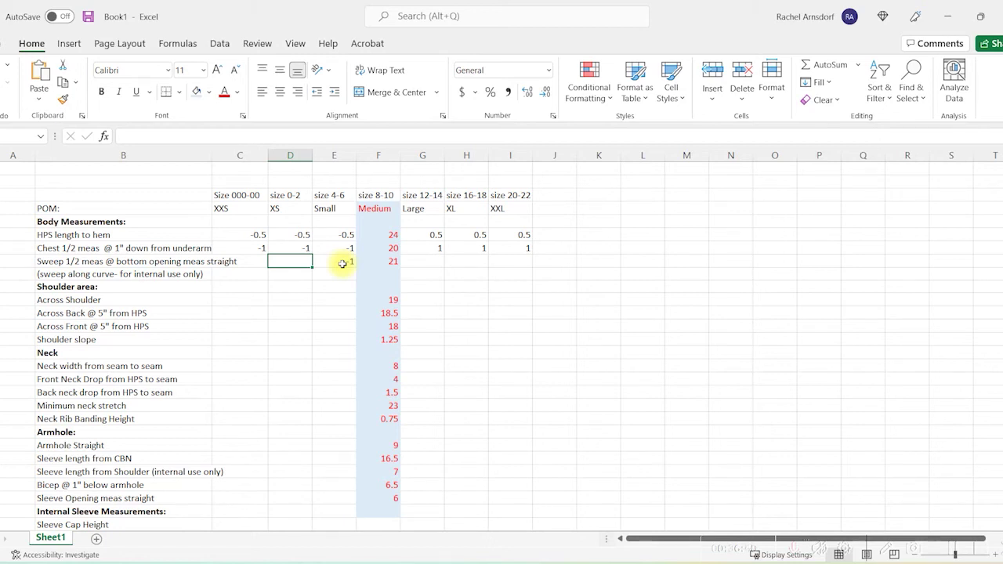
{"action": "type", "text": "-1"}
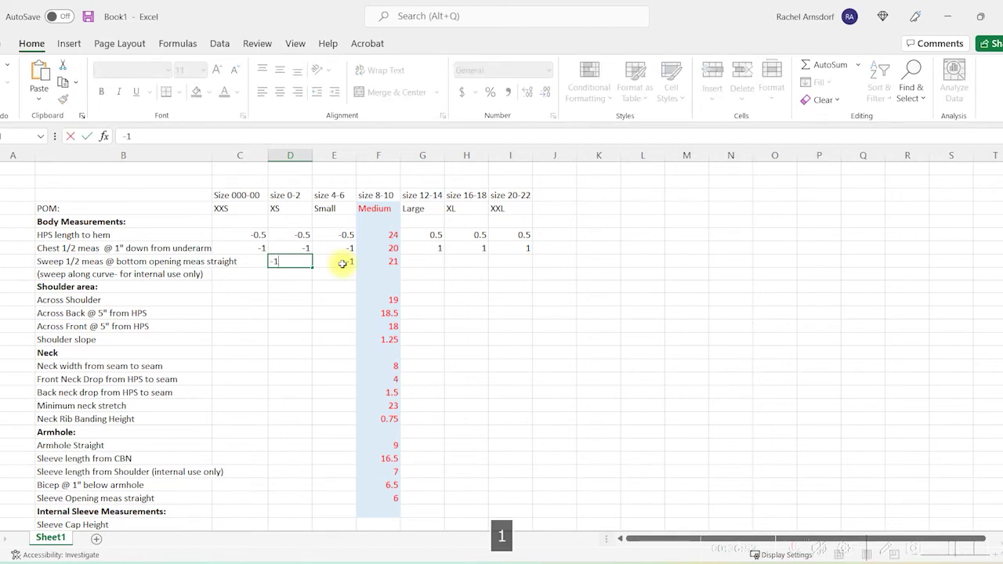
{"action": "key", "text": "Left"}
{"action": "type", "text": "-1"}
{"action": "left_click", "coordinate": [342, 263]}
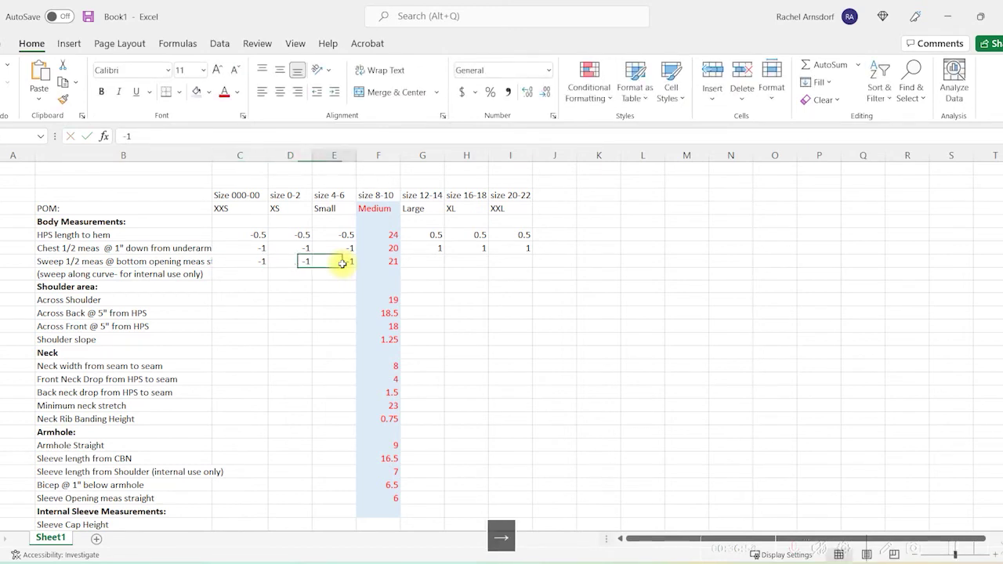
Enter a grade of 1 for Sweep 1/2 meas @ bottom opening in the Large, XL and XXL sizes
{"action": "key", "text": "Right"}
{"action": "key", "text": "Right"}
{"action": "type", "text": "1"}
{"action": "key", "text": "Right"}
{"action": "type", "text": "1"}
{"action": "key", "text": "Right"}
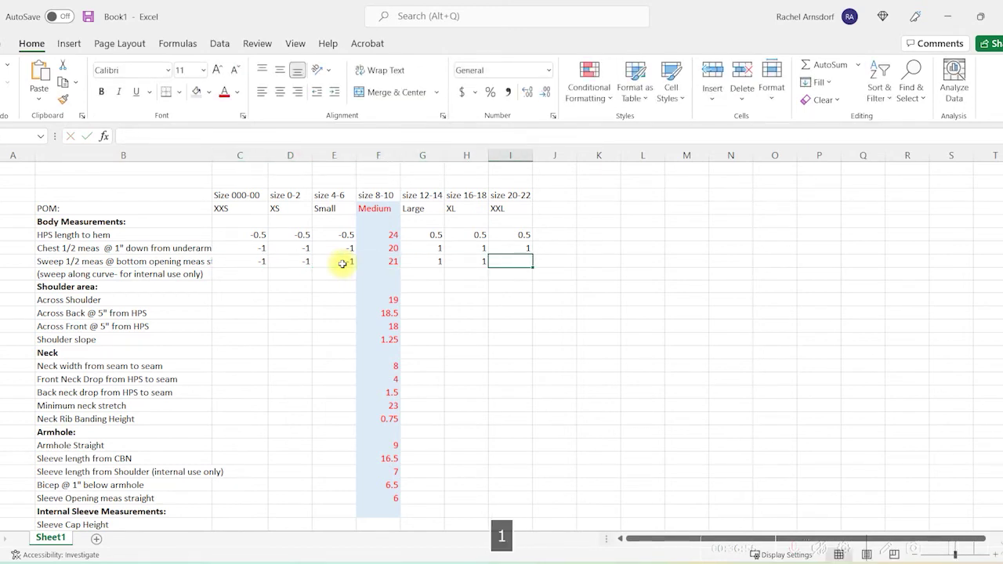
{"action": "type", "text": "1"}
{"action": "key", "text": "Return"}
{"action": "left_click", "coordinate": [462, 287]}
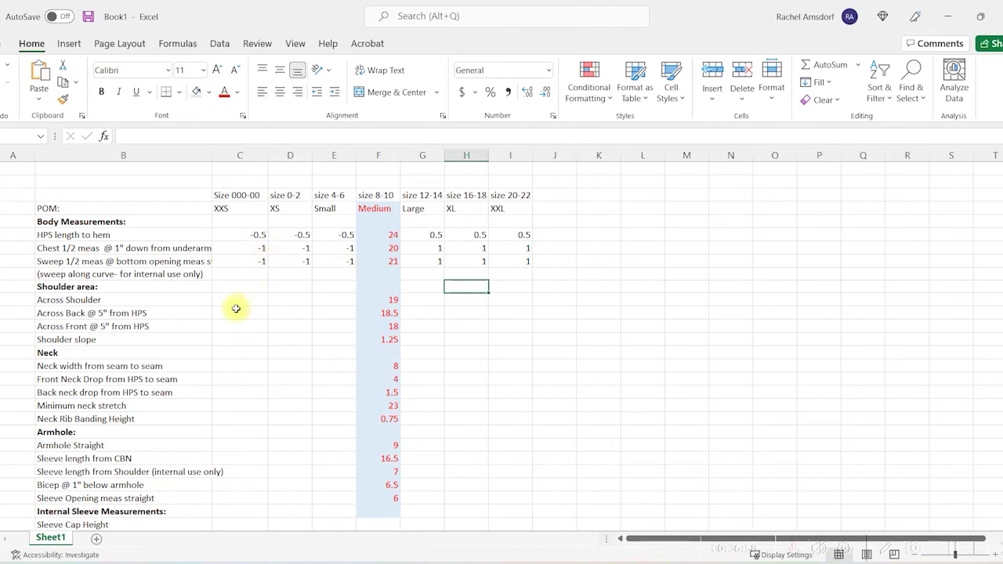
{"action": "left_click", "coordinate": [336, 300]}
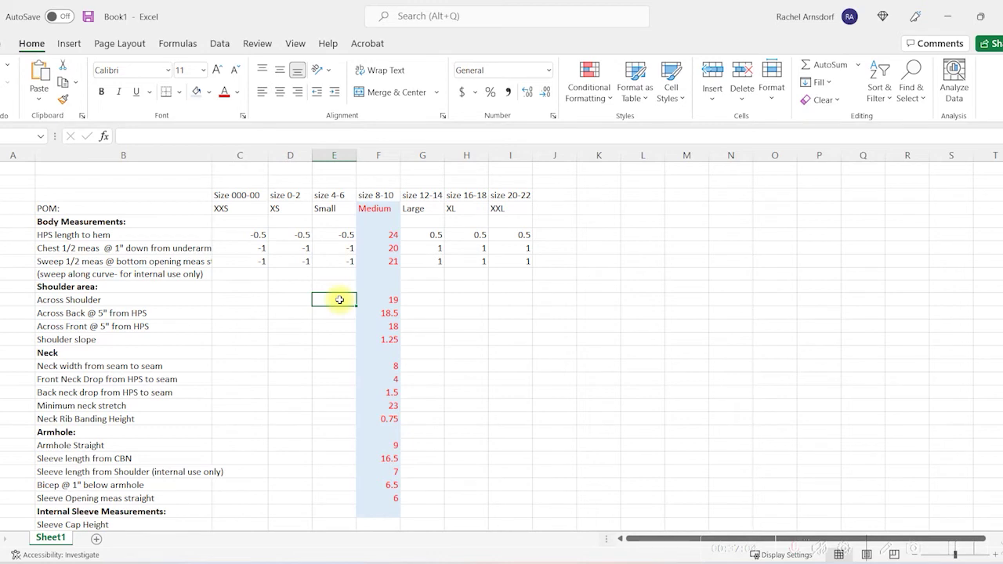
{"action": "left_click", "coordinate": [504, 300]}
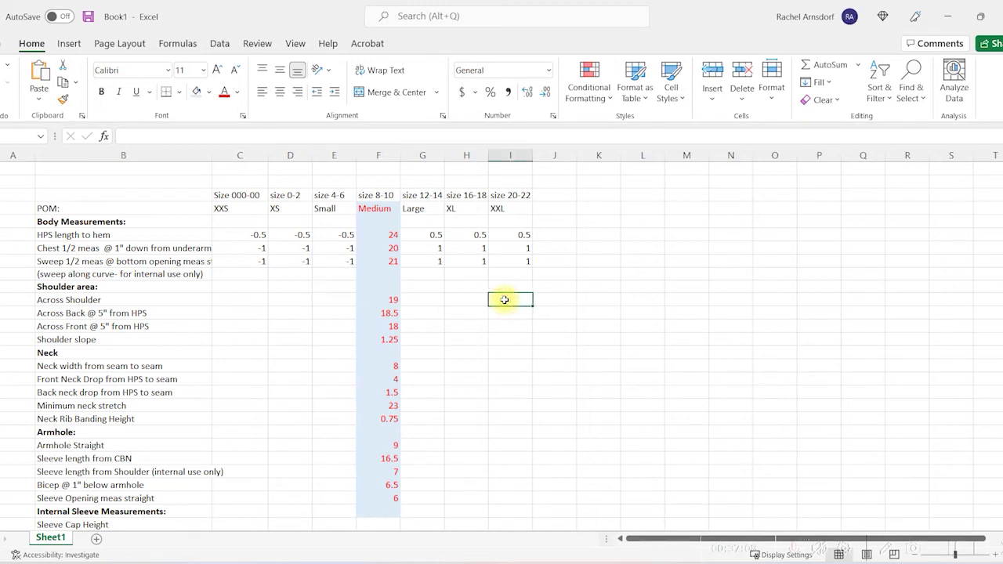
{"action": "left_click", "coordinate": [423, 301]}
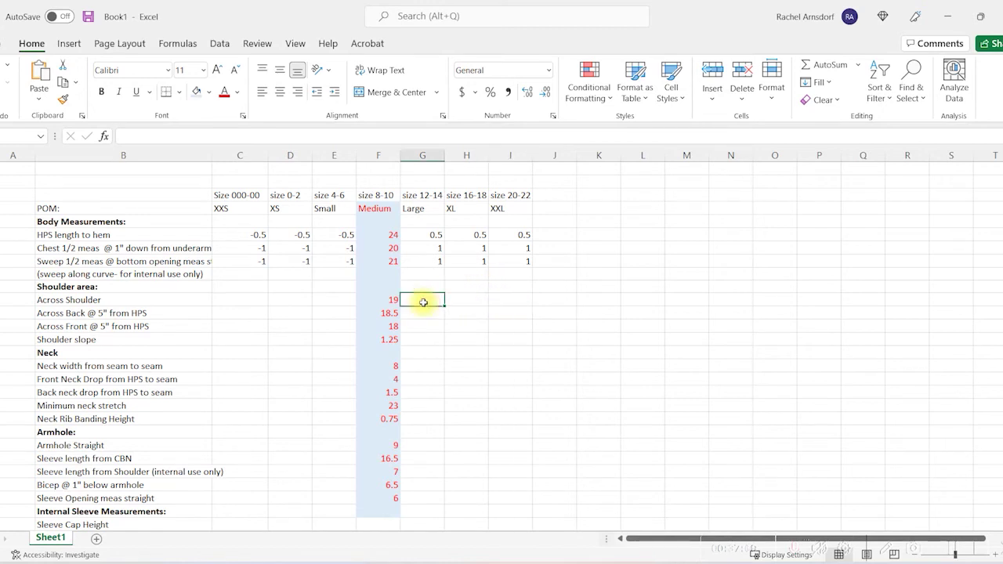
{"action": "left_click", "coordinate": [392, 301]}
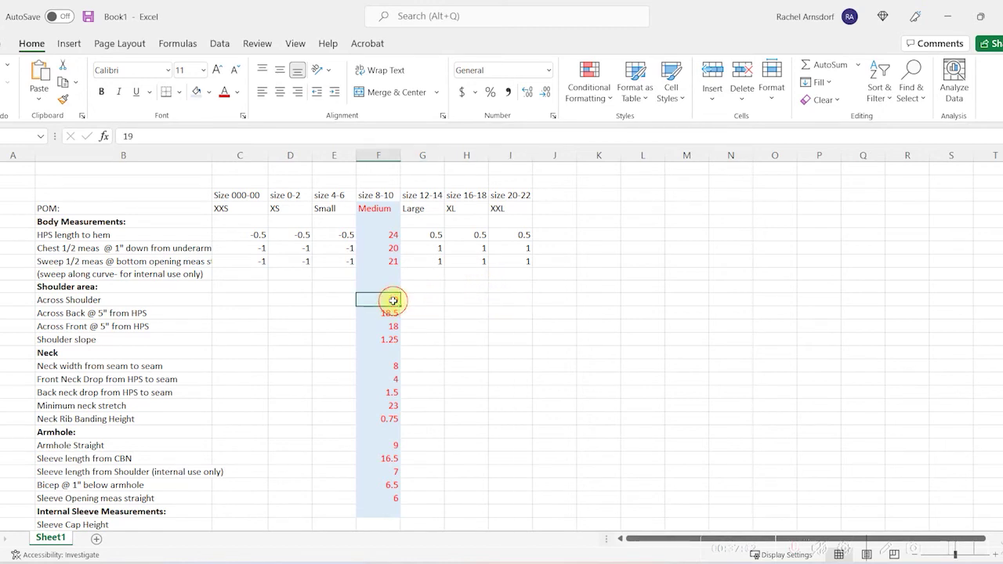
Enter a grade of -0.5 for Across Shoulder in each of the Small, XS and XXS sizes
{"action": "left_click", "coordinate": [343, 302]}
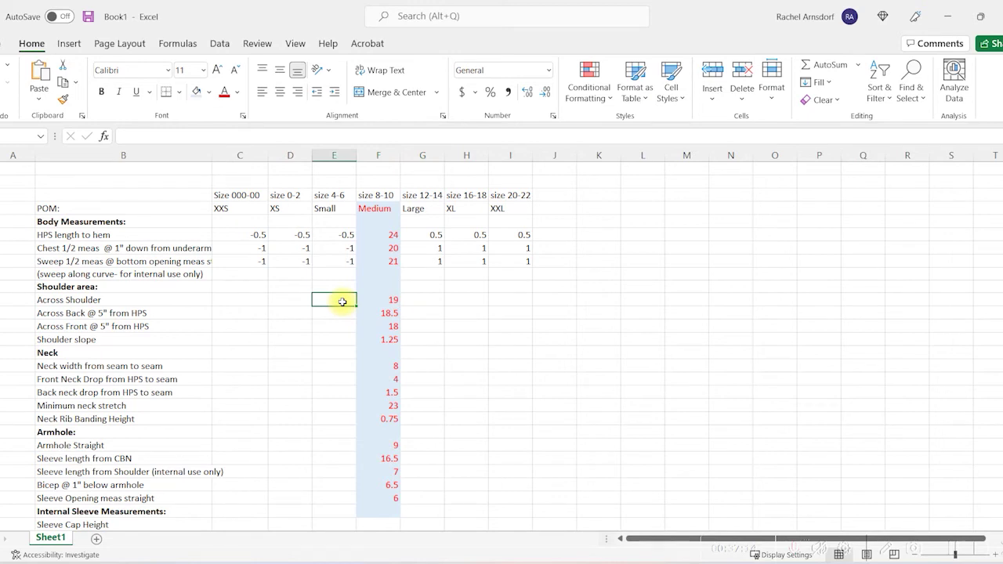
{"action": "type", "text": "-.5"}
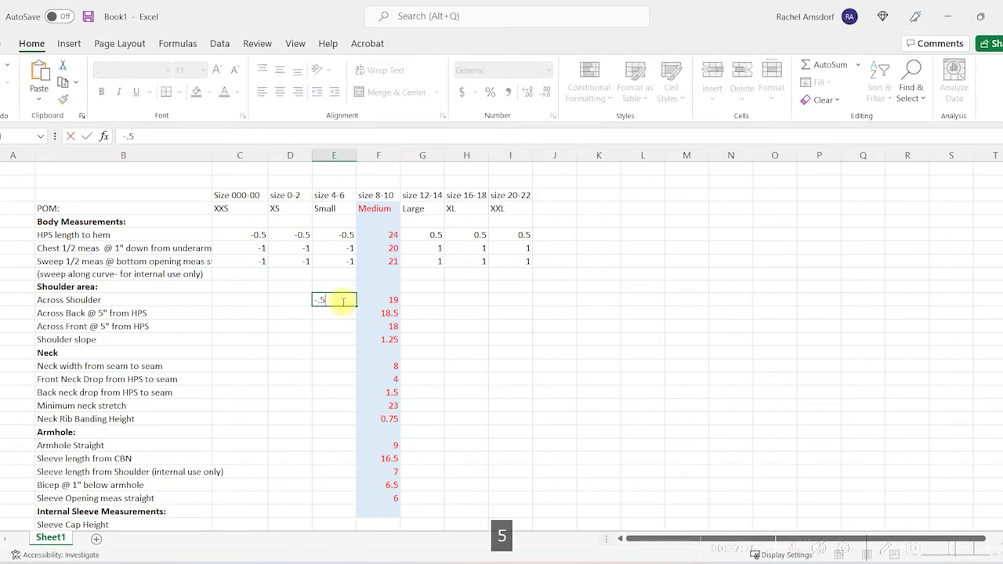
{"action": "key", "text": "Left"}
{"action": "type", "text": "-.5"}
{"action": "key", "text": "Left"}
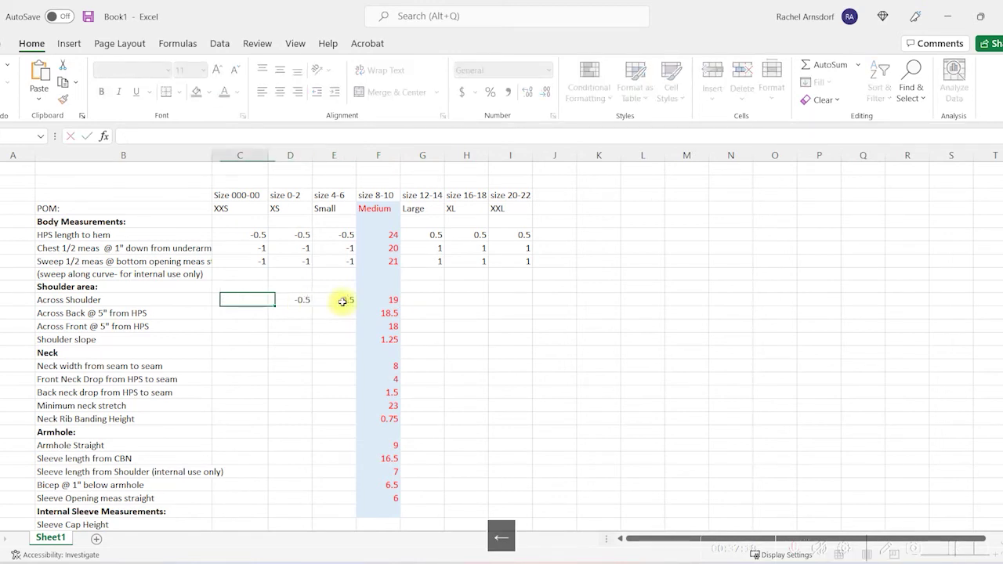
{"action": "type", "text": "-0.5"}
Enter a grade of 0.5 for Across Shoulder in each of the Large, XL and XXL sizes
{"action": "key", "text": "Right"}
{"action": "key", "text": "Right"}
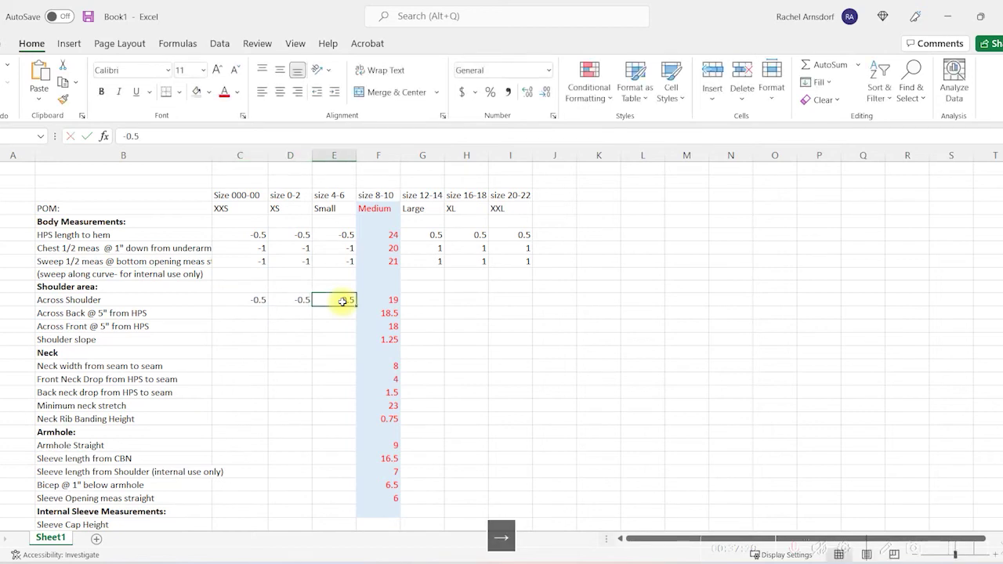
{"action": "key", "text": "Right"}
{"action": "key", "text": "Right"}
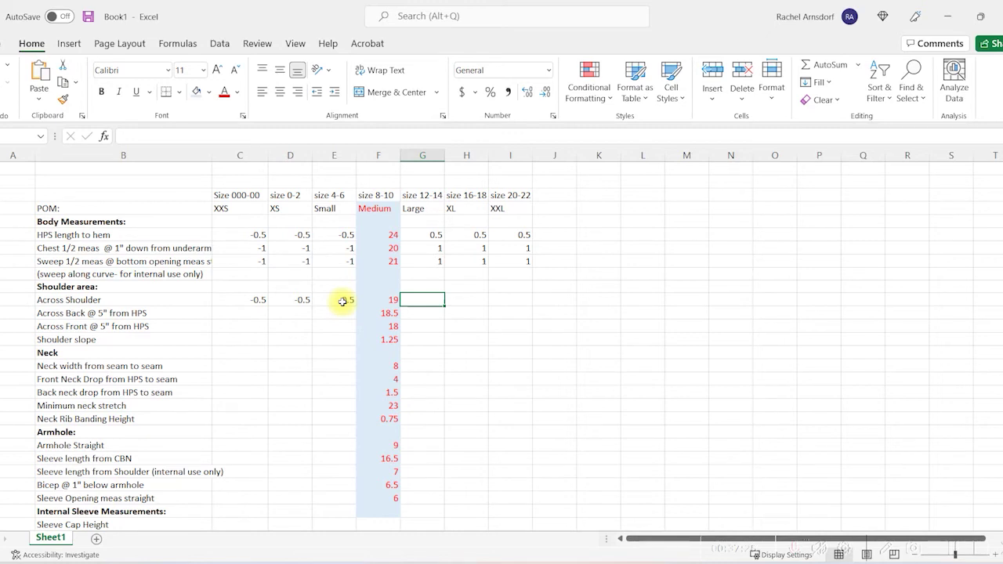
{"action": "type", "text": ".5"}
{"action": "key", "text": "Tab"}
{"action": "type", "text": ".5"}
{"action": "key", "text": "Tab"}
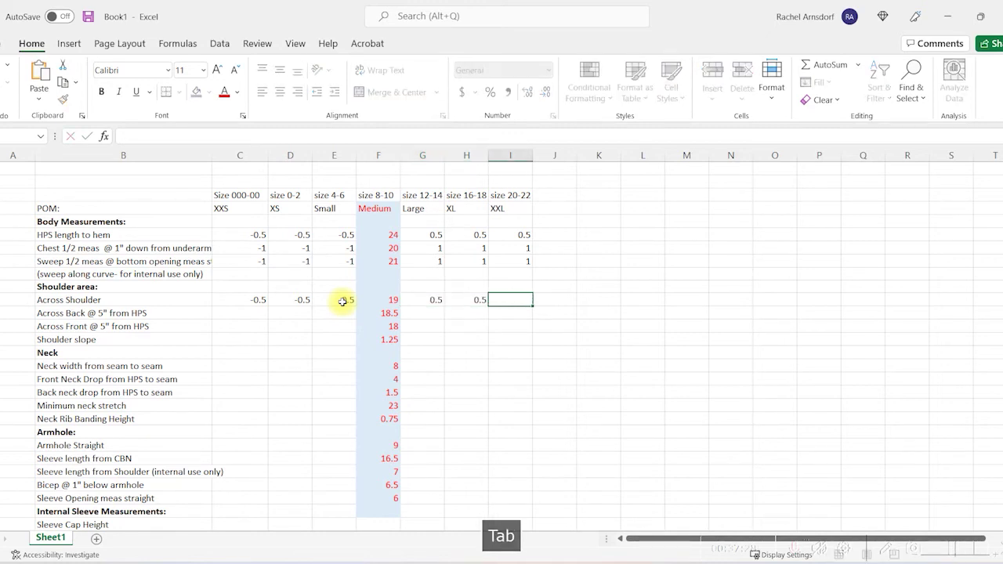
{"action": "type", "text": ".5"}
{"action": "key", "text": "Right"}
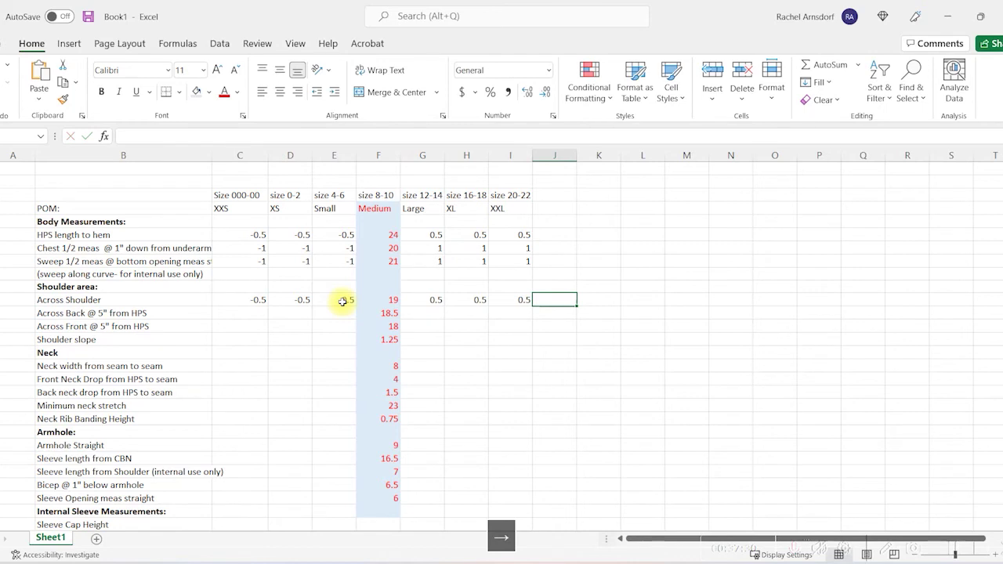
Change the Across Shoulder grade to 0.25 in each of the Large, XL and XXL sizes
{"action": "key", "text": "Left"}
{"action": "key", "text": "Left"}
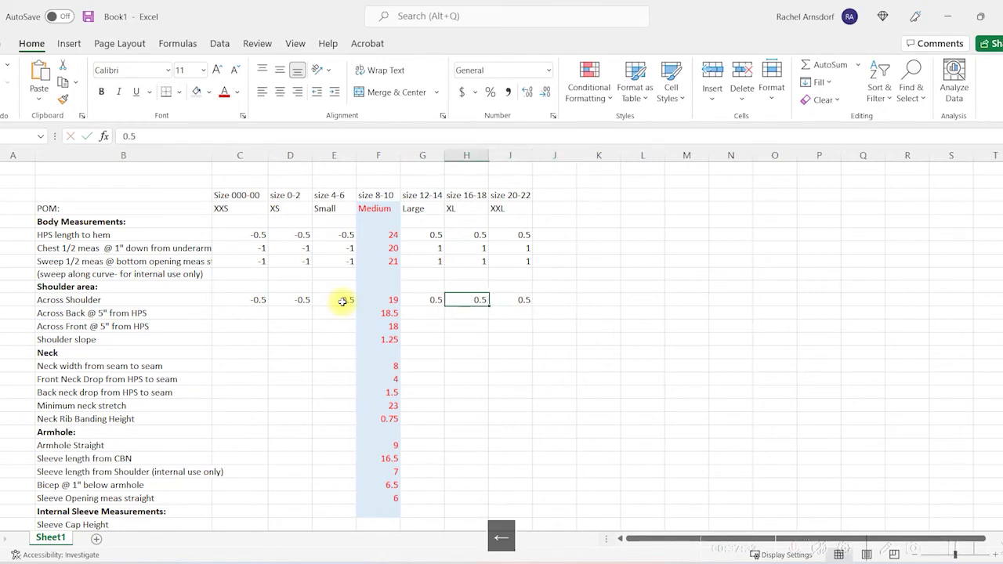
{"action": "key", "text": "Left"}
{"action": "key", "text": "Left"}
{"action": "key", "text": "Right"}
{"action": "key", "text": "Left"}
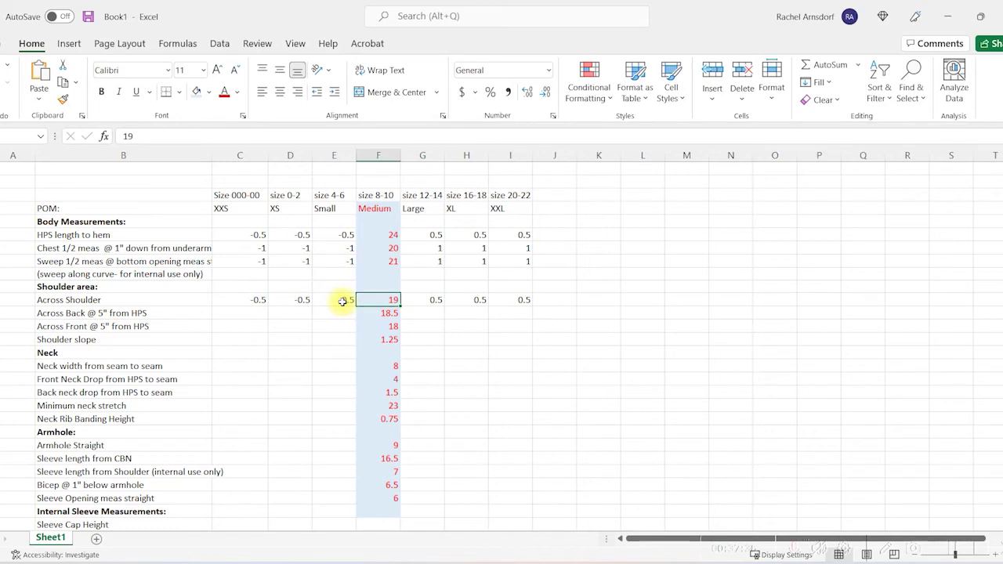
{"action": "key", "text": "Right"}
{"action": "type", "text": ".25"}
{"action": "key", "text": "Tab"}
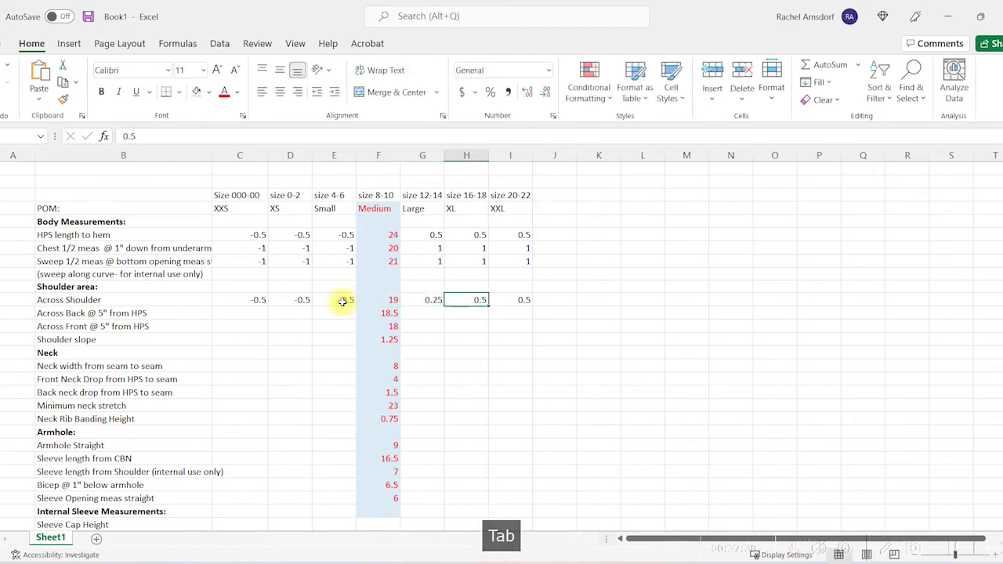
{"action": "type", "text": ".25"}
{"action": "key", "text": "Tab"}
{"action": "type", "text": ".25"}
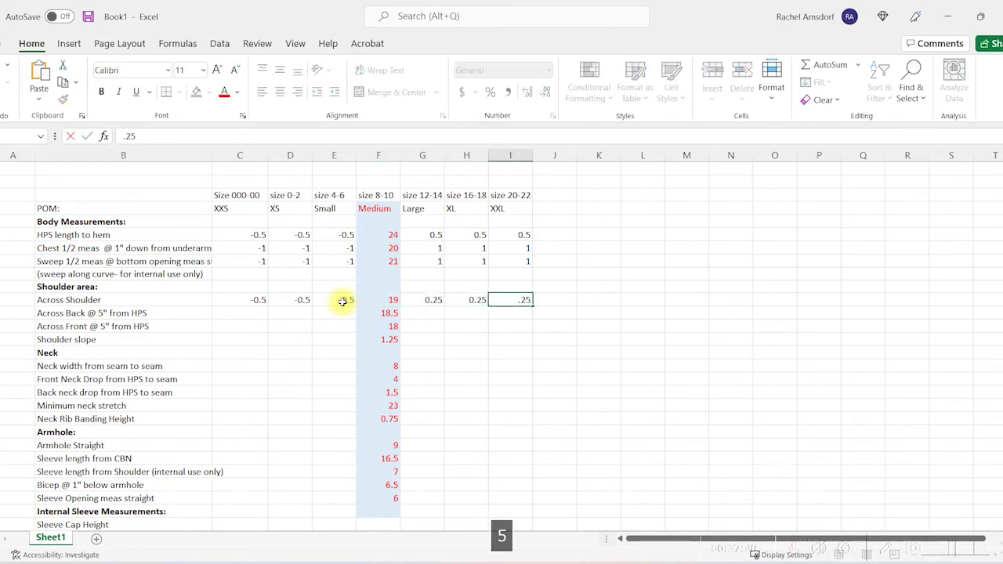
{"action": "key", "text": "Right"}
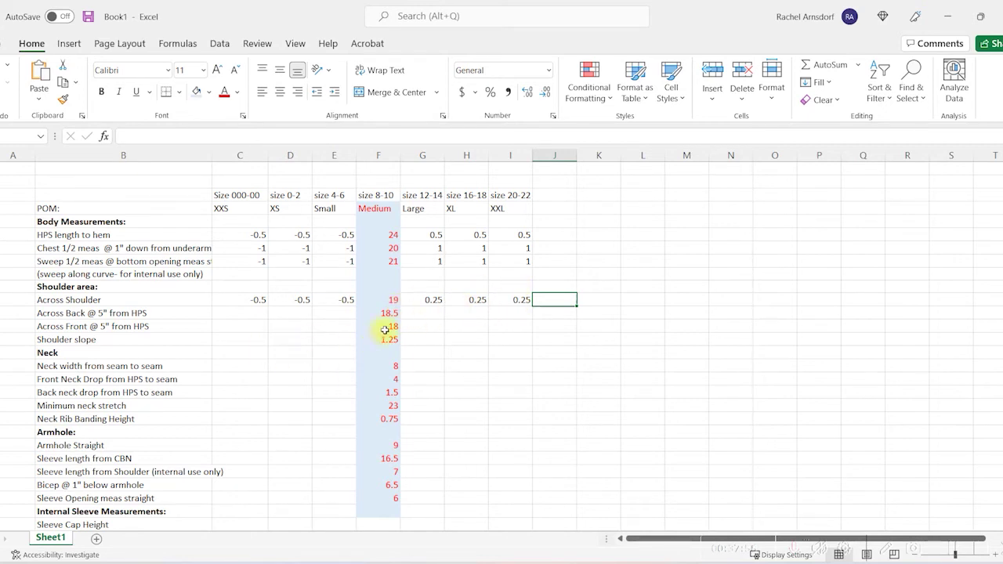
{"action": "left_click", "coordinate": [416, 313]}
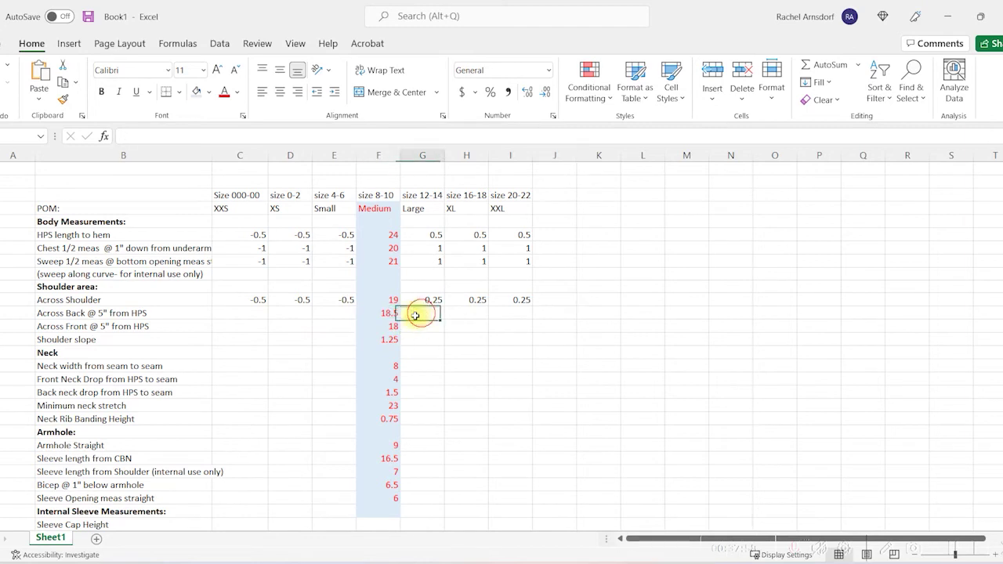
{"action": "left_click", "coordinate": [351, 314]}
{"action": "type", "text": "--.5"}
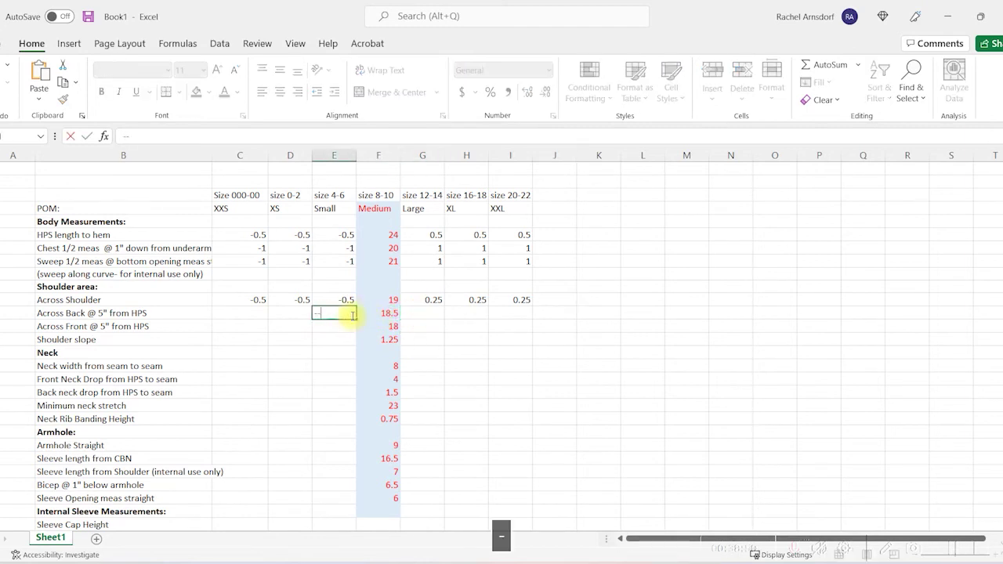
{"action": "key", "text": "BackSpace"}
{"action": "key", "text": "BackSpace"}
{"action": "key", "text": "BackSpace"}
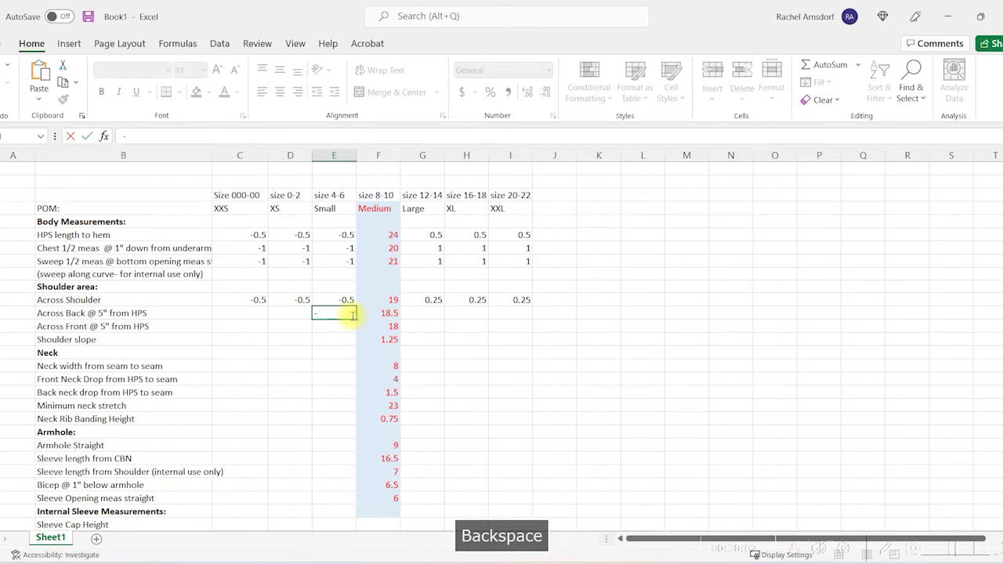
{"action": "left_click", "coordinate": [290, 364]}
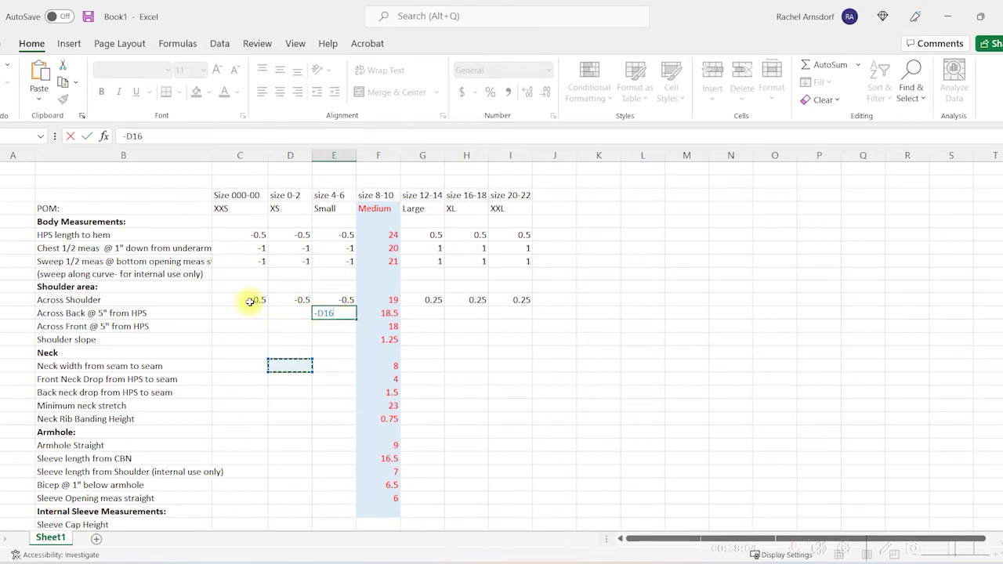
{"action": "key", "text": "Return"}
Copy the Across Shoulder grades for XXS, XS and Small into the Across Back and Across Front rows
{"action": "left_click_drag", "start_coordinate": [248, 300], "coordinate": [312, 301]}
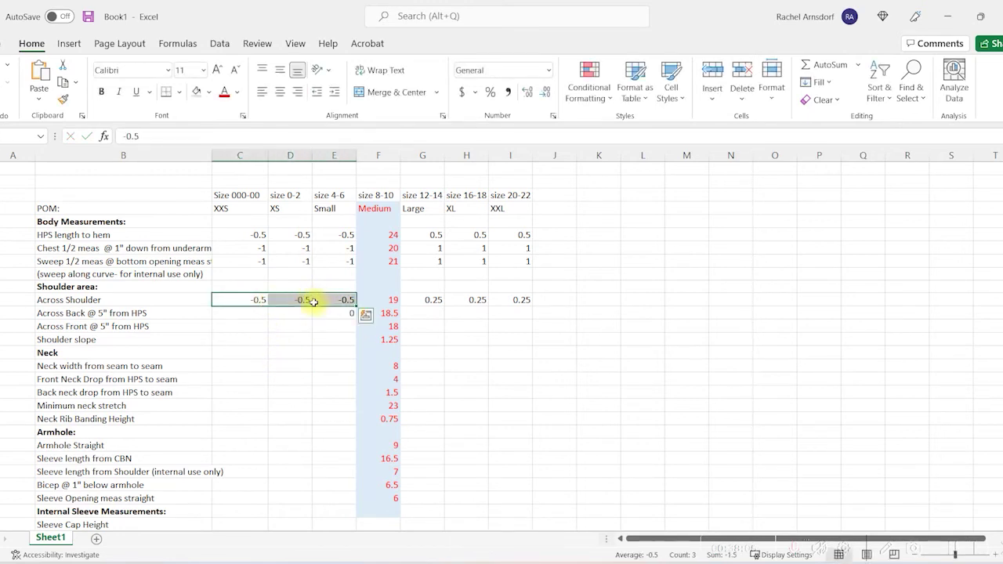
{"action": "key", "text": "ctrl+c"}
{"action": "left_click", "coordinate": [250, 313]}
{"action": "key", "text": "ctrl+v"}
{"action": "left_click", "coordinate": [250, 325]}
{"action": "key", "text": "ctrl+v"}
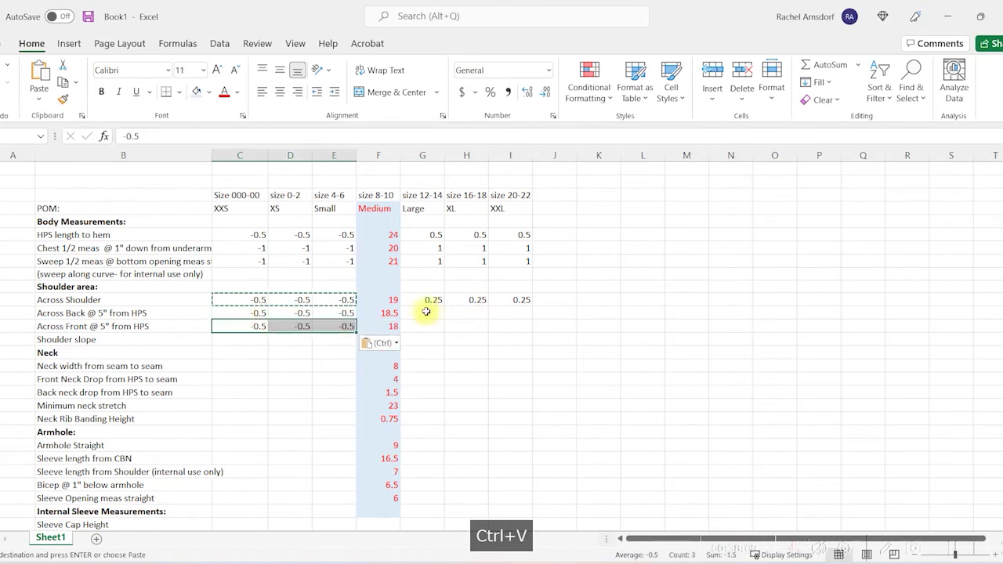
Copy the Across Shoulder grades for Large, XL and XXL into the Across Back @ 5" from HPS row
{"action": "left_click_drag", "start_coordinate": [424, 300], "coordinate": [513, 300]}
{"action": "key", "text": "ctrl+c"}
{"action": "left_click", "coordinate": [423, 313]}
{"action": "key", "text": "ctrl+v"}
Copy the Across Back grades for Large, XL and XXL into the Across Front @ 5" from HPS row
{"action": "left_click", "coordinate": [420, 327]}
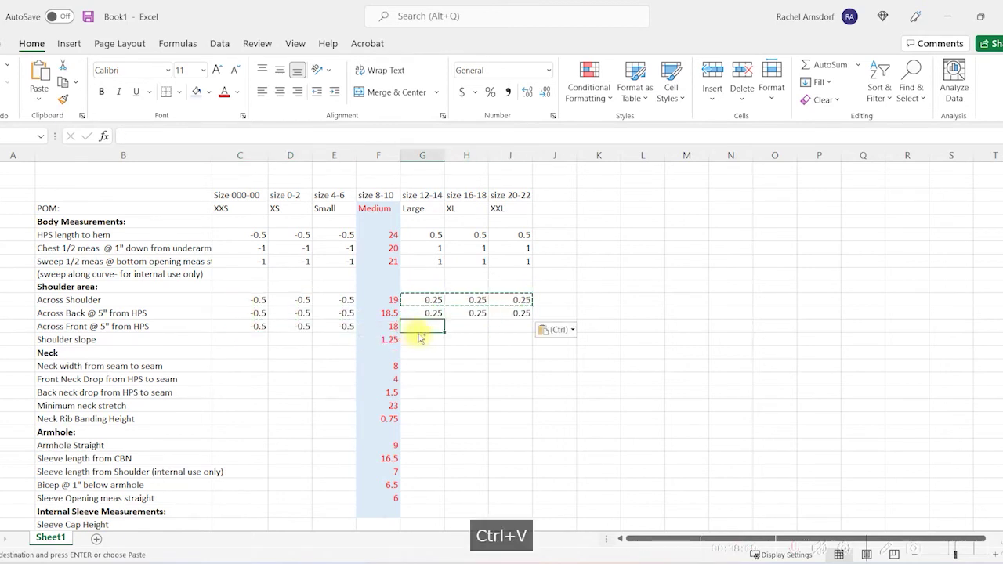
{"action": "key", "text": "ctrl+c"}
{"action": "left_click_drag", "start_coordinate": [425, 313], "coordinate": [521, 313]}
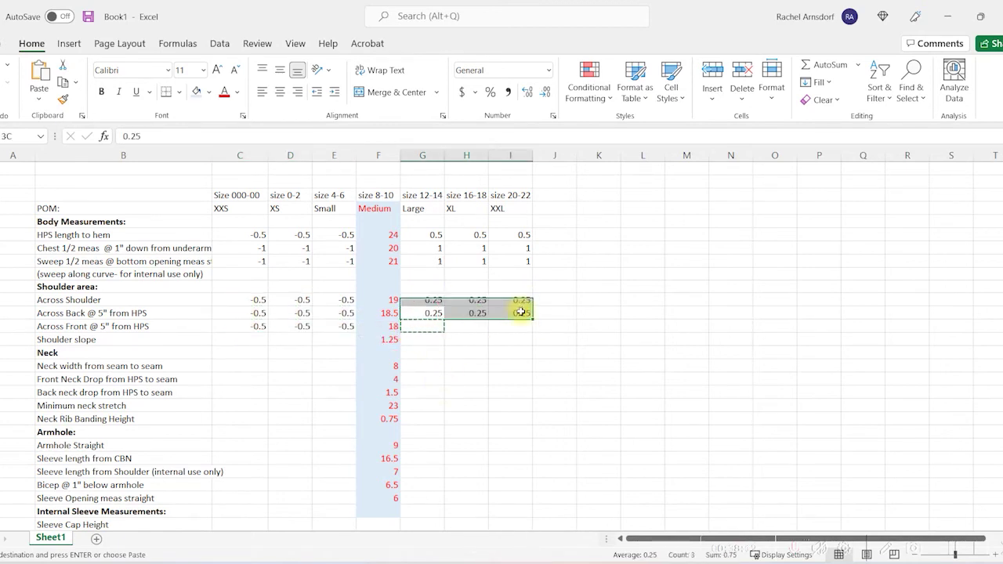
{"action": "key", "text": "ctrl+c"}
{"action": "left_click", "coordinate": [423, 326]}
{"action": "key", "text": "ctrl+v"}
{"action": "left_click", "coordinate": [462, 390]}
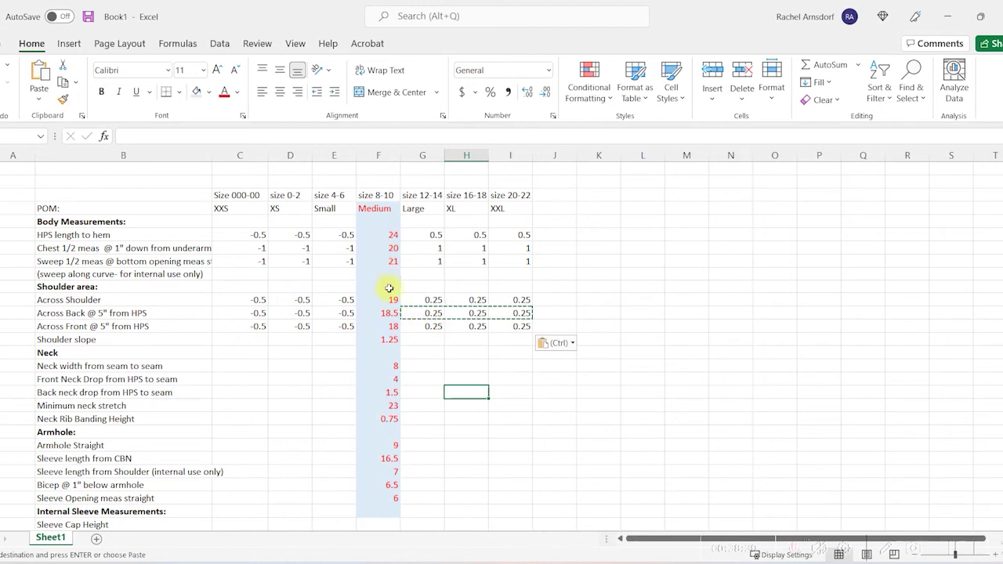
{"action": "left_click", "coordinate": [538, 389]}
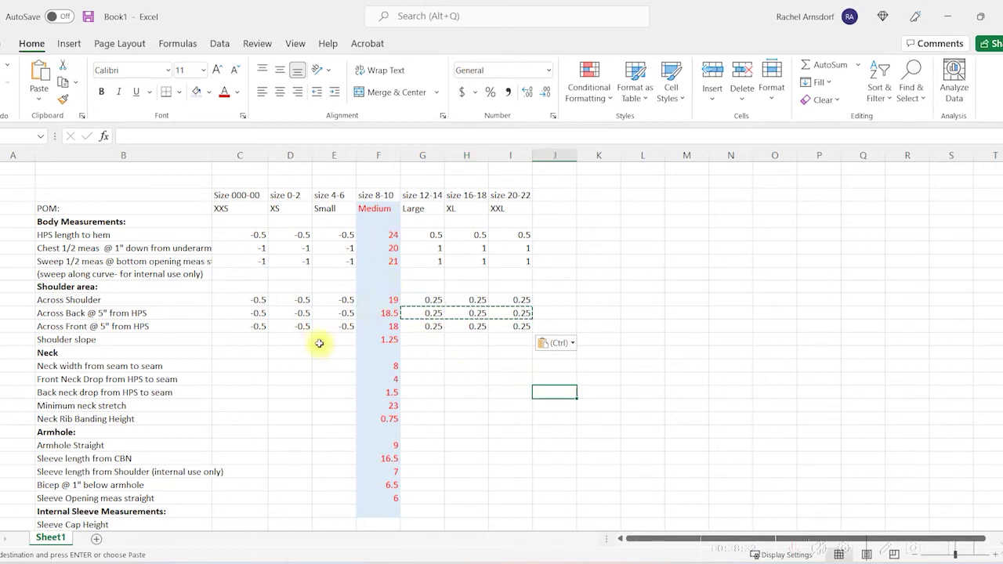
{"action": "left_click", "coordinate": [343, 339]}
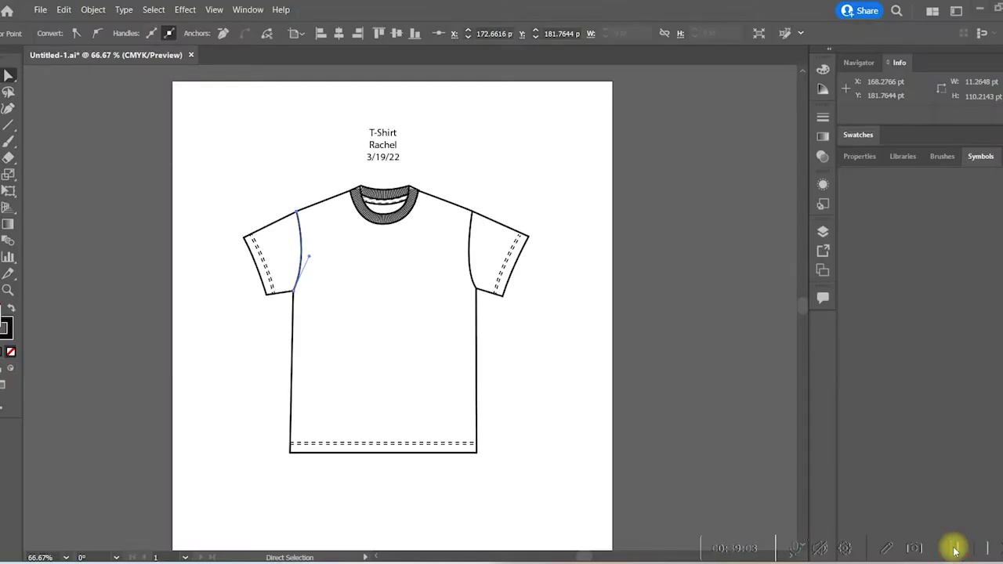
Switch to Illustrator and move the T-shirt outline's left shoulder point outward, level with the sleeve's outer edge
{"action": "left_click", "coordinate": [345, 196]}
{"action": "left_click", "coordinate": [298, 202]}
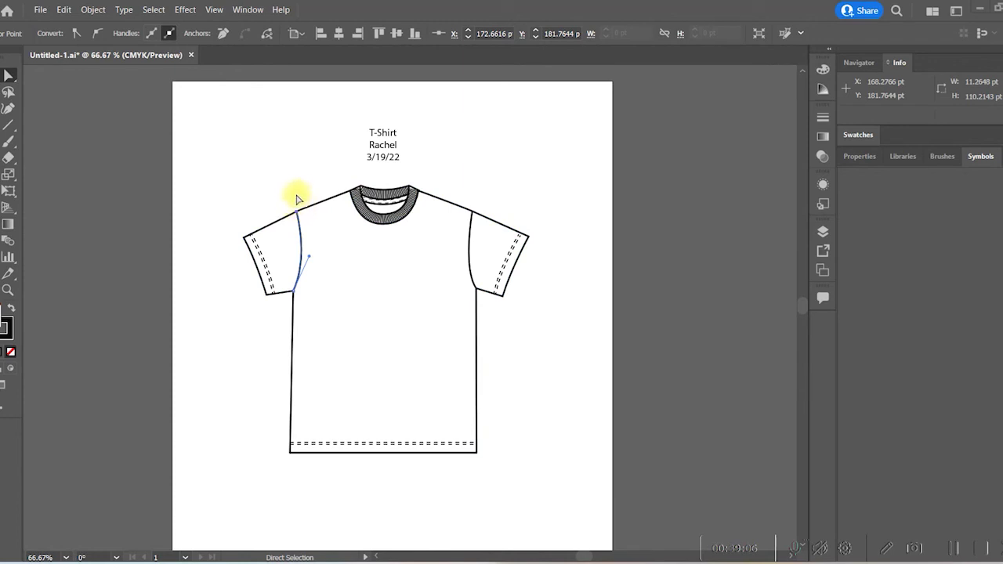
{"action": "left_click", "coordinate": [295, 207]}
{"action": "left_click", "coordinate": [300, 207]}
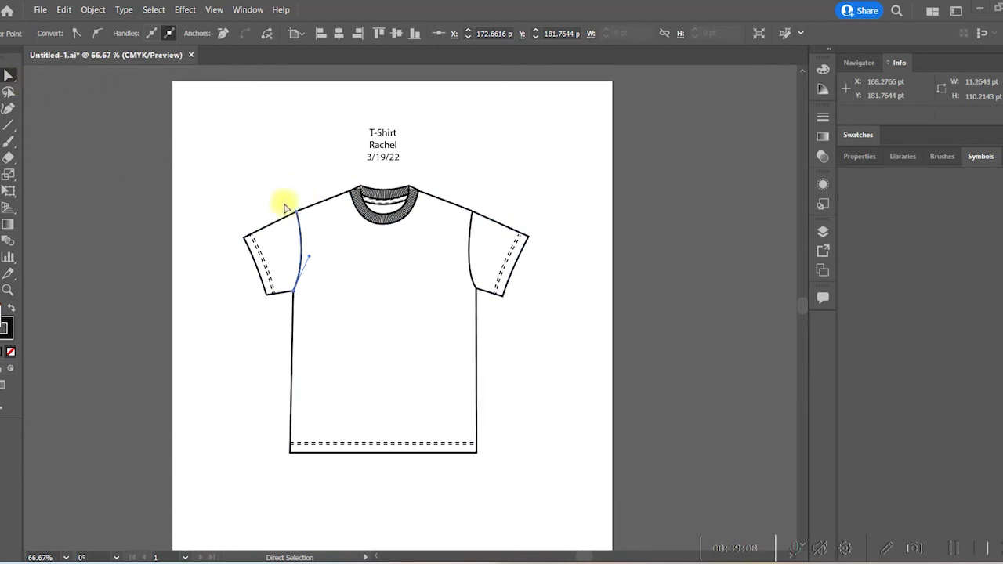
{"action": "left_click", "coordinate": [297, 208]}
{"action": "left_click_drag", "start_coordinate": [299, 216], "coordinate": [251, 217]}
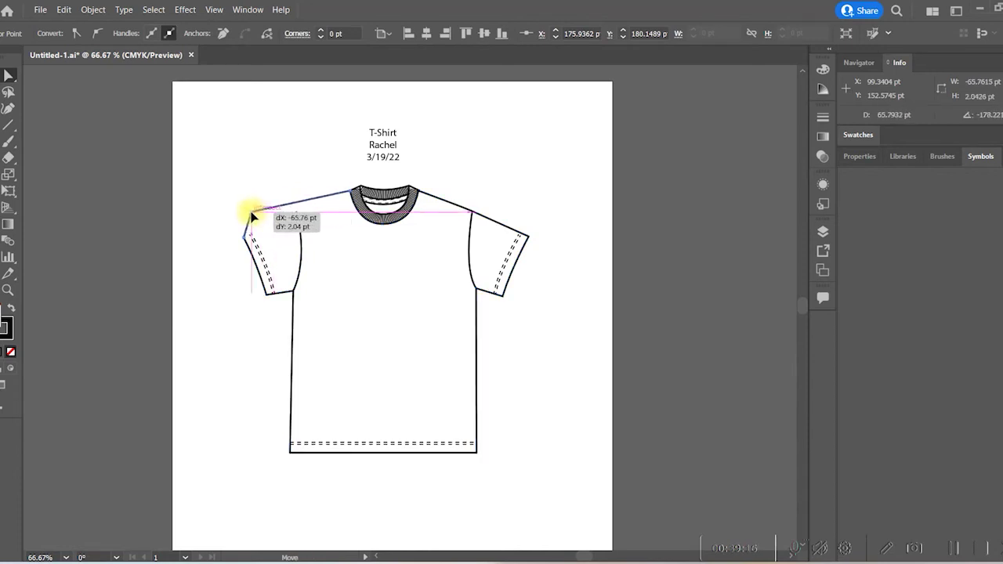
{"action": "mouse_move", "coordinate": [252, 217]}
{"action": "left_mouse_down"}
{"action": "mouse_move", "coordinate": [296, 215]}
{"action": "mouse_move", "coordinate": [242, 211]}
{"action": "mouse_move", "coordinate": [242, 224]}
{"action": "mouse_move", "coordinate": [289, 206]}
{"action": "mouse_move", "coordinate": [242, 218]}
{"action": "left_mouse_up"}
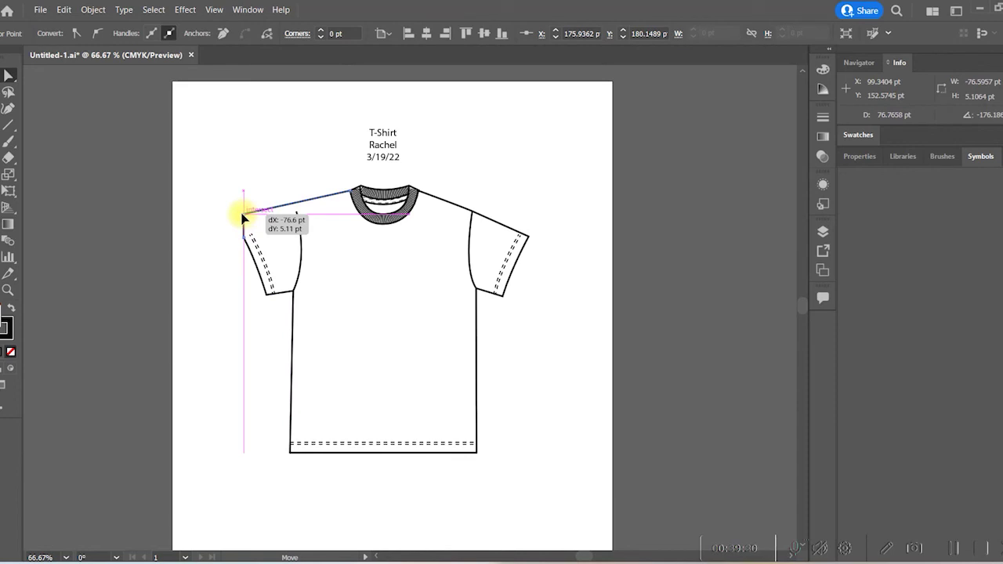
{"action": "left_click_drag", "start_coordinate": [243, 218], "coordinate": [243, 216]}
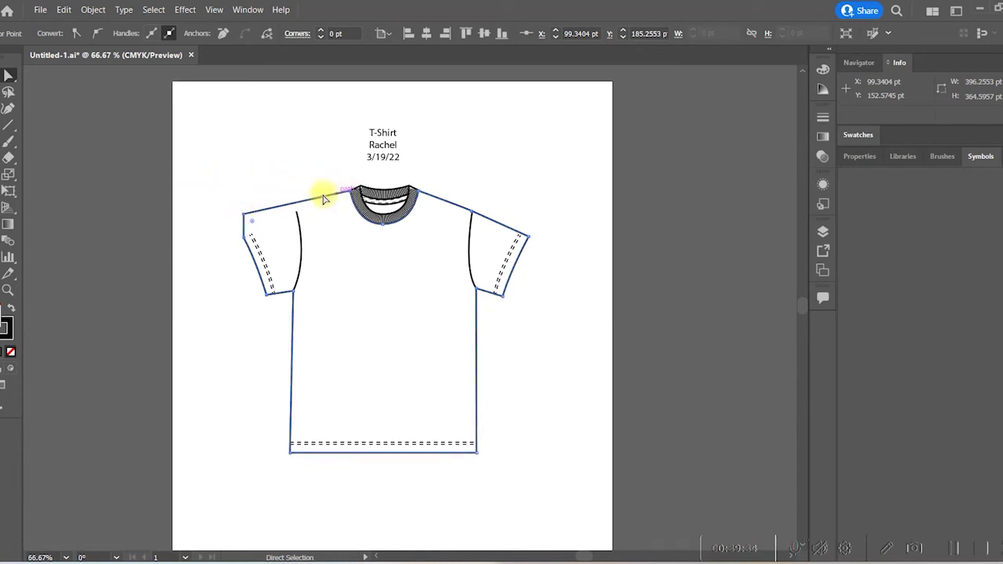
Move the T-shirt outline's left shoulder point back to the top of the armhole seam and return to Excel
{"action": "left_click_drag", "start_coordinate": [242, 214], "coordinate": [258, 227]}
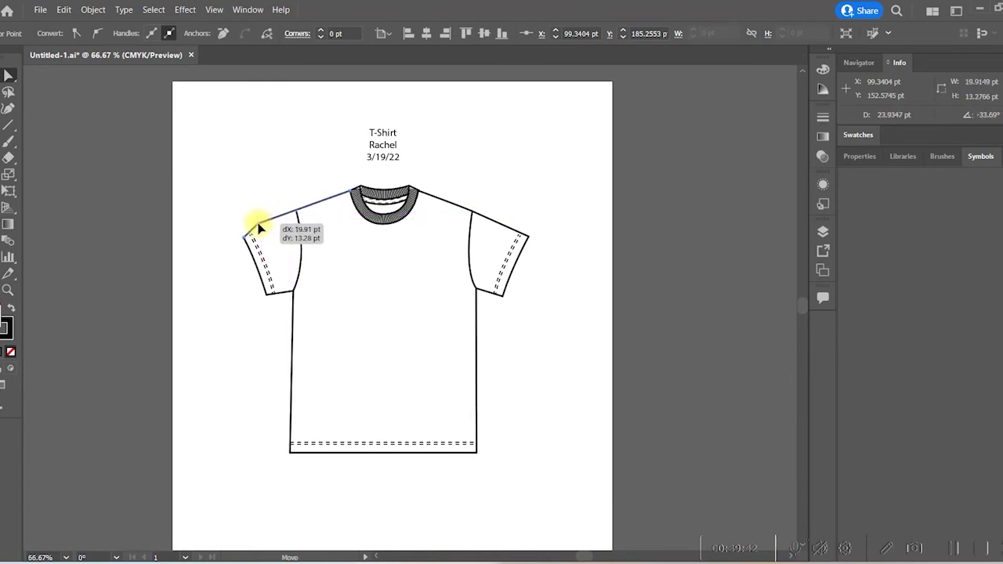
{"action": "left_click_drag", "start_coordinate": [260, 228], "coordinate": [298, 211]}
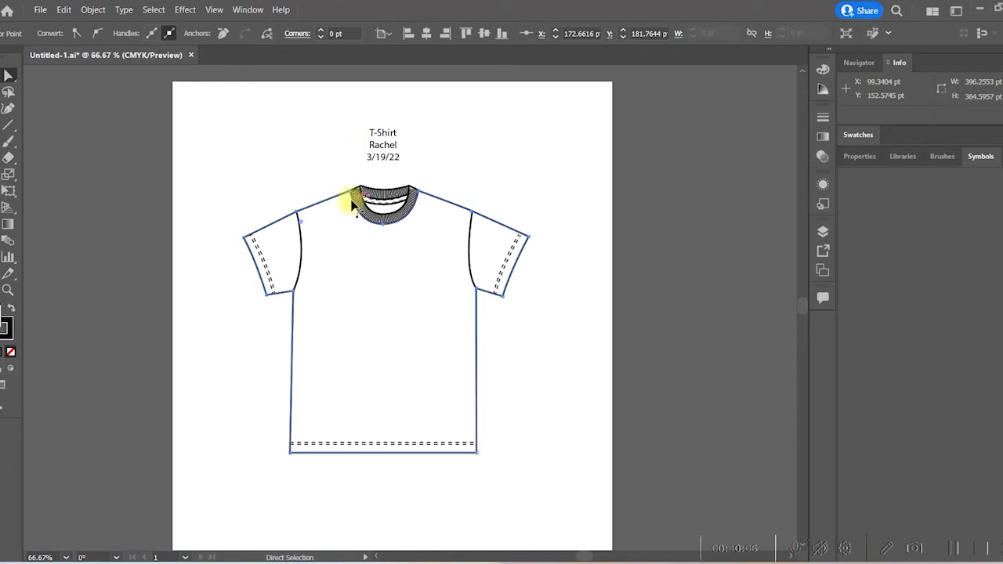
{"action": "left_click_drag", "start_coordinate": [354, 205], "coordinate": [349, 191]}
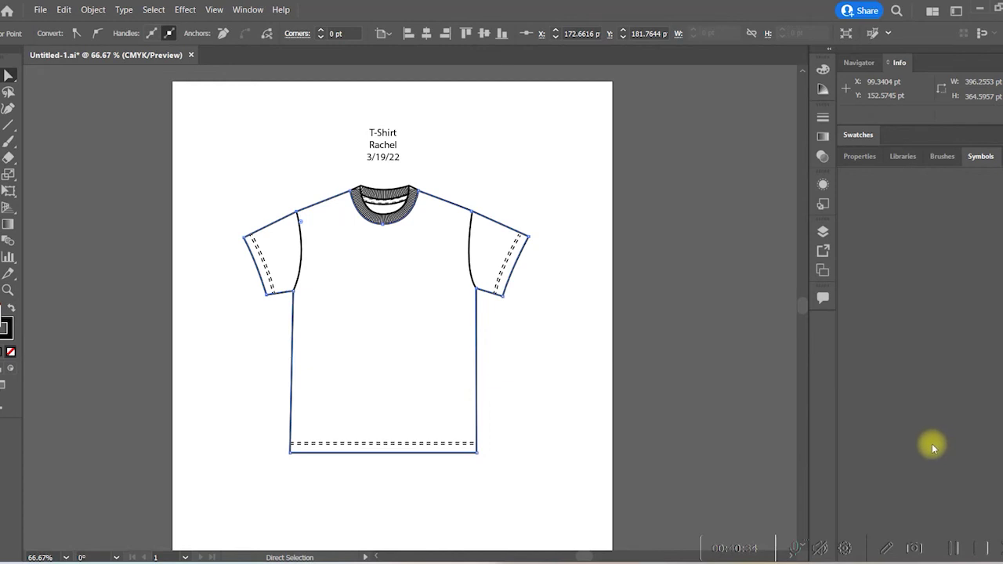
{"action": "left_click", "coordinate": [953, 550]}
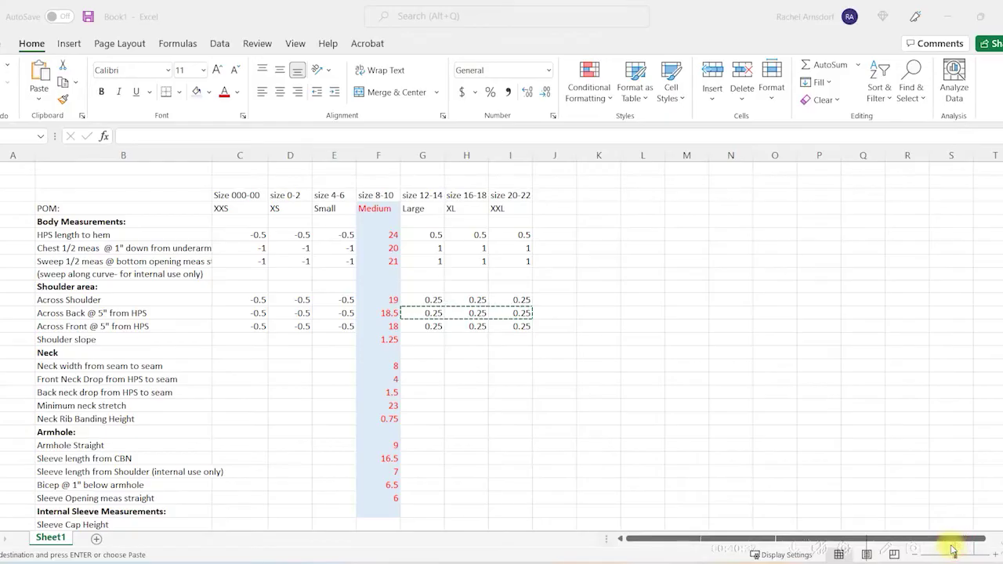
Enter a grade of 0 for Shoulder slope in each of the XXS, XS and Small sizes
{"action": "left_click", "coordinate": [351, 344]}
{"action": "left_click", "coordinate": [245, 345]}
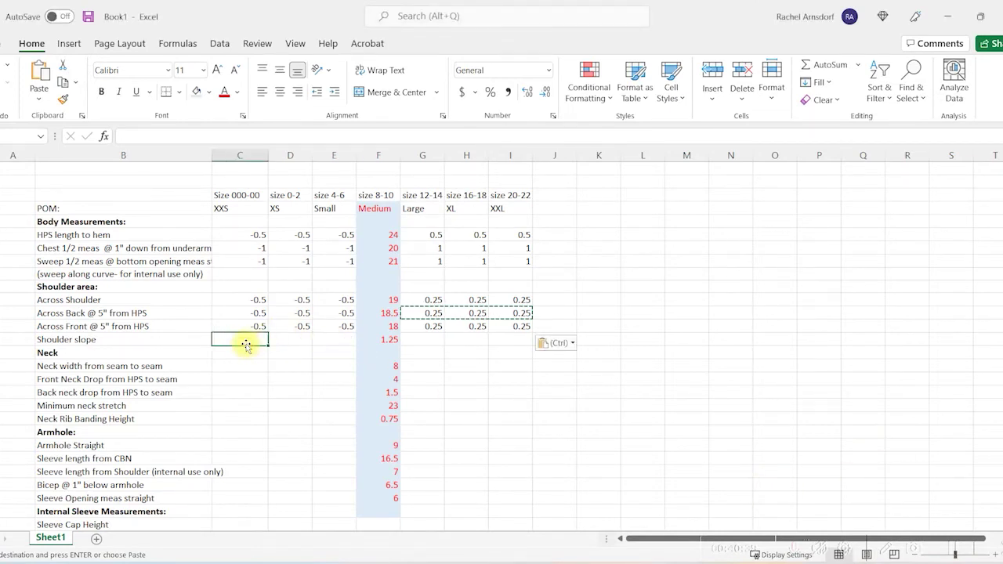
{"action": "type", "text": "0"}
{"action": "key", "text": "Right"}
{"action": "type", "text": "0"}
{"action": "key", "text": "Right"}
{"action": "type", "text": "0"}
Enter a grade of 0 for Shoulder slope in each of the Large, XL and XXL sizes
{"action": "key", "text": "Right"}
{"action": "key", "text": "Right"}
{"action": "type", "text": "0"}
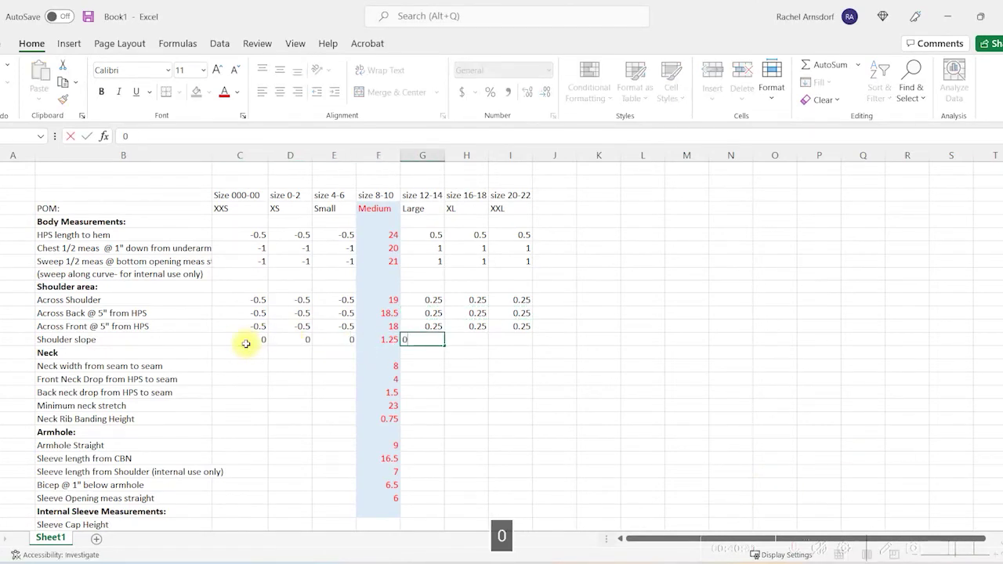
{"action": "key", "text": "Right"}
{"action": "type", "text": "0"}
{"action": "key", "text": "Right"}
{"action": "type", "text": "0"}
{"action": "key", "text": "Right"}
Enter a grade of 0.25 for Neck width from seam to seam in each of the Large, XL and XXL sizes
{"action": "key", "text": "Down"}
{"action": "key", "text": "Left"}
{"action": "key", "text": "Left"}
{"action": "key", "text": "Left"}
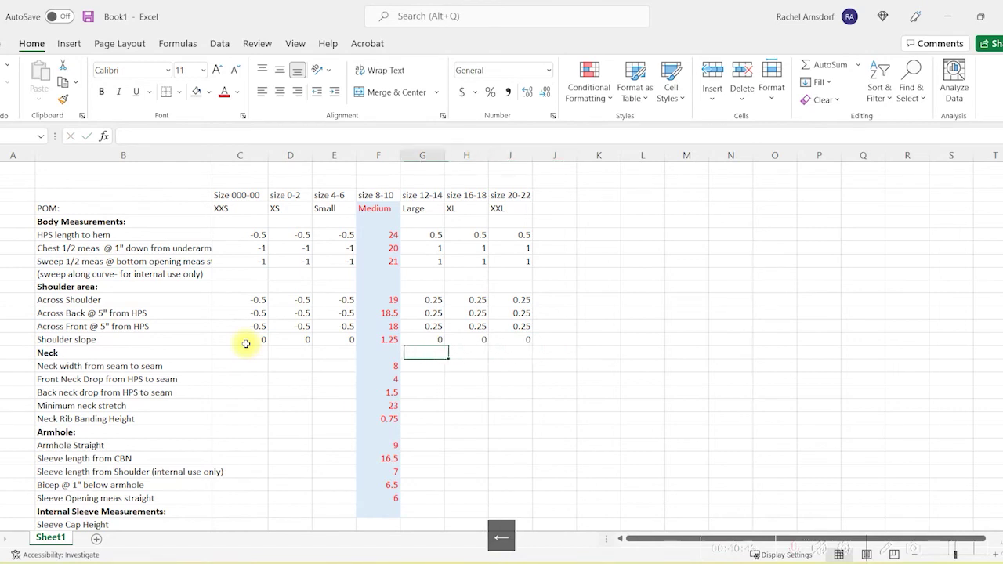
{"action": "key", "text": "Left"}
{"action": "key", "text": "Left"}
{"action": "key", "text": "Down"}
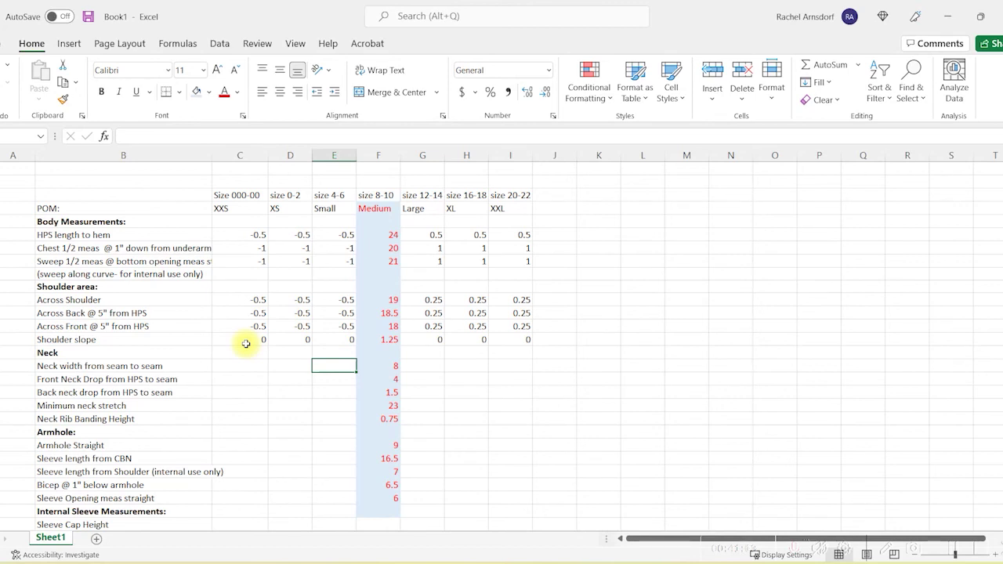
{"action": "left_click", "coordinate": [519, 368]}
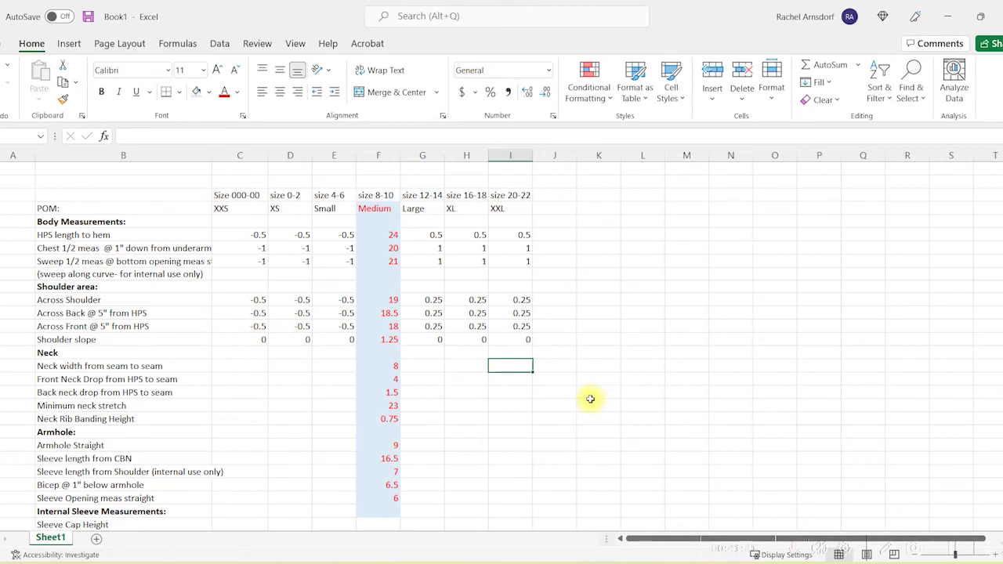
{"action": "left_click", "coordinate": [335, 366]}
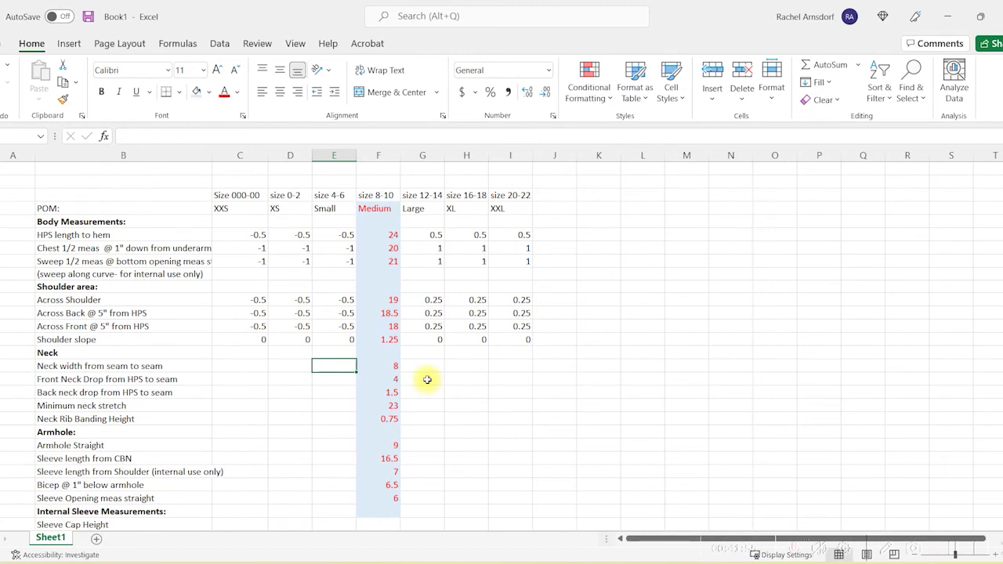
{"action": "key", "text": "Right"}
{"action": "key", "text": "Right"}
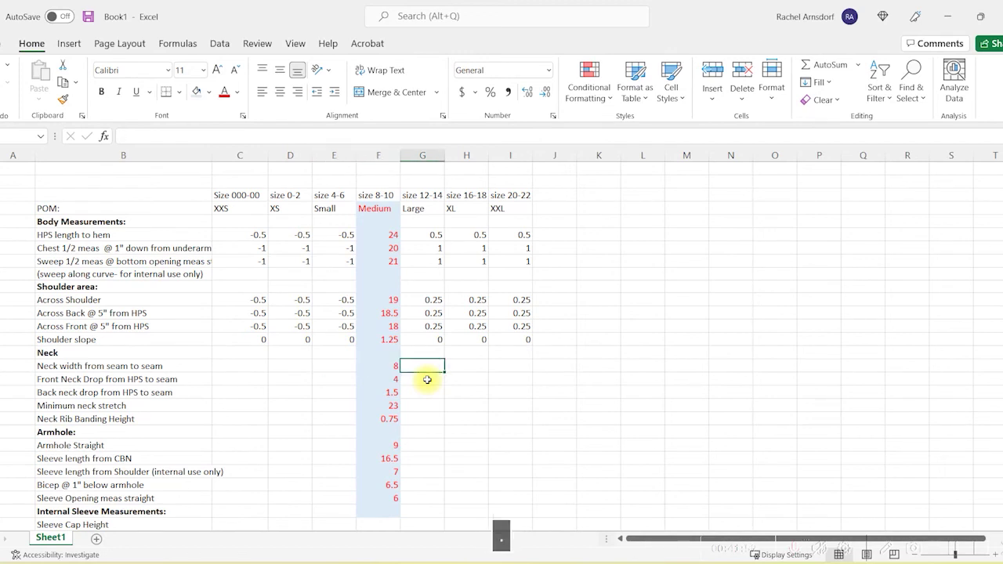
{"action": "type", "text": "0.25"}
{"action": "key", "text": "Right"}
{"action": "type", "text": ".25"}
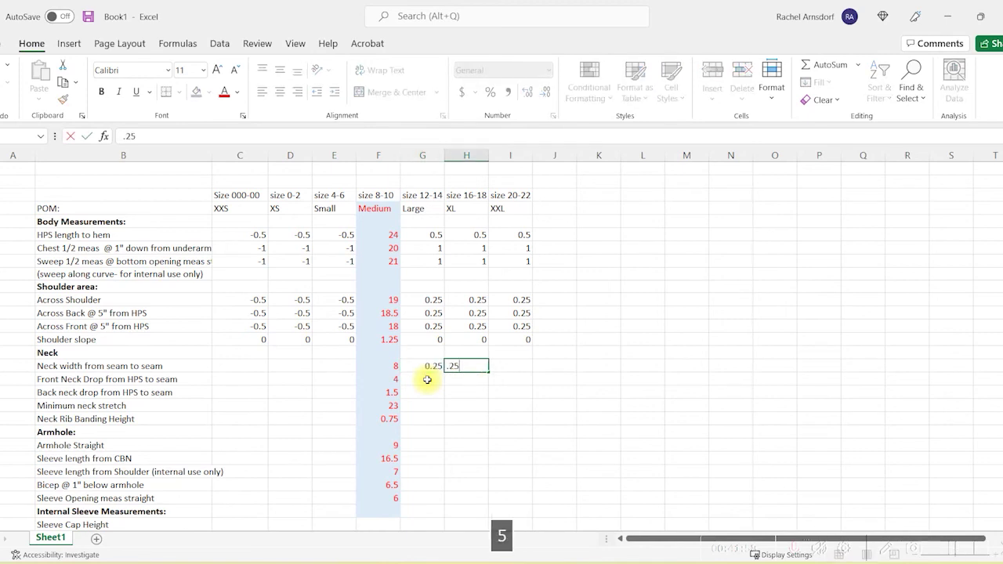
{"action": "key", "text": "Right"}
{"action": "type", "text": ".25"}
Enter a grade of 0 for Neck width from seam to seam in Small and XS, and -0.25 in XXS
{"action": "key", "text": "Left"}
{"action": "key", "text": "Left"}
{"action": "key", "text": "Left"}
{"action": "key", "text": "Left"}
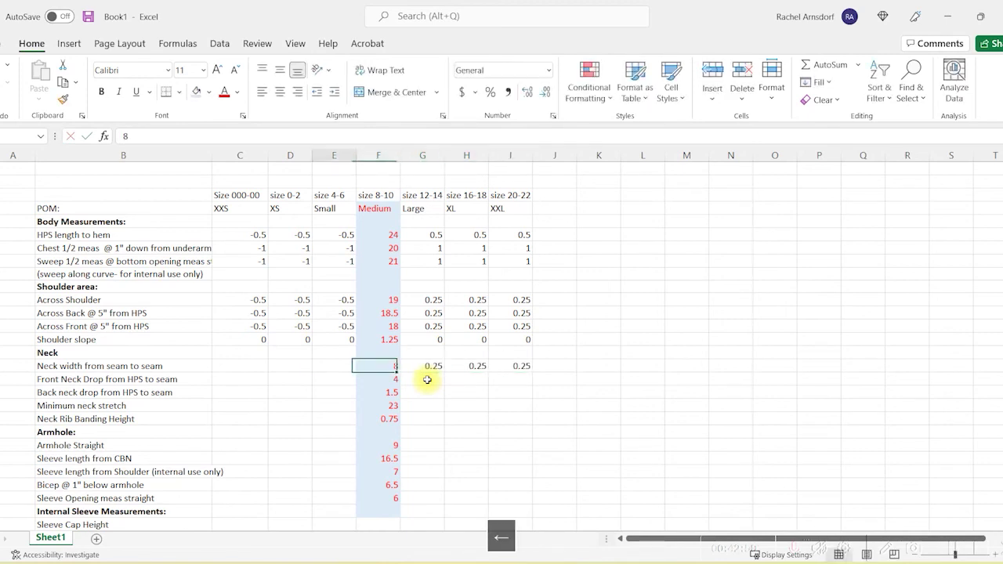
{"action": "type", "text": "0"}
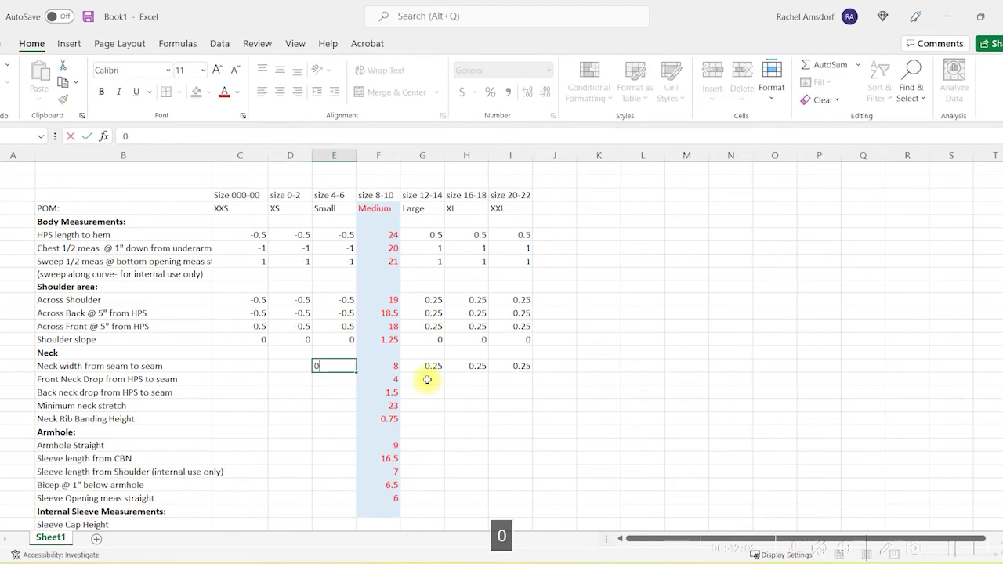
{"action": "key", "text": "Left"}
{"action": "type", "text": "0"}
{"action": "key", "text": "Left"}
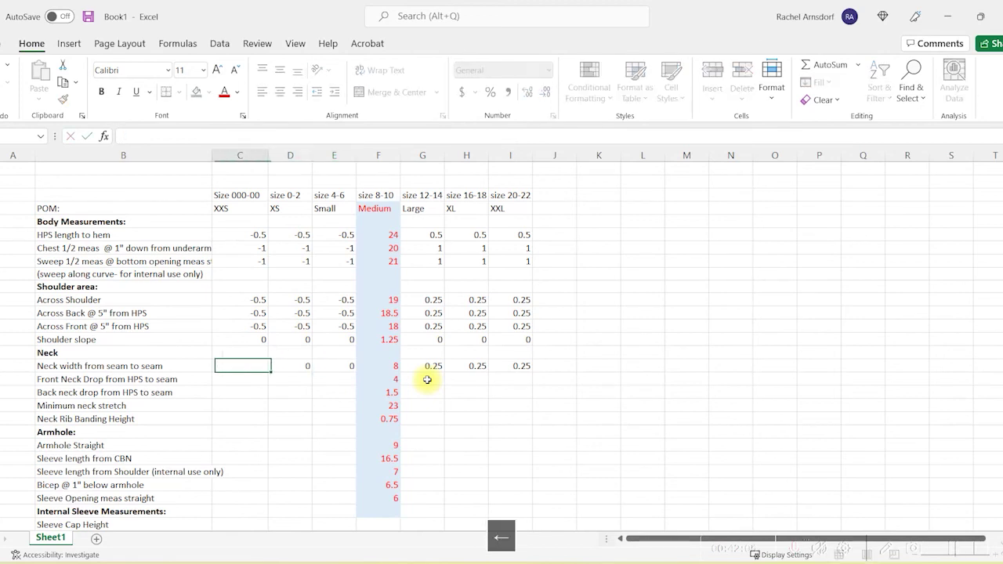
{"action": "type", "text": "-.25"}
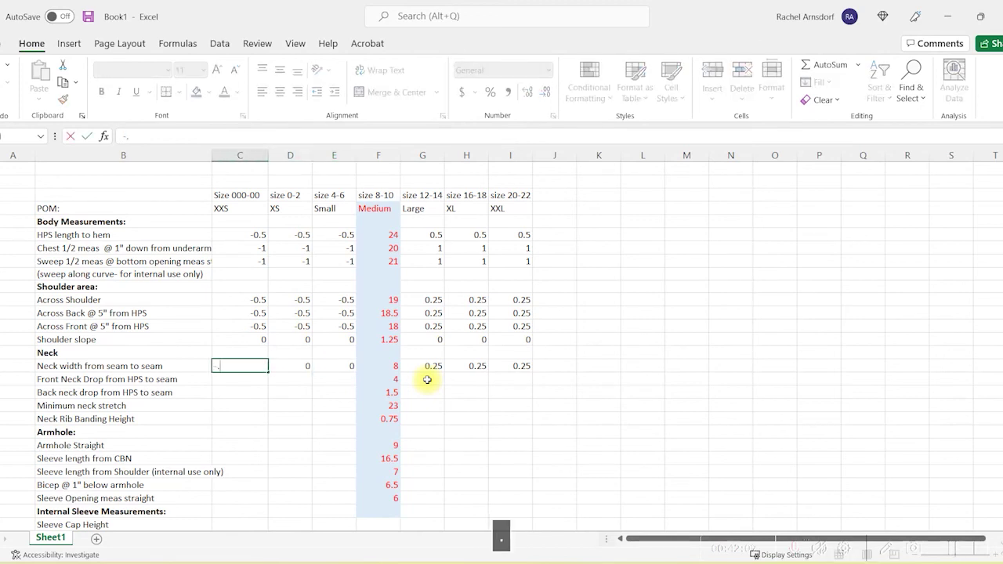
{"action": "key", "text": "Down"}
{"action": "key", "text": "Right"}
{"action": "key", "text": "Right"}
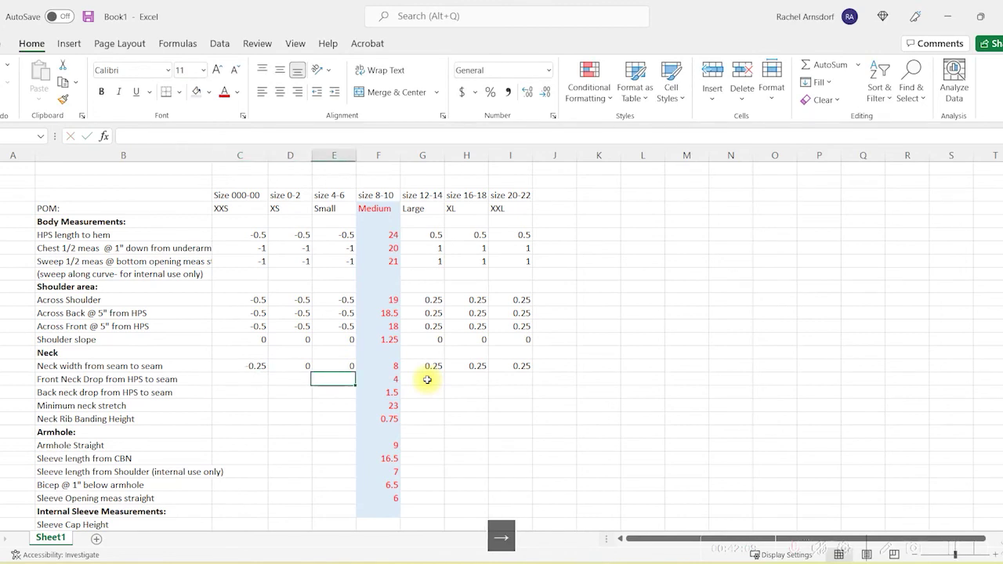
Change the XXS grade for Neck width from seam to seam to 0
{"action": "key", "text": "Up"}
{"action": "key", "text": "Left"}
{"action": "key", "text": "Left"}
{"action": "key", "text": "Left"}
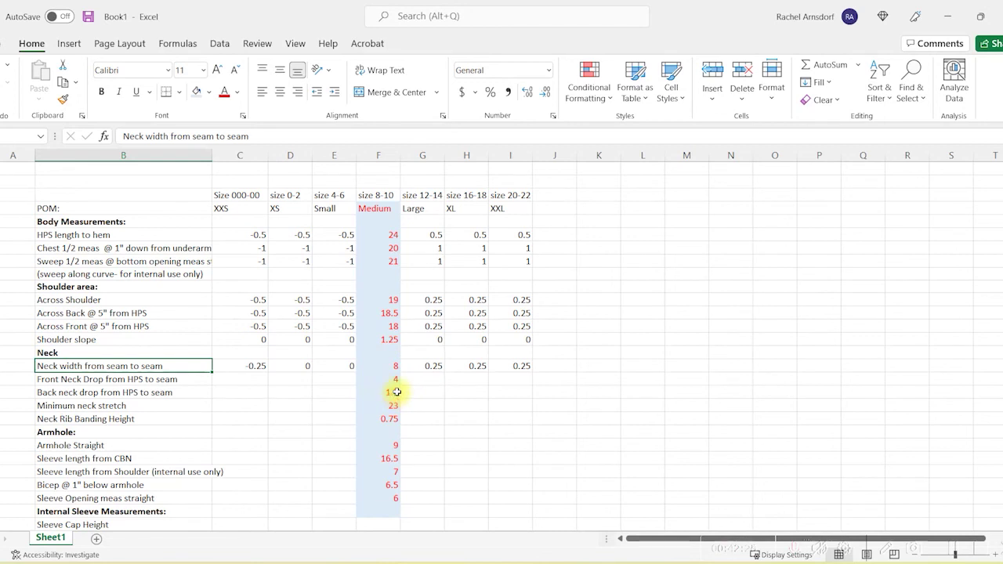
{"action": "left_click", "coordinate": [250, 365]}
{"action": "type", "text": "0"}
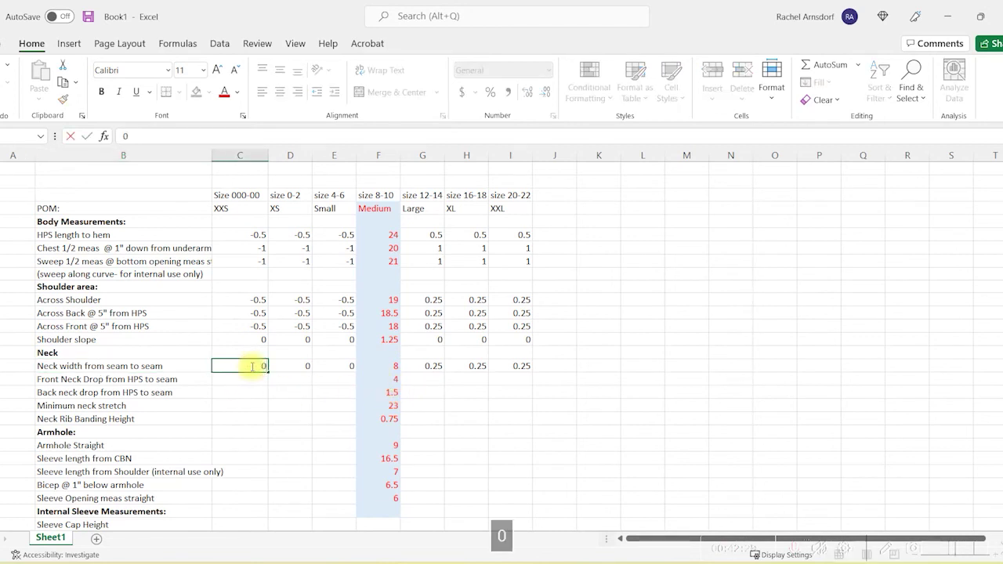
Enter a grade of -0.125 for Front Neck Drop from HPS to seam in the Small and XS sizes
{"action": "left_click", "coordinate": [336, 378]}
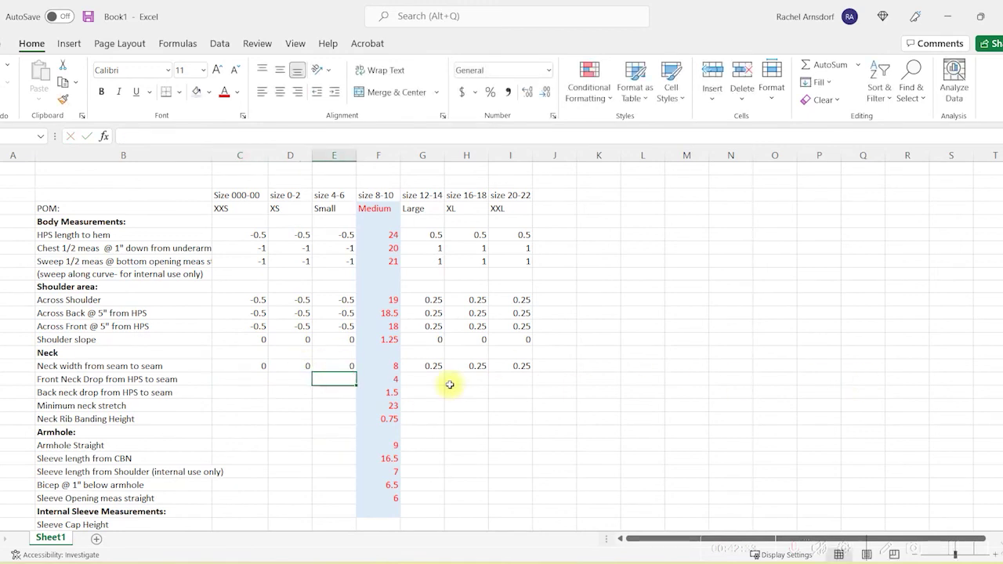
{"action": "type", "text": "-.25"}
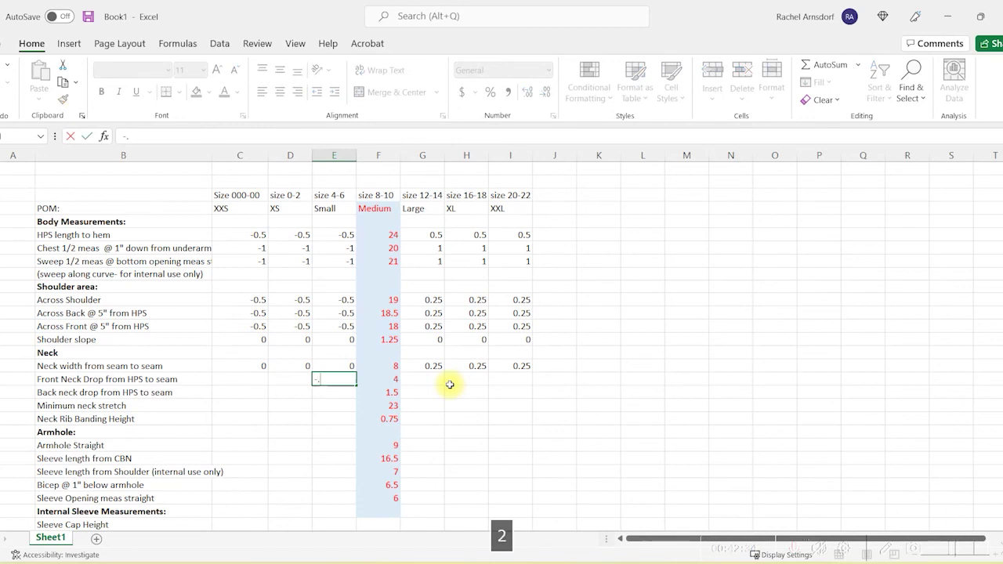
{"action": "key", "text": "BackSpace"}
{"action": "key", "text": "BackSpace"}
{"action": "type", "text": "125"}
{"action": "key", "text": "Left"}
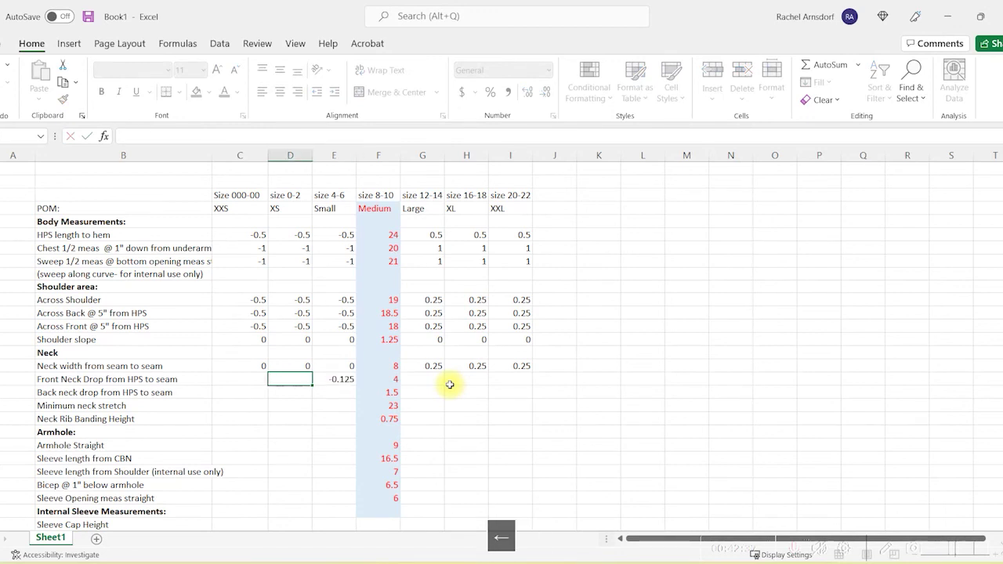
{"action": "type", "text": "-0.125"}
{"action": "key", "text": "Left"}
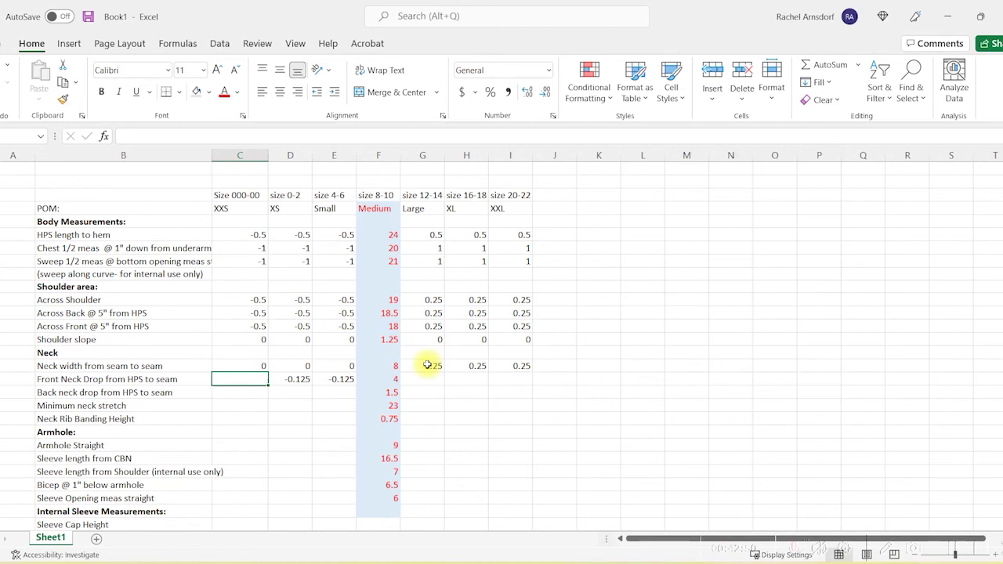
Clear the XS and Small grades for Front Neck Drop from HPS to seam
{"action": "left_click", "coordinate": [304, 380]}
{"action": "key", "text": "BackSpace"}
{"action": "key", "text": "Right"}
{"action": "key", "text": "BackSpace"}
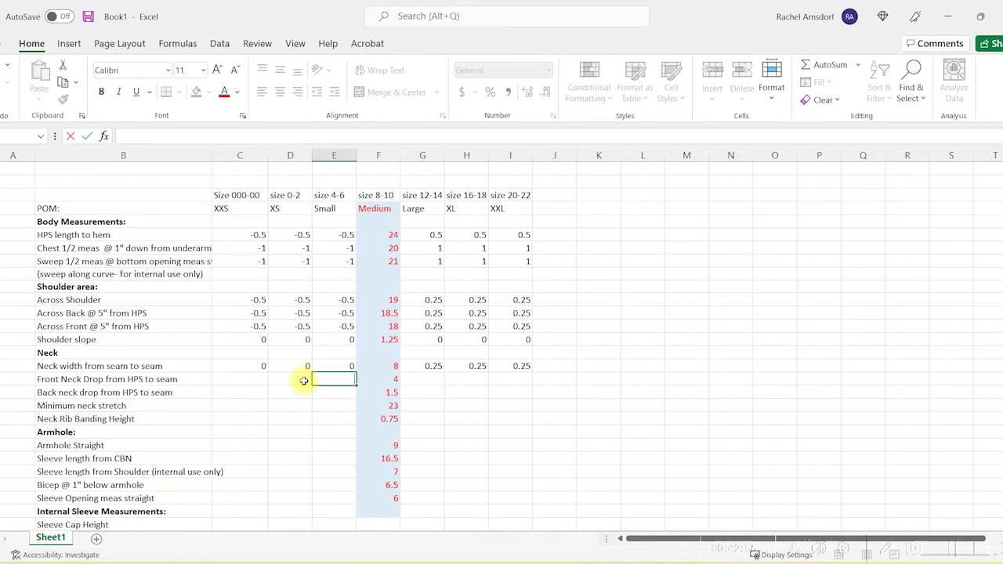
Enter a grade of 0 for Front Neck Drop from HPS to seam in each of the Small, XS and XXS sizes
{"action": "type", "text": "0"}
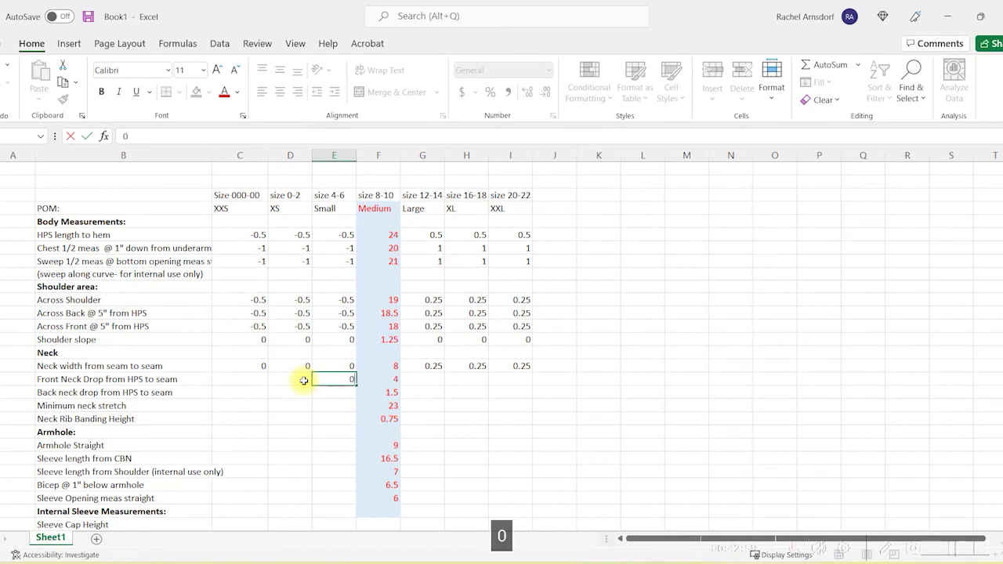
{"action": "key", "text": "Left"}
{"action": "type", "text": "0"}
{"action": "key", "text": "Left"}
{"action": "type", "text": "0"}
Enter a grade of 0.25 for Front Neck Drop from HPS to seam in the Large and XL sizes
{"action": "key", "text": "Right"}
{"action": "key", "text": "Right"}
{"action": "key", "text": "Right"}
{"action": "key", "text": "Right"}
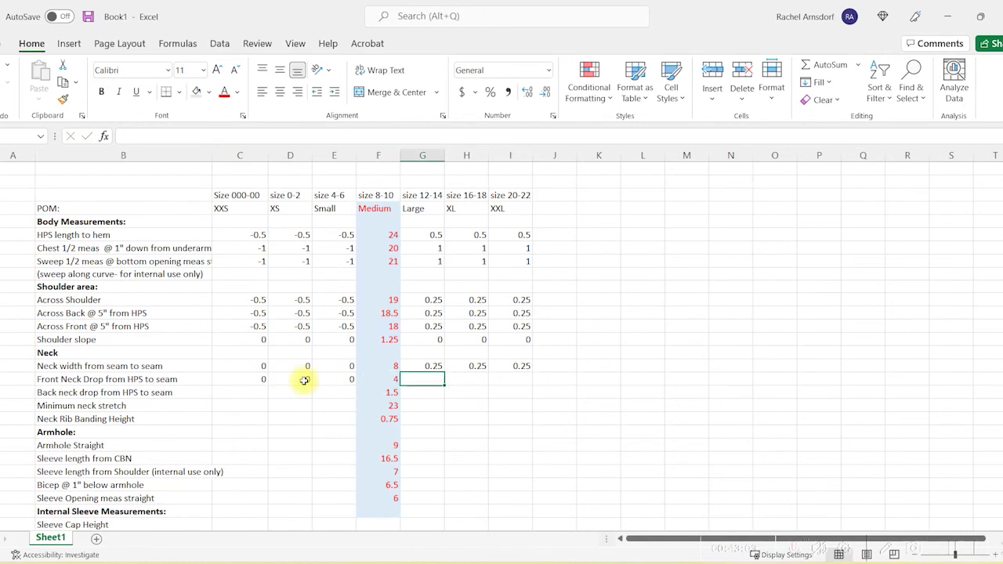
{"action": "type", "text": ".25"}
{"action": "key", "text": "Right"}
{"action": "type", "text": ".25"}
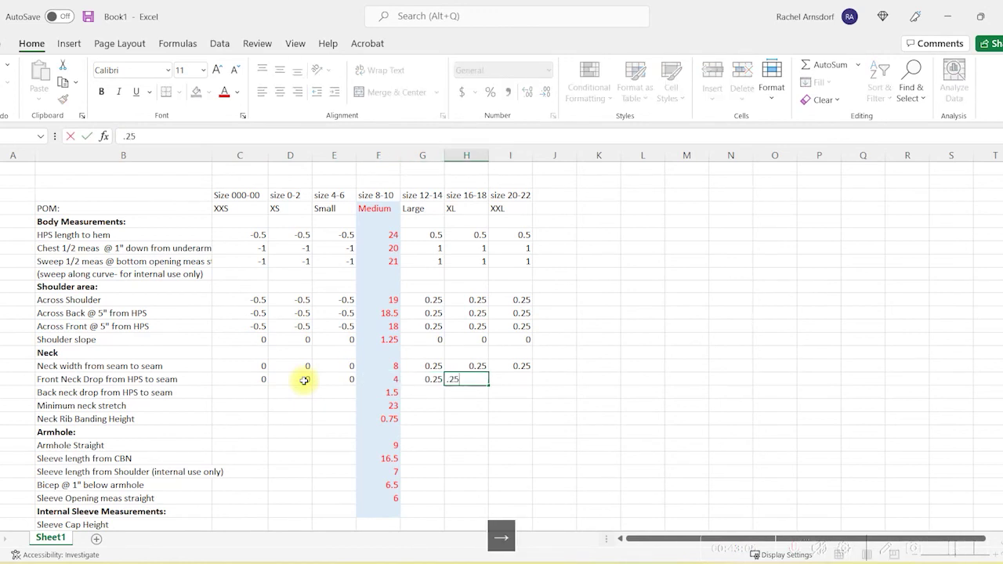
Set the Front Neck Drop from HPS to seam grade to 0.125 in each of the Large, XL and XXL sizes
{"action": "key", "text": "Left"}
{"action": "type", "text": ".125"}
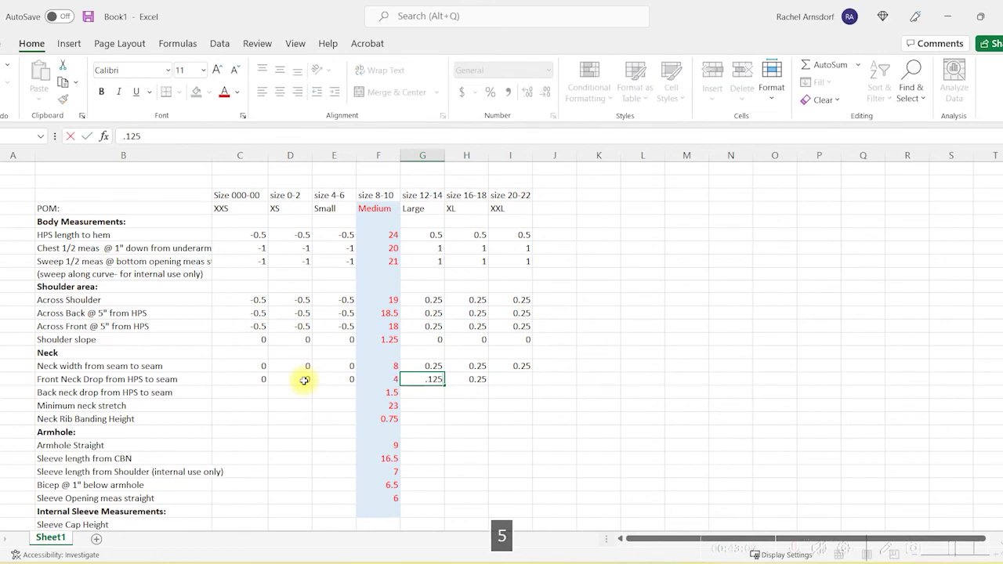
{"action": "key", "text": "Right"}
{"action": "type", "text": ".125"}
{"action": "key", "text": "Right"}
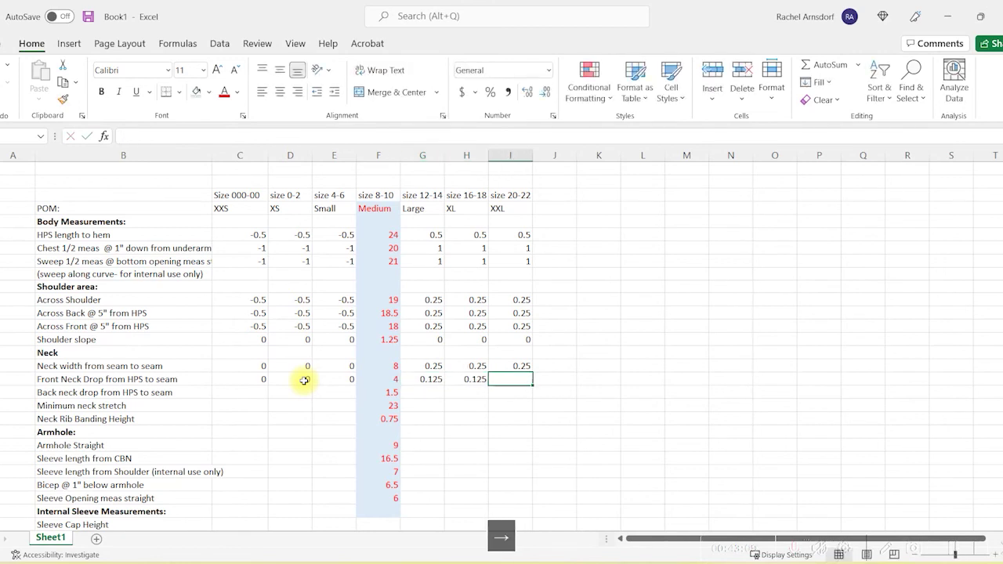
{"action": "type", "text": ".125"}
Enter a grade of 0 for Back neck drop from HPS to seam in each of the Small, XS and XXS sizes
{"action": "key", "text": "Down"}
{"action": "key", "text": "Left"}
{"action": "key", "text": "Left"}
{"action": "key", "text": "Left"}
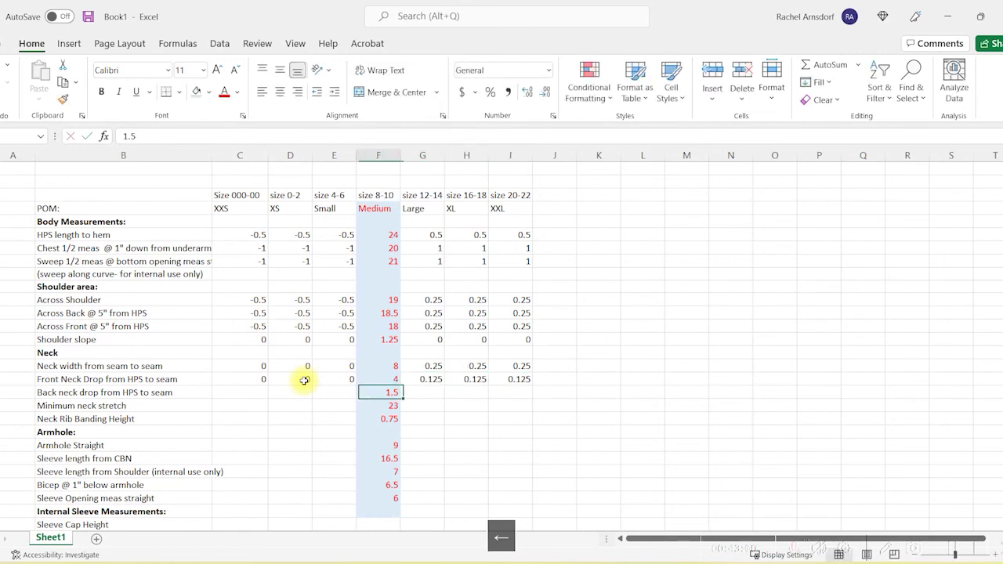
{"action": "key", "text": "Left"}
{"action": "type", "text": "0"}
{"action": "key", "text": "Left"}
{"action": "type", "text": "0"}
{"action": "key", "text": "Left"}
{"action": "type", "text": "0"}
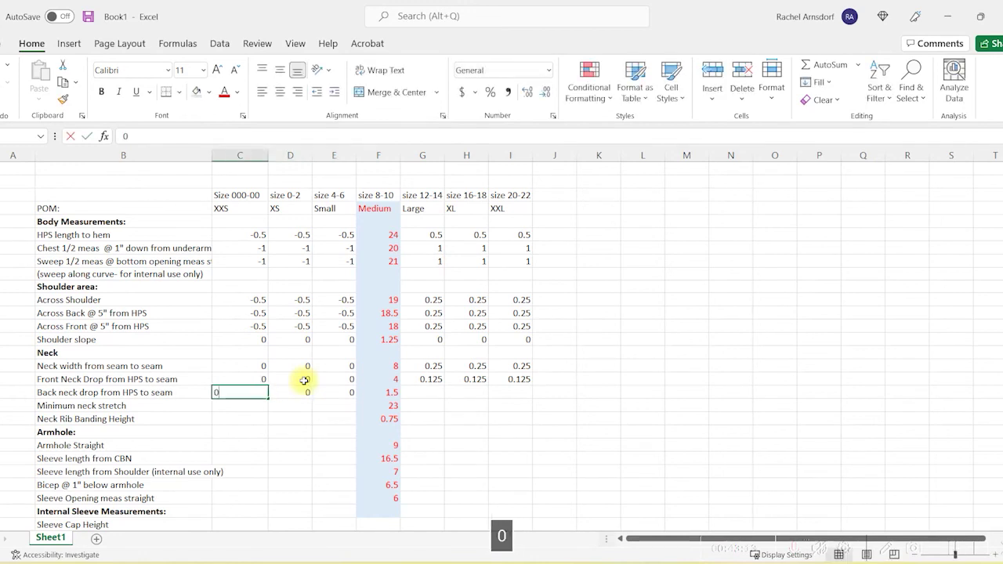
Enter a grade of 0.125 for Back neck drop from HPS to seam in each of the Large, XL and XXL sizes
{"action": "key", "text": "Right"}
{"action": "key", "text": "Right"}
{"action": "key", "text": "Right"}
{"action": "key", "text": "Right"}
{"action": "type", "text": ".125"}
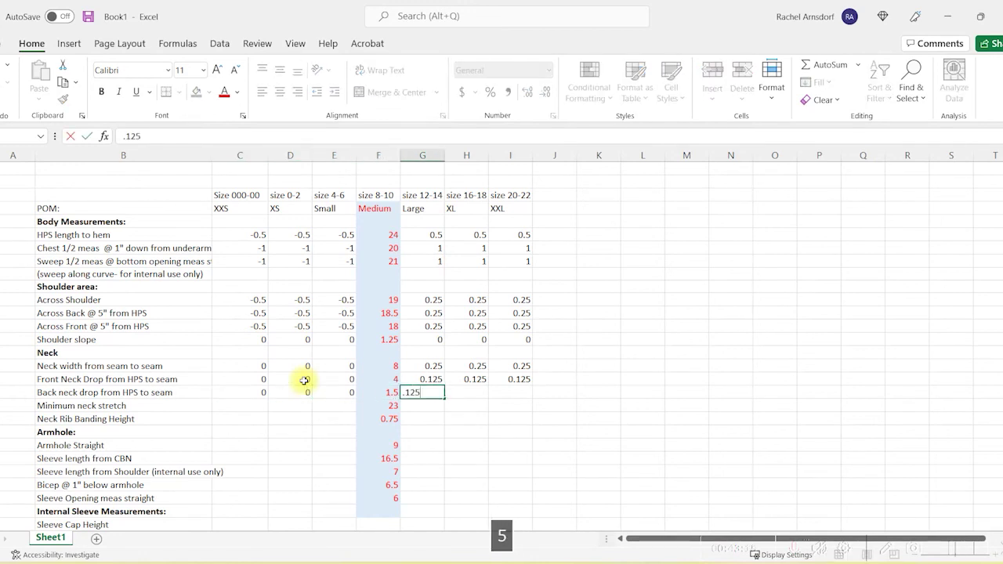
{"action": "key", "text": "Right"}
{"action": "type", "text": ".125"}
{"action": "key", "text": "Right"}
{"action": "type", "text": ".125"}
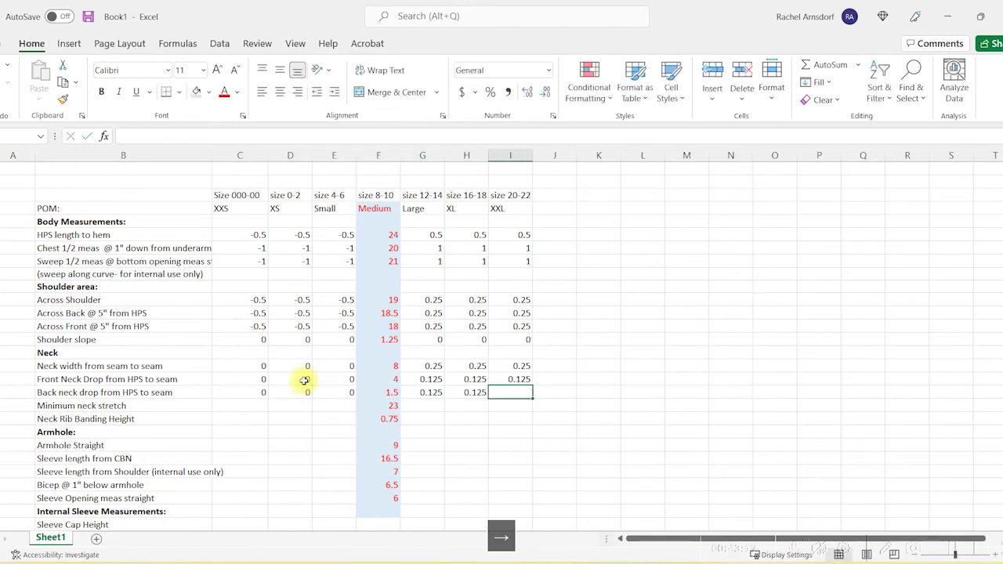
{"action": "key", "text": "Return"}
Enter a grade of 0 for Minimum neck stretch in each of the XXS, XS and Small sizes
{"action": "key", "text": "Left"}
{"action": "key", "text": "Left"}
{"action": "key", "text": "Left"}
{"action": "key", "text": "Left"}
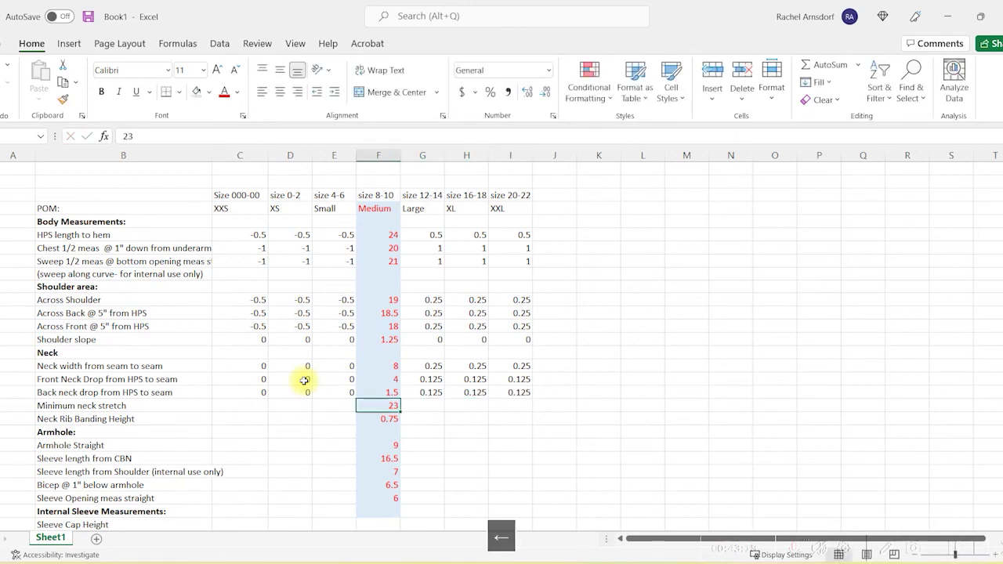
{"action": "key", "text": "Left"}
{"action": "key", "text": "Left"}
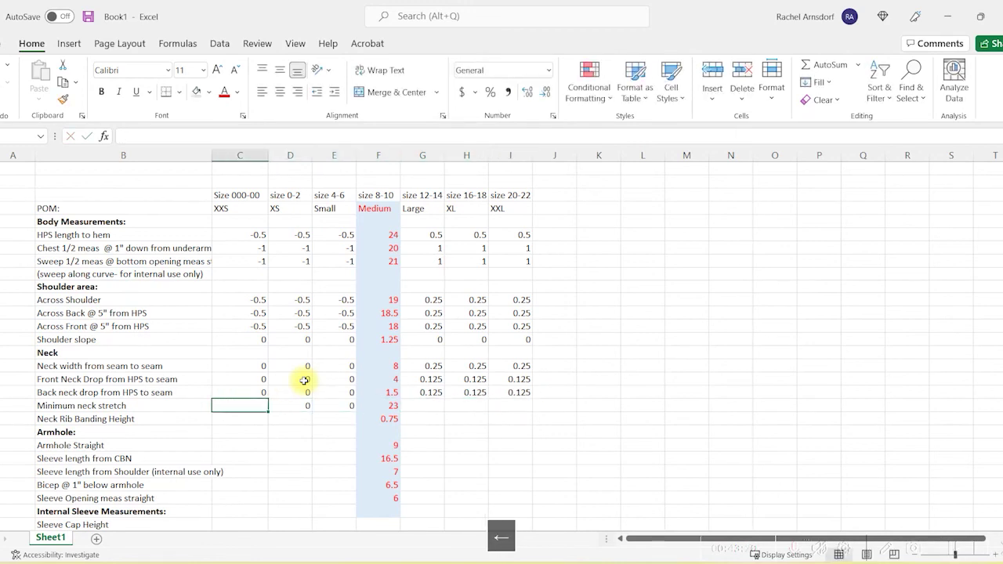
{"action": "type", "text": "0"}
{"action": "key", "text": "Right"}
{"action": "type", "text": "0"}
{"action": "key", "text": "Right"}
{"action": "type", "text": "0"}
Enter a grade of 0.5 for Minimum neck stretch in each of the Large, XL and XXL sizes
{"action": "key", "text": "Right"}
{"action": "key", "text": "Right"}
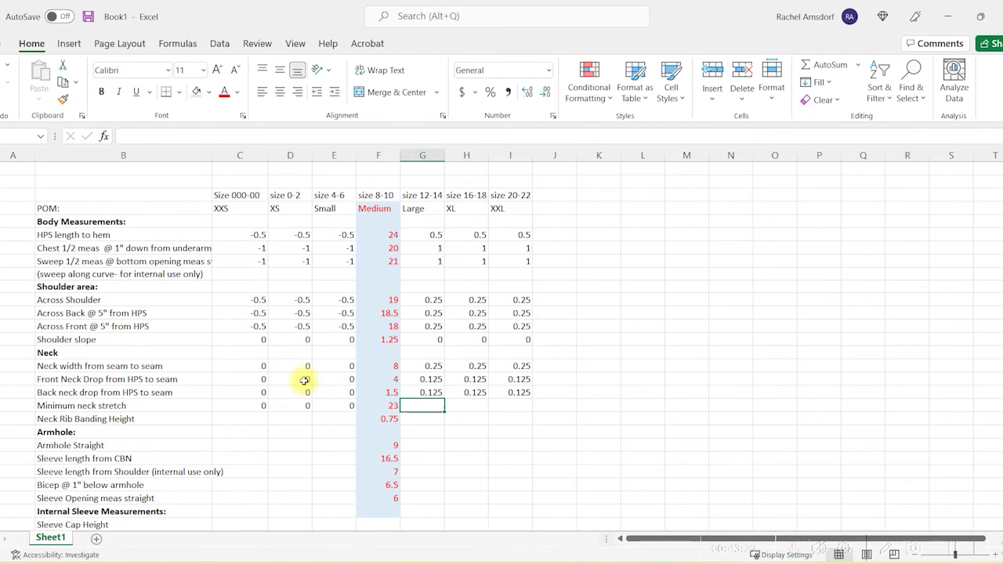
{"action": "type", "text": ".2"}
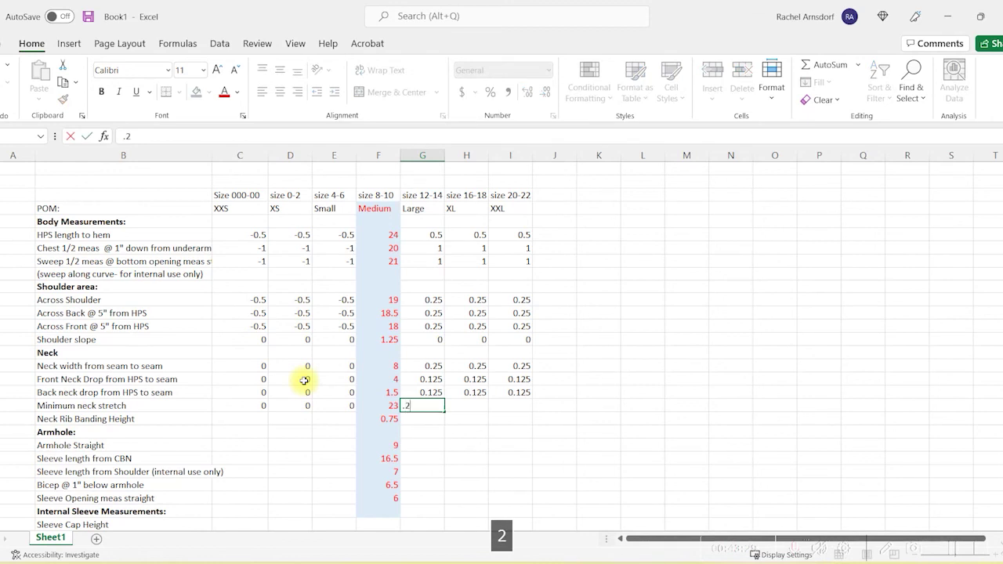
{"action": "key", "text": "BackSpace"}
{"action": "type", "text": "5"}
{"action": "key", "text": "Tab"}
{"action": "type", "text": ".5"}
{"action": "key", "text": "Tab"}
{"action": "type", "text": ".5"}
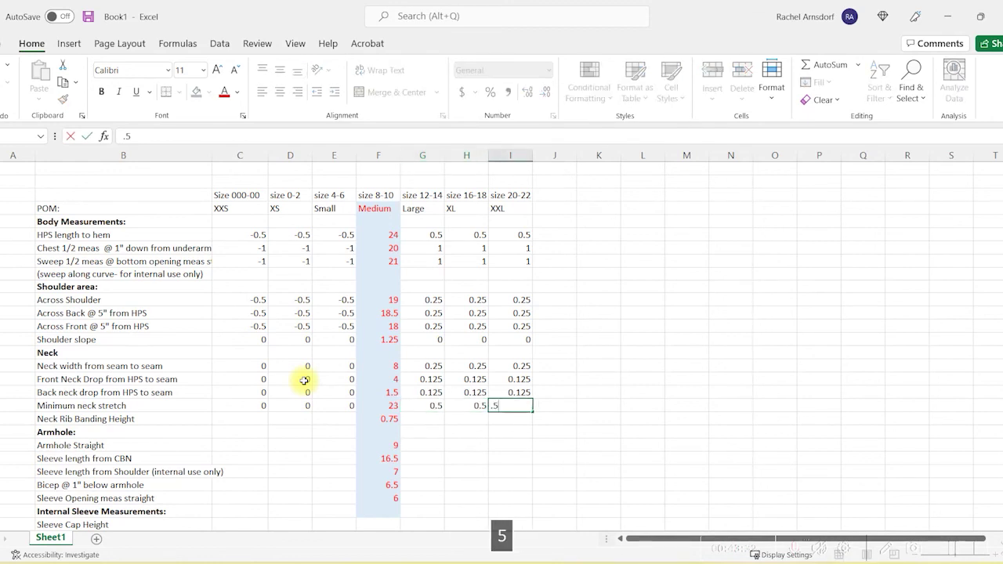
{"action": "left_click", "coordinate": [640, 431]}
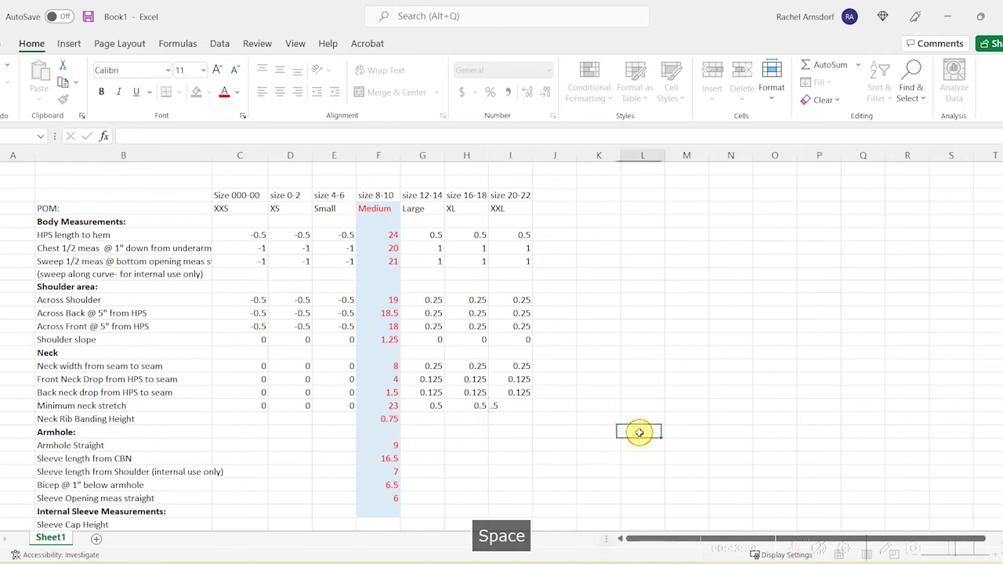
Set the Minimum neck stretch grade to 0 in each of the Large, XL and XXL sizes
{"action": "left_click", "coordinate": [434, 404]}
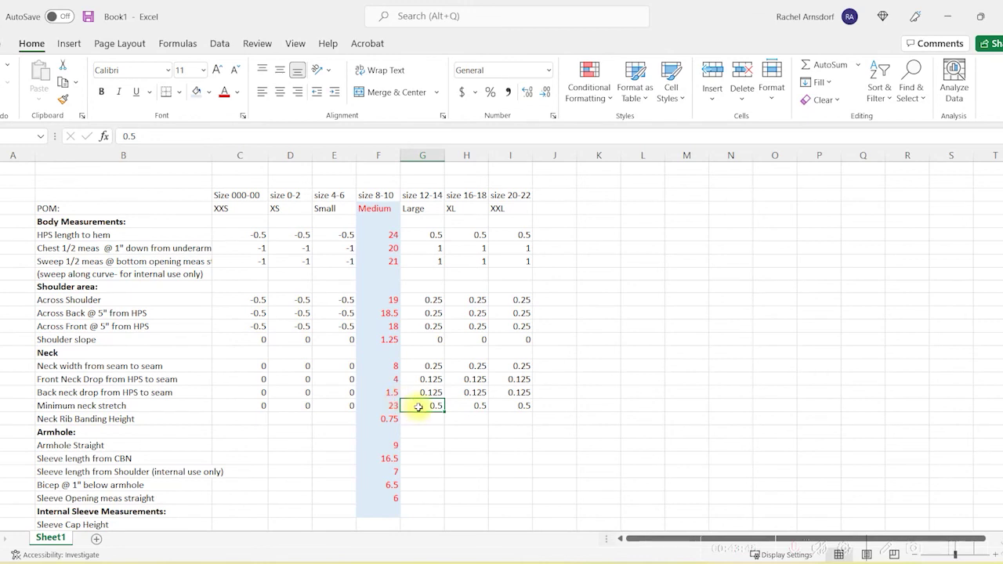
{"action": "type", "text": "0"}
{"action": "key", "text": "Right"}
{"action": "type", "text": "0"}
{"action": "key", "text": "Right"}
{"action": "type", "text": "0"}
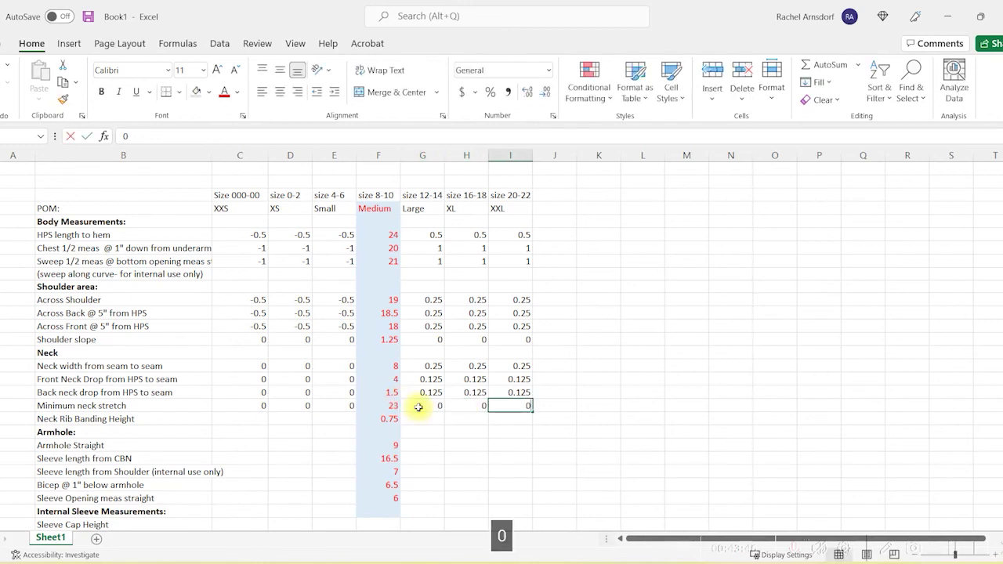
{"action": "key", "text": "Right"}
{"action": "left_click", "coordinate": [335, 418]}
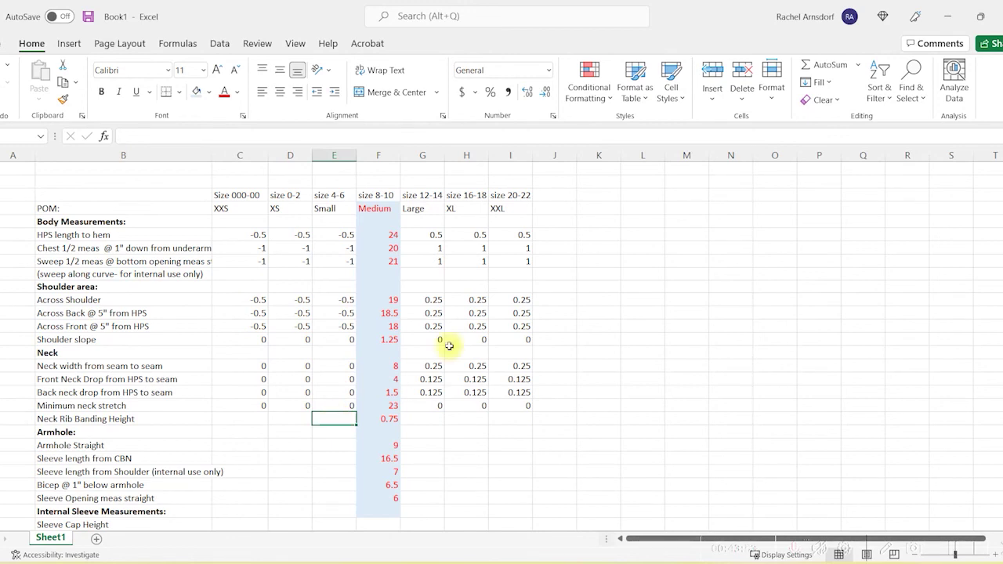
{"action": "left_click", "coordinate": [561, 221]}
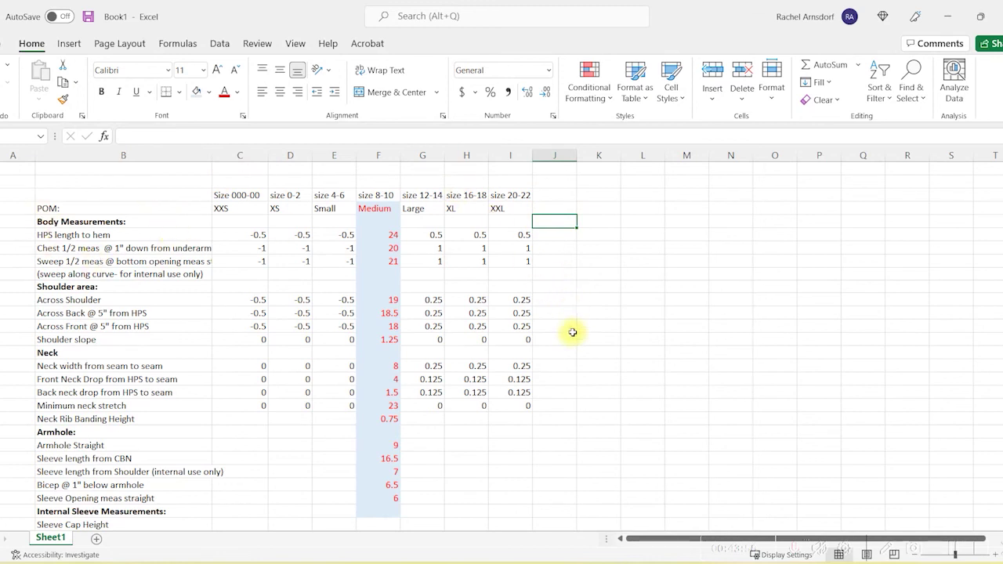
{"action": "left_click", "coordinate": [383, 416]}
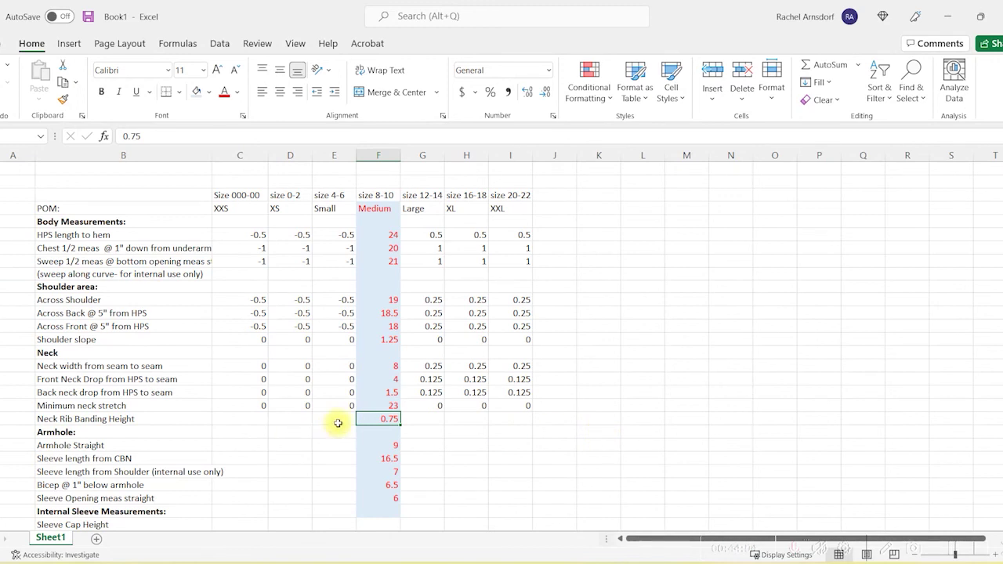
Enter a grade of 0 for Neck Rib Banding Height in each of the XXS, XS and Small sizes
{"action": "left_click", "coordinate": [345, 421]}
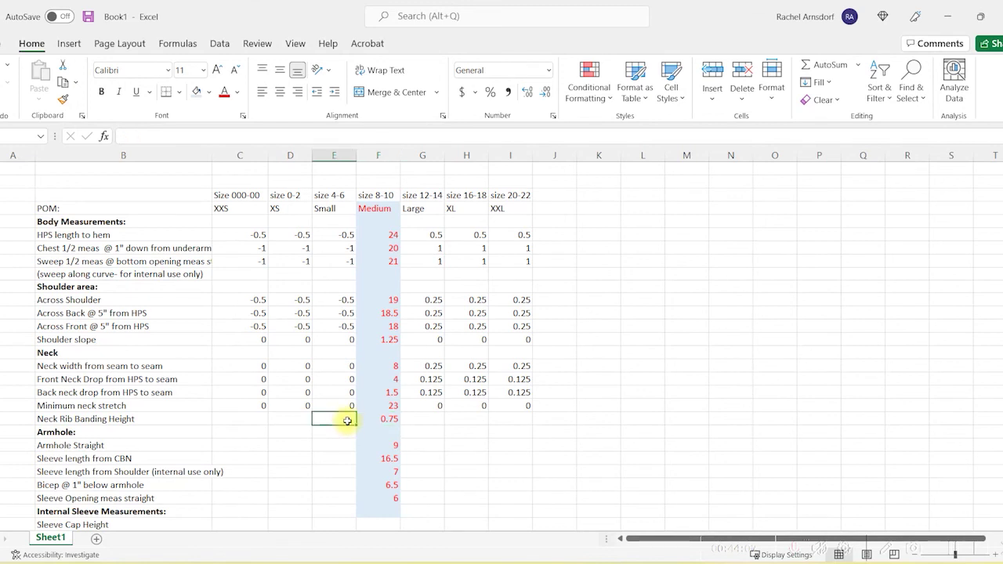
{"action": "key", "text": "Left"}
{"action": "key", "text": "Left"}
{"action": "type", "text": "0"}
{"action": "key", "text": "Right"}
{"action": "type", "text": "0"}
{"action": "key", "text": "Right"}
{"action": "type", "text": "0"}
Enter a grade of 0 for Neck Rib Banding Height in each of the Large, XL and XXL sizes
{"action": "key", "text": "Right"}
{"action": "key", "text": "Right"}
{"action": "type", "text": "0"}
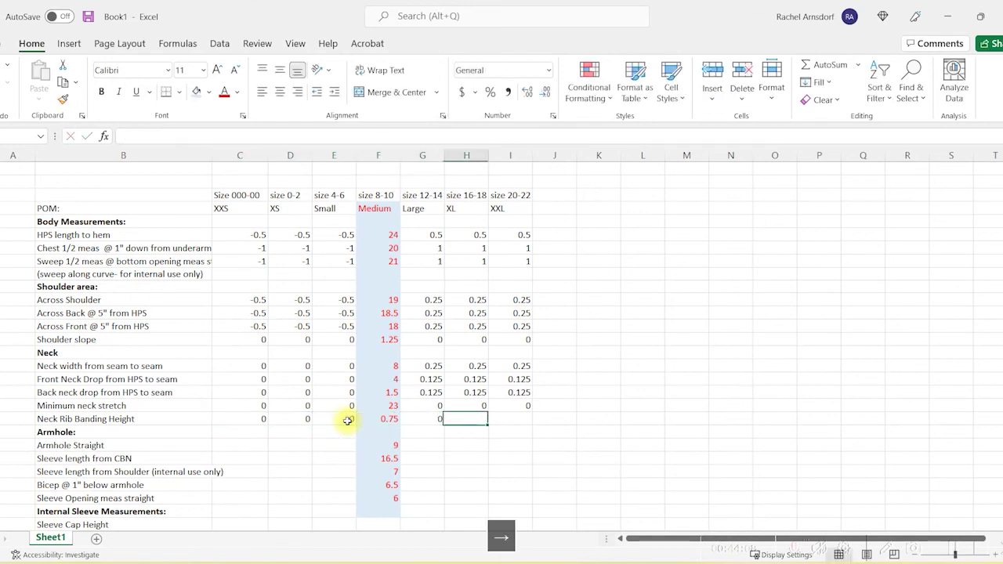
{"action": "type", "text": "0"}
{"action": "key", "text": "Right"}
{"action": "type", "text": "0"}
{"action": "key", "text": "Right"}
{"action": "type", "text": "0"}
{"action": "key", "text": "BackSpace"}
{"action": "key", "text": "Down"}
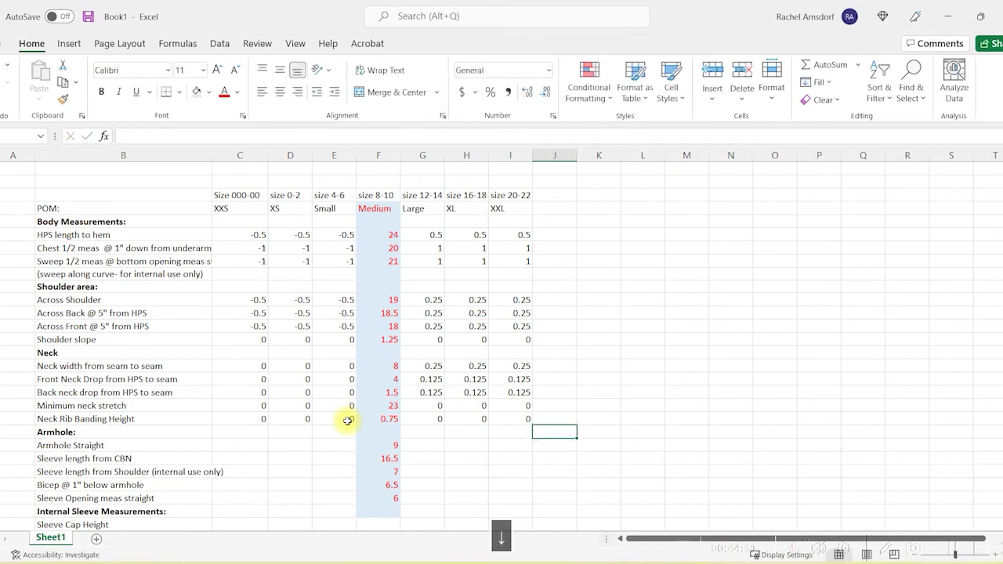
Enter a grade of -0.375 for Armhole Straight in each of the Small, XS and XXS sizes
{"action": "key", "text": "Down"}
{"action": "key", "text": "Left"}
{"action": "key", "text": "Left"}
{"action": "key", "text": "Left"}
{"action": "key", "text": "Left"}
{"action": "key", "text": "Left"}
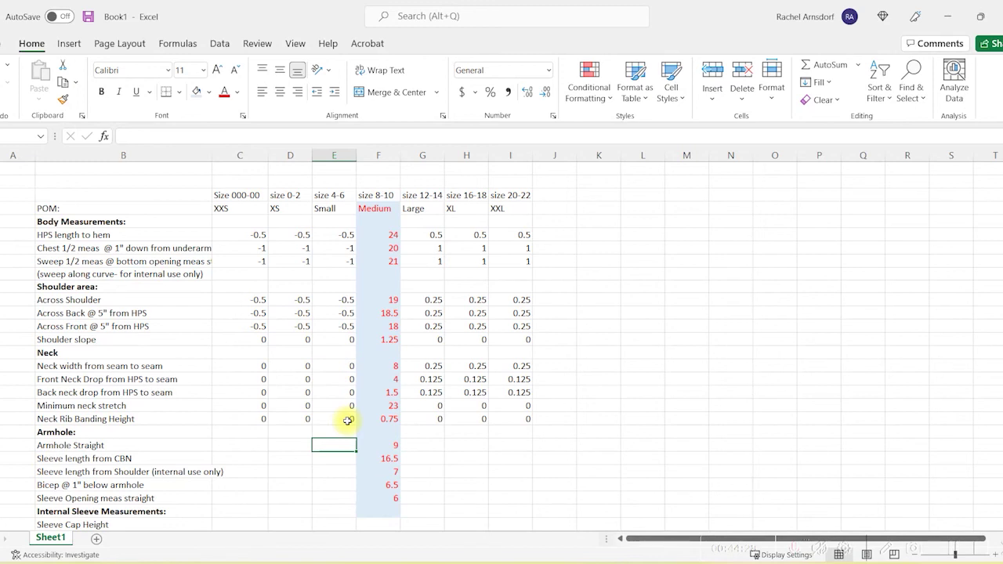
{"action": "type", "text": "-.375"}
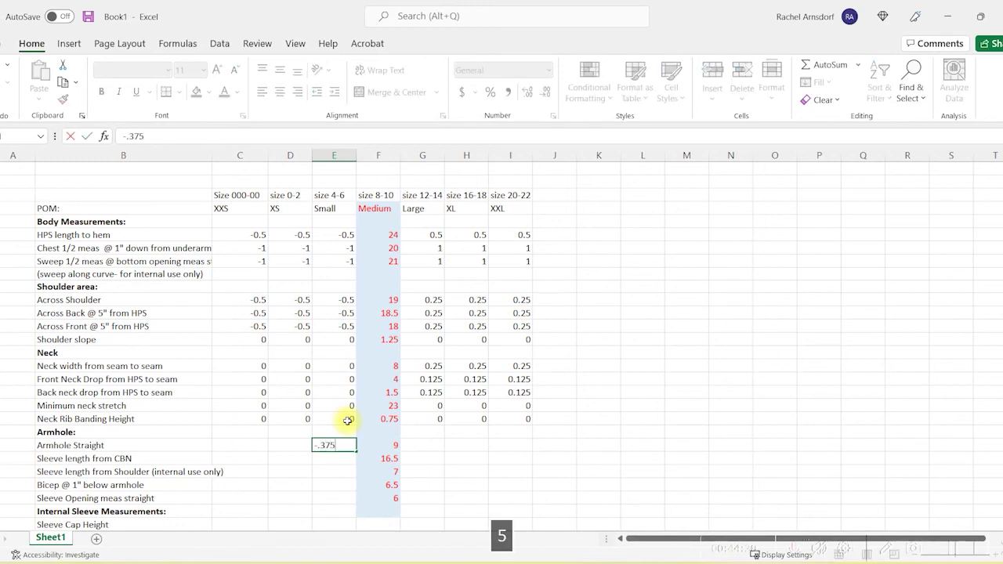
{"action": "key", "text": "Left"}
{"action": "type", "text": "-.375"}
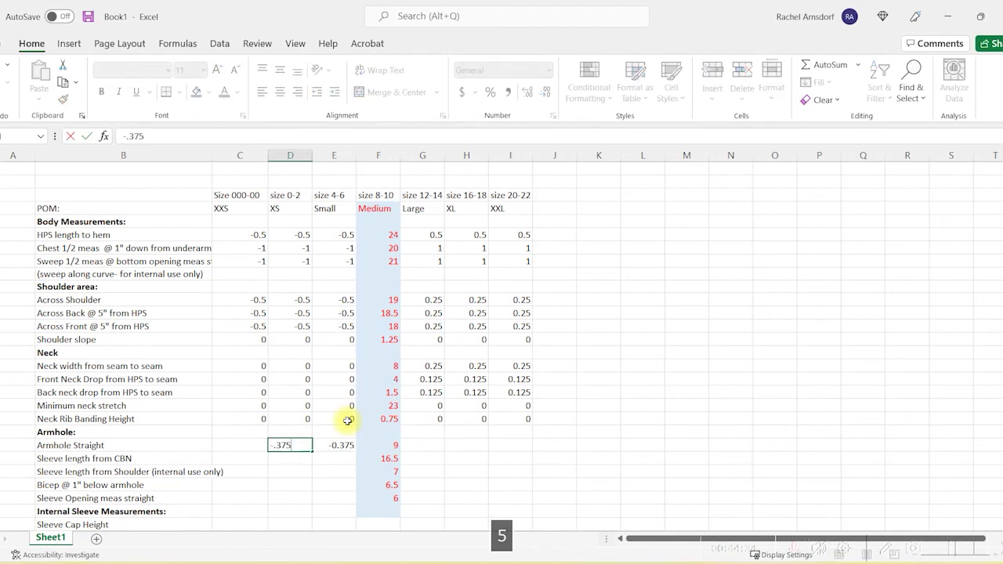
{"action": "key", "text": "Left"}
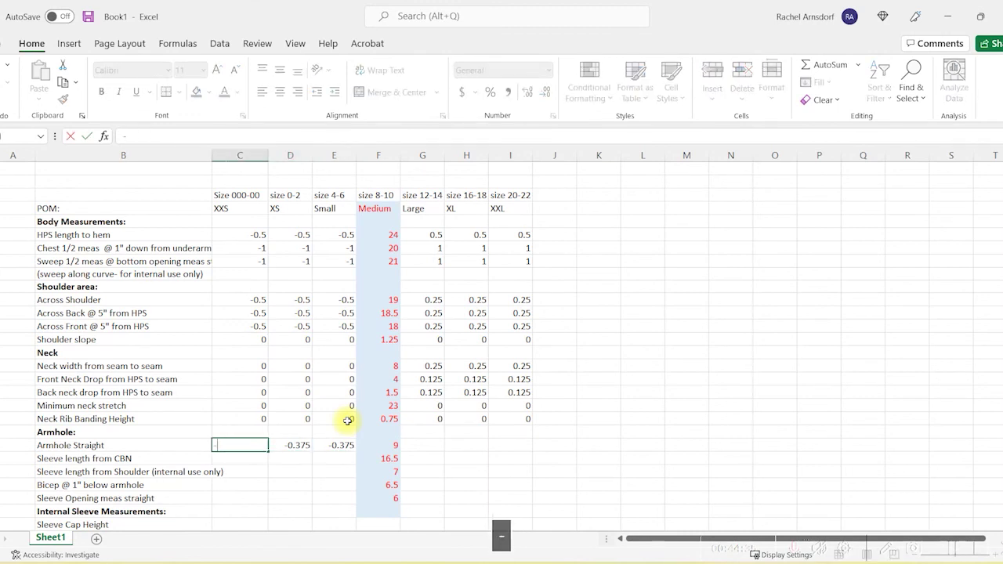
{"action": "type", "text": "-.375"}
{"action": "key", "text": "Return"}
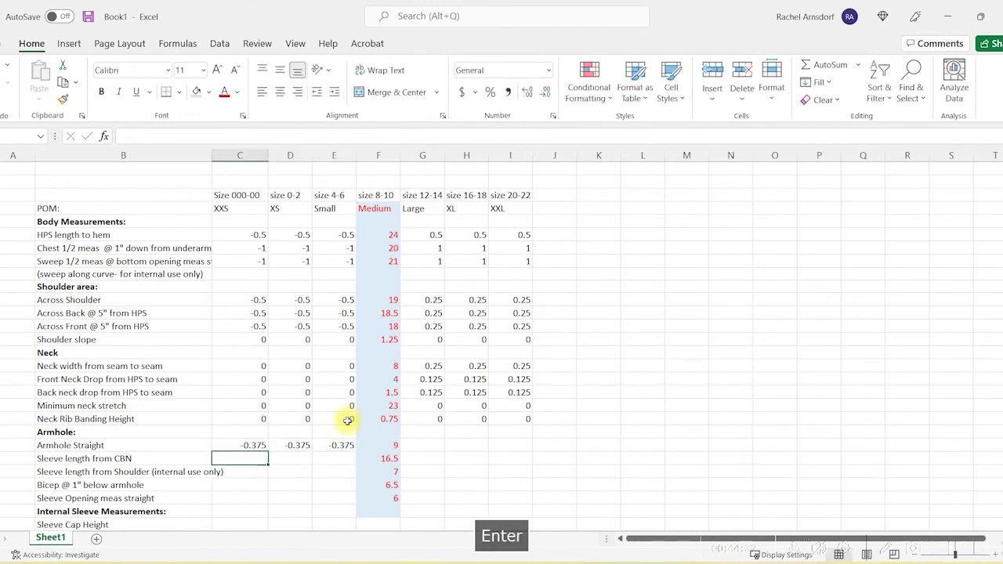
Enter a grade of 0.375 for Armhole Straight in each of the Large, XL and XXL sizes
{"action": "left_click", "coordinate": [423, 445]}
{"action": "type", "text": ".375"}
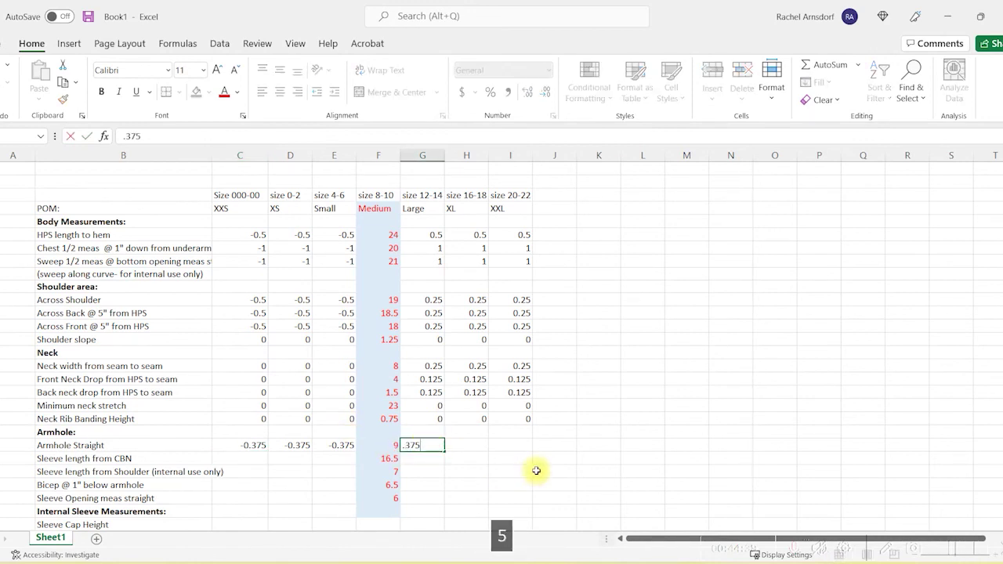
{"action": "key", "text": "Tab"}
{"action": "type", "text": ".3875"}
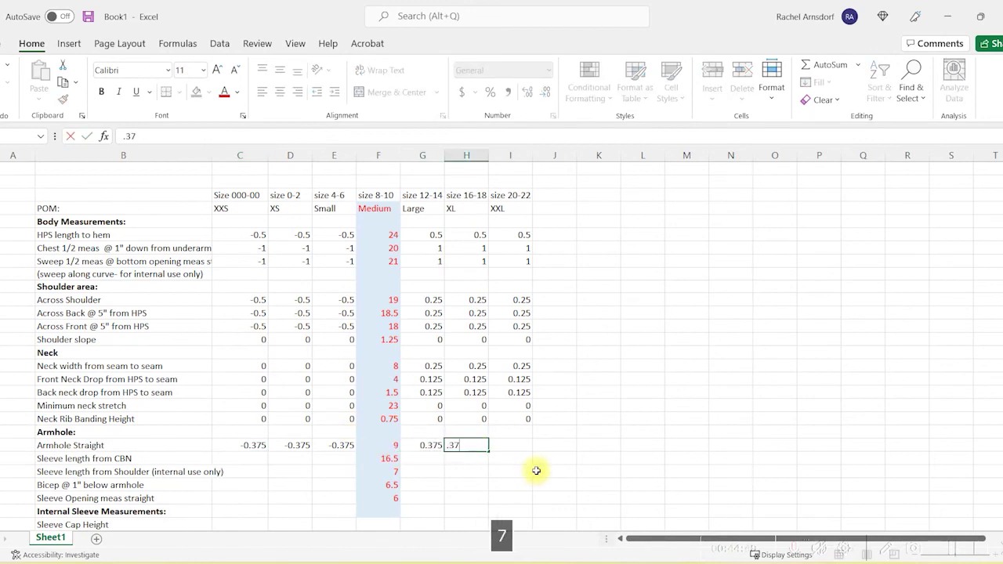
{"action": "key", "text": "Tab"}
{"action": "type", "text": ".3875"}
{"action": "key", "text": "BackSpace"}
{"action": "key", "text": "BackSpace"}
{"action": "key", "text": "BackSpace"}
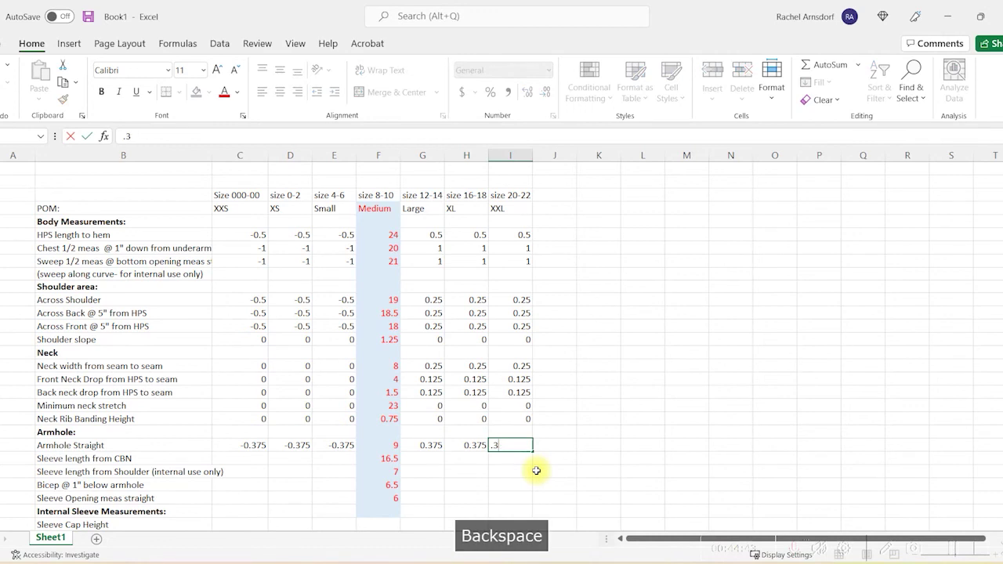
{"action": "type", "text": "75"}
{"action": "key", "text": "Return"}
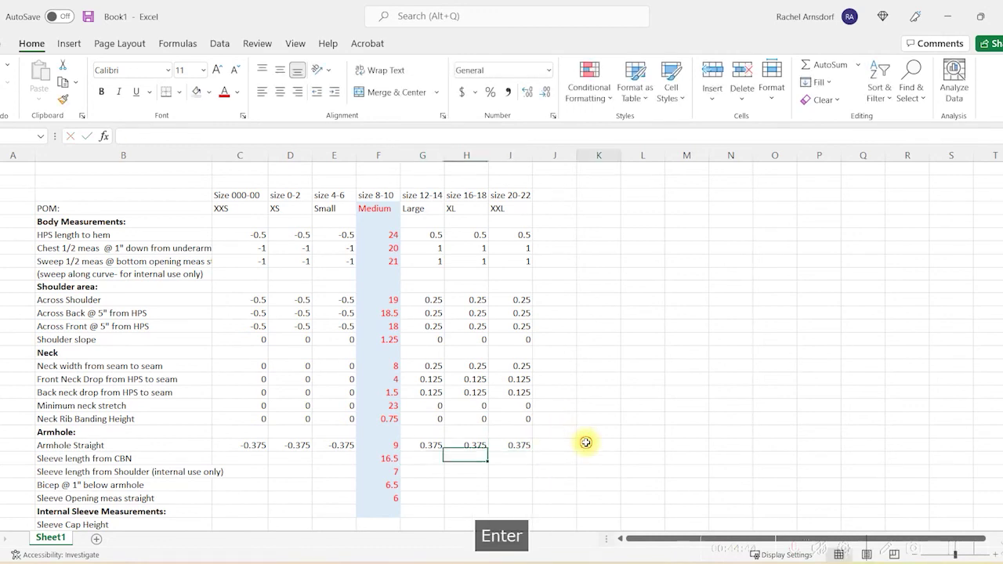
{"action": "left_click", "coordinate": [586, 443]}
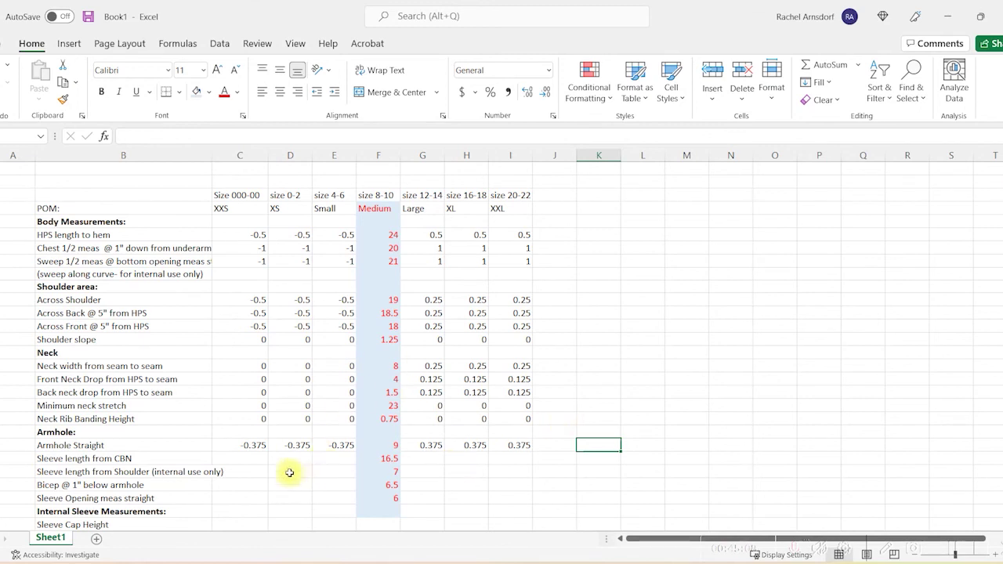
Enter a grade of -0.25 for Sleeve length from CBN in each of the Small, XS and XXS sizes
{"action": "left_click", "coordinate": [333, 459]}
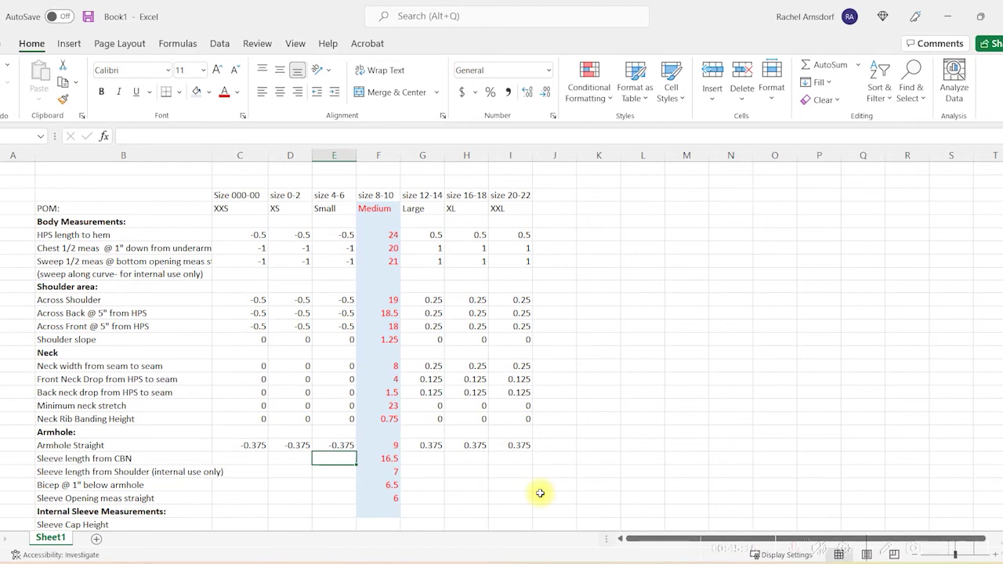
{"action": "type", "text": "-0.25"}
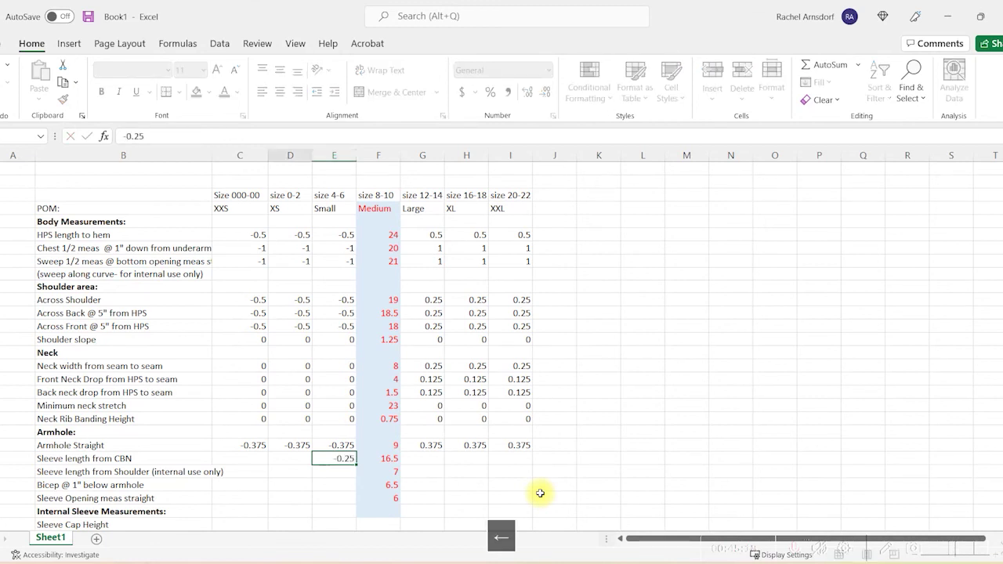
{"action": "key", "text": "Left"}
{"action": "type", "text": "-0.25"}
{"action": "key", "text": "Left"}
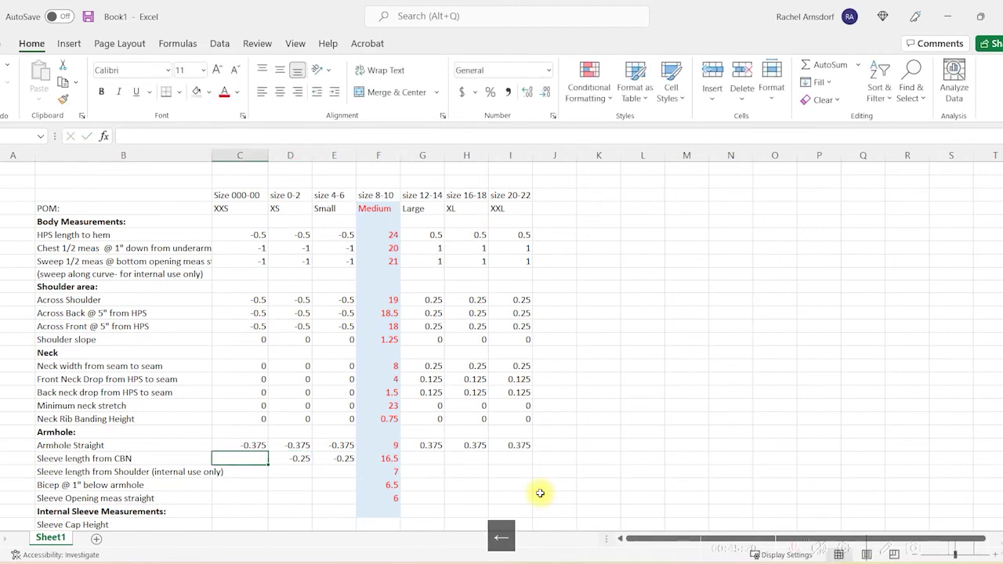
{"action": "type", "text": "-0.25"}
{"action": "key", "text": "Tab"}
Enter a grade of 0.25 for Sleeve length from CBN in each of the Large, XL and XXL sizes
{"action": "key", "text": "Tab"}
{"action": "key", "text": "Tab"}
{"action": "key", "text": "Tab"}
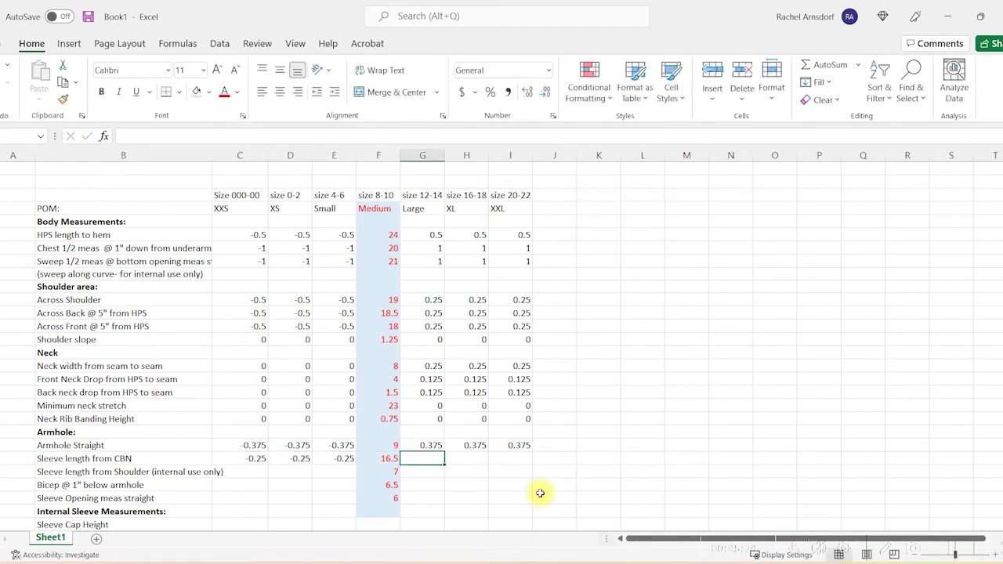
{"action": "type", "text": ".25"}
{"action": "key", "text": "Tab"}
{"action": "type", "text": ".25"}
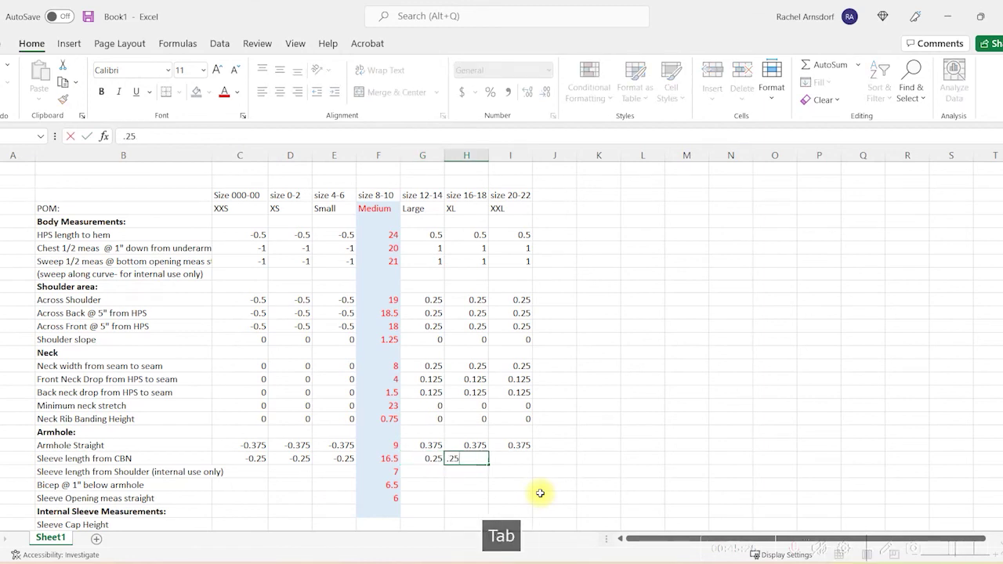
{"action": "key", "text": "Tab"}
{"action": "type", "text": ".25"}
{"action": "key", "text": "Return"}
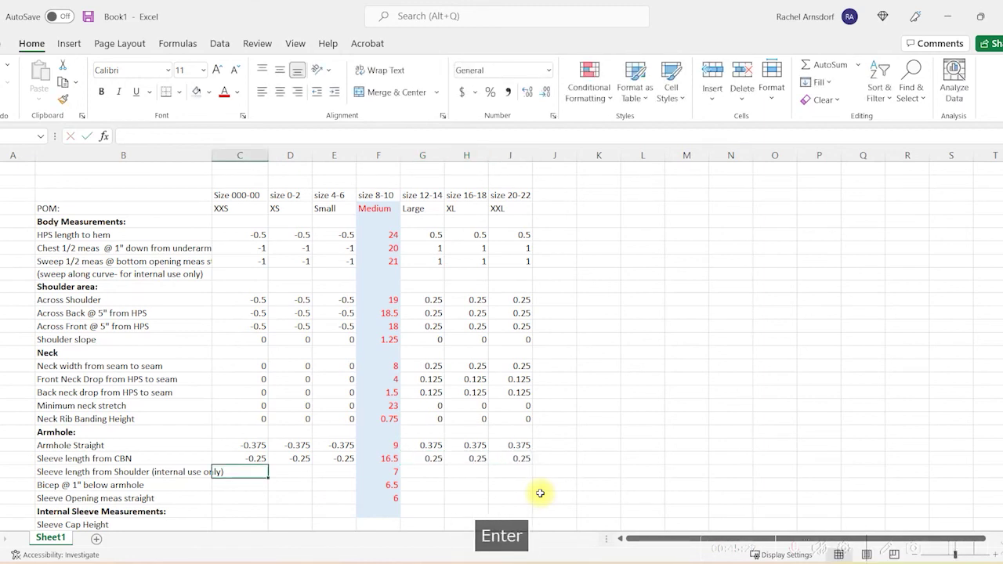
Enter a grade of 0 for Sleeve length from Shoulder in each of the Small, XS and XXS sizes
{"action": "left_click", "coordinate": [298, 459]}
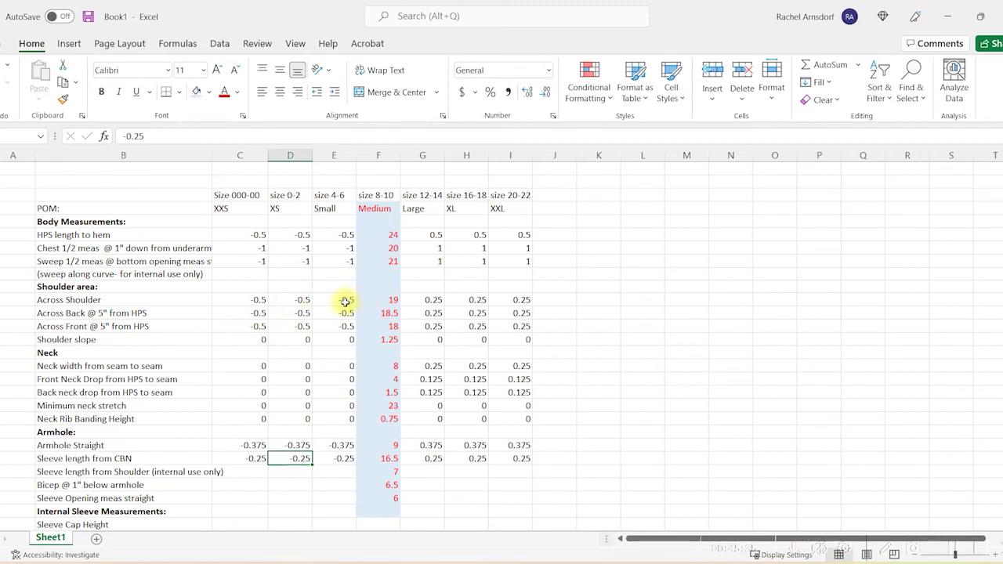
{"action": "left_click", "coordinate": [345, 459]}
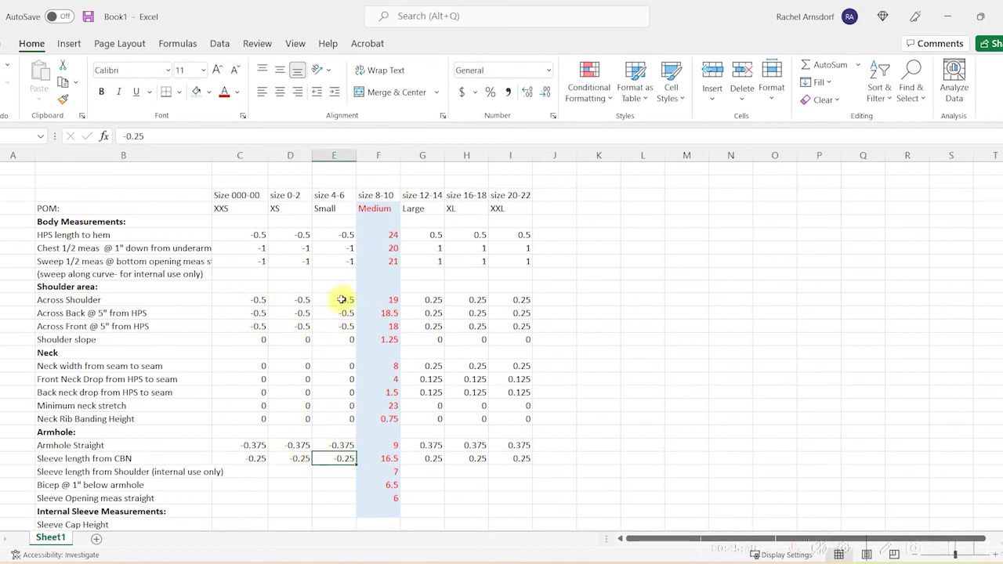
{"action": "left_click", "coordinate": [339, 475]}
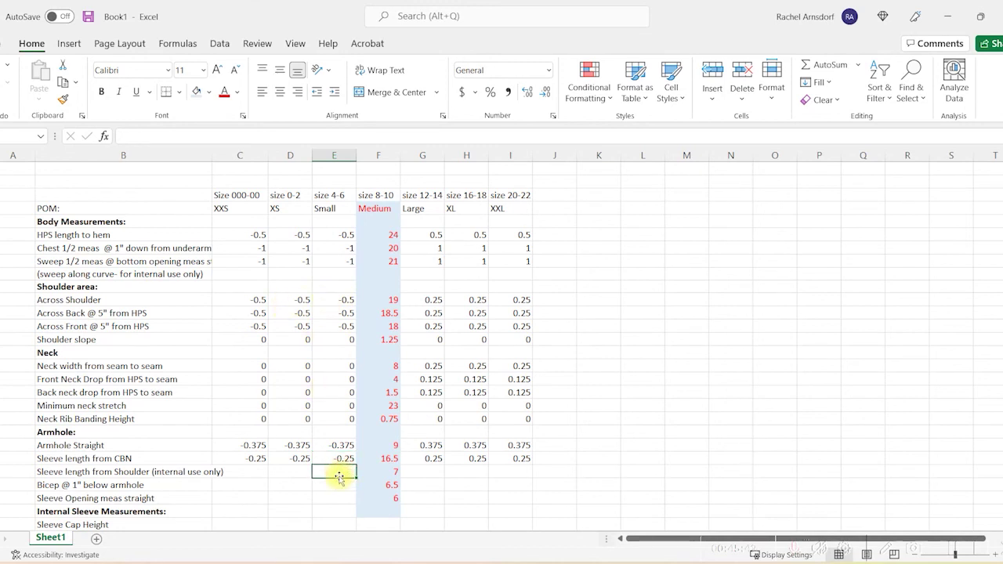
{"action": "type", "text": "0"}
{"action": "key", "text": "Left"}
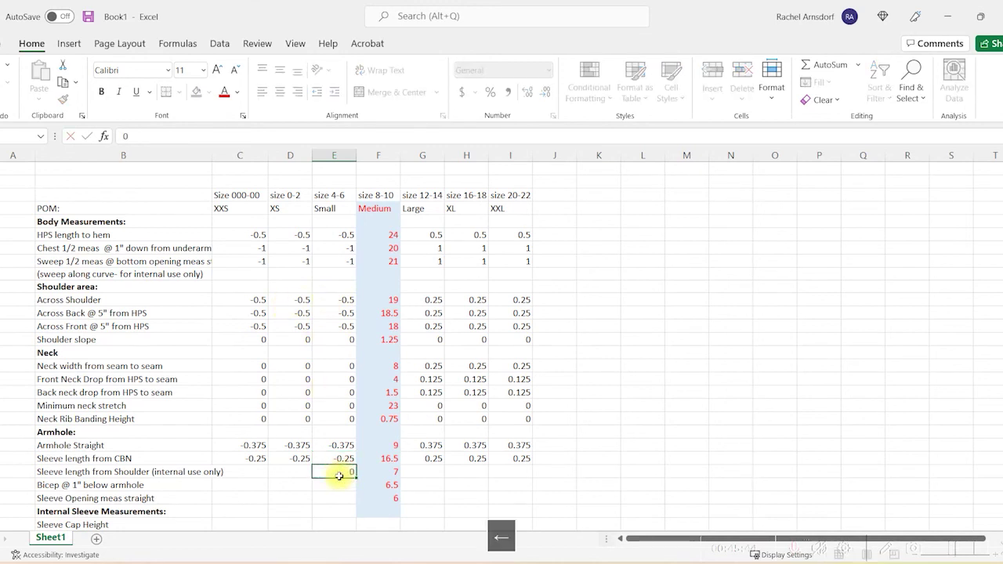
{"action": "type", "text": "0"}
{"action": "key", "text": "Left"}
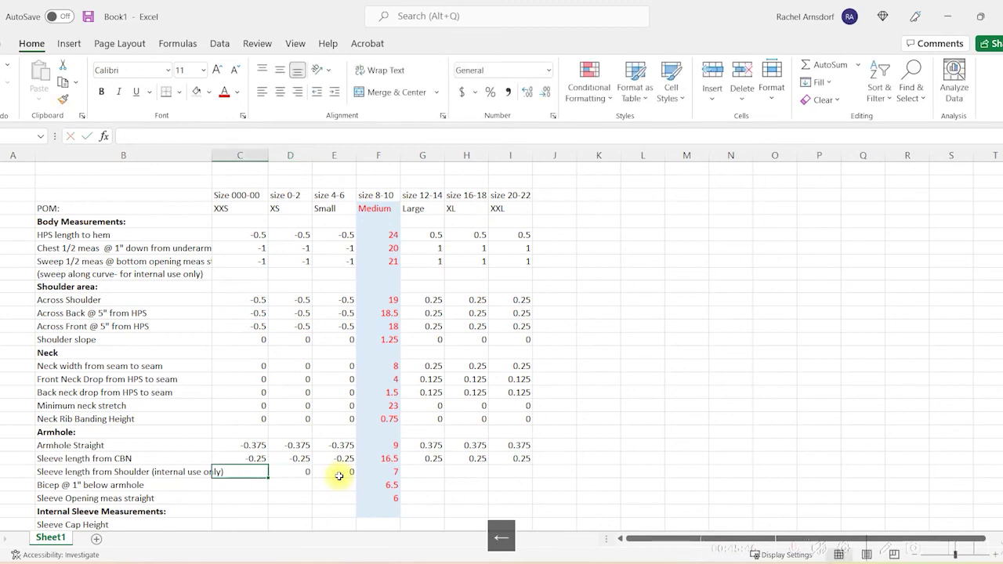
{"action": "type", "text": "0"}
{"action": "key", "text": "ctrl+Return"}
Compare the Sleeve length from CBN grades with the Across Shoulder grades for the Large, XL and XXL sizes
{"action": "key", "text": "Right"}
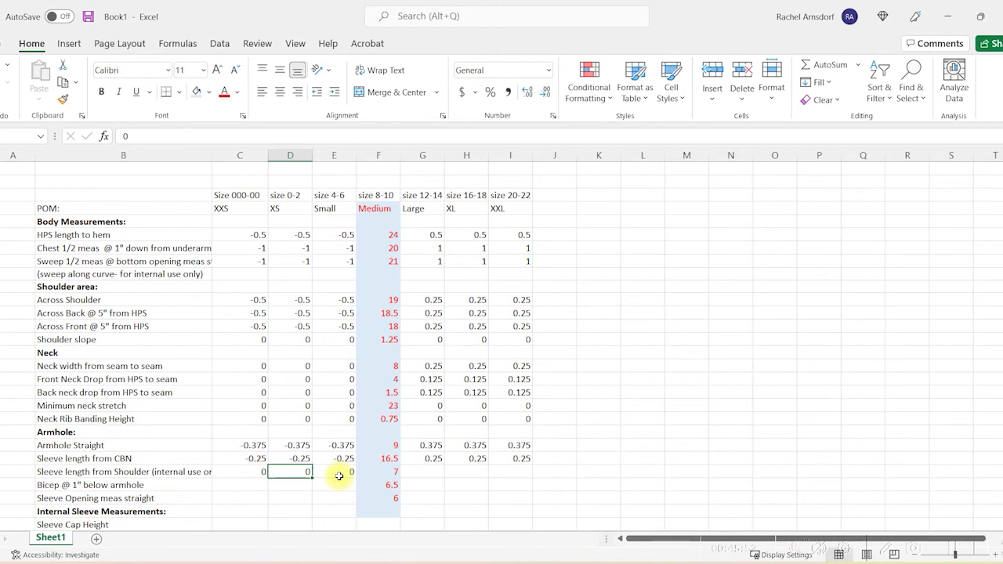
{"action": "key", "text": "Up"}
{"action": "key", "text": "Up"}
{"action": "key", "text": "Up"}
{"action": "key", "text": "Up"}
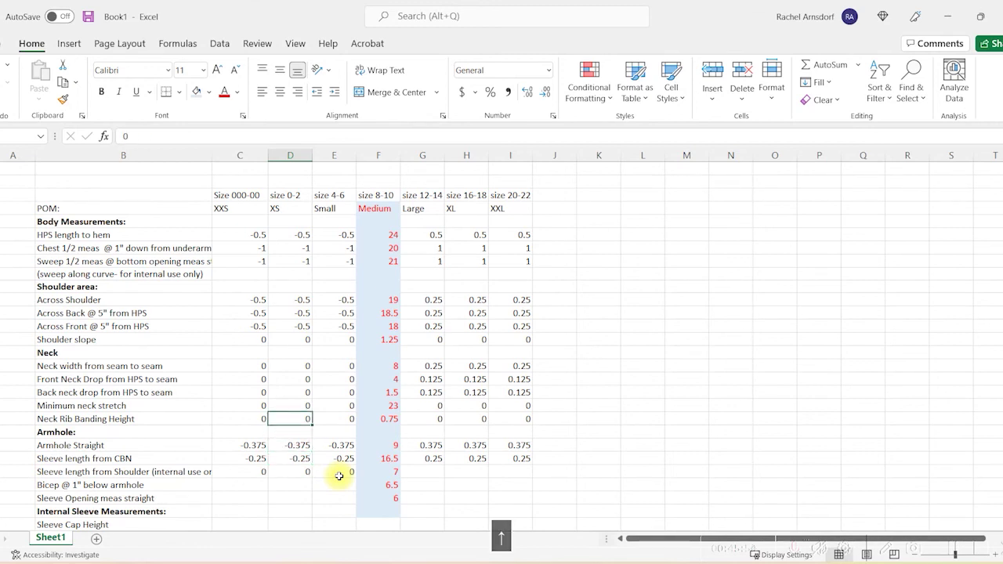
{"action": "key", "text": "Down"}
{"action": "key", "text": "Down"}
{"action": "key", "text": "Down"}
{"action": "key", "text": "Right"}
{"action": "key", "text": "Right"}
{"action": "key", "text": "Right"}
{"action": "key", "text": "Down"}
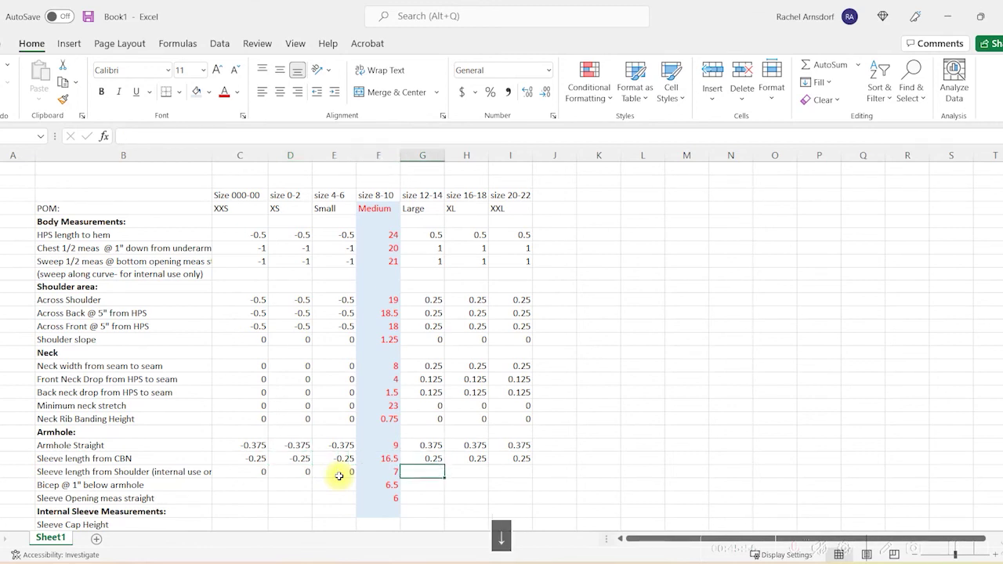
{"action": "key", "text": "Up"}
{"action": "key", "text": "Right"}
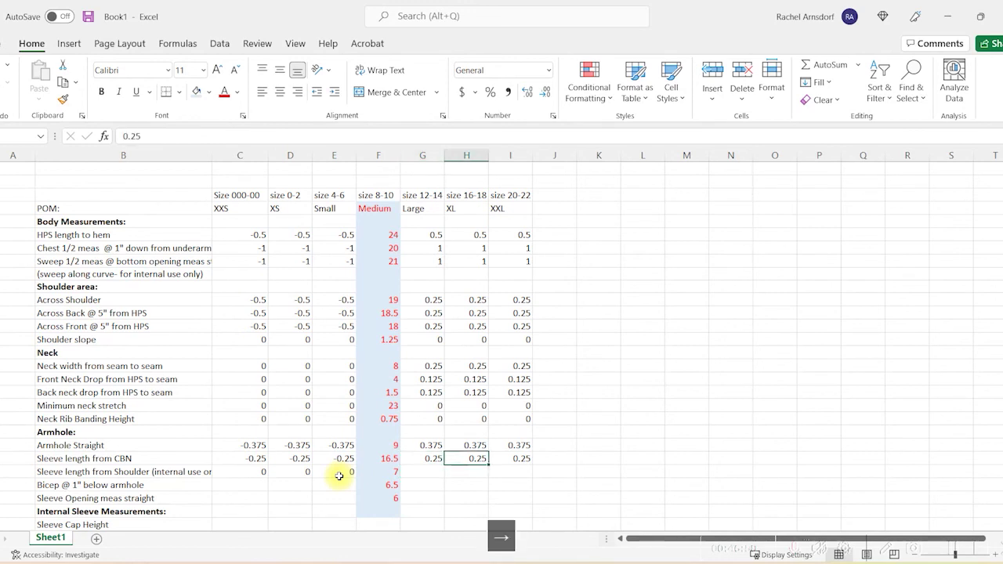
{"action": "key", "text": "Right"}
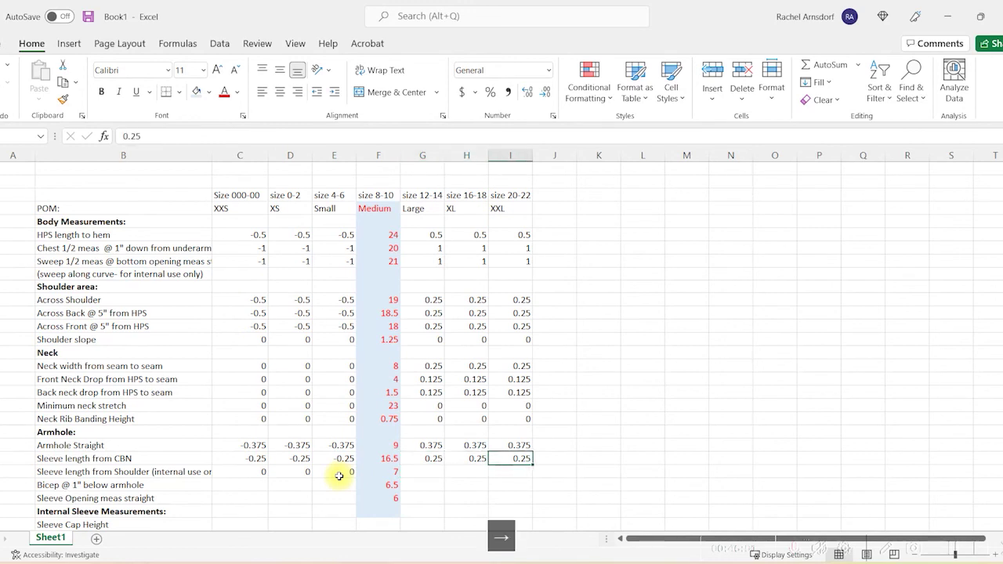
{"action": "left_click", "coordinate": [423, 301]}
{"action": "left_click", "coordinate": [463, 296]}
{"action": "left_click", "coordinate": [516, 296]}
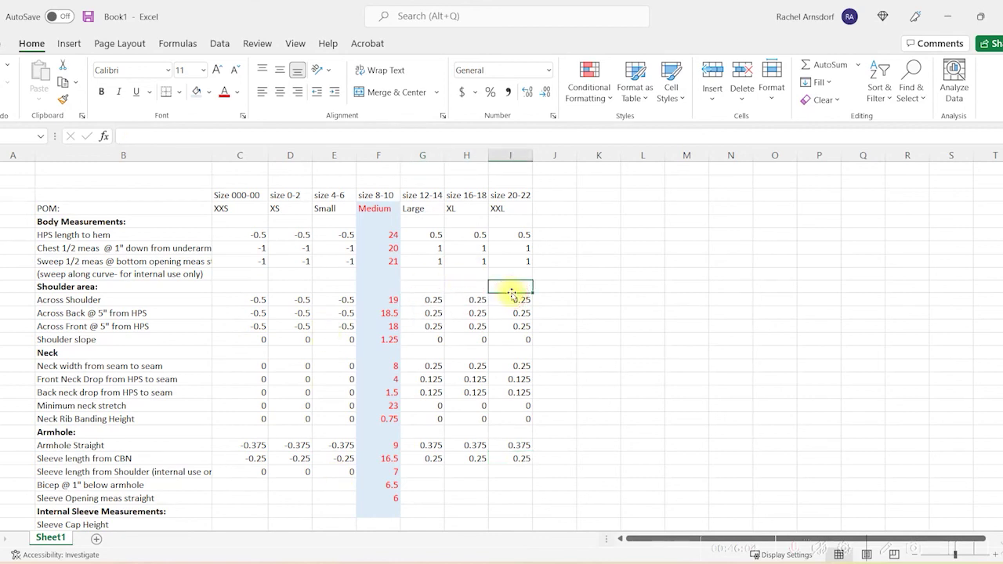
Enter a grade of 0.125 for Sleeve length from Shoulder in each of the Large, XL and XXL sizes
{"action": "left_click", "coordinate": [425, 470]}
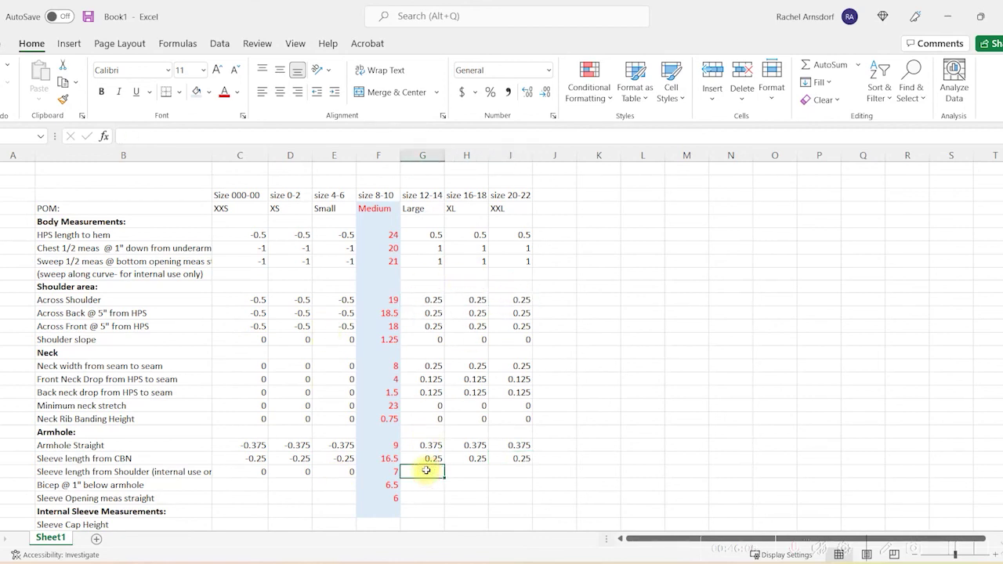
{"action": "type", "text": ".125"}
{"action": "key", "text": "Tab"}
{"action": "type", "text": ".125"}
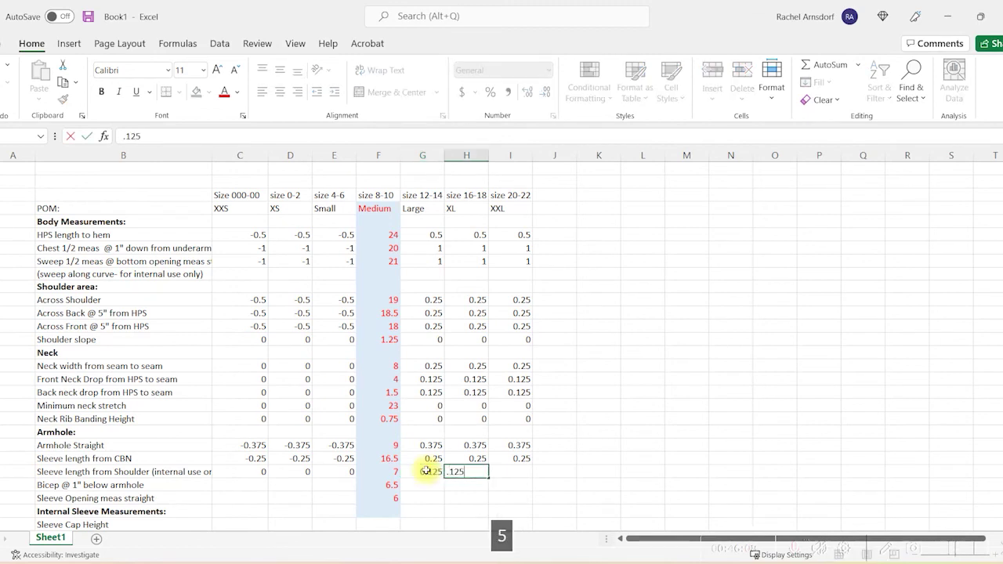
{"action": "key", "text": "Tab"}
{"action": "type", "text": ".125"}
{"action": "key", "text": "Return"}
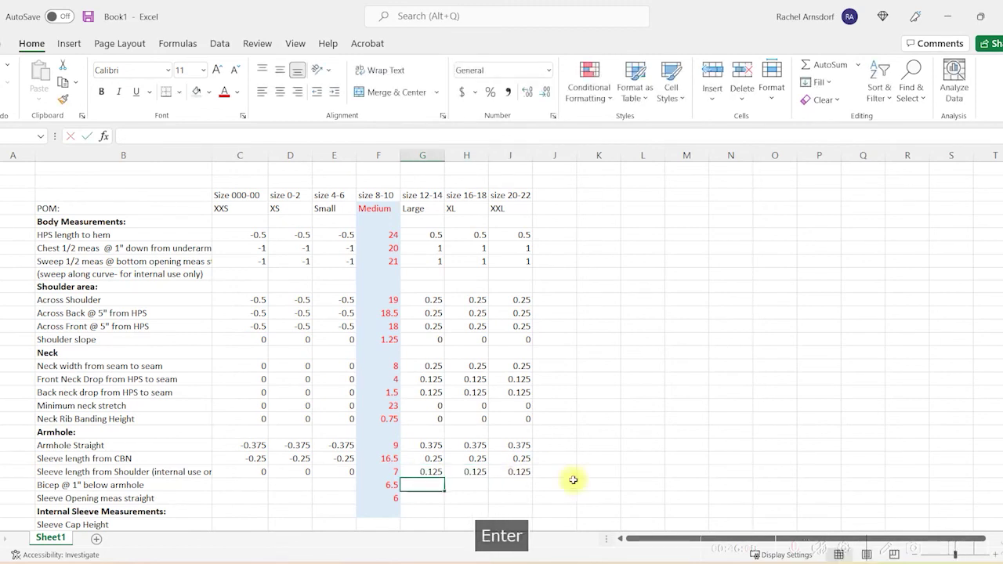
{"action": "left_click", "coordinate": [598, 497]}
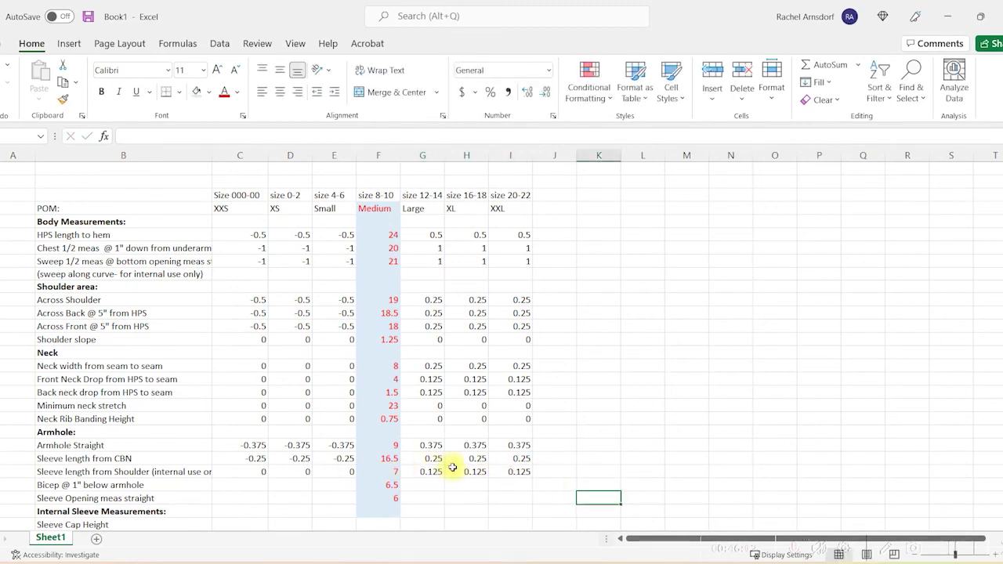
{"action": "left_click", "coordinate": [383, 471]}
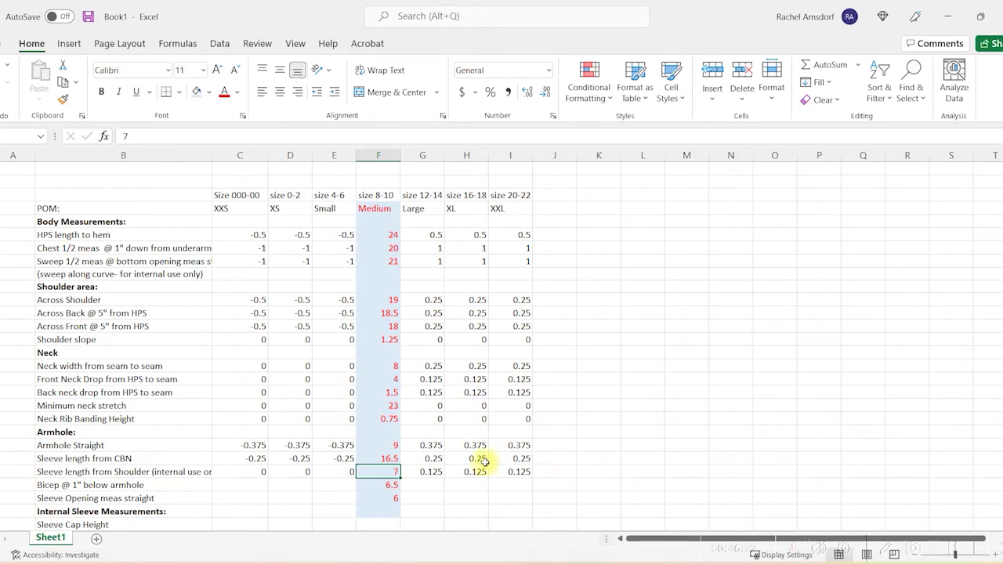
Enter a grade of -0.375 for Bicep @ 1" below armhole in each of the Small, XS and XXS sizes
{"action": "scroll", "coordinate": [486, 486], "scroll_direction": "down", "scroll_amount": 1}
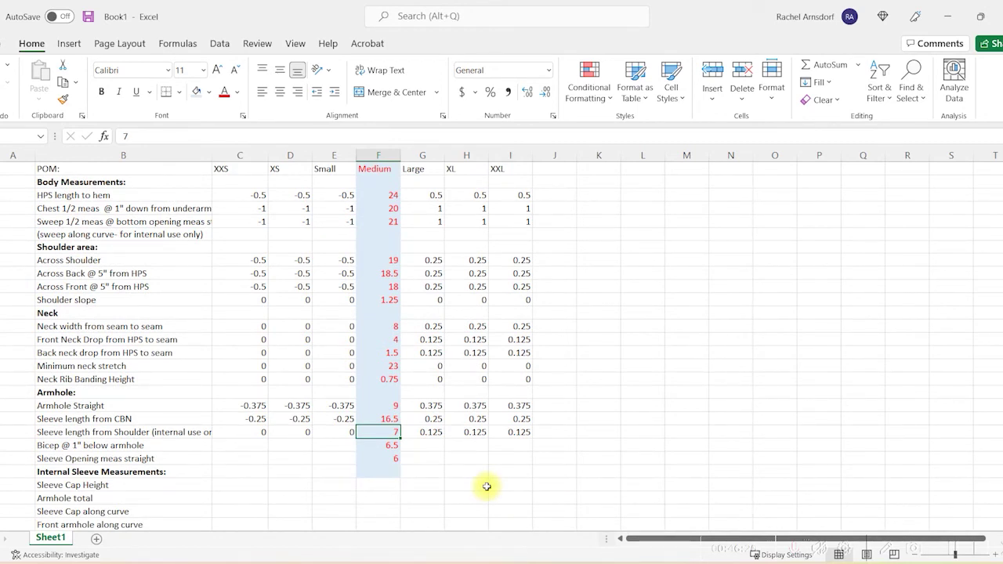
{"action": "left_click", "coordinate": [334, 444]}
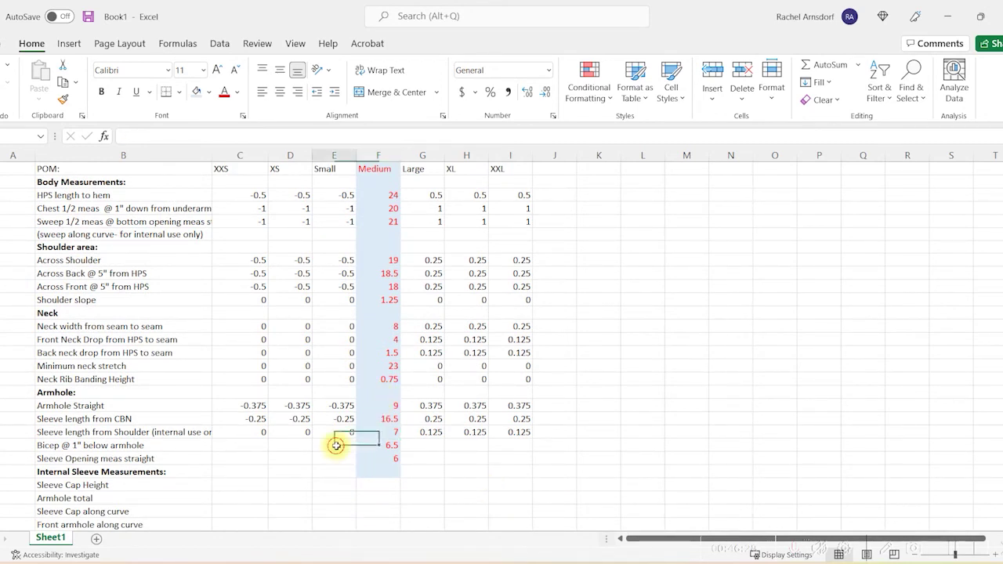
{"action": "type", "text": "-"}
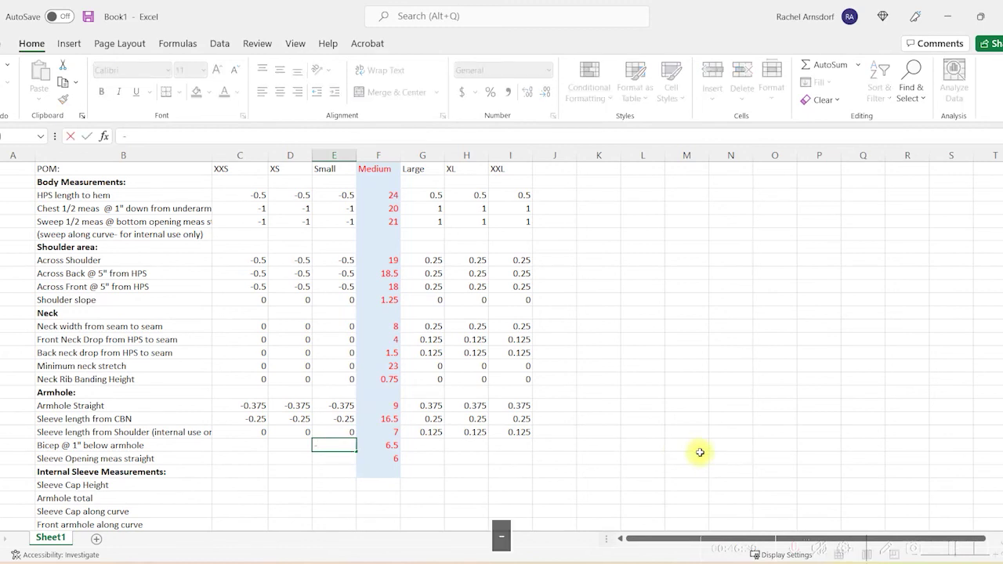
{"action": "type", "text": "0.375"}
{"action": "key", "text": "Left"}
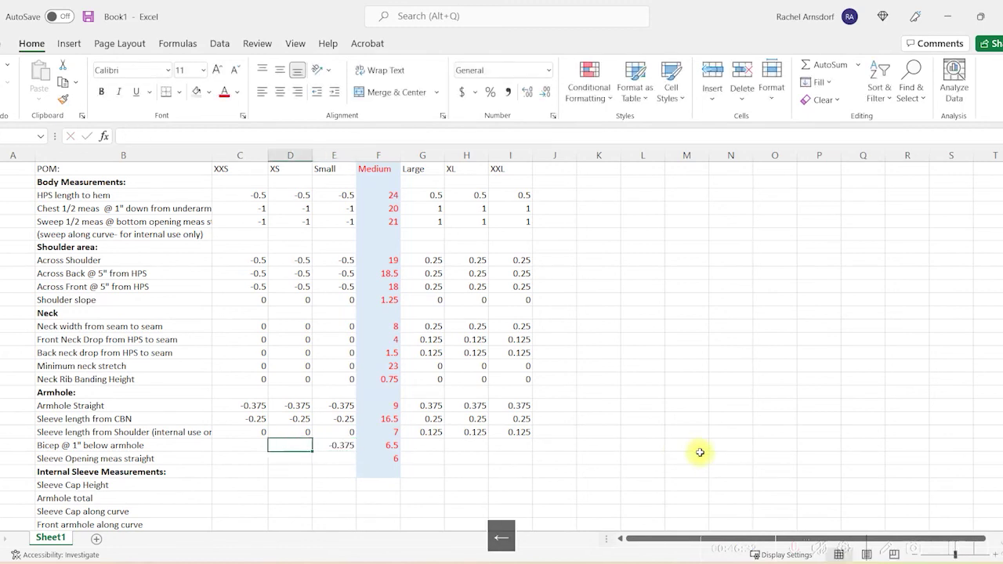
{"action": "type", "text": "-.375"}
{"action": "key", "text": "Left"}
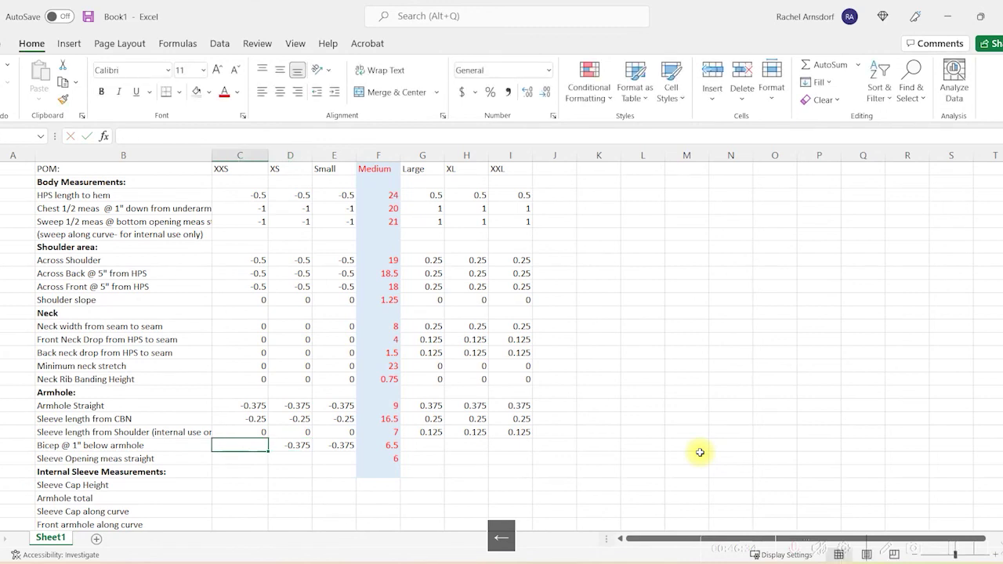
{"action": "type", "text": "-.35"}
{"action": "key", "text": "BackSpace"}
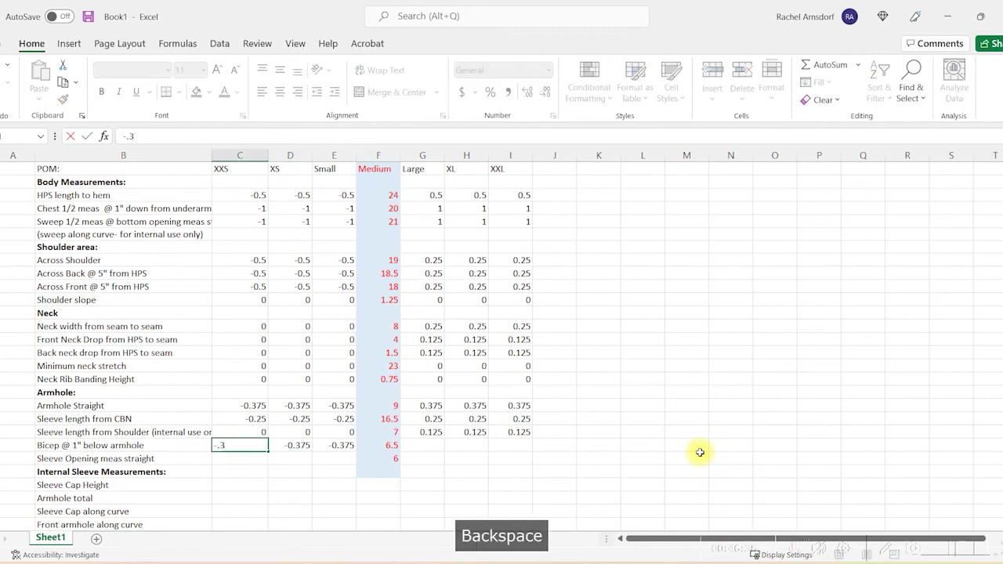
{"action": "type", "text": "75"}
{"action": "key", "text": "Tab"}
Enter a grade of 0.375 for Bicep @ 1" below armhole in each of the Large, XL and XXL sizes
{"action": "key", "text": "Tab"}
{"action": "key", "text": "Tab"}
{"action": "key", "text": "Tab"}
{"action": "type", "text": ".37"}
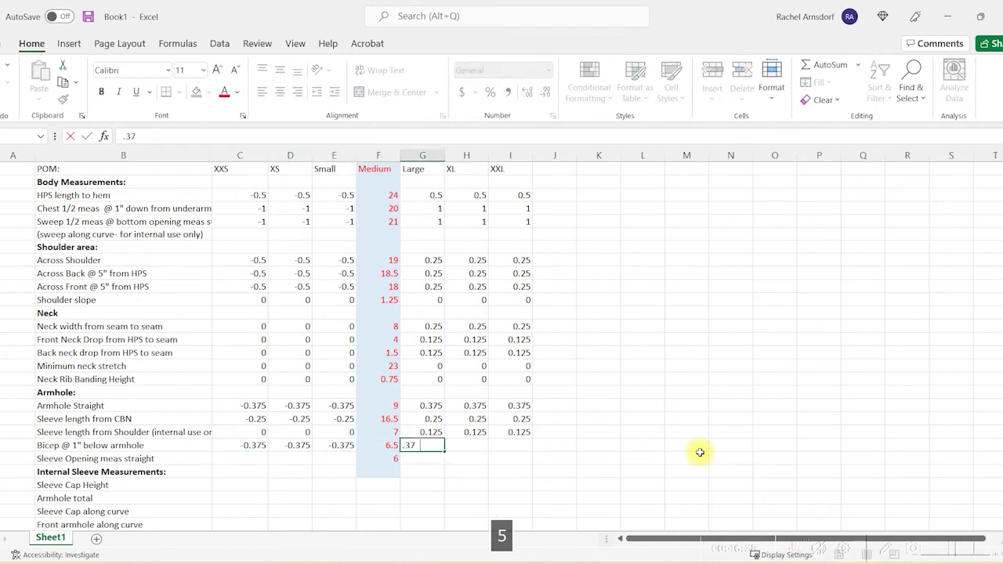
{"action": "type", "text": "5"}
{"action": "key", "text": "Tab"}
{"action": "type", "text": ".375"}
{"action": "key", "text": "Tab"}
{"action": "type", "text": "."}
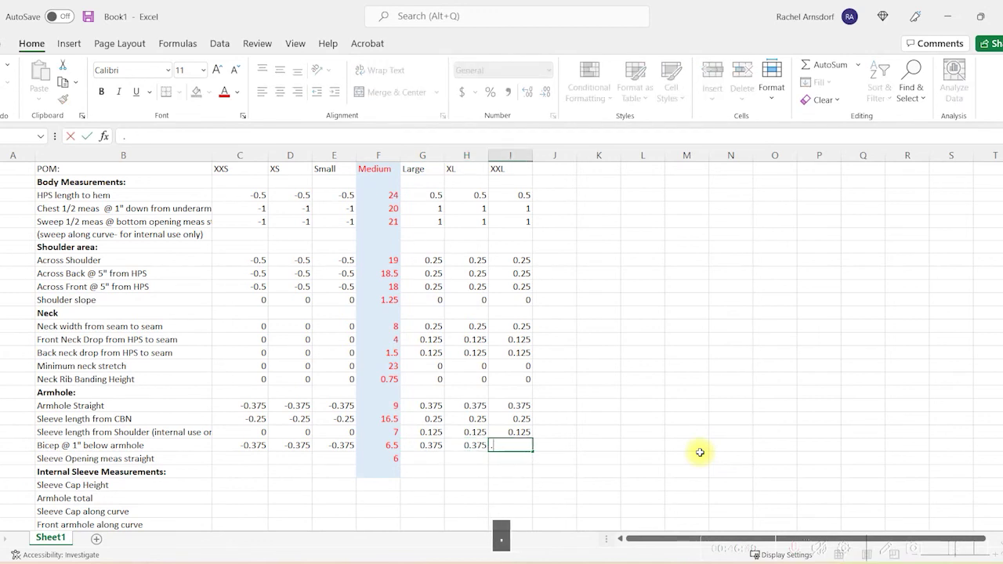
{"action": "type", "text": "375"}
{"action": "key", "text": "Return"}
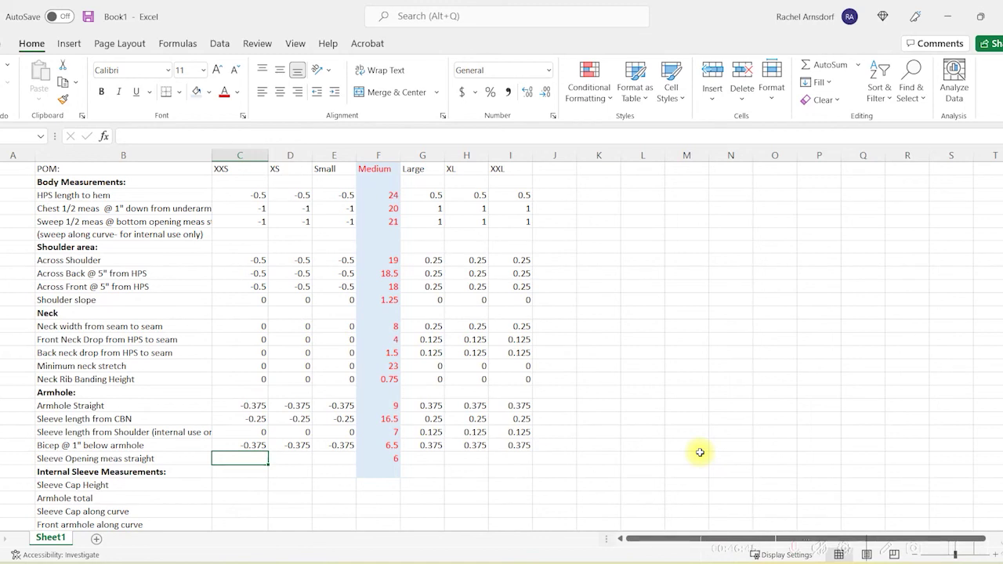
{"action": "left_click", "coordinate": [954, 555]}
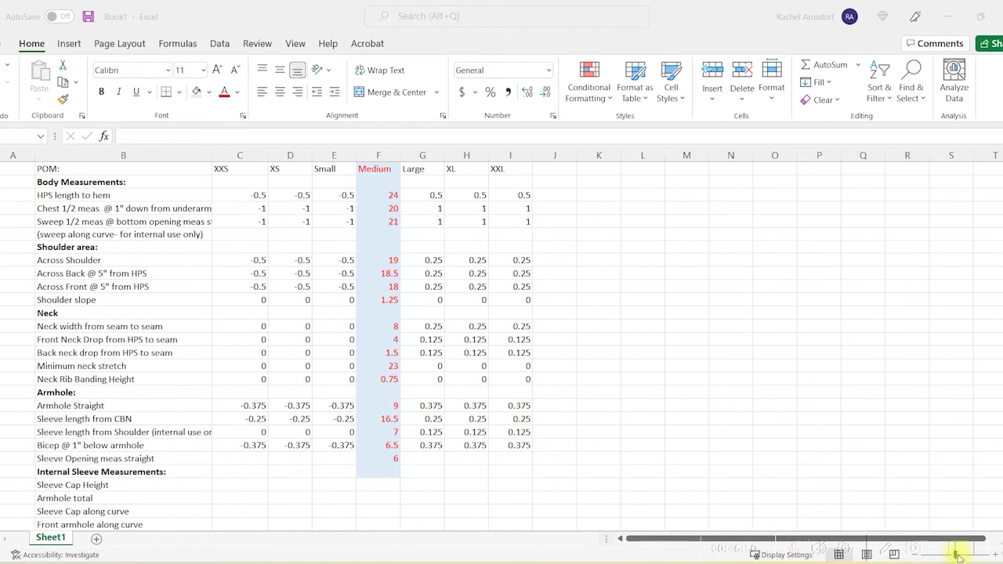
{"action": "left_click", "coordinate": [258, 457]}
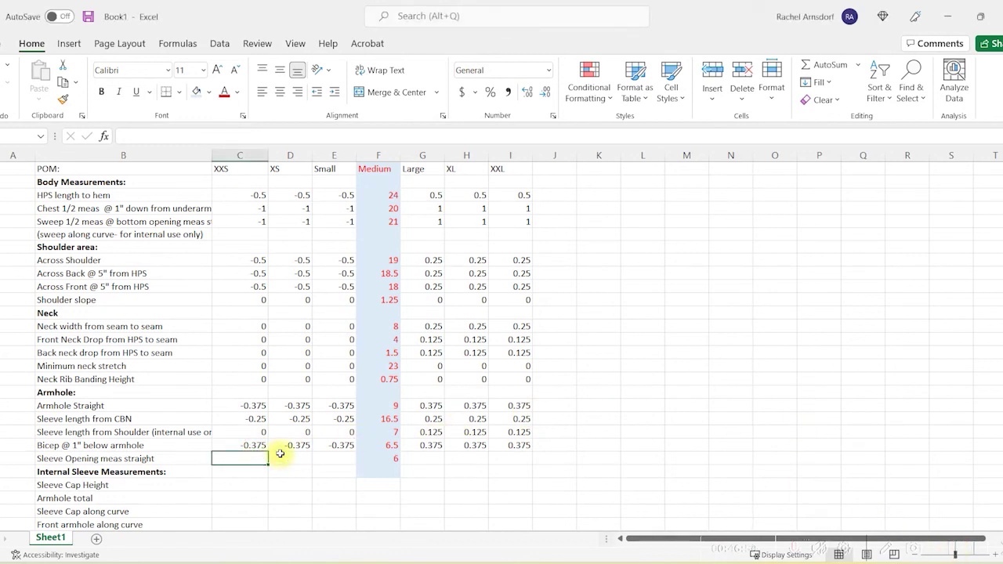
{"action": "type", "text": "-"}
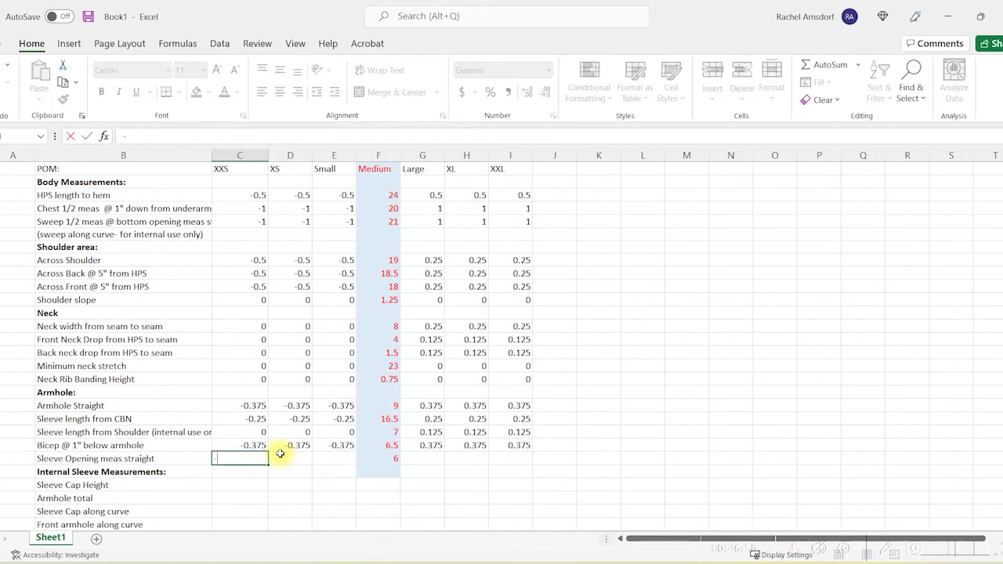
{"action": "key", "text": "BackSpace"}
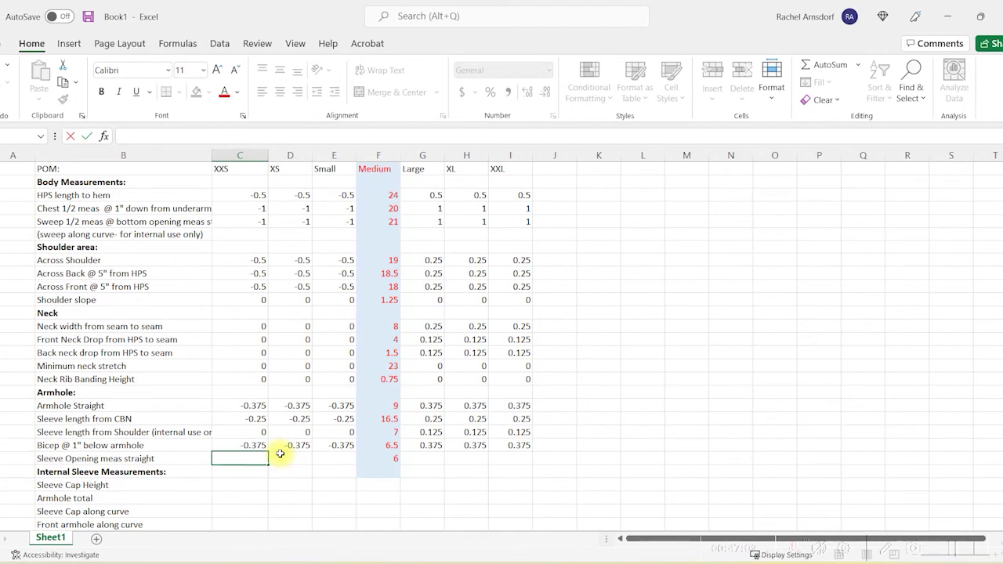
{"action": "type", "text": "-0.25"}
{"action": "key", "text": "Tab"}
{"action": "type", "text": "-0"}
{"action": "key", "text": "BackSpace"}
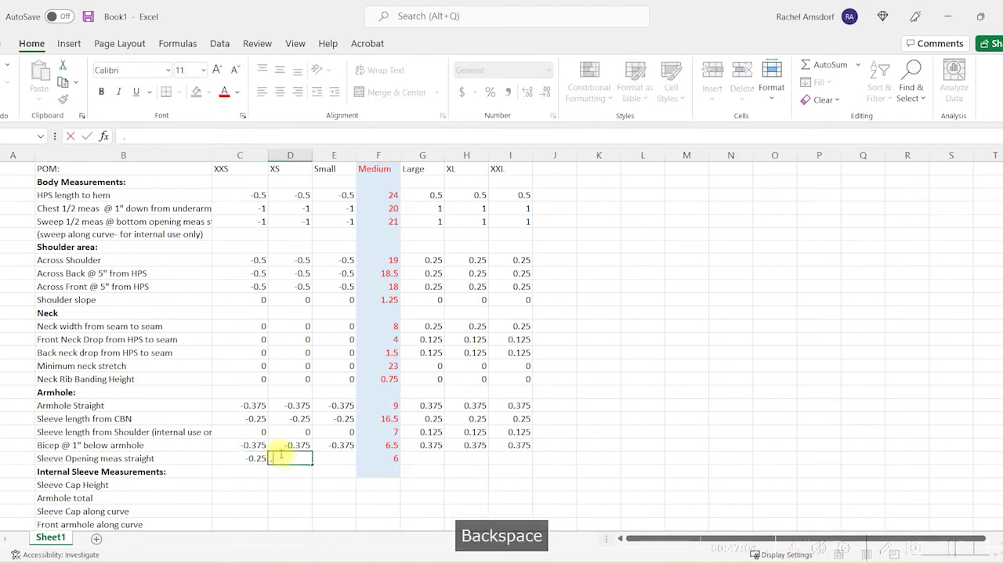
{"action": "type", "text": "0"}
{"action": "key", "text": "BackSpace"}
{"action": "key", "text": "BackSpace"}
{"action": "key", "text": "Left"}
{"action": "key", "text": "BackSpace"}
{"action": "key", "text": "Right"}
{"action": "key", "text": "Right"}
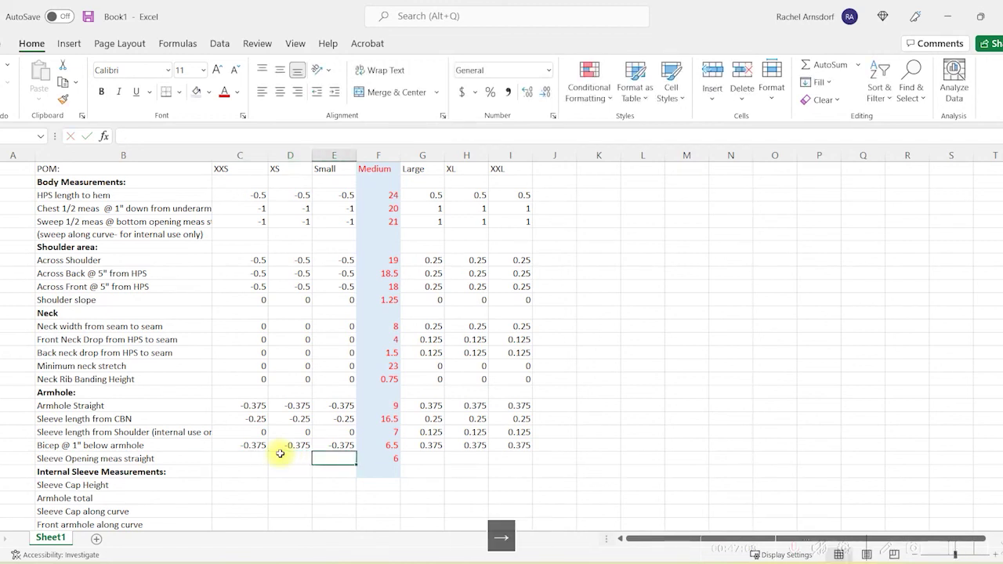
{"action": "key", "text": "BackSpace"}
{"action": "key", "text": "BackSpace"}
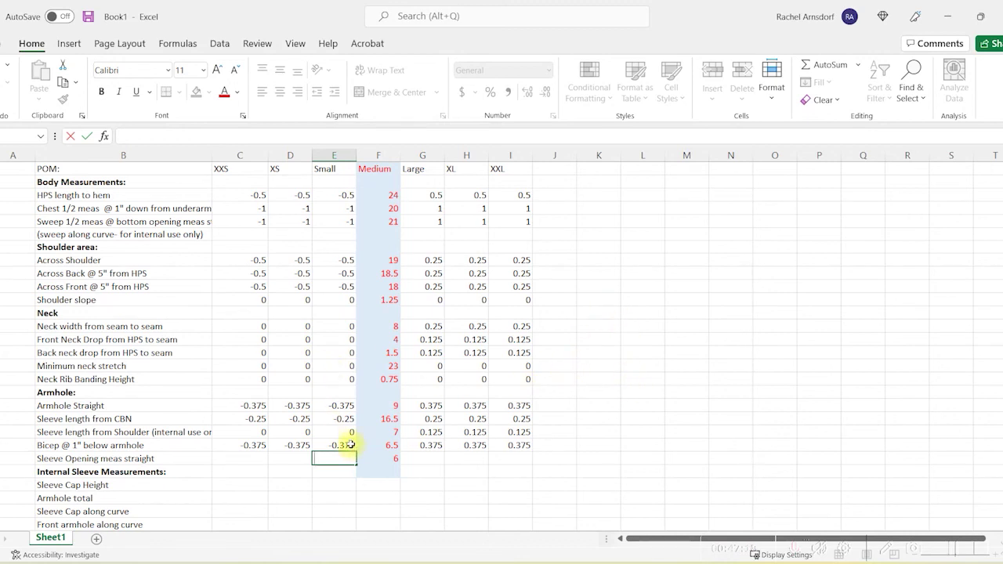
Enter a grade of -0.375 for Sleeve Opening meas straight in each of the Small, XS and XXS sizes
{"action": "type", "text": "-0.375"}
{"action": "key", "text": "Left"}
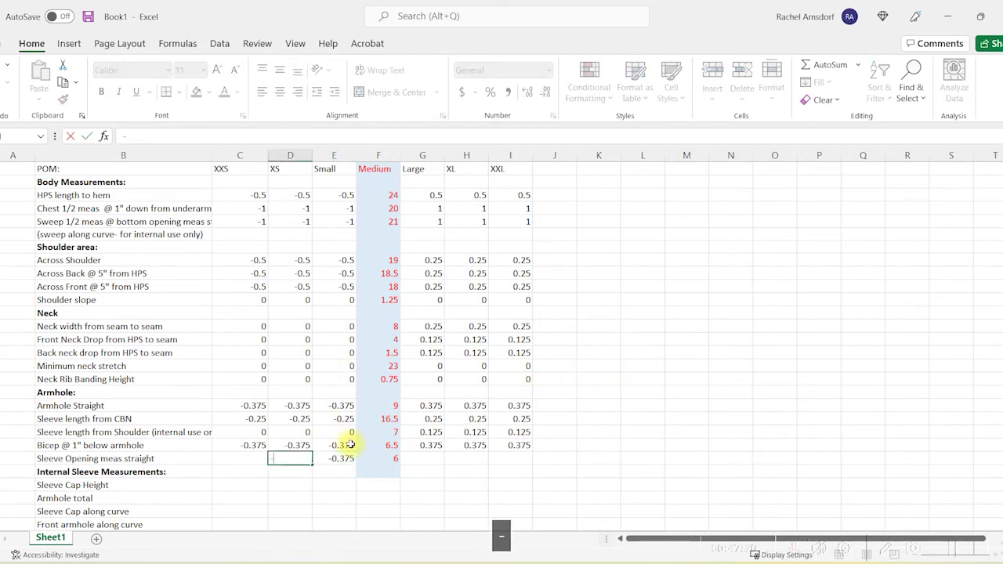
{"action": "type", "text": "-0.375"}
{"action": "key", "text": "Left"}
{"action": "type", "text": "-0.375"}
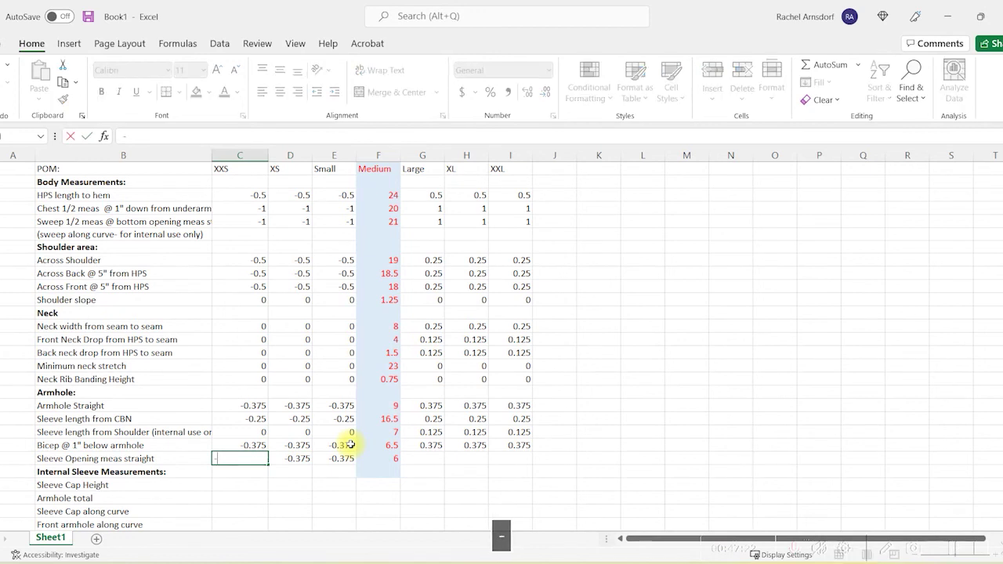
{"action": "key", "text": "Right"}
Enter a grade of 0.375 for Sleeve Opening meas straight in each of the Large, XL and XXL sizes
{"action": "key", "text": "Right"}
{"action": "key", "text": "Right"}
{"action": "key", "text": "Right"}
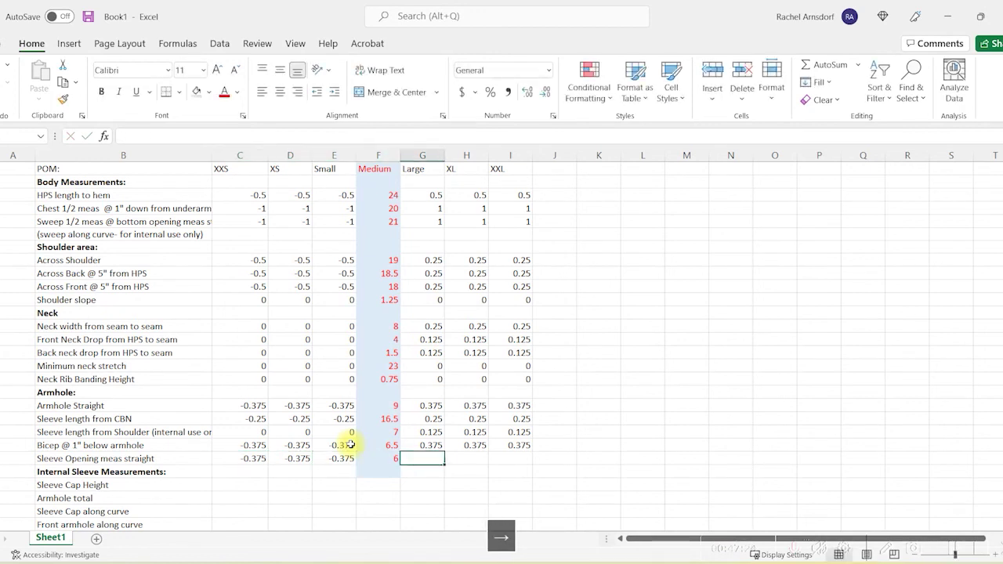
{"action": "type", "text": ".375"}
{"action": "key", "text": "Tab"}
{"action": "type", "text": ".375"}
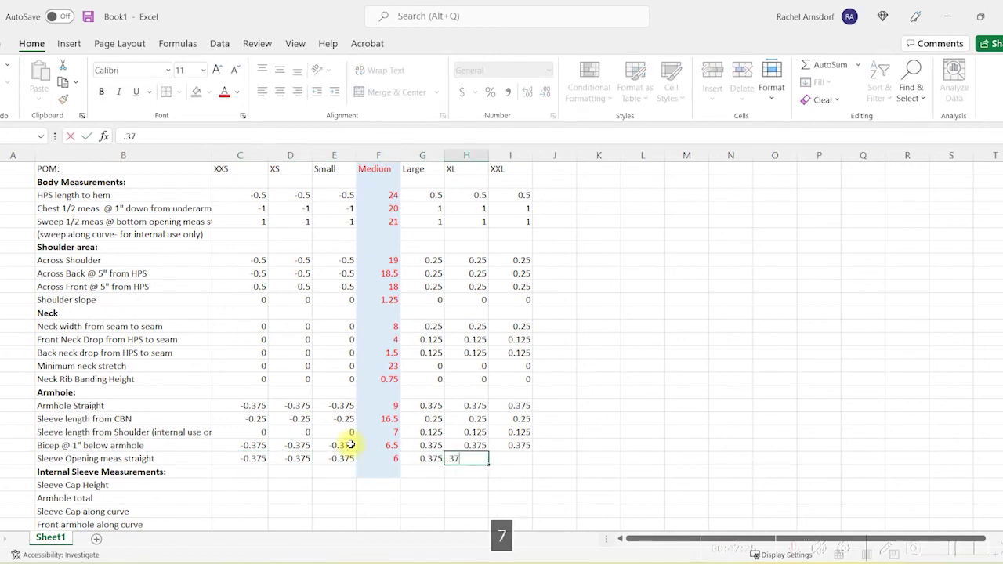
{"action": "key", "text": "Tab"}
{"action": "type", "text": ".375"}
{"action": "key", "text": "Return"}
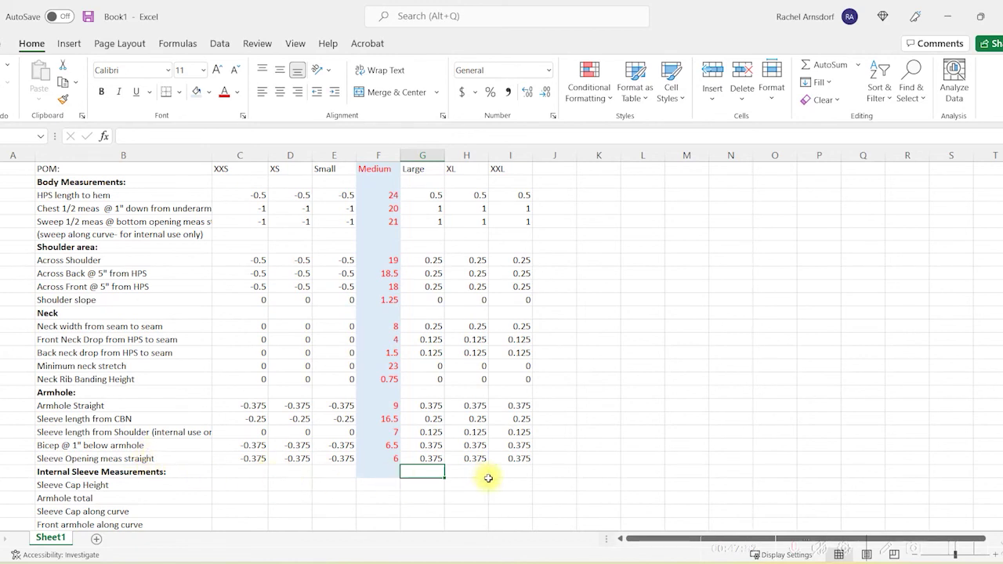
{"action": "scroll", "coordinate": [275, 493], "scroll_direction": "down", "scroll_amount": 1}
{"action": "scroll", "coordinate": [280, 495], "scroll_direction": "down", "scroll_amount": 1}
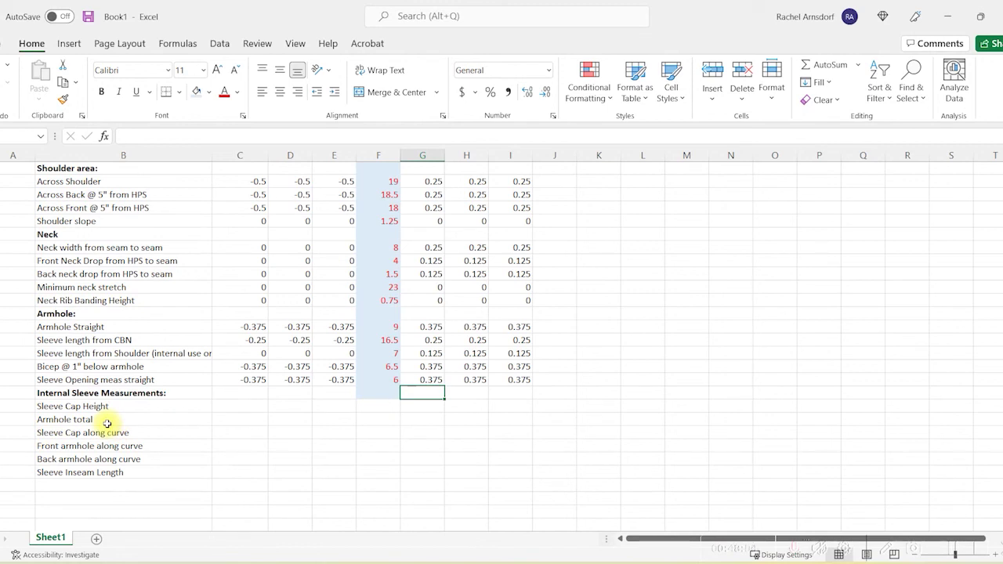
{"action": "scroll", "coordinate": [502, 415], "scroll_direction": "up", "scroll_amount": 3}
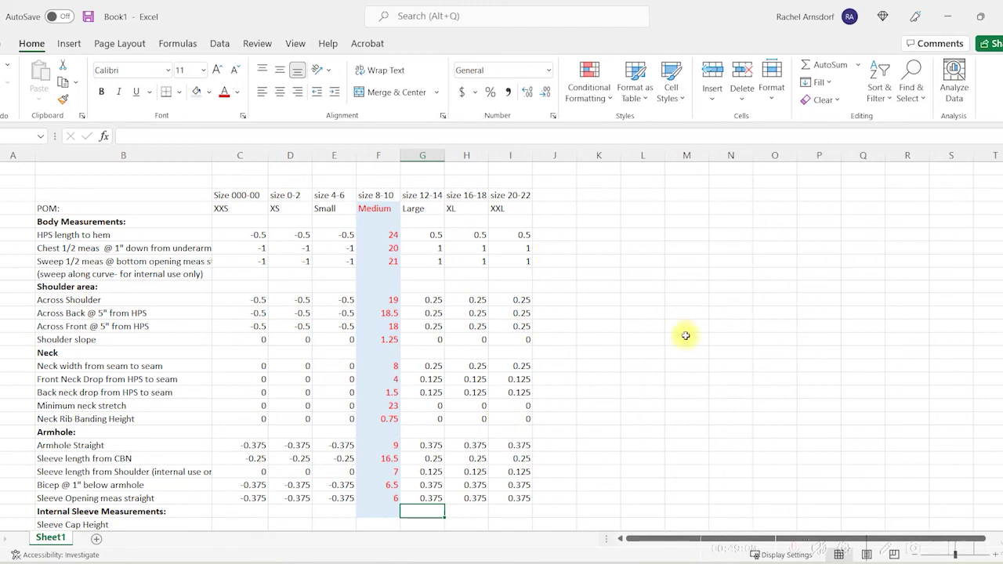
{"action": "scroll", "coordinate": [691, 337], "scroll_direction": "down", "scroll_amount": 1}
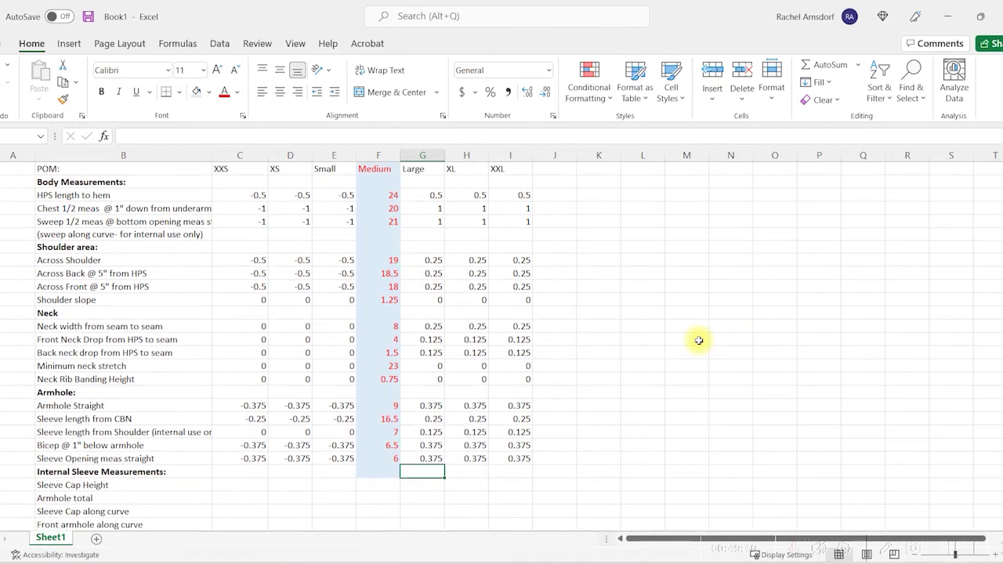